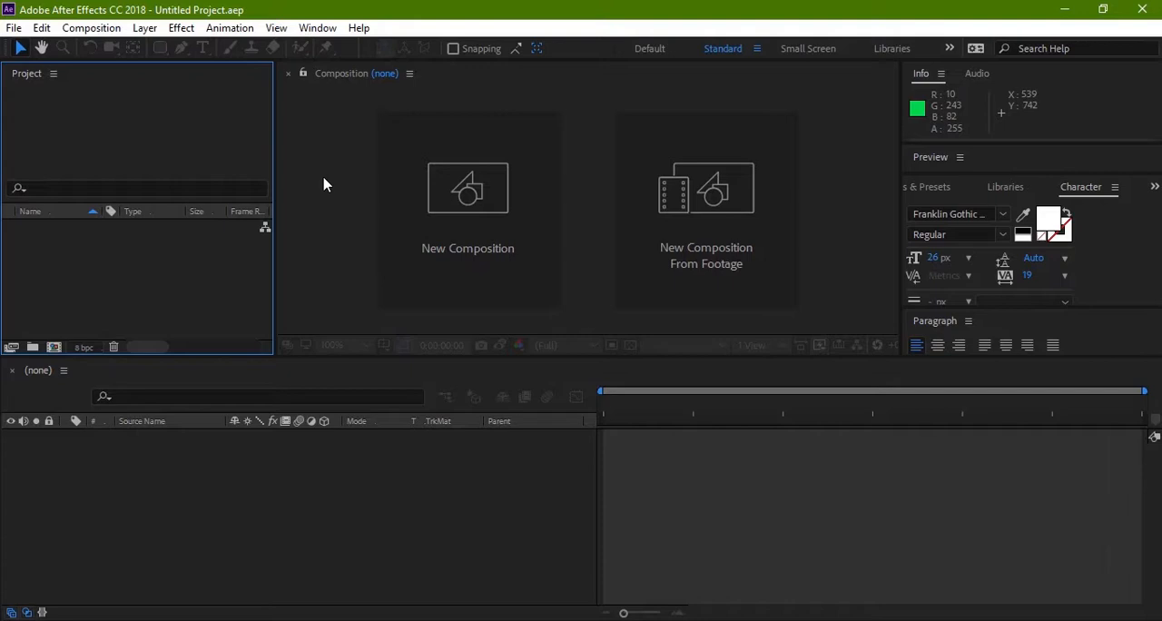
# Step: Create a 1920 x 1080 composition named "Search Bar Micro Interaction" at 60 frames per second with a 10-second duration
pyautogui.click(449, 177)
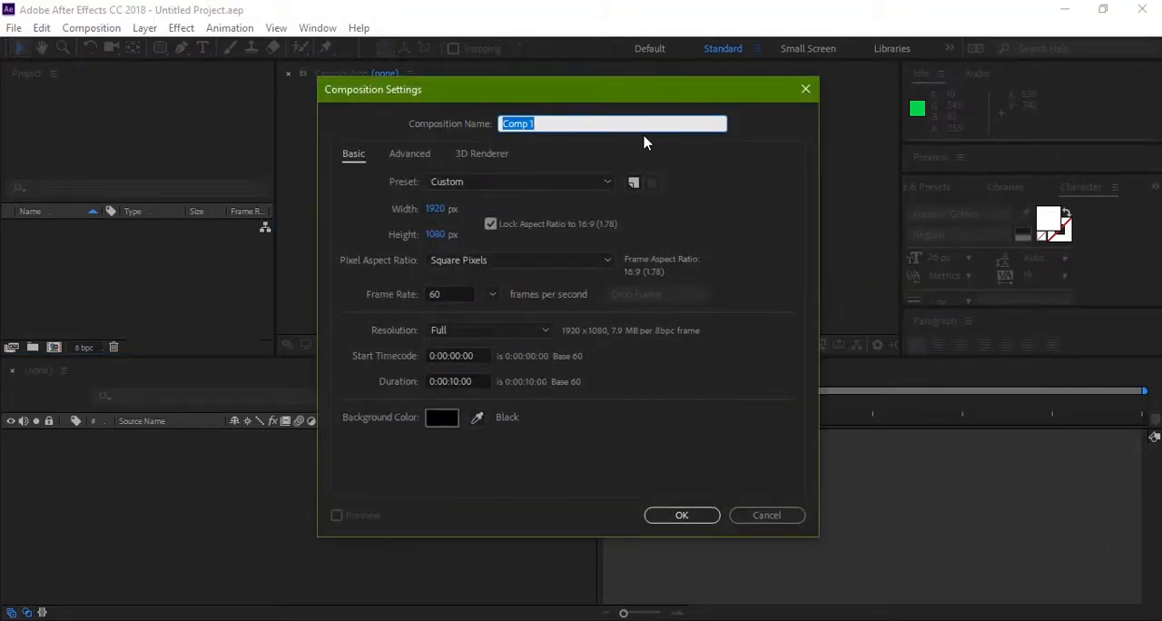
pyautogui.write('Search Bat')
pyautogui.press('BackSpace')
pyautogui.press('BackSpace')
pyautogui.write('r Micro In')
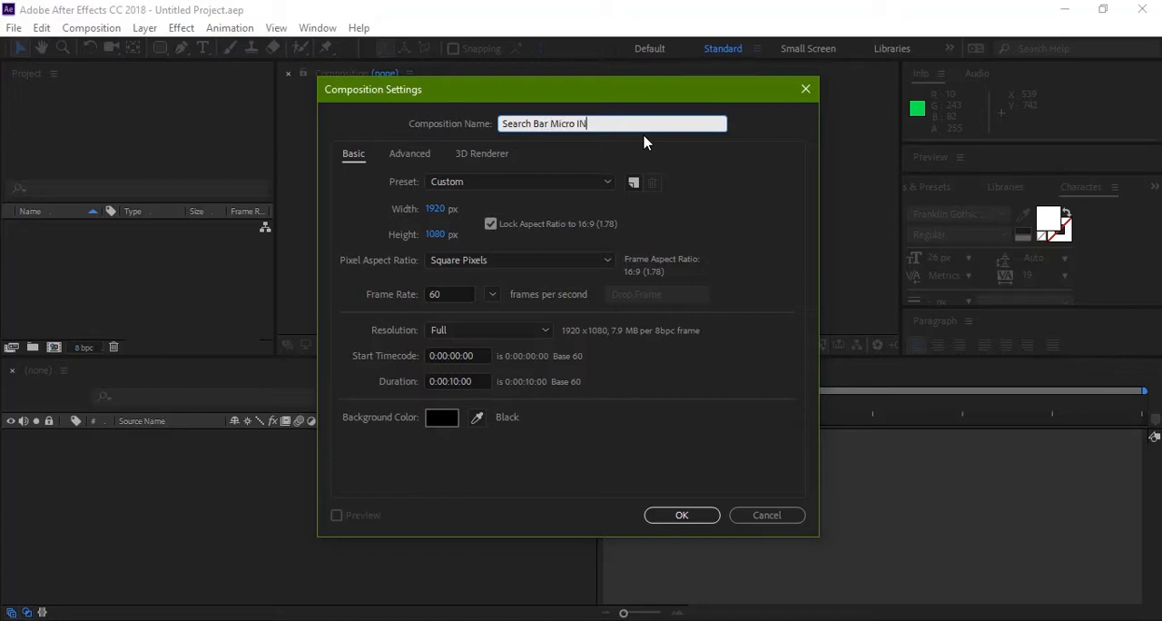
pyautogui.write('teraction')
pyautogui.moveTo(630, 98); pyautogui.dragTo(612, 84)
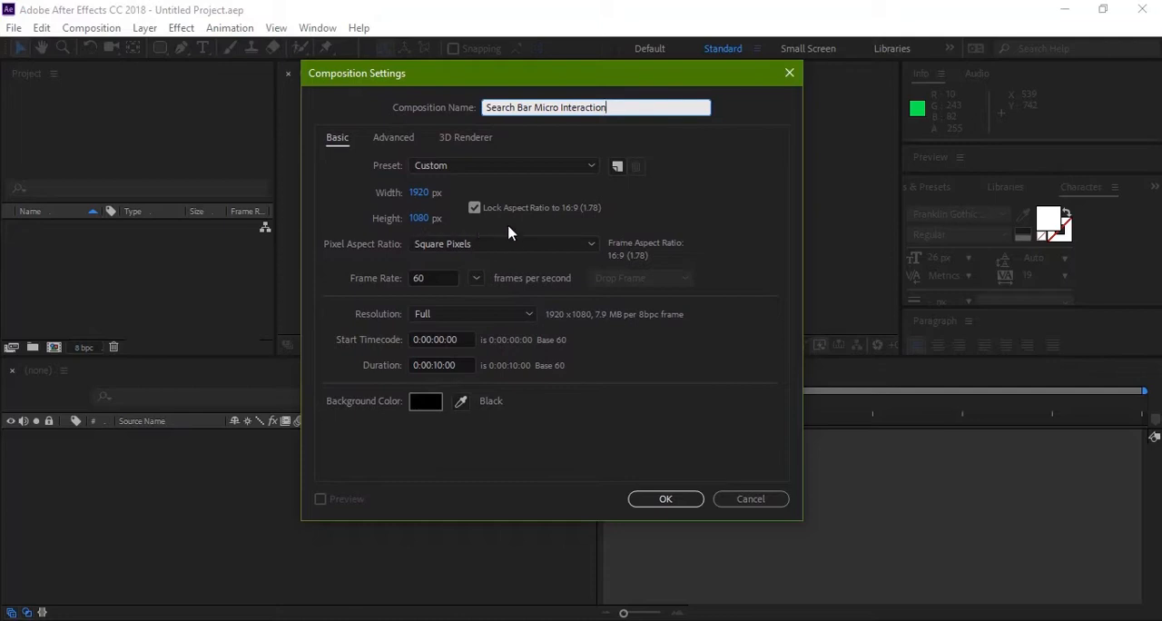
pyautogui.click(443, 278)
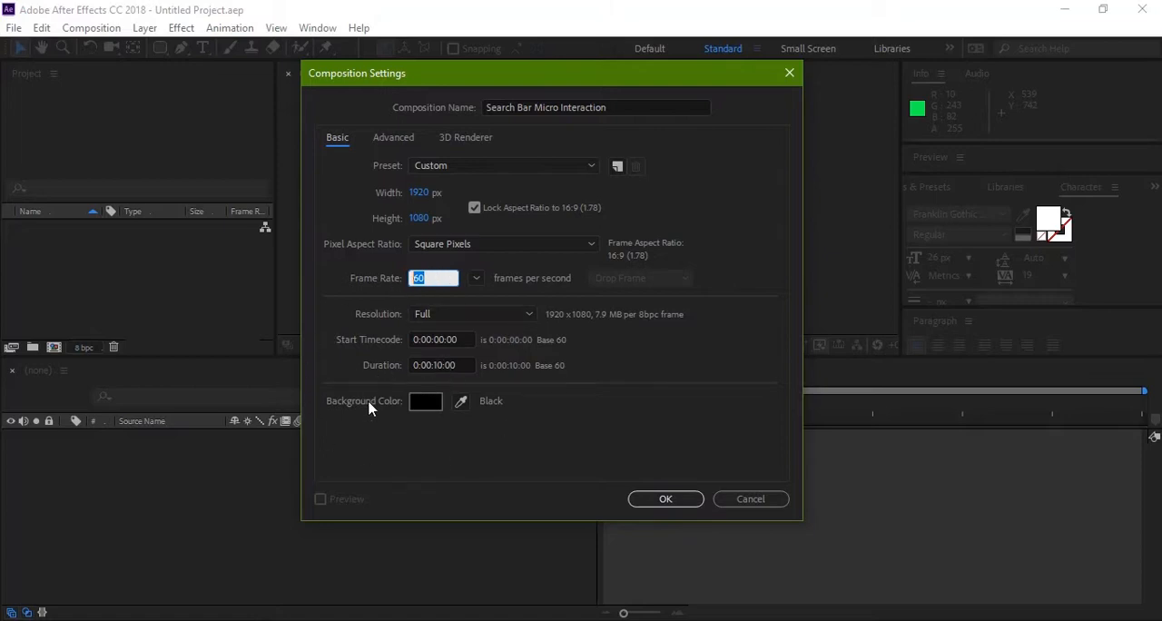
pyautogui.click(668, 504)
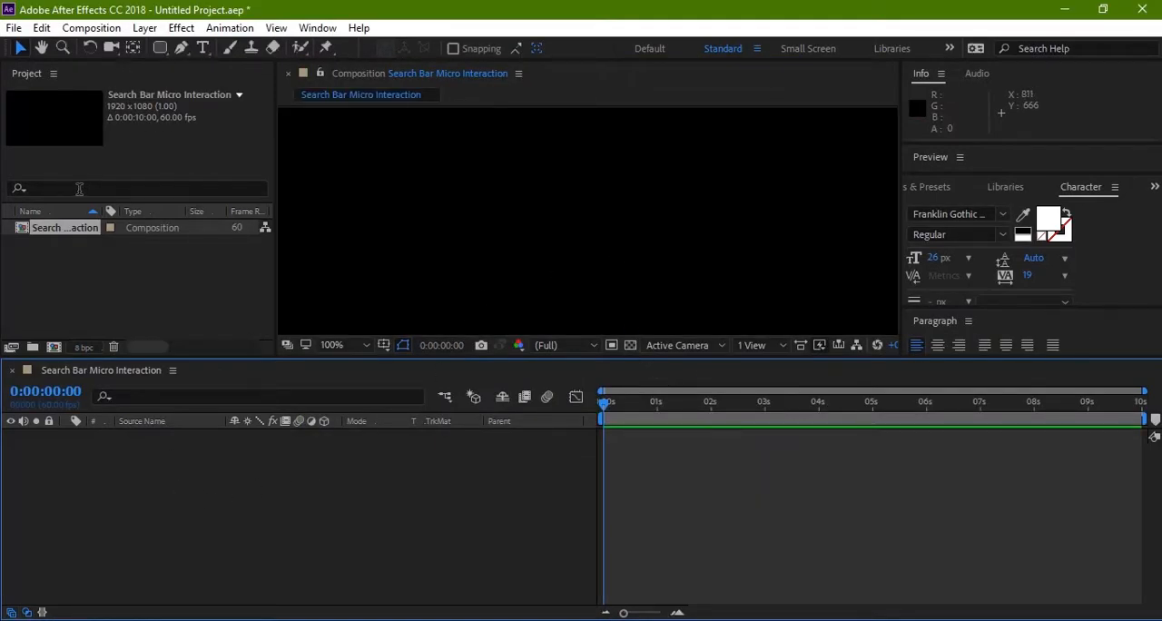
# Step: Add a green 1920 x 1080 solid layer named "Background" and lock it
pyautogui.rightClick(226, 486)
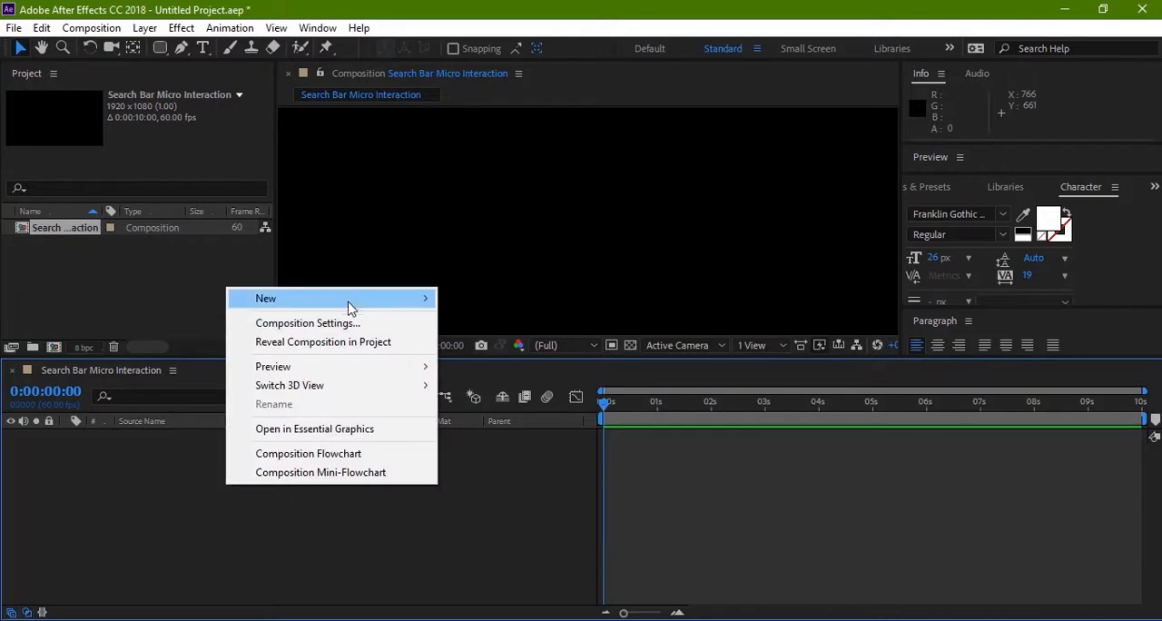
pyautogui.moveTo(347, 303)
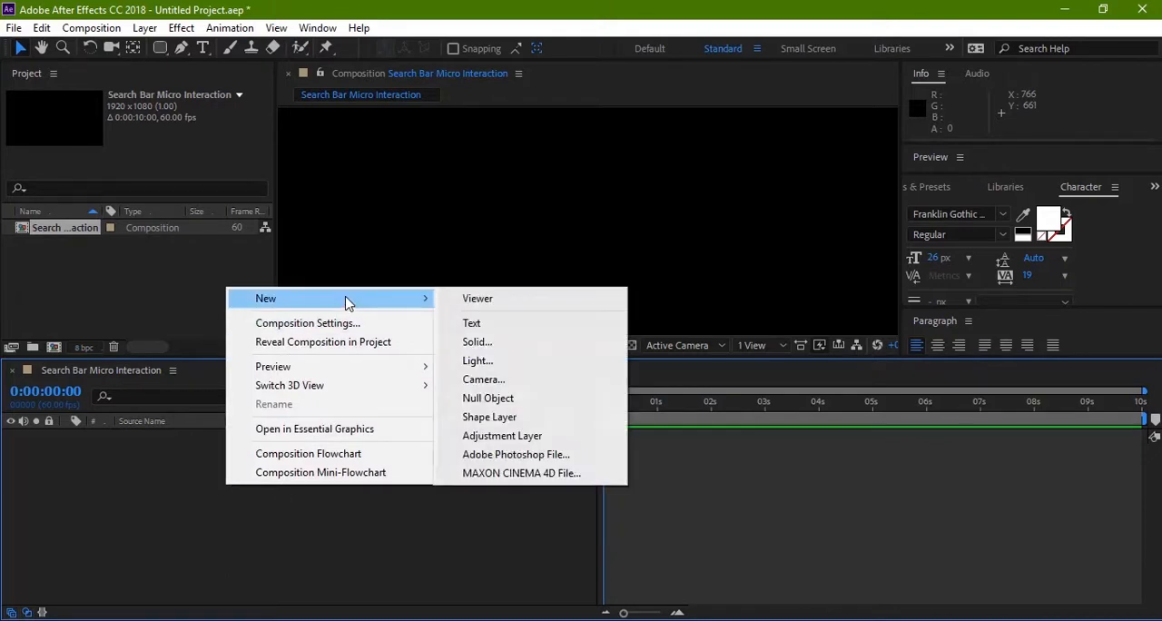
pyautogui.click(476, 341)
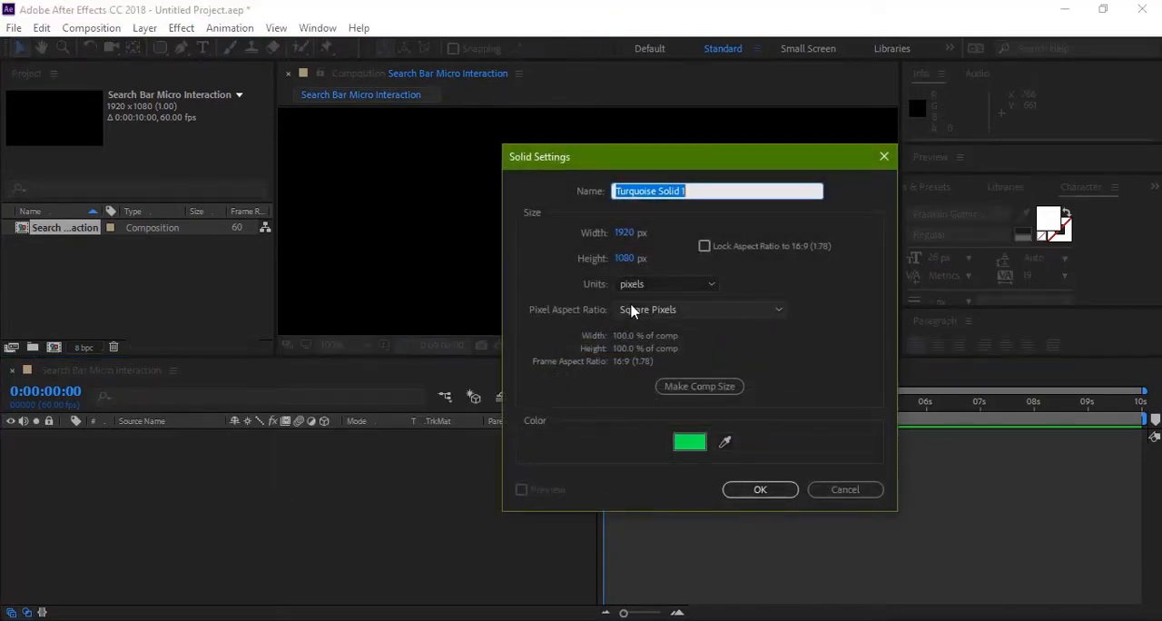
pyautogui.write('Backg')
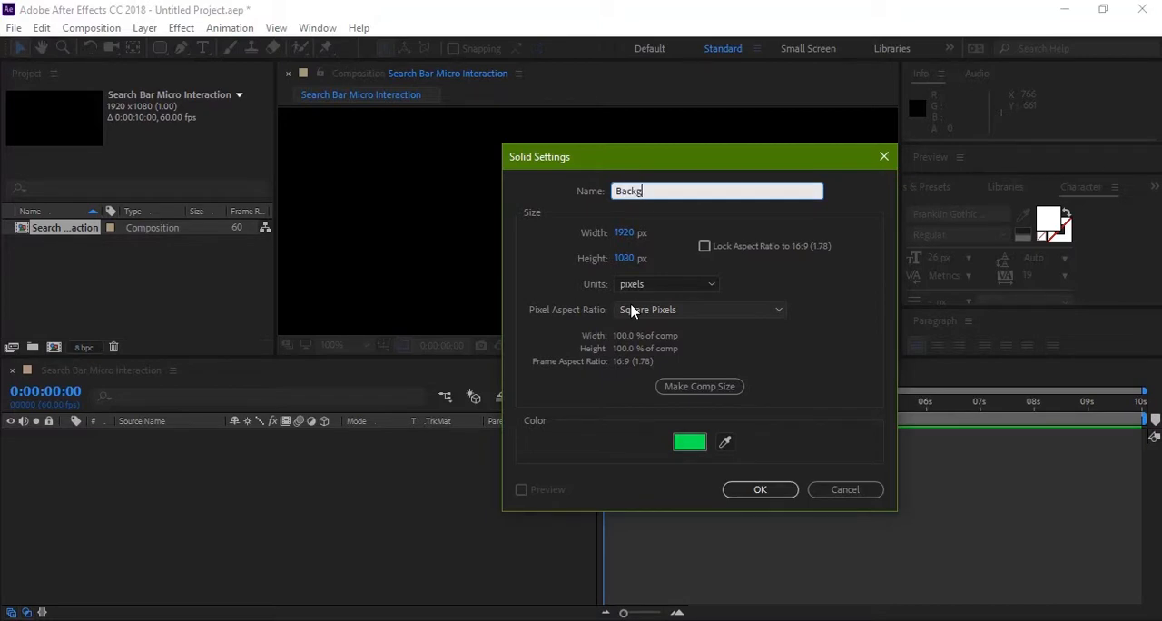
pyautogui.write('round')
pyautogui.click(689, 443)
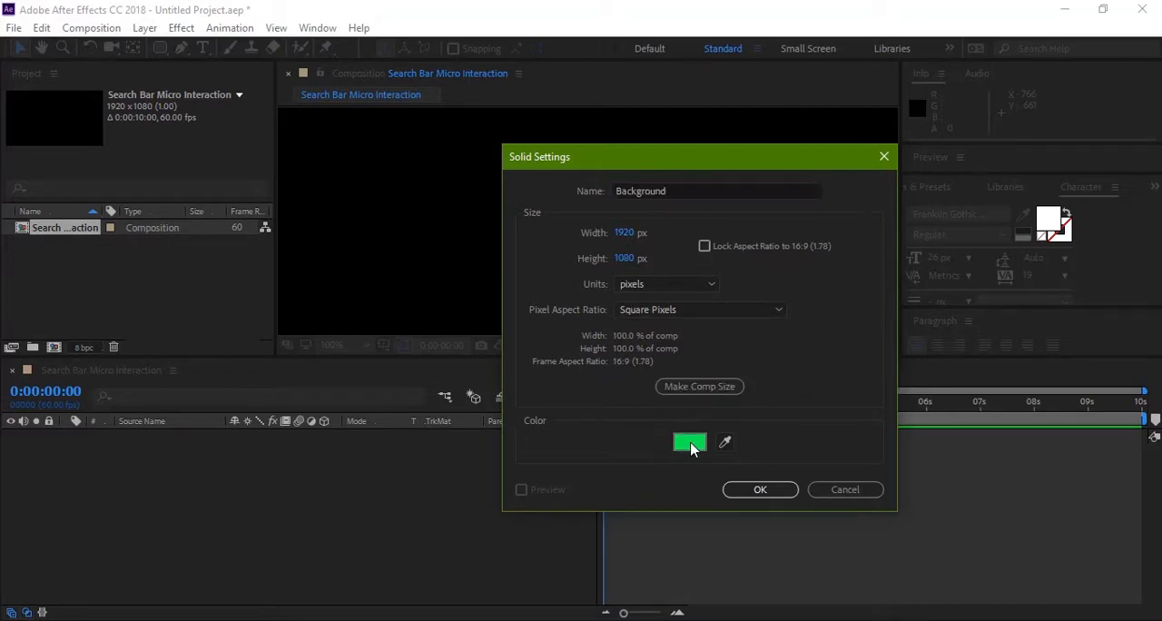
pyautogui.click(604, 191)
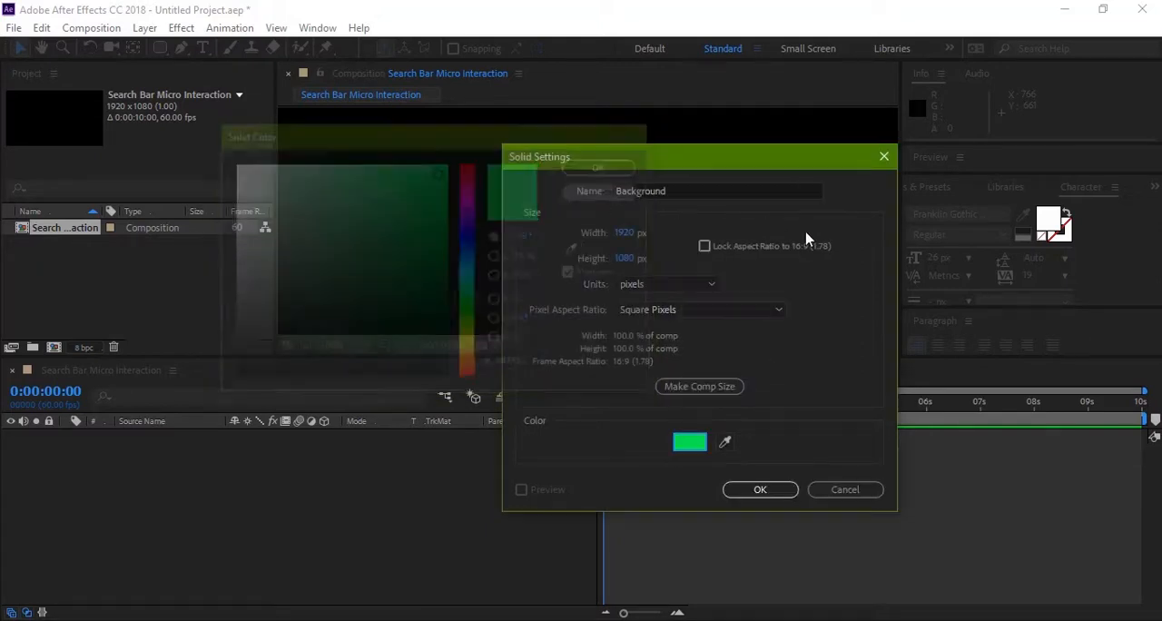
pyautogui.click(758, 489)
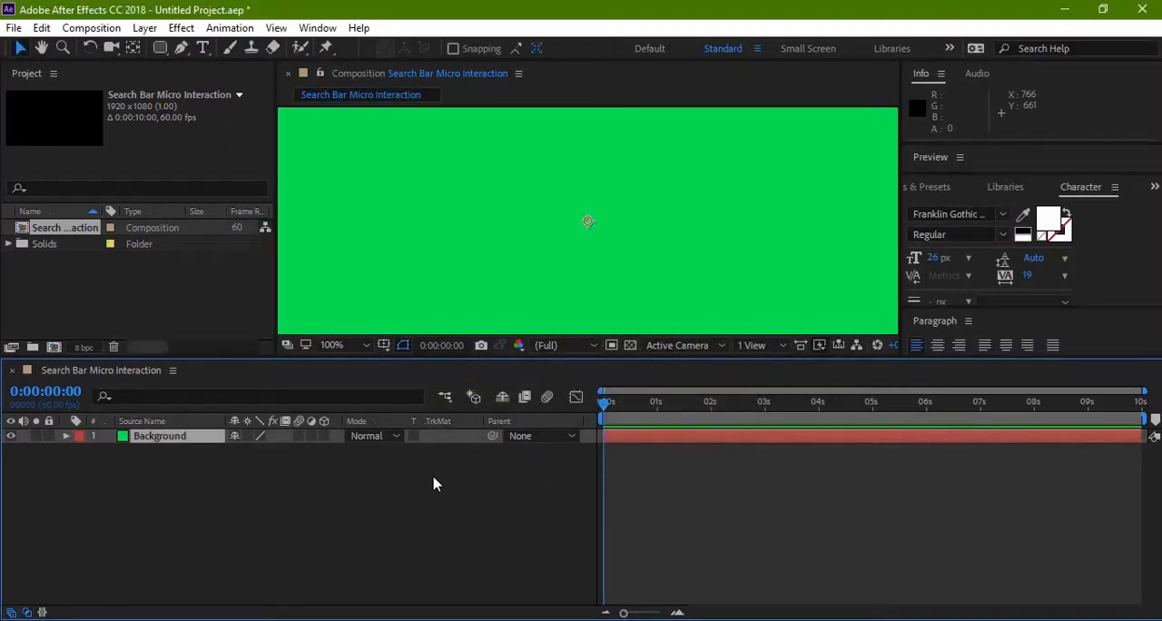
pyautogui.hotkey('shift', '/')
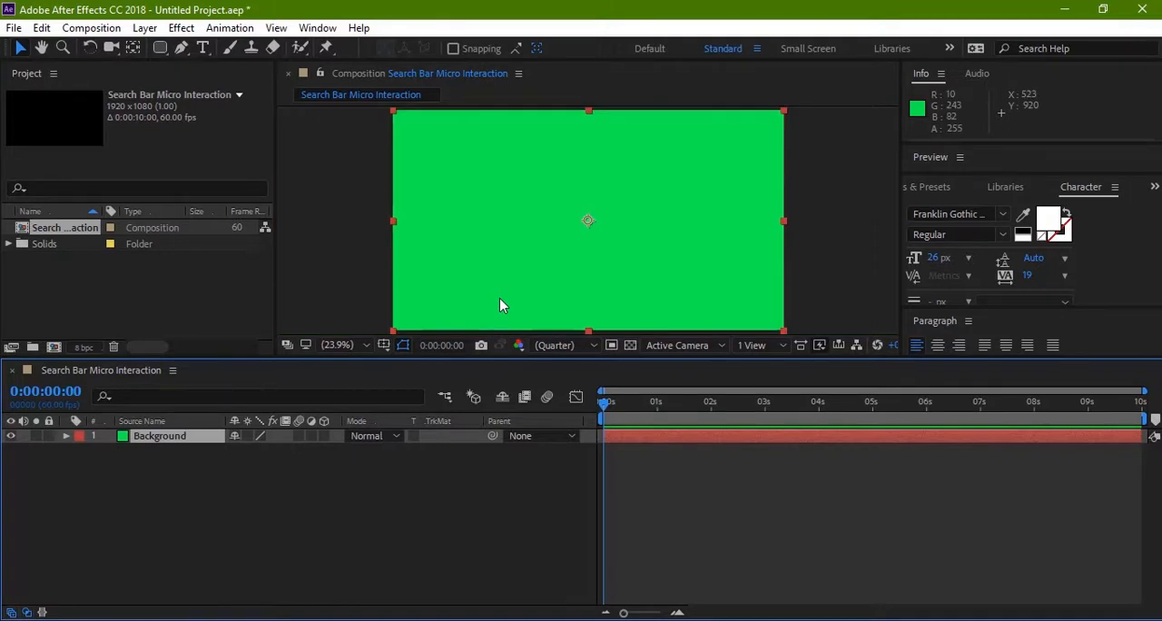
pyautogui.click(49, 436)
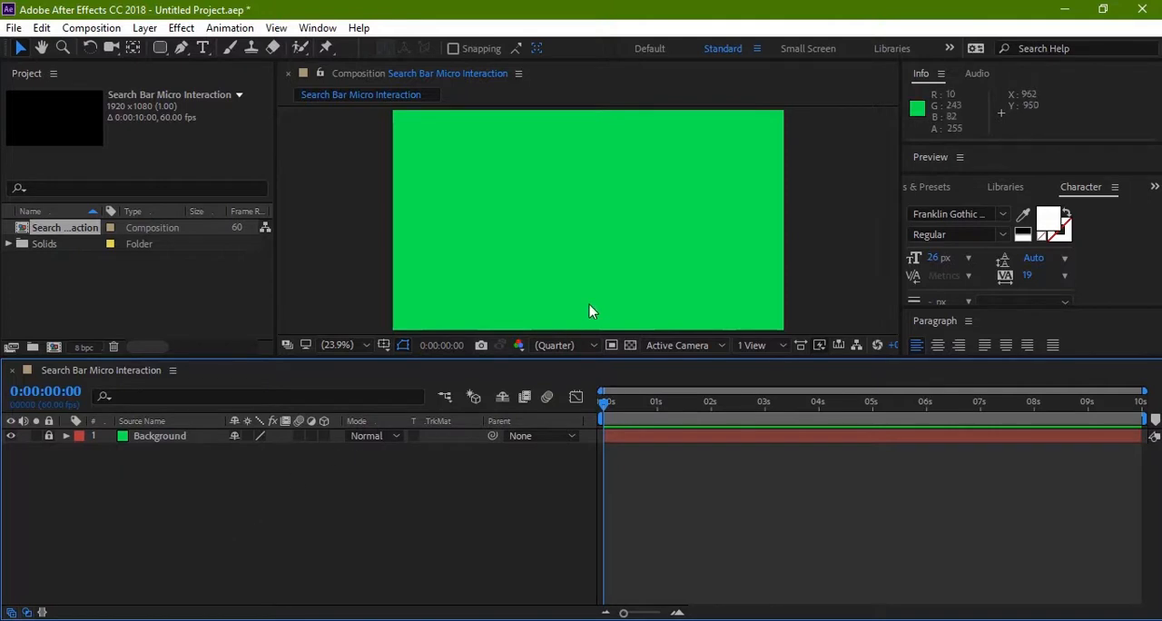
# Step: Add an empty shape layer above the Background layer
pyautogui.press('z')
pyautogui.click(579, 238)
pyautogui.click(579, 238)
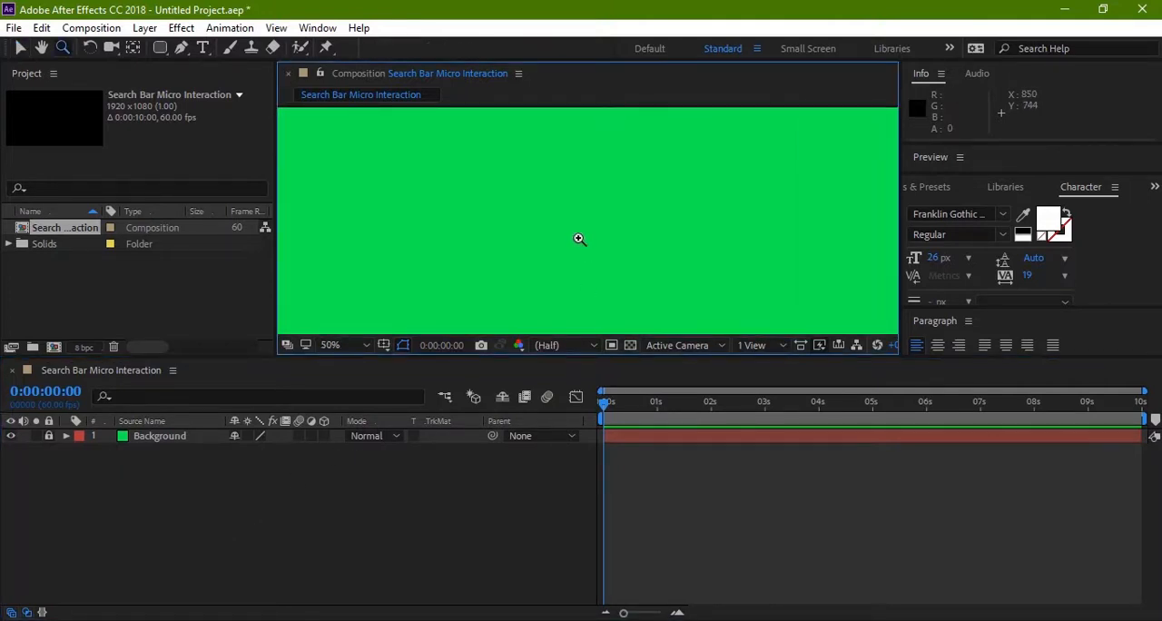
pyautogui.press('v')
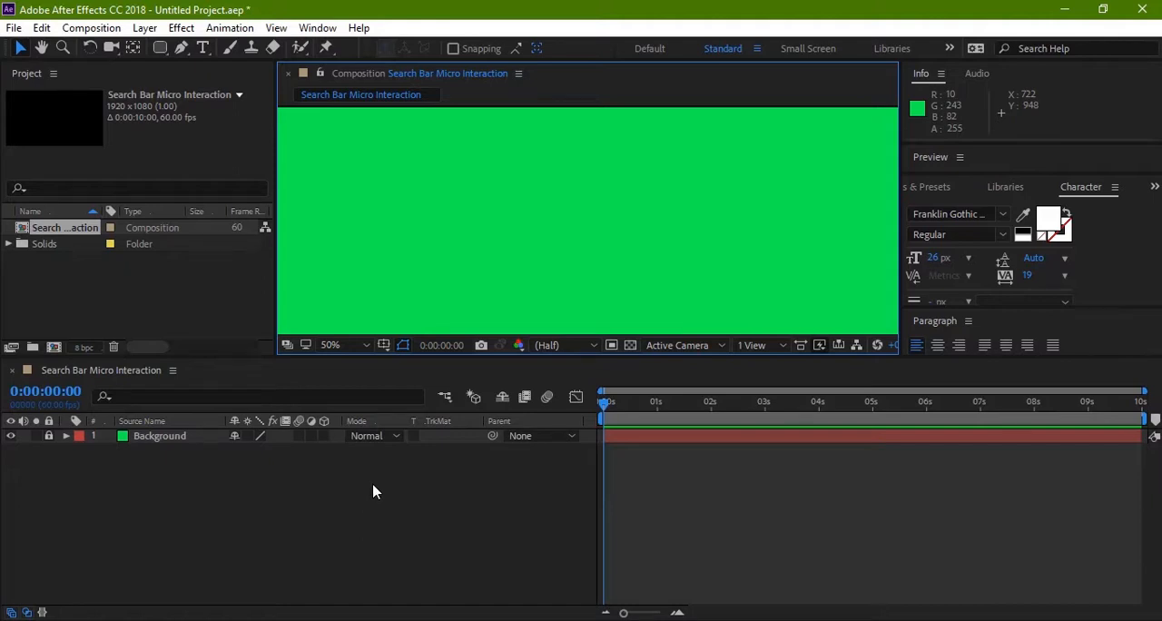
pyautogui.rightClick(373, 485)
pyautogui.moveTo(536, 300)
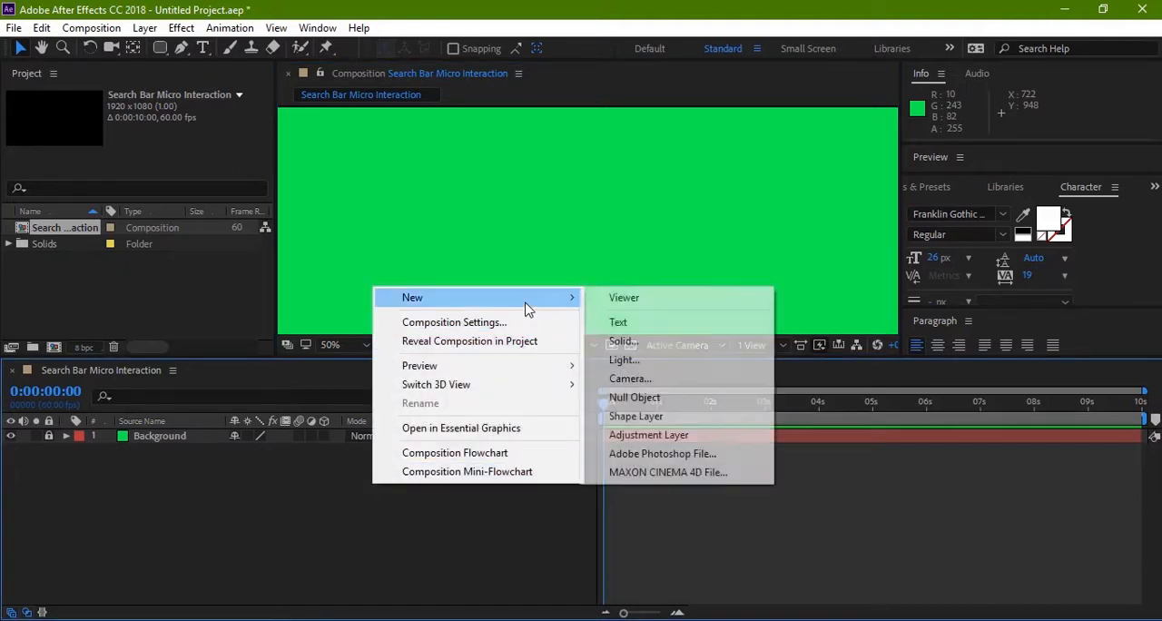
pyautogui.click(647, 419)
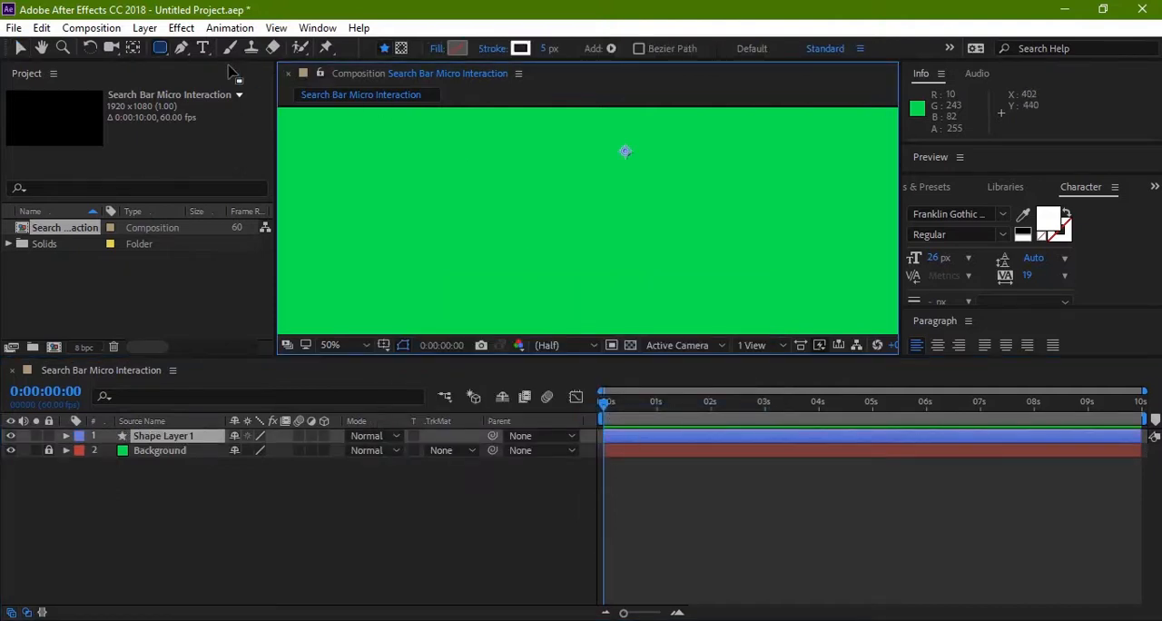
# Step: Draw a rounded square about 104 x 104 px on the shape layer with the Rounded Rectangle tool
pyautogui.click(160, 48)
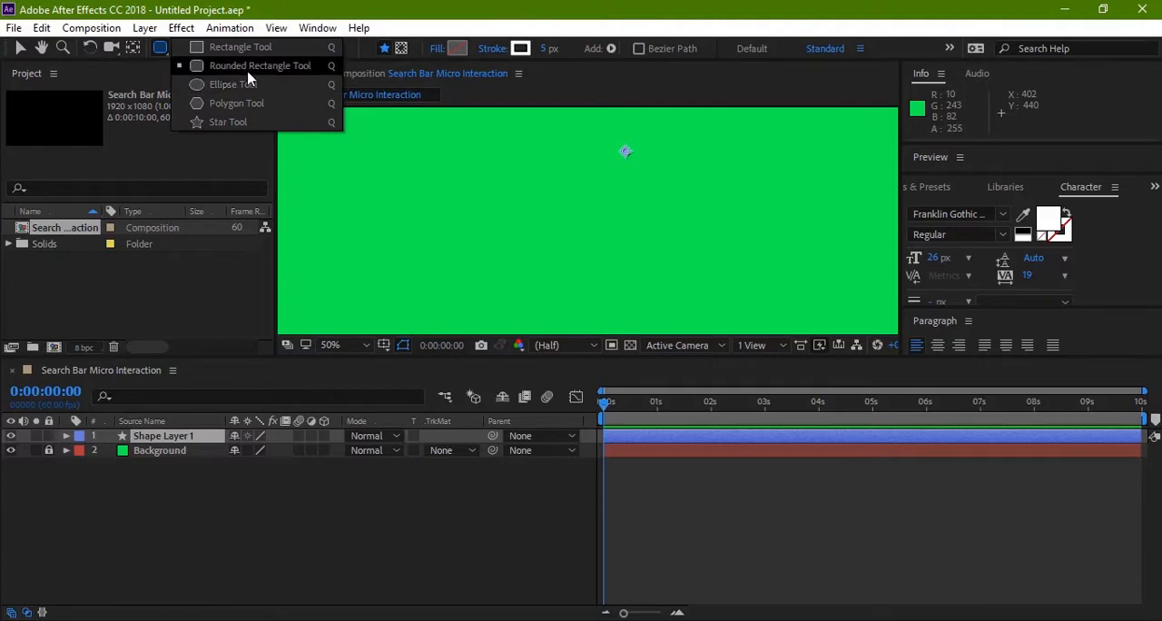
pyautogui.click(249, 71)
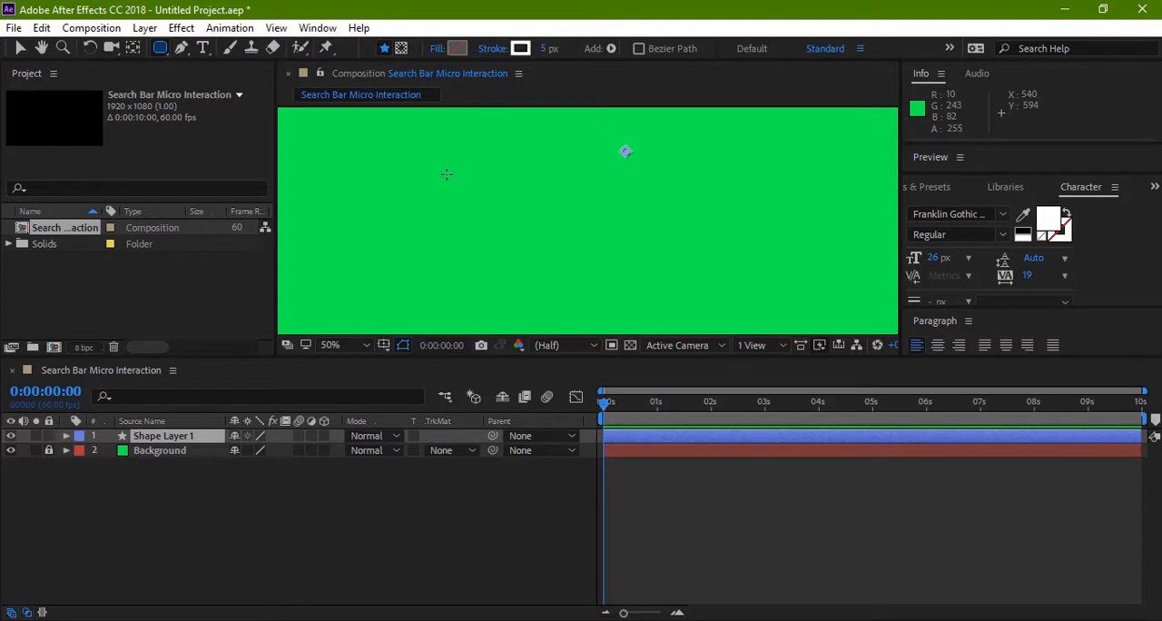
pyautogui.moveTo(446, 173)
pyautogui.mouseDown()
pyautogui.moveTo(508, 233)
pyautogui.moveTo(493, 218)
pyautogui.mouseUp()
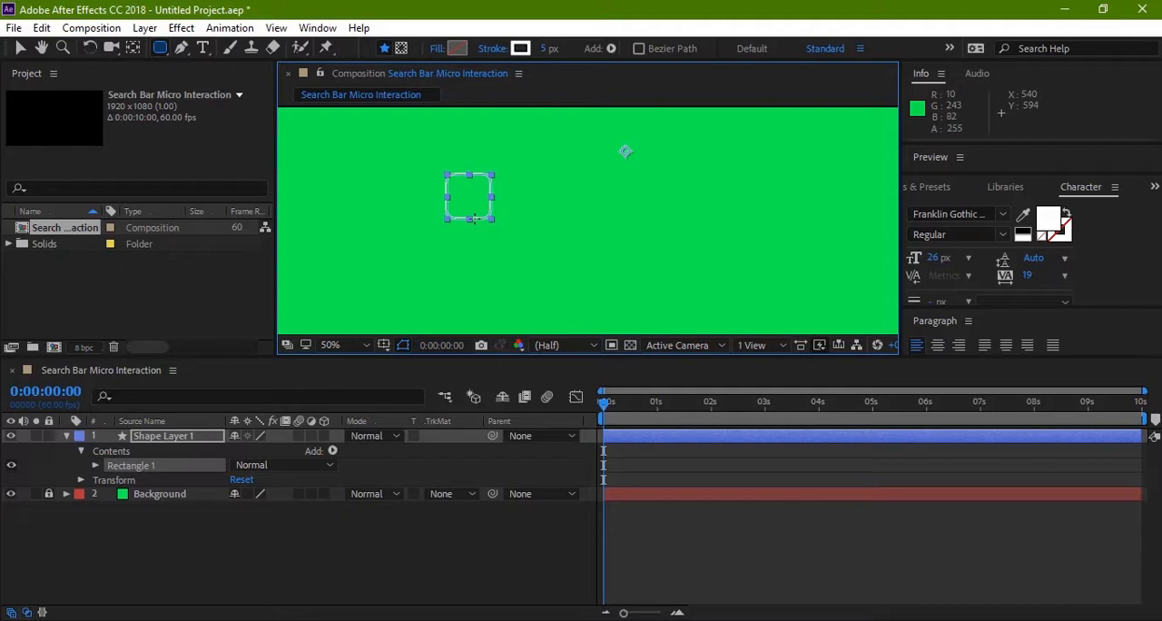
pyautogui.press('v')
pyautogui.click(610, 231)
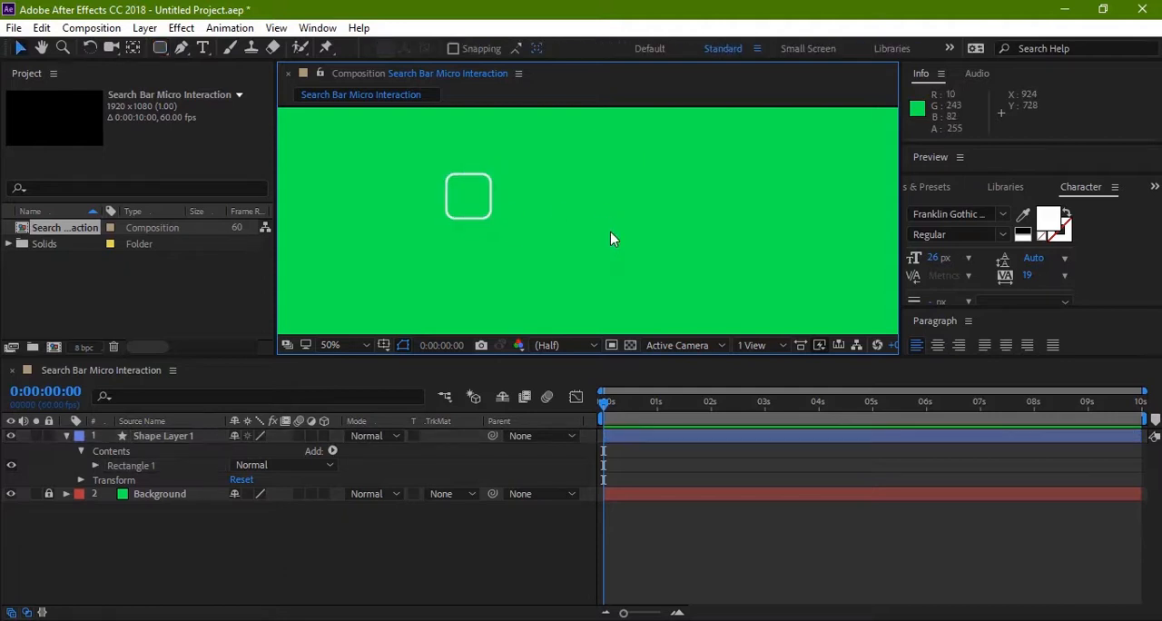
# Step: Set the rounded square's fill type to None in its fill options
pyautogui.click(482, 219)
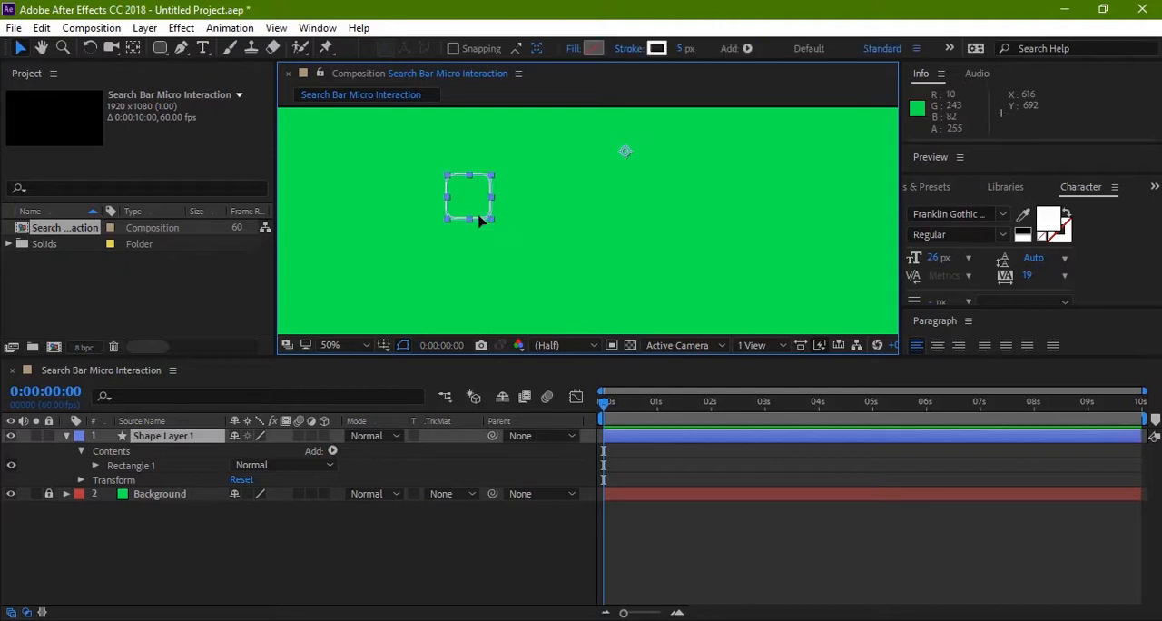
pyautogui.click(572, 51)
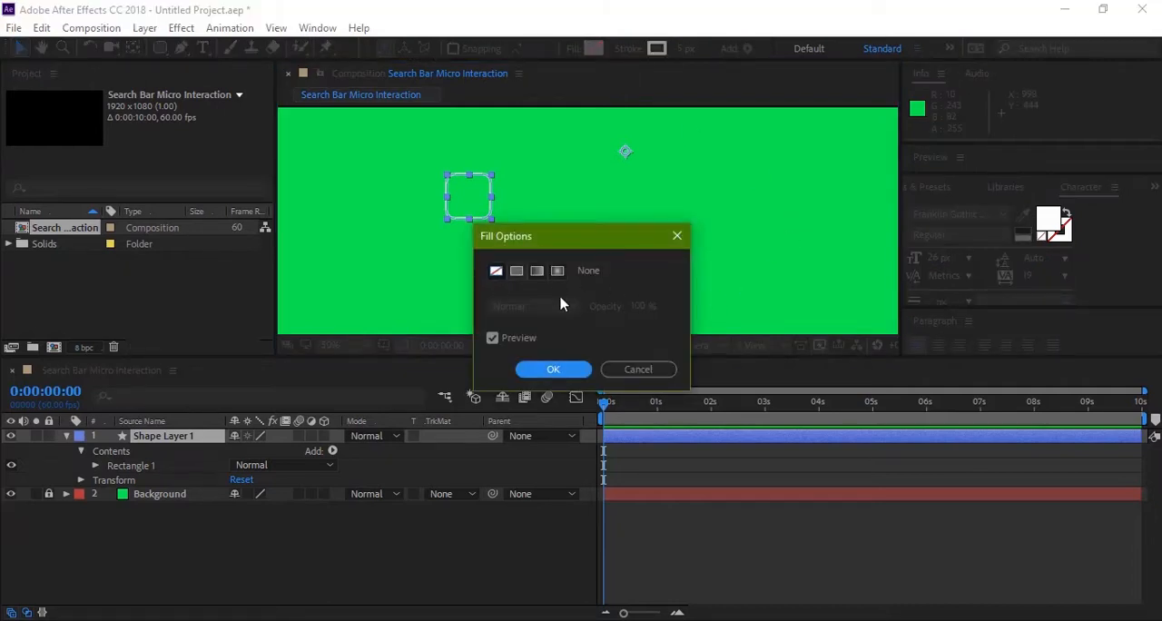
pyautogui.click(553, 369)
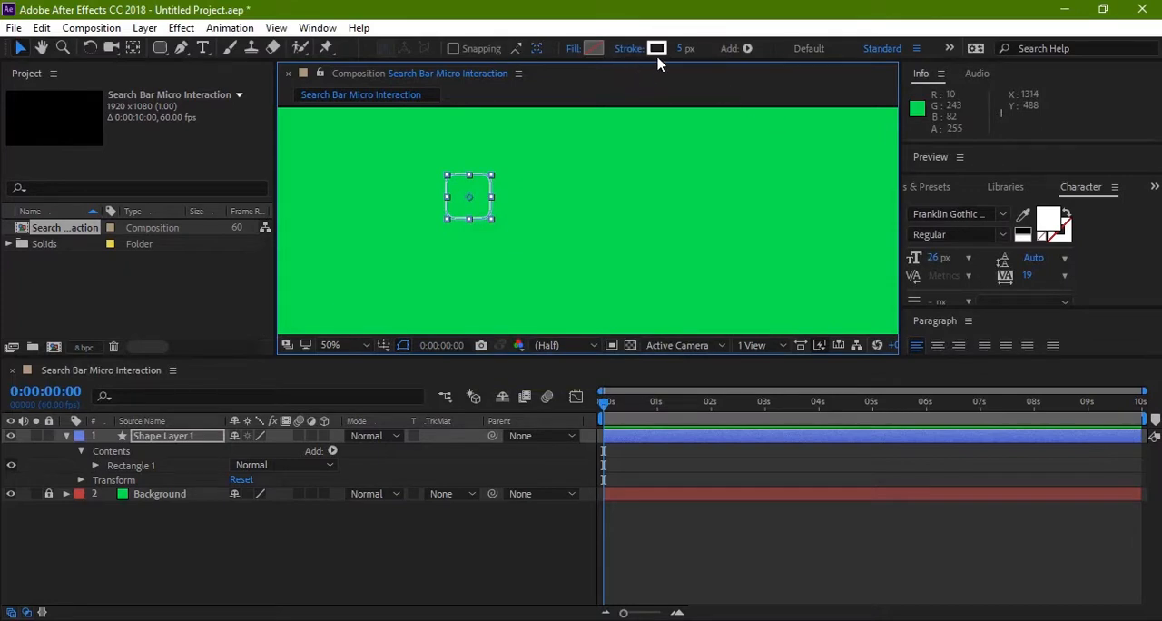
pyautogui.click(637, 179)
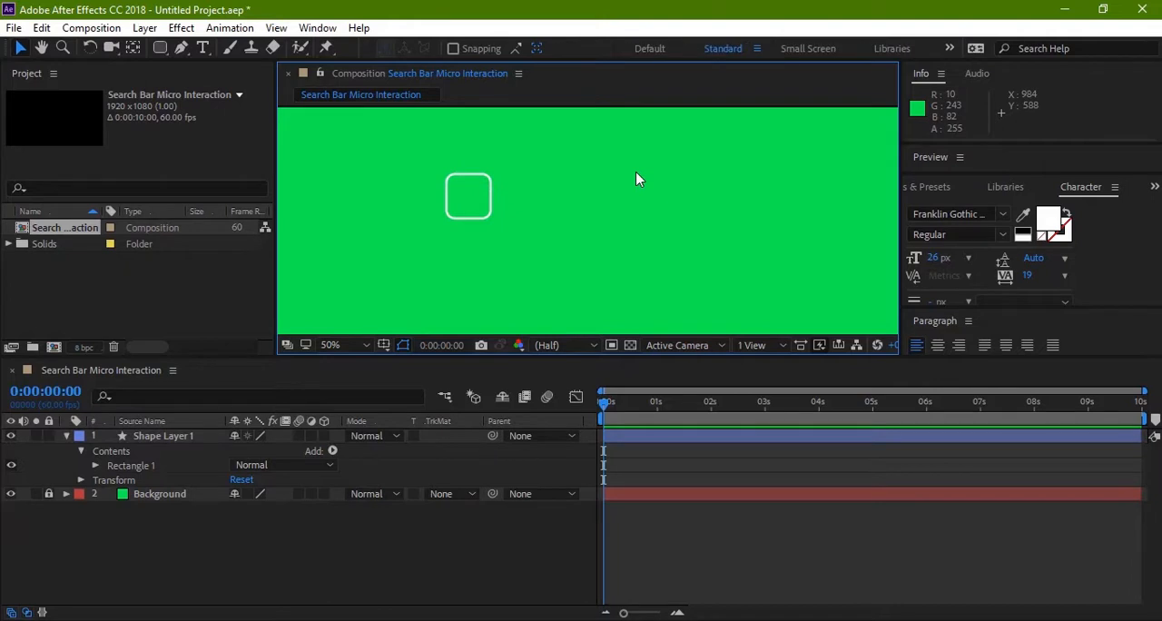
# Step: Set the rectangle path's roundness to 100 to turn the square into a circle, and collapse the shape layer's properties
pyautogui.click(473, 218)
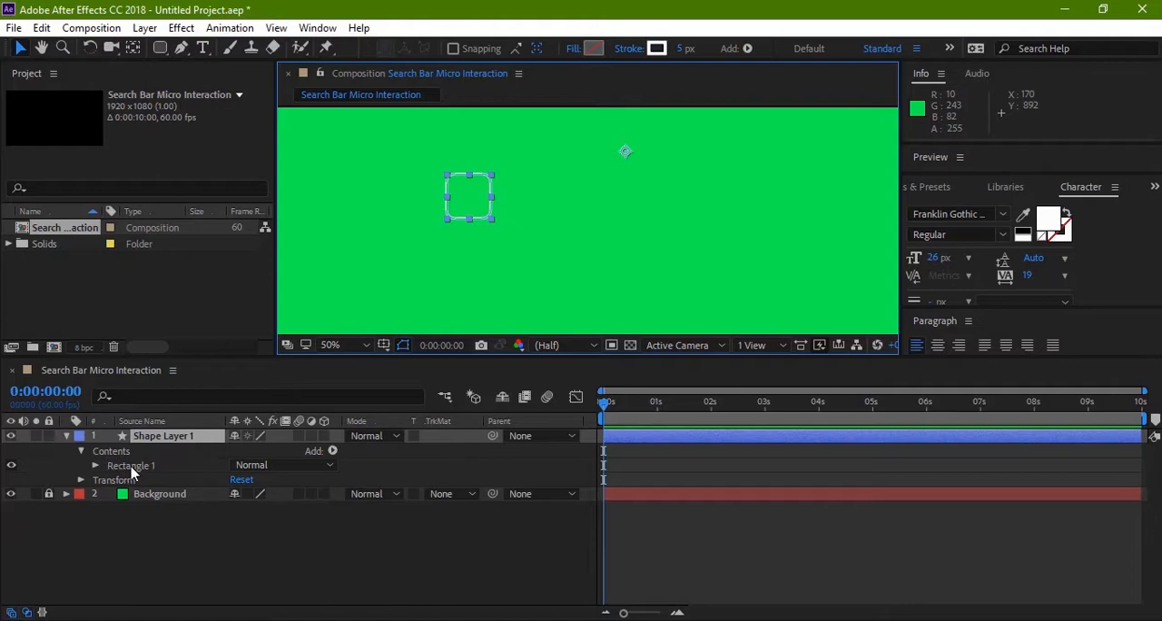
pyautogui.click(97, 467)
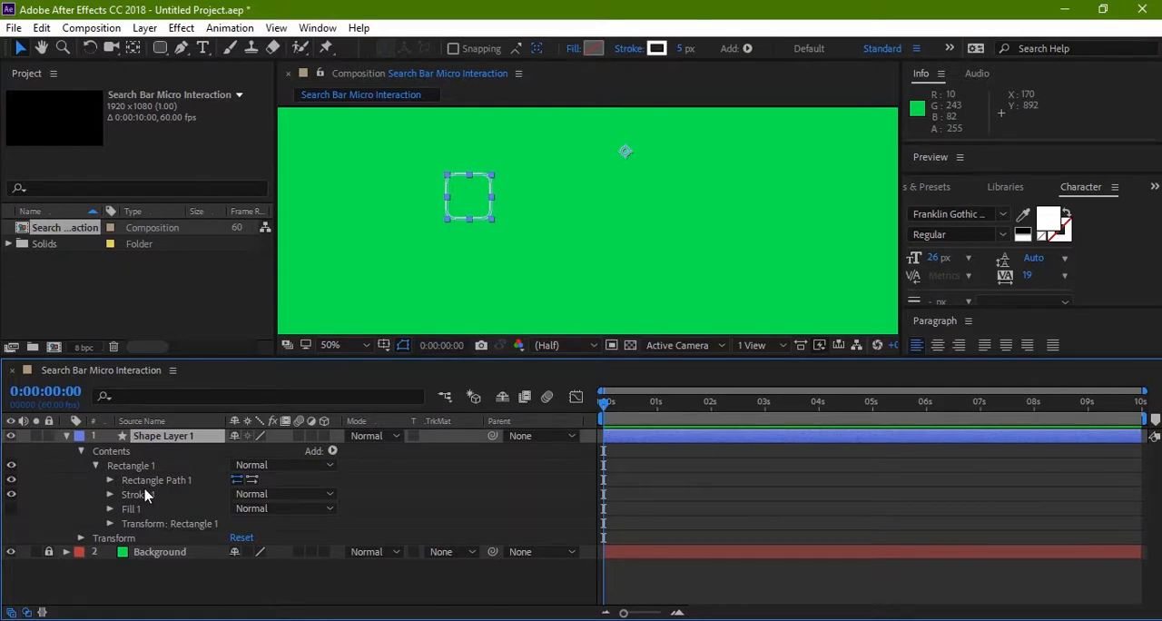
pyautogui.click(110, 482)
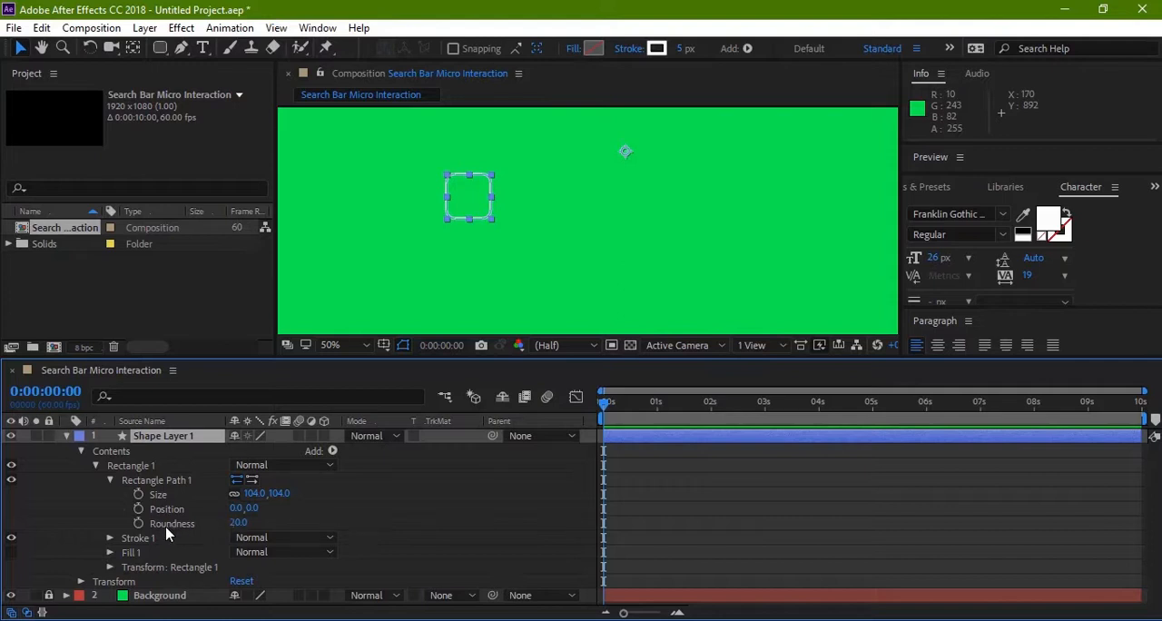
pyautogui.click(239, 523)
pyautogui.write('100')
pyautogui.press('Return')
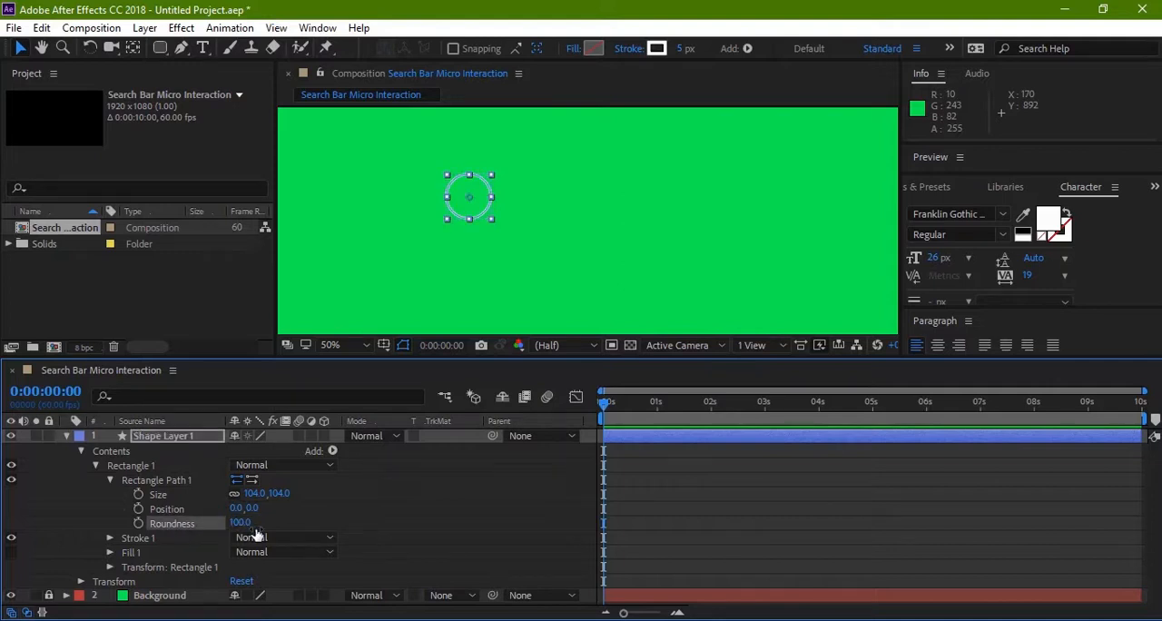
pyautogui.click(502, 276)
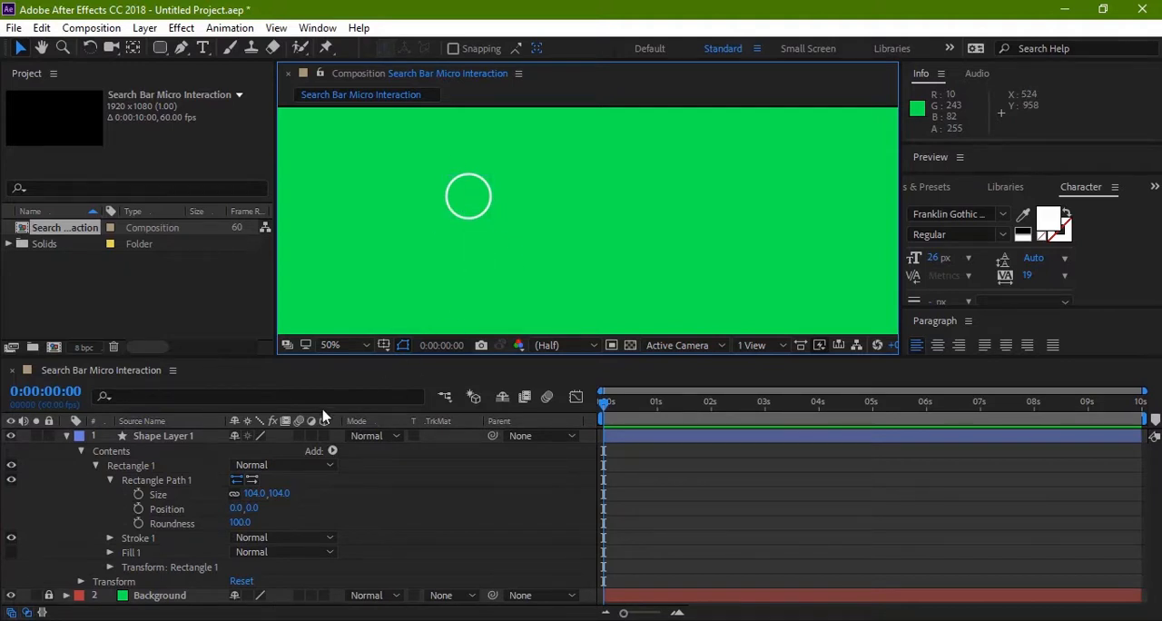
pyautogui.click(205, 439)
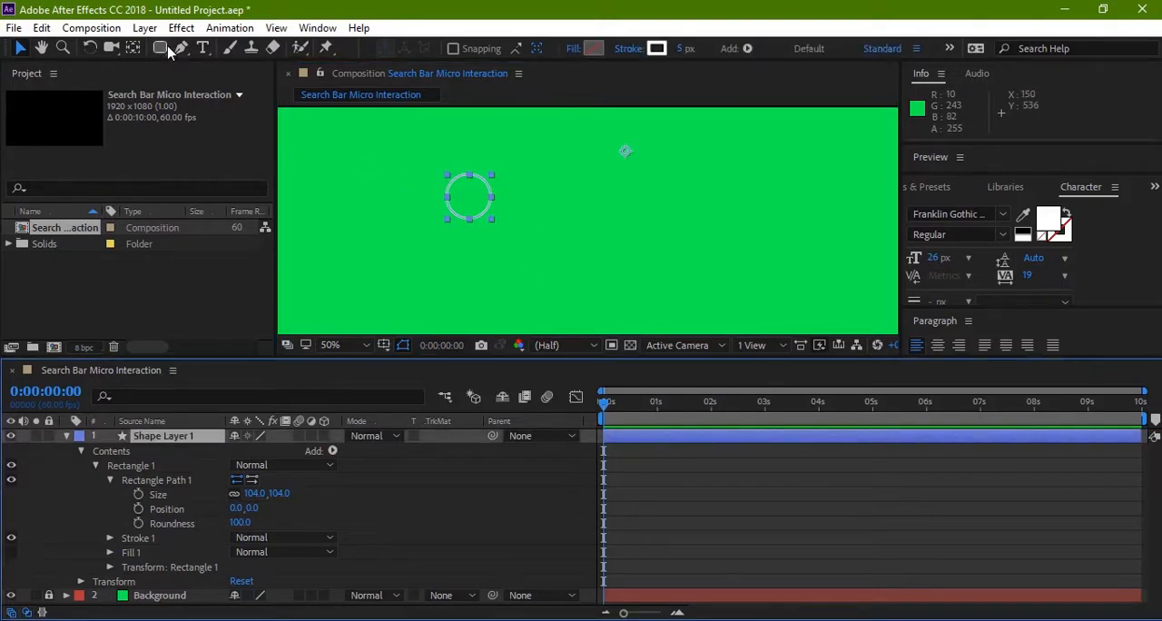
pyautogui.click(535, 201)
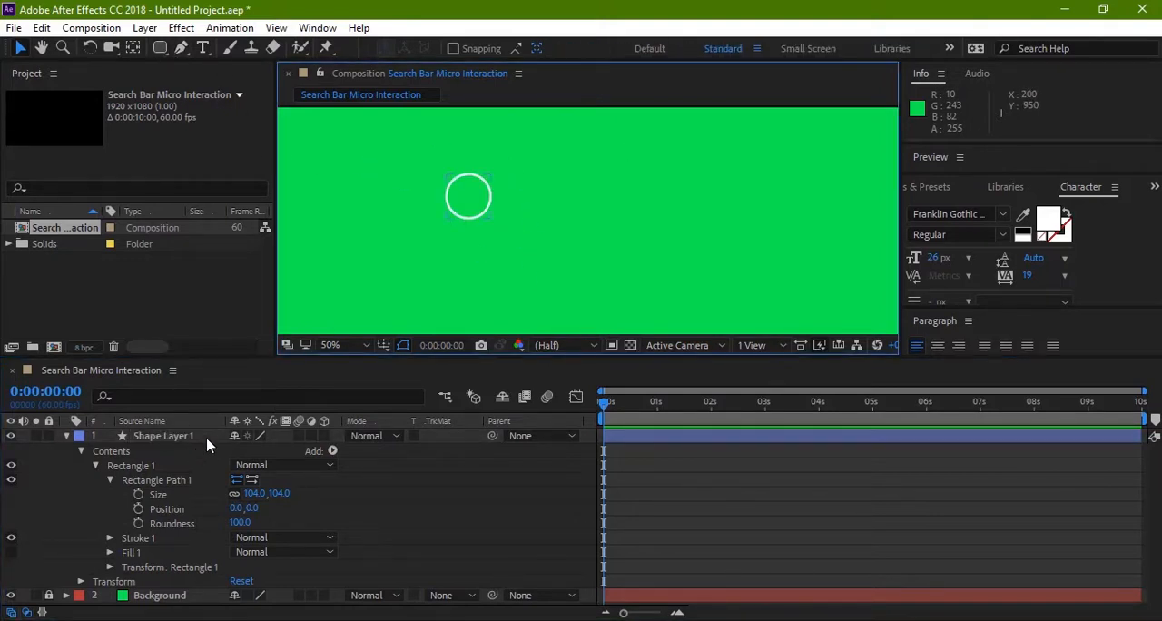
pyautogui.click(292, 615)
pyautogui.click(67, 437)
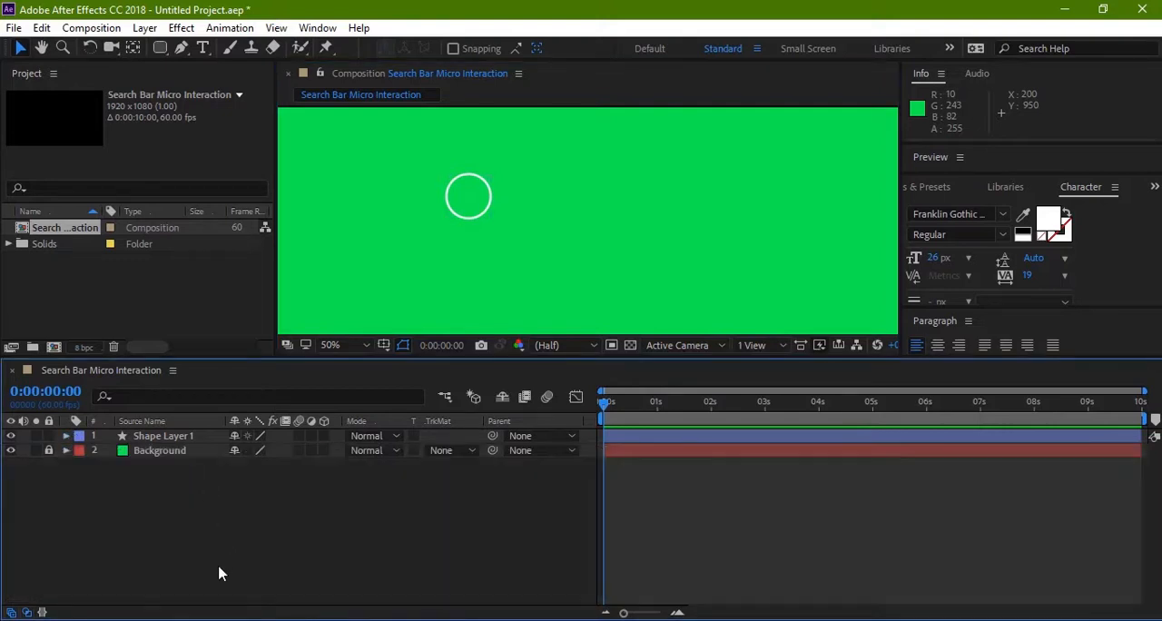
# Step: Add a second shape layer and draw a circle about 94 x 94 px beside the existing one with the Ellipse tool
pyautogui.rightClick(209, 523)
pyautogui.moveTo(313, 327)
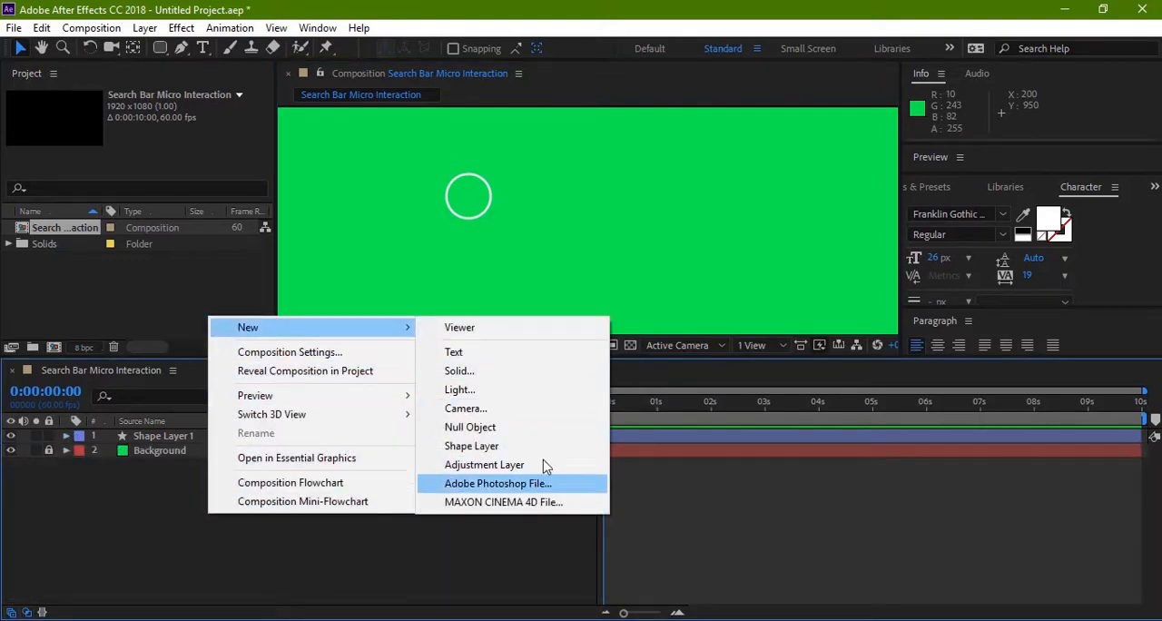
pyautogui.click(504, 446)
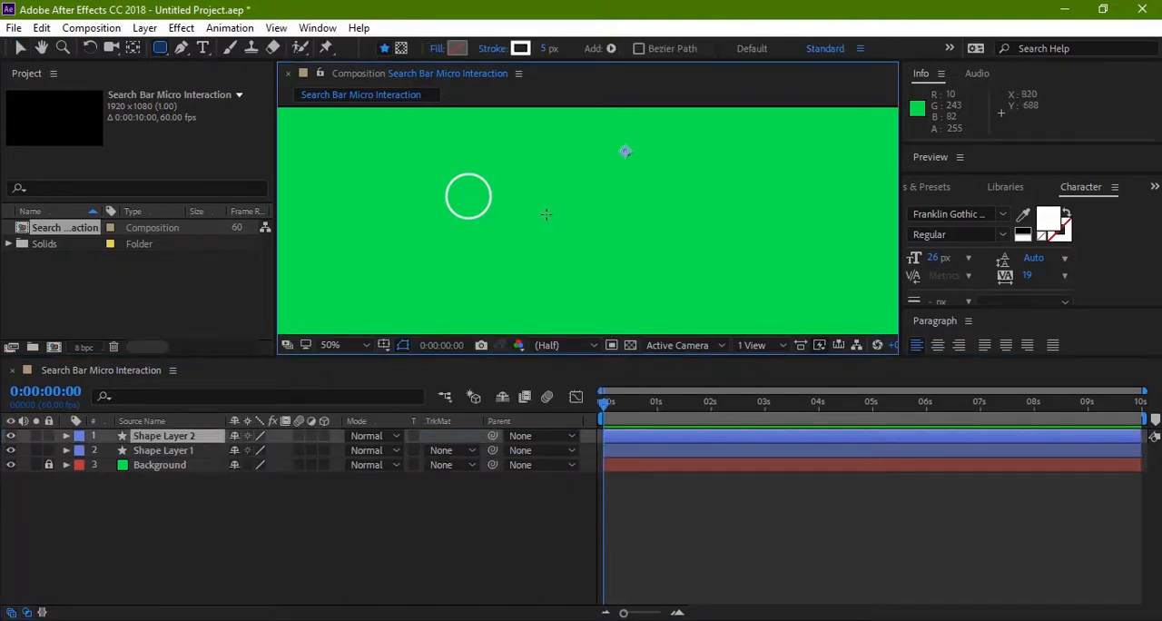
pyautogui.moveTo(162, 47); pyautogui.dragTo(222, 85)
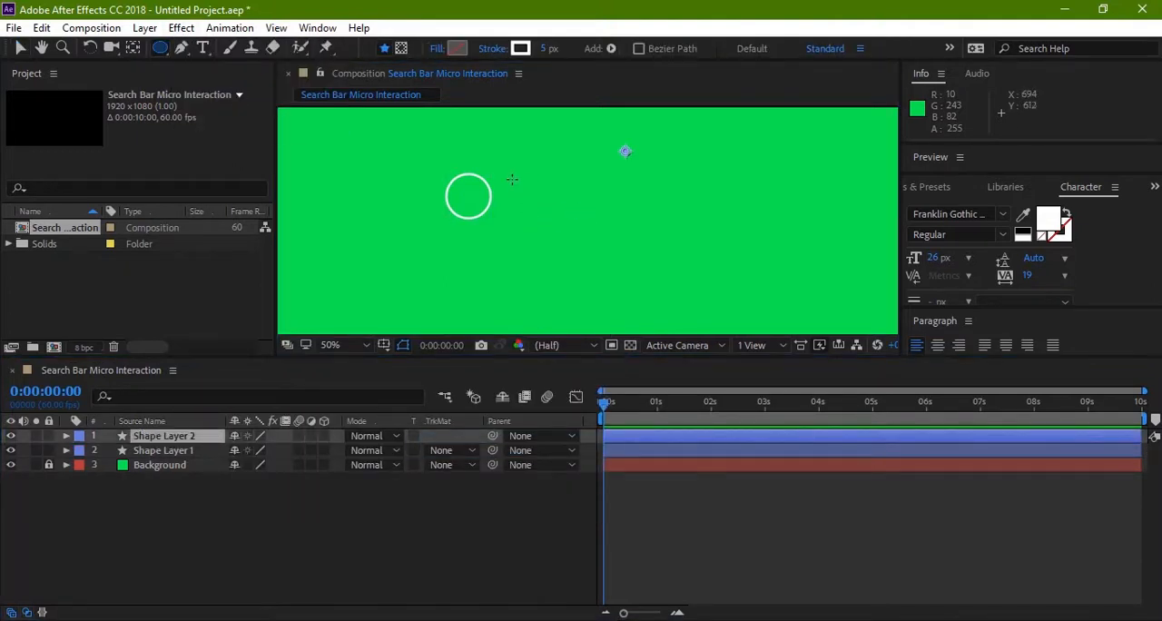
pyautogui.moveTo(512, 179); pyautogui.dragTo(553, 219)
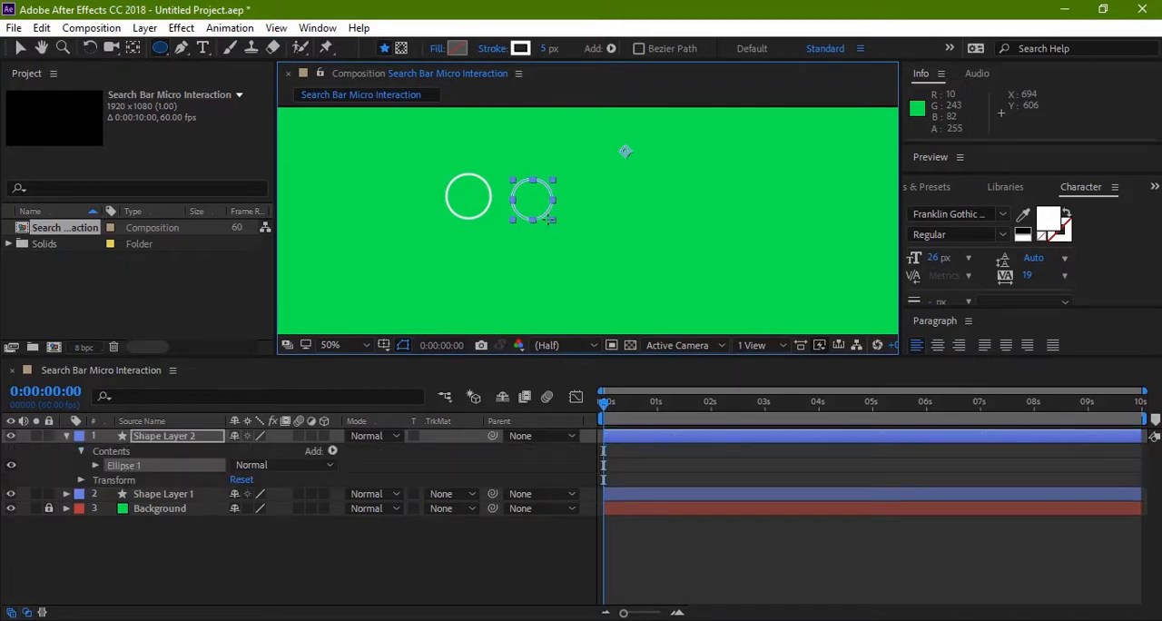
# Step: Examine the two circles side by side at higher magnification
pyautogui.press(',')
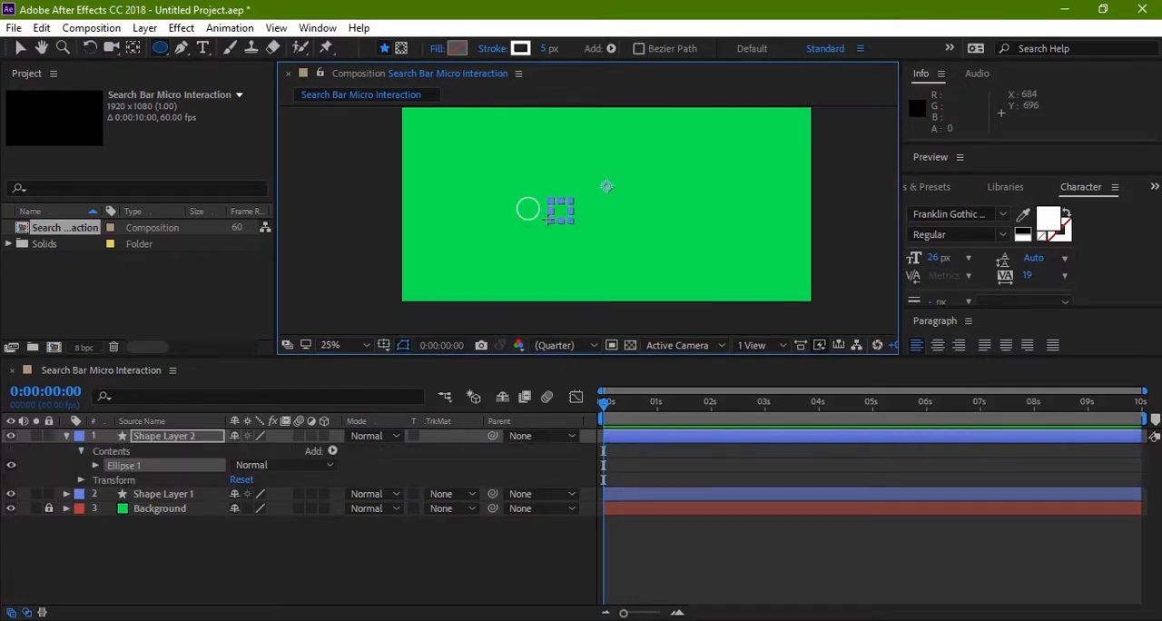
pyautogui.press('v')
pyautogui.click(523, 237)
pyautogui.press('z')
pyautogui.click(567, 207)
pyautogui.click(567, 207)
pyautogui.click(567, 207)
pyautogui.press('space')
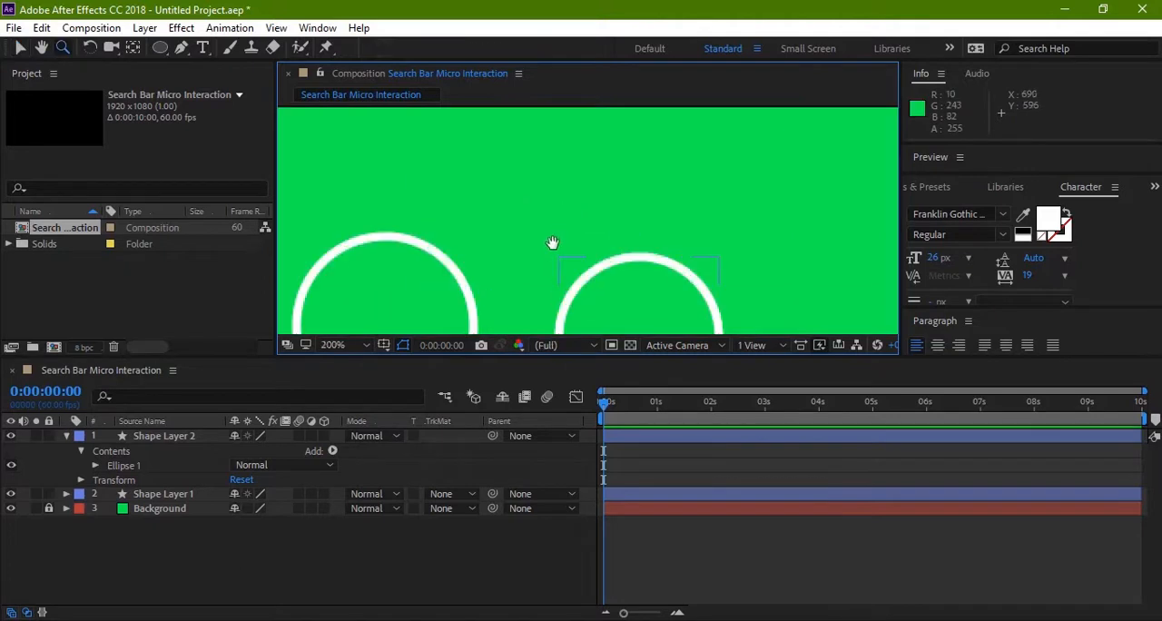
pyautogui.moveTo(552, 244); pyautogui.dragTo(555, 168)
pyautogui.scroll(-1, 555, 196)
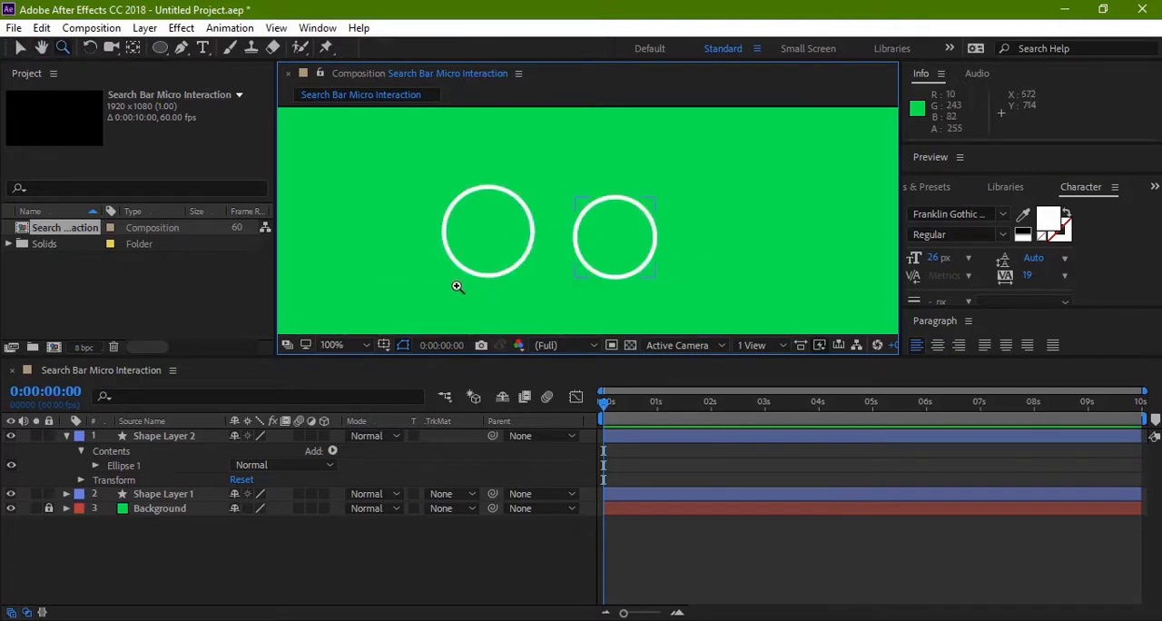
pyautogui.scroll(-1, 422, 269)
pyautogui.press('space')
pyautogui.moveTo(412, 241)
pyautogui.mouseDown()
pyautogui.moveTo(407, 231)
pyautogui.moveTo(390, 238)
pyautogui.mouseUp()
pyautogui.scroll(1, 462, 245)
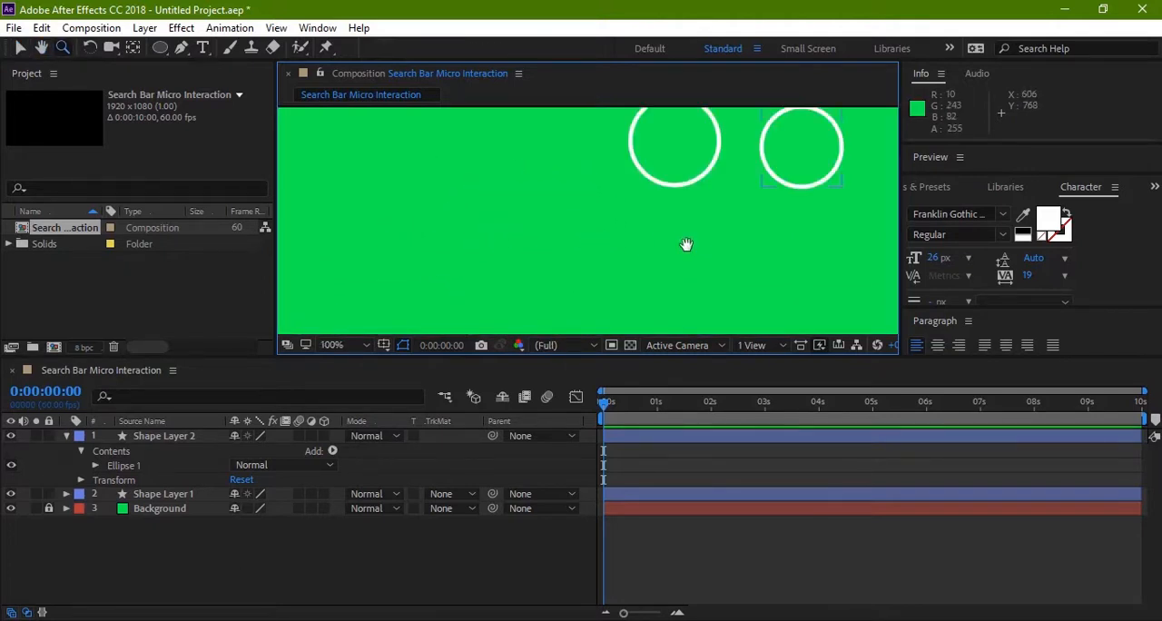
pyautogui.moveTo(685, 246); pyautogui.dragTo(505, 305)
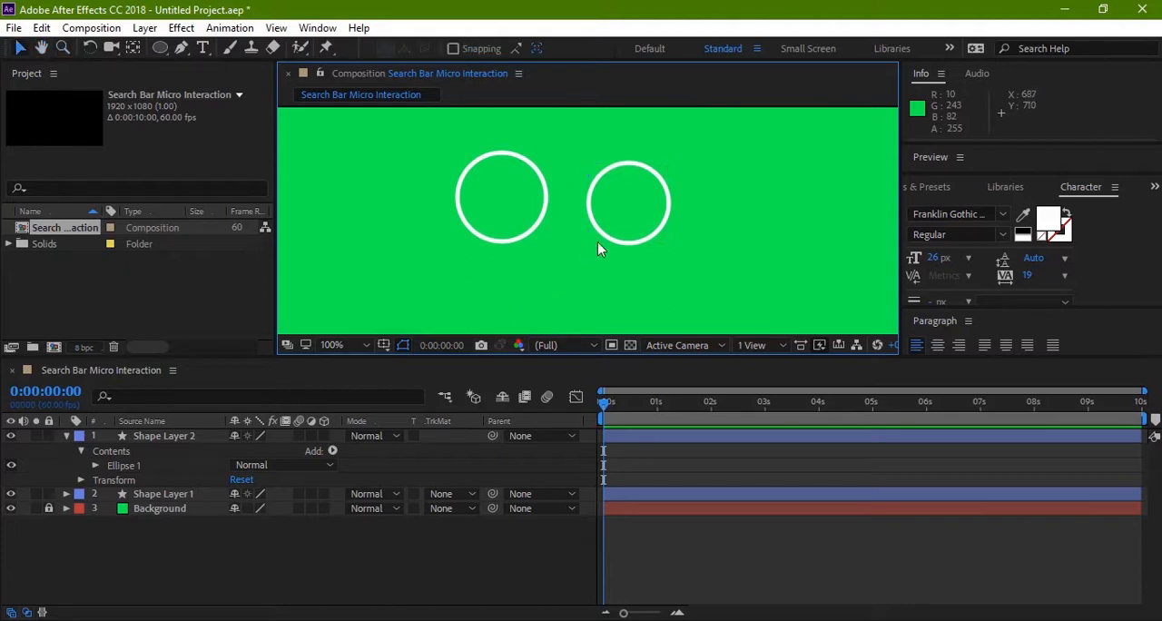
pyautogui.click(546, 220)
# Step: Collapse Shape Layer 2 and rename Shape Layer 1 as Circle
pyautogui.click(65, 435)
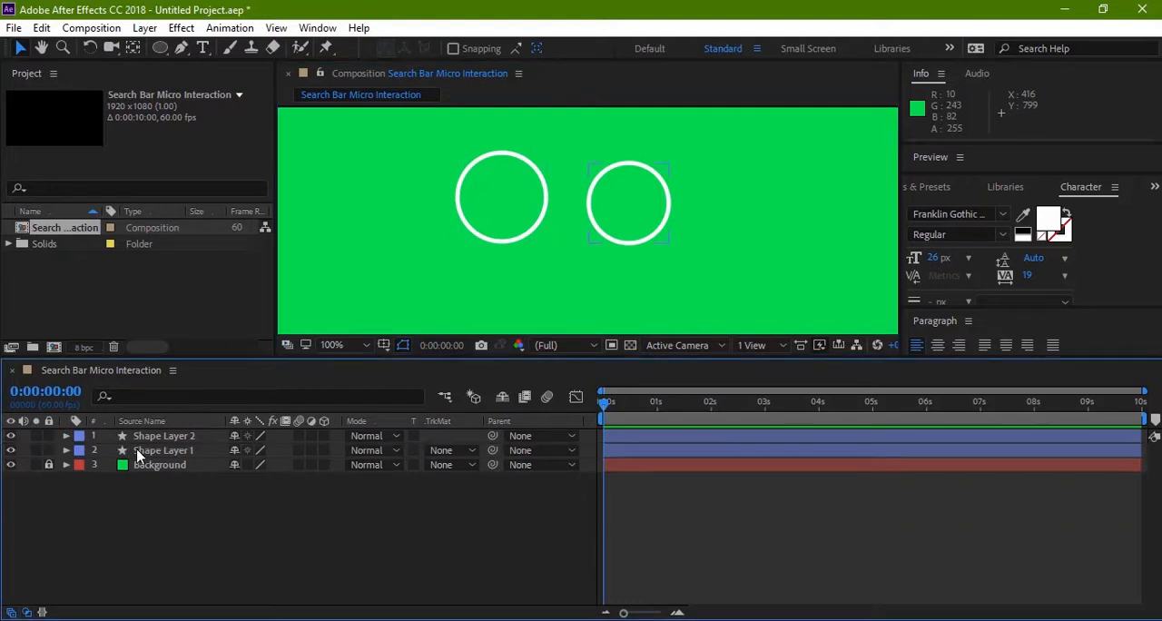
pyautogui.click(148, 451)
pyautogui.press('Return')
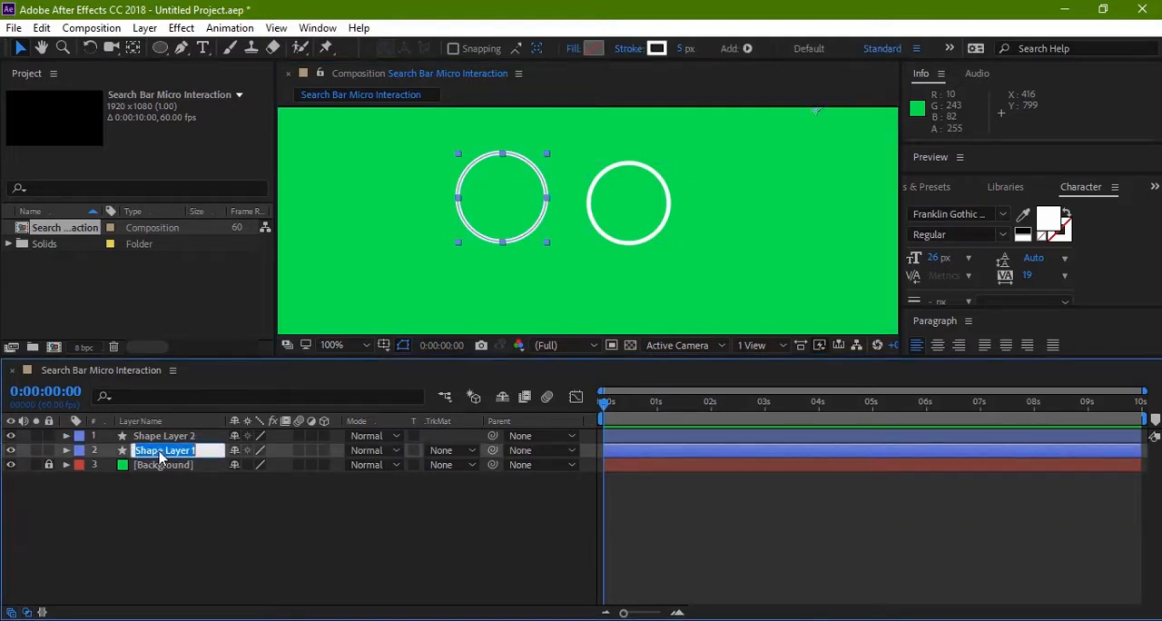
pyautogui.write('Circle')
pyautogui.press('Return')
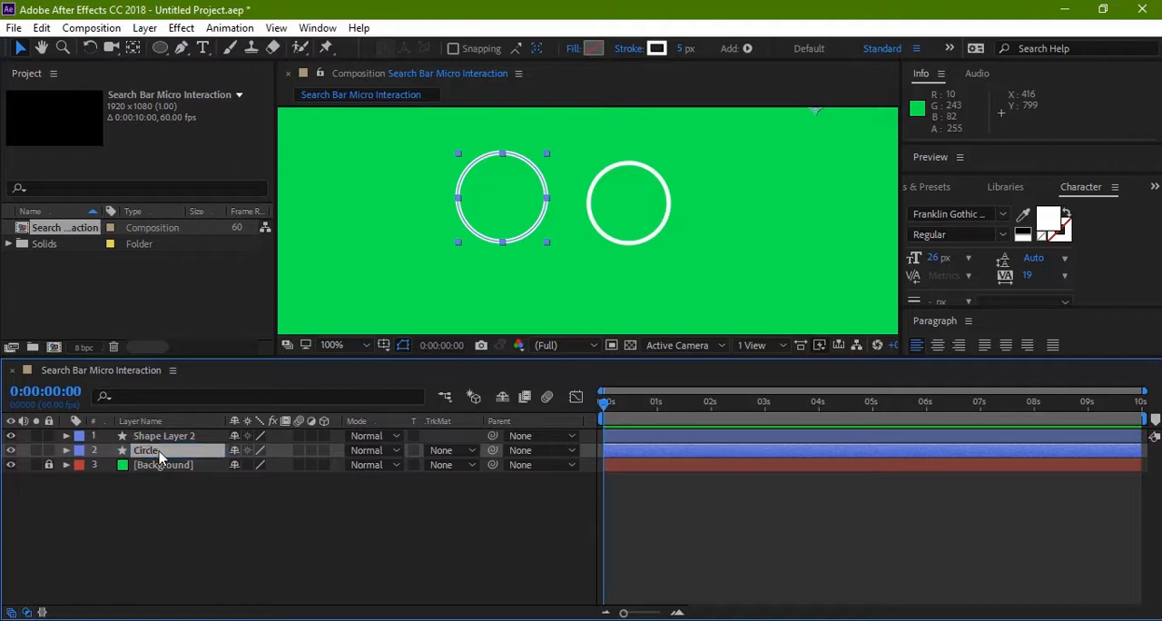
# Step: Try resizing the Circle layer's rectangle path by changing its width and height independently, and undo the size changes
pyautogui.click(65, 450)
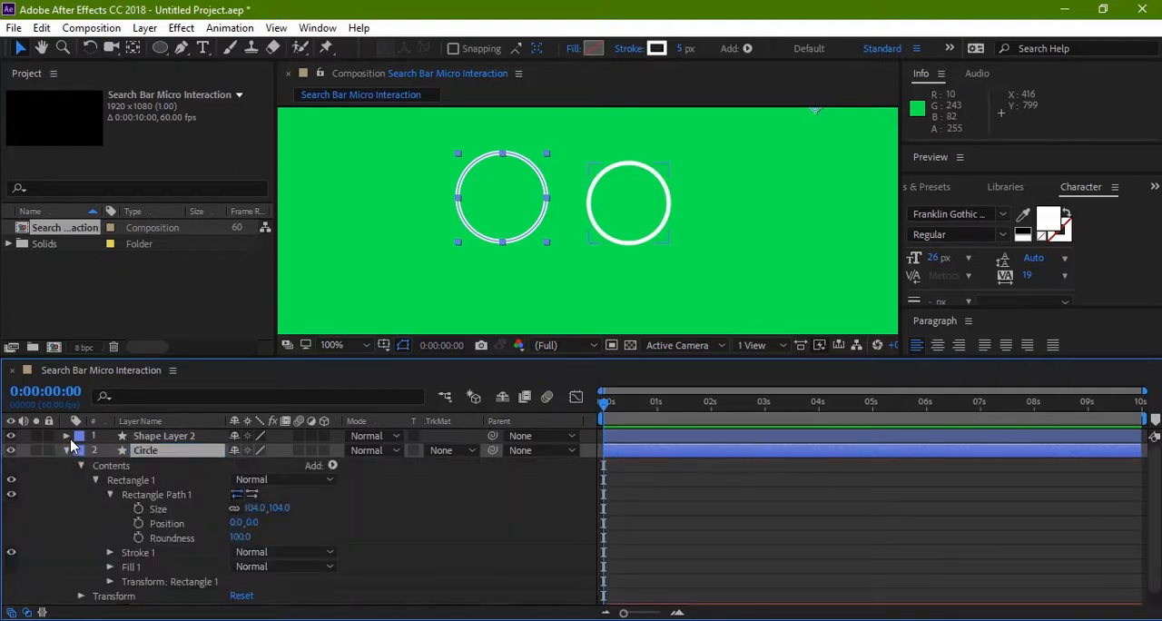
pyautogui.click(67, 436)
pyautogui.scroll(-2, 209, 477)
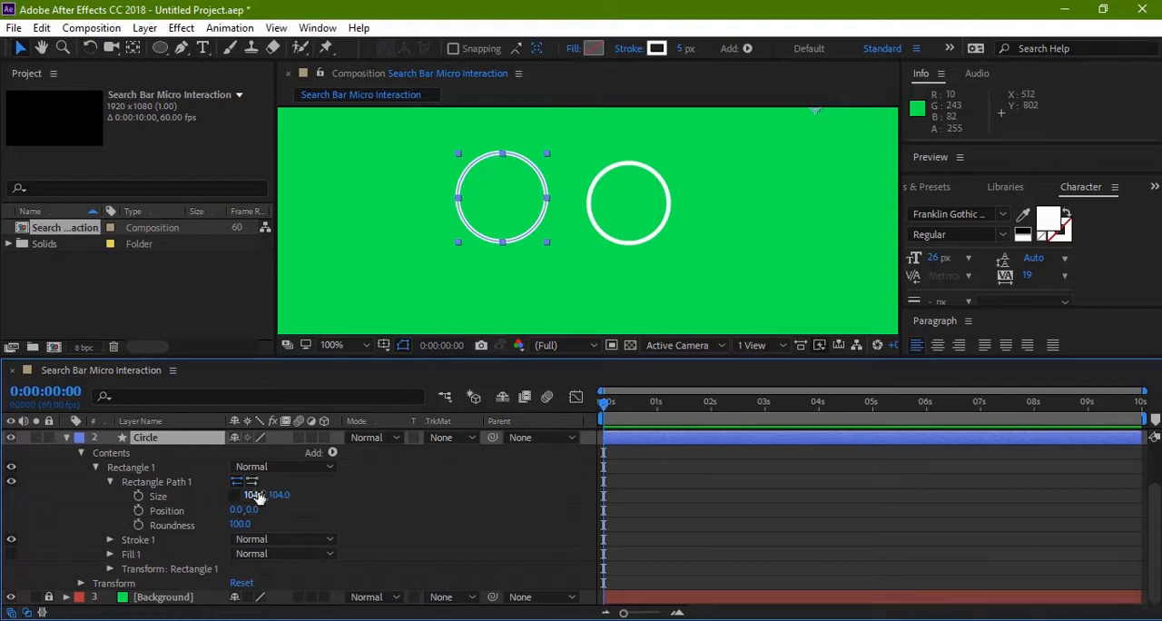
pyautogui.moveTo(256, 499); pyautogui.dragTo(297, 508)
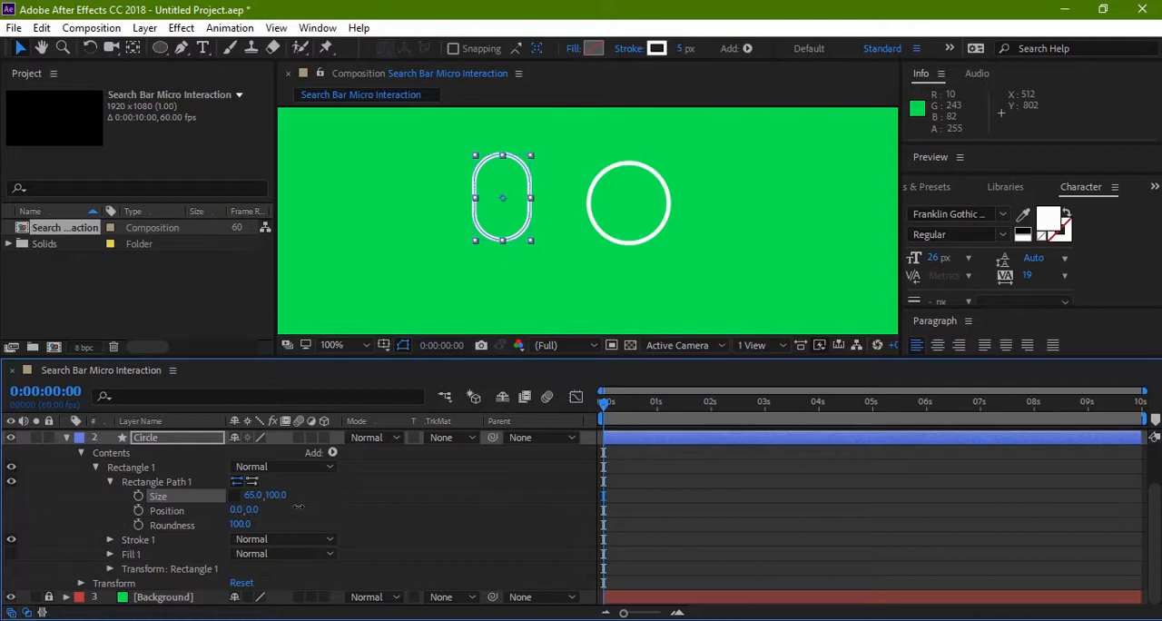
pyautogui.hotkey('ctrl', 'z')
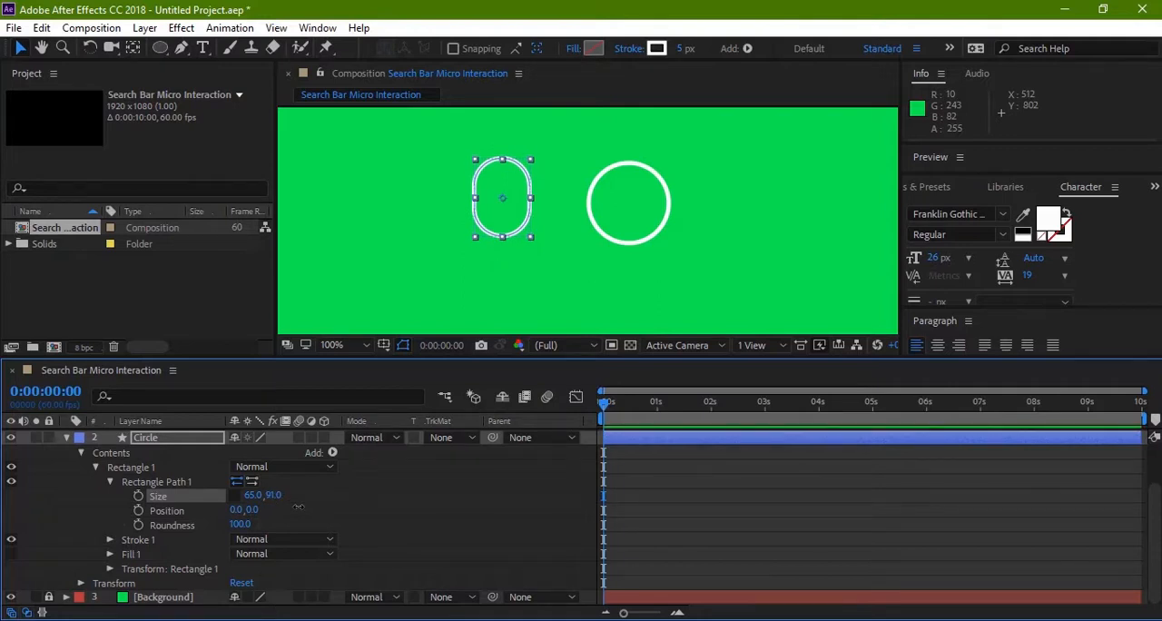
pyautogui.hotkey('ctrl', 'z')
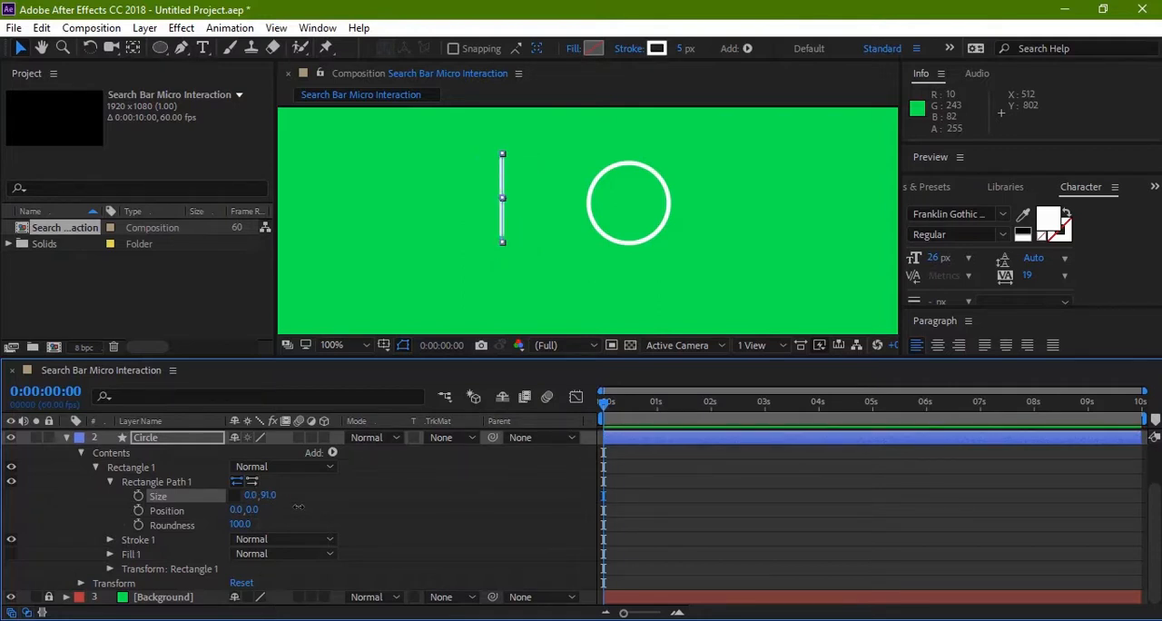
pyautogui.hotkey('ctrl', 'z')
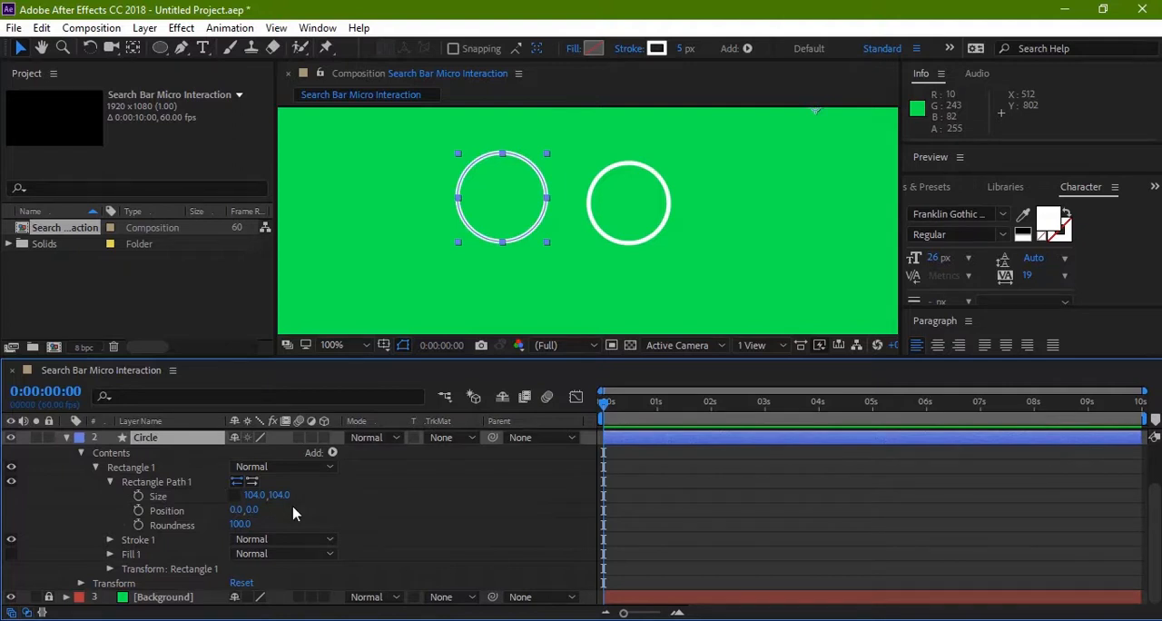
# Step: Try enlarging Shape Layer 2's ellipse path proportionally to 138 x 138 px, and undo the change
pyautogui.click(66, 438)
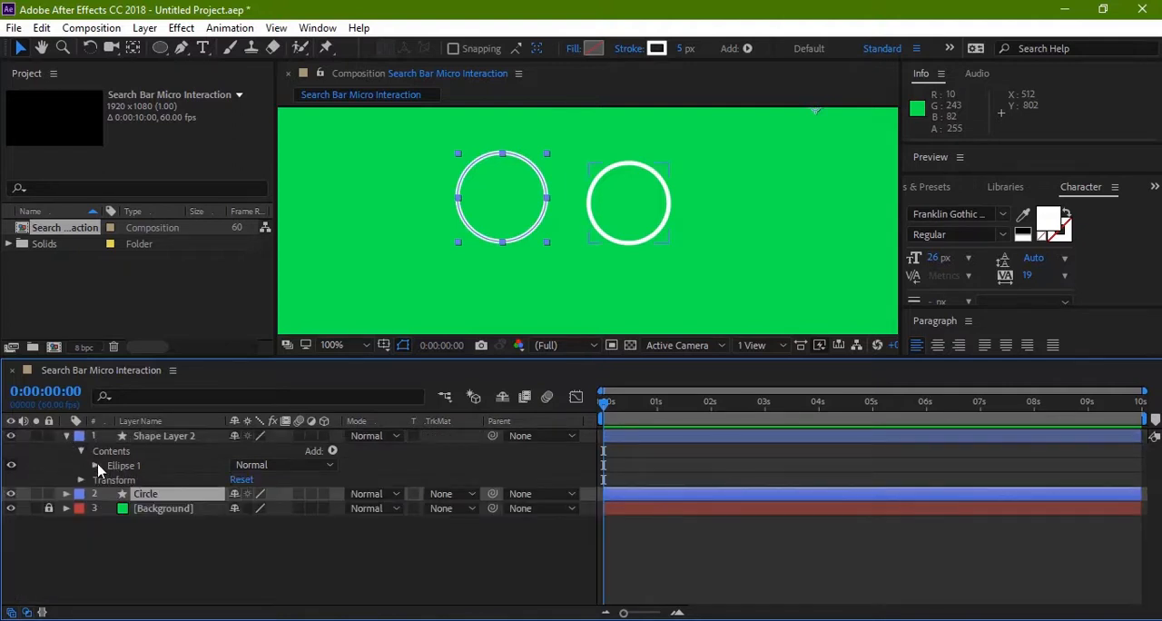
pyautogui.click(95, 466)
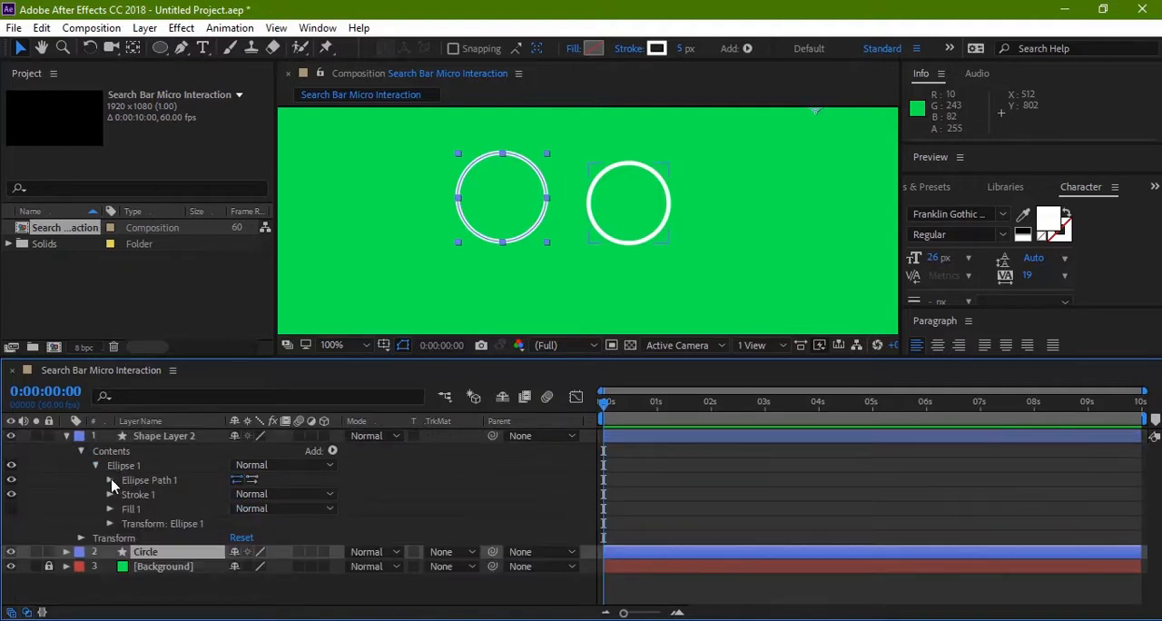
pyautogui.click(109, 480)
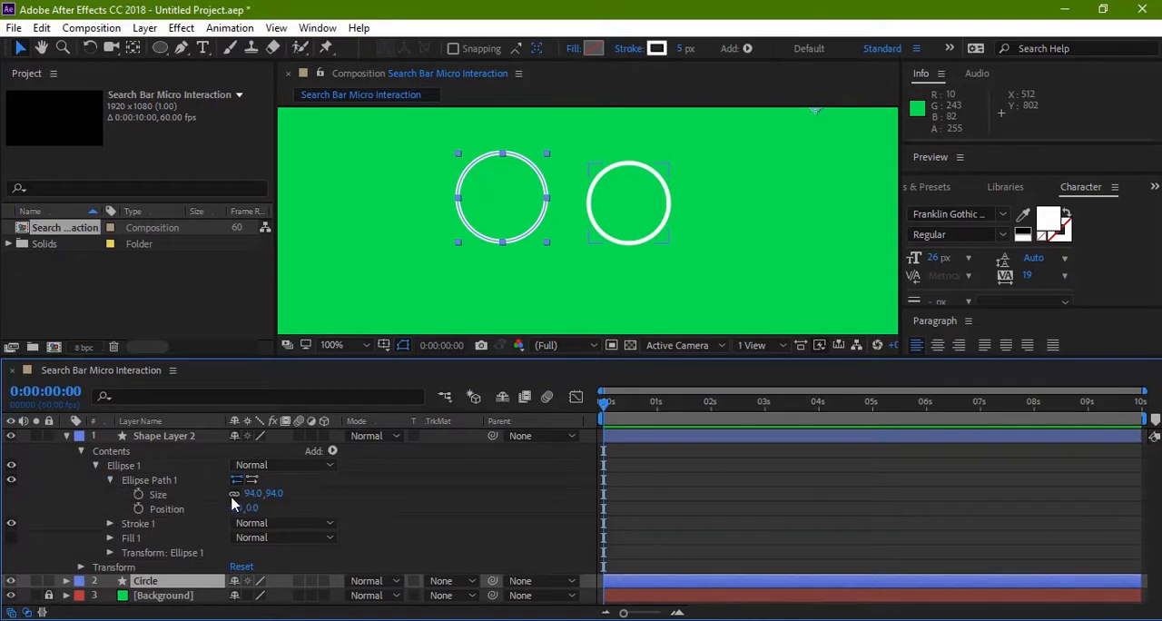
pyautogui.moveTo(268, 497); pyautogui.dragTo(291, 494)
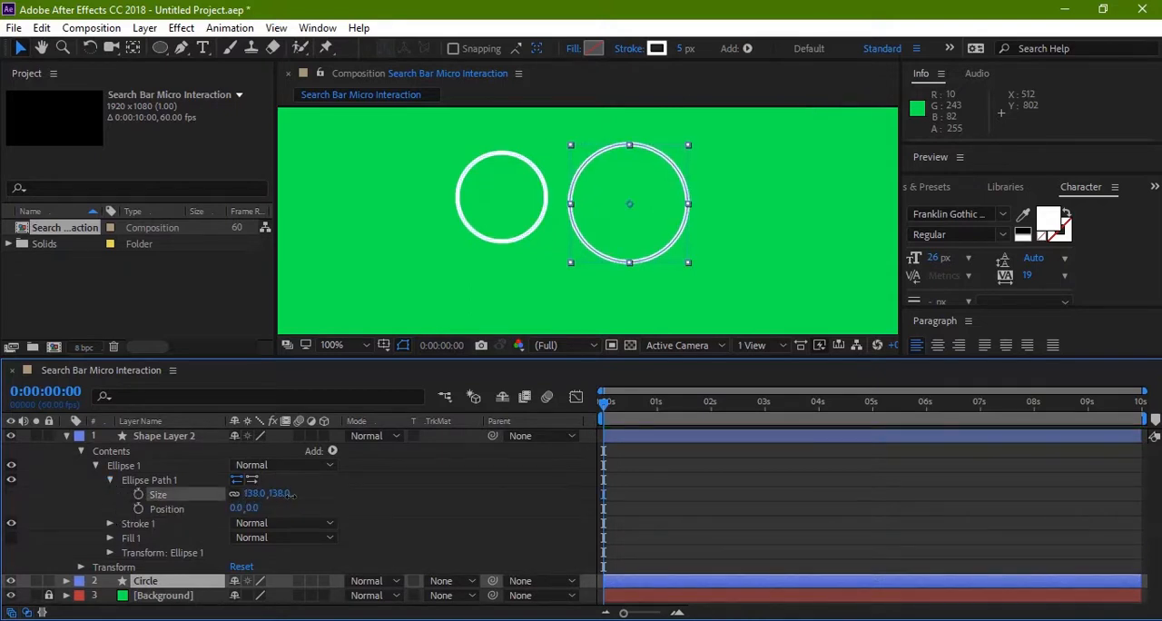
pyautogui.hotkey('ctrl', 'z')
# Step: Unlink the ellipse path's size proportions and stretch the ellipse to 527 x 124 px
pyautogui.click(235, 493)
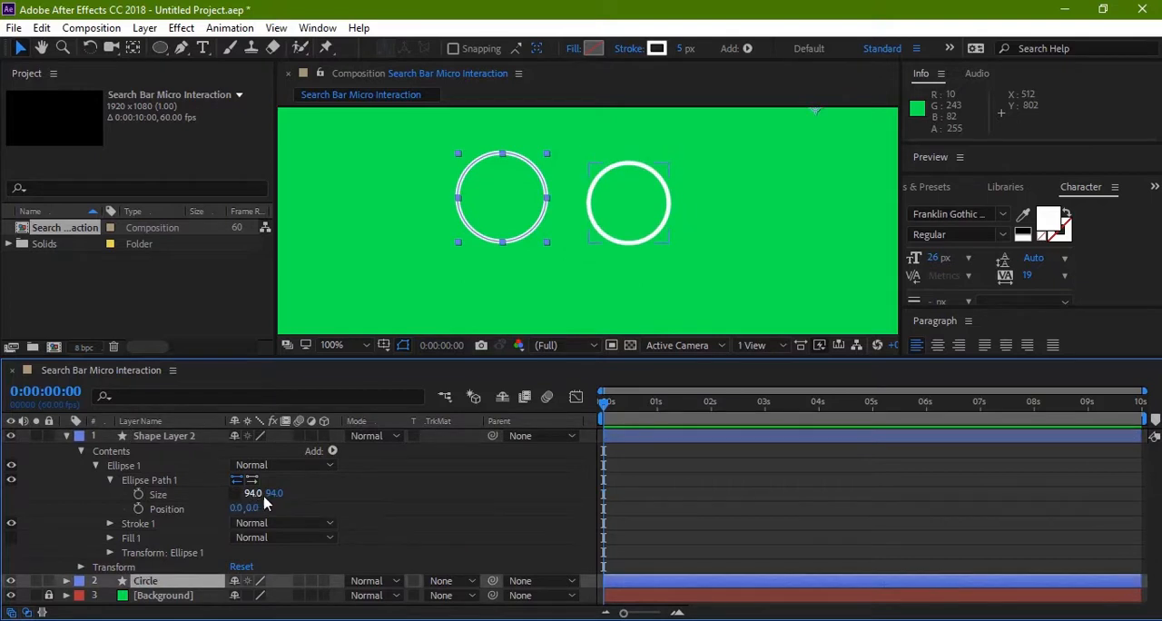
pyautogui.moveTo(272, 493); pyautogui.dragTo(363, 498)
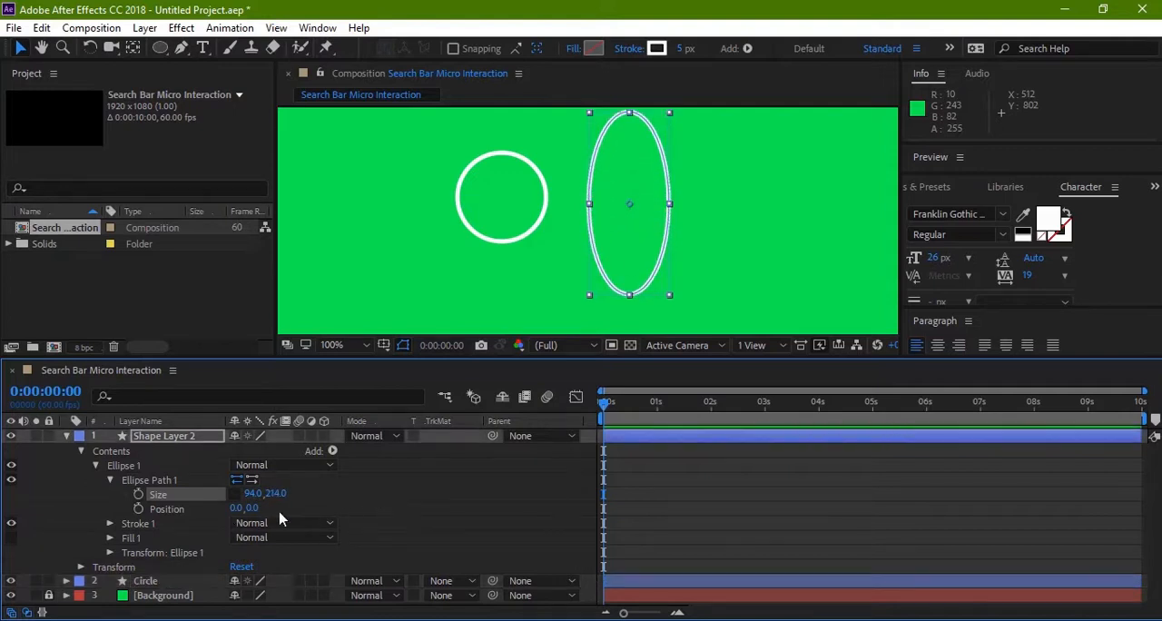
pyautogui.moveTo(248, 499); pyautogui.dragTo(611, 491)
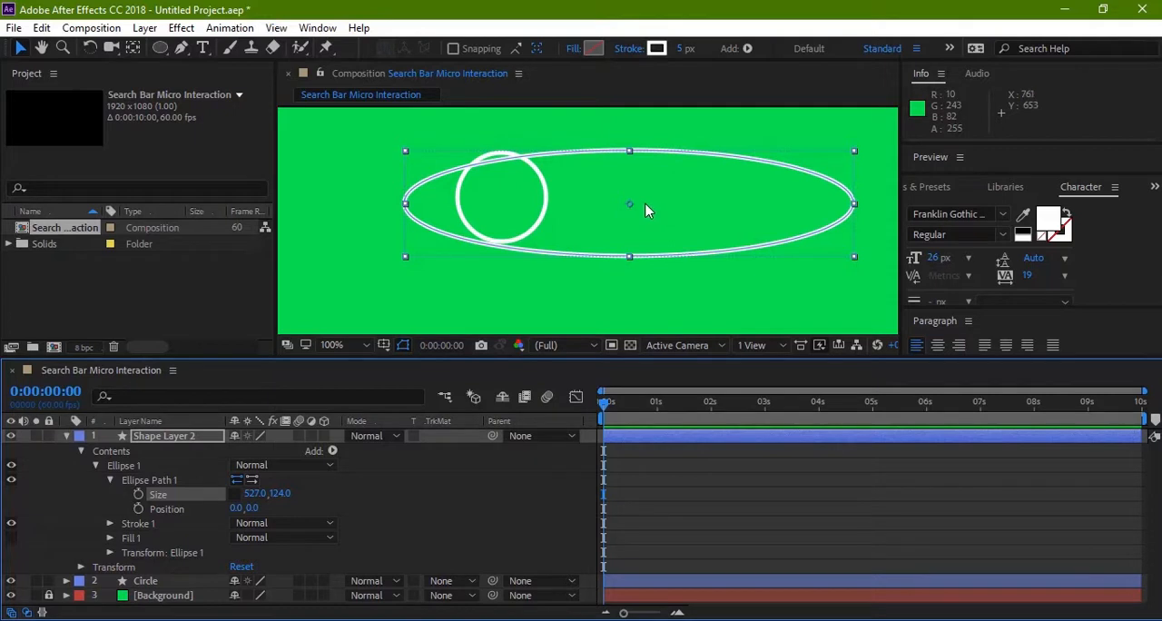
# Step: Delete the stretched ellipse and its layer, Shape Layer 2
pyautogui.click(67, 436)
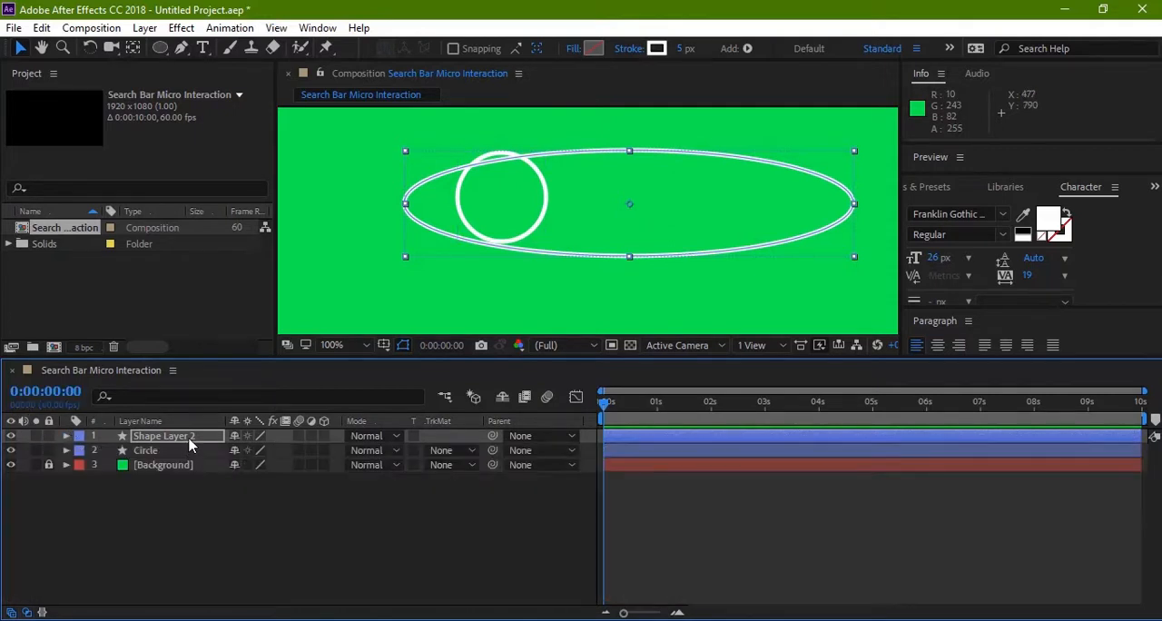
pyautogui.press('Delete')
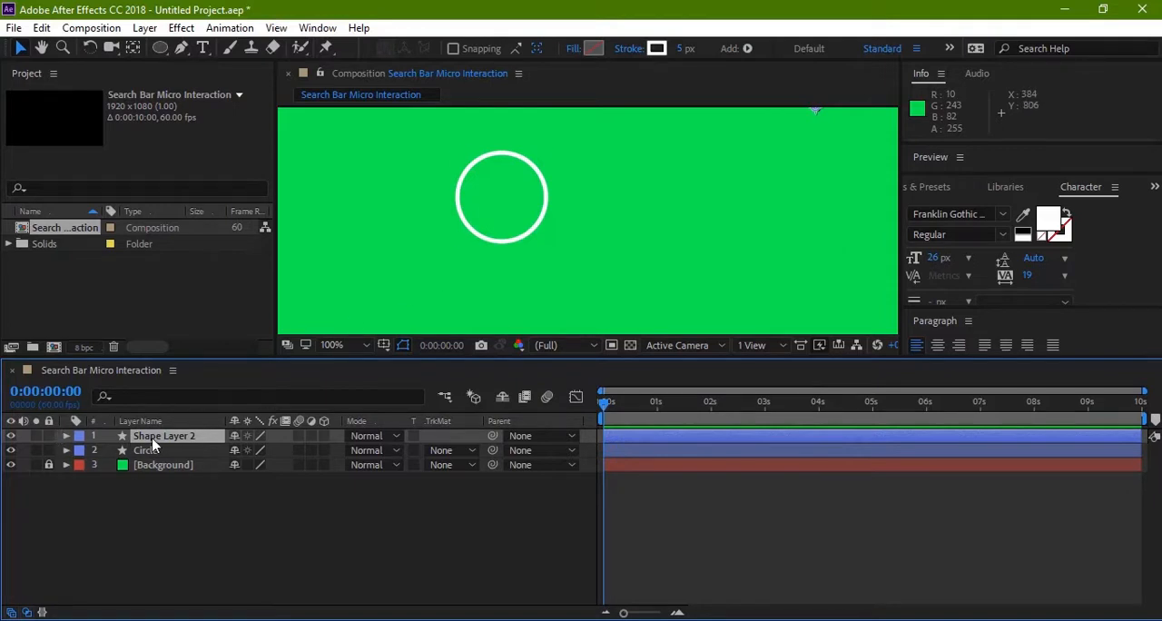
pyautogui.press('Delete')
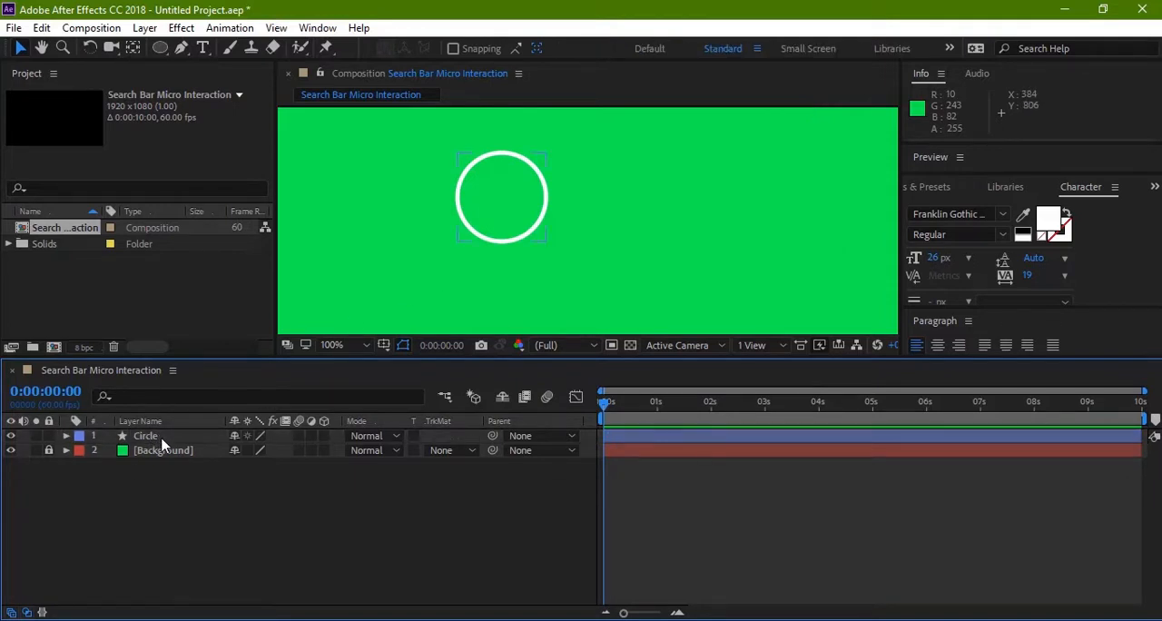
# Step: Add a new empty shape layer above the Circle layer
pyautogui.click(241, 511)
pyautogui.rightClick(318, 497)
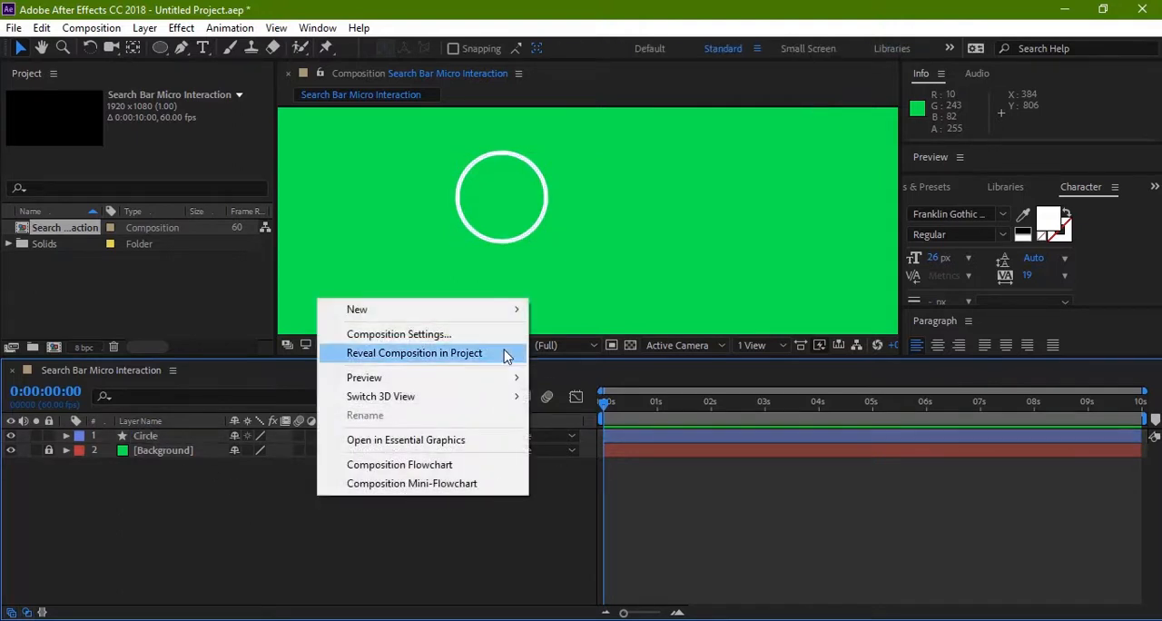
pyautogui.moveTo(496, 314)
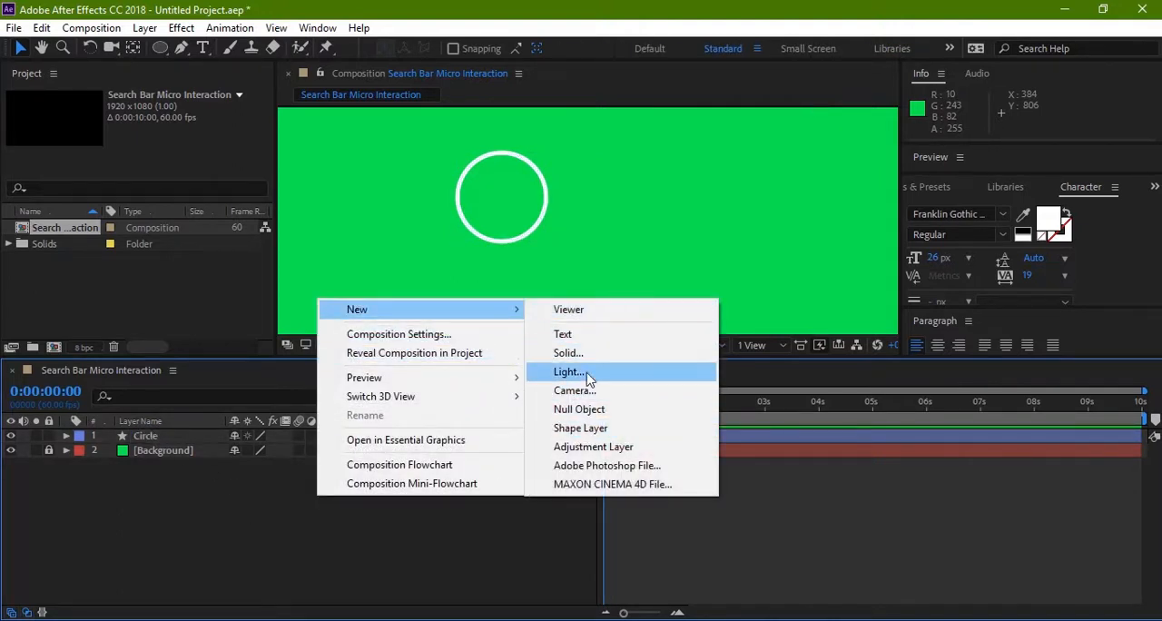
pyautogui.click(594, 428)
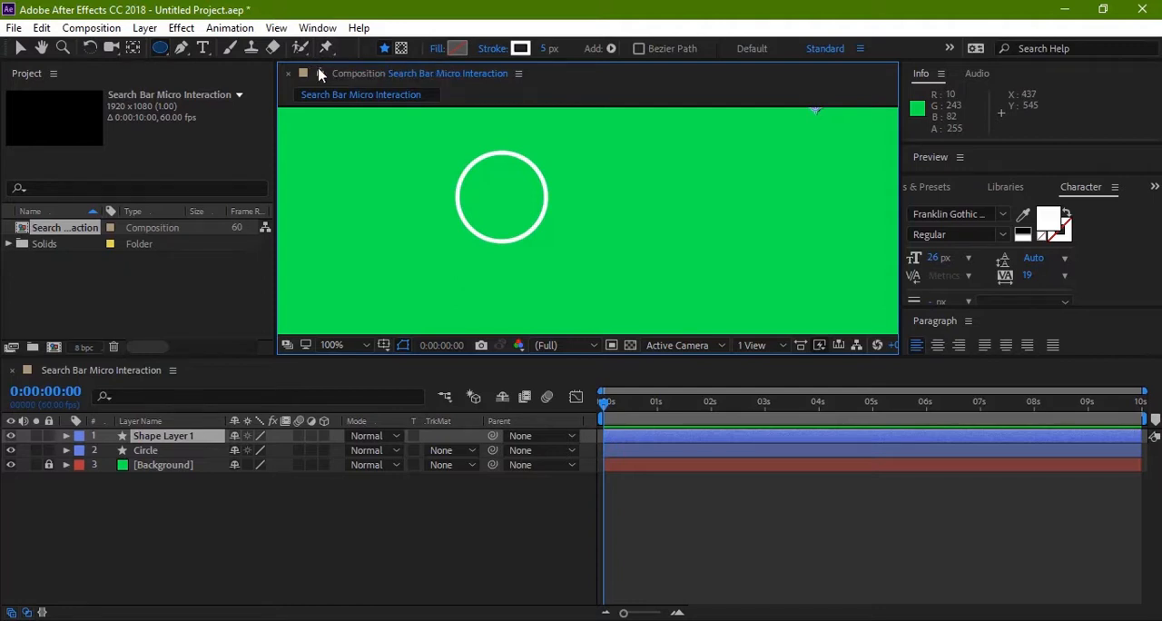
# Step: Draw a short straight diagonal handle on Shape Layer 1 with the Pen tool, running outward from the circle's lower-right edge
pyautogui.click(183, 49)
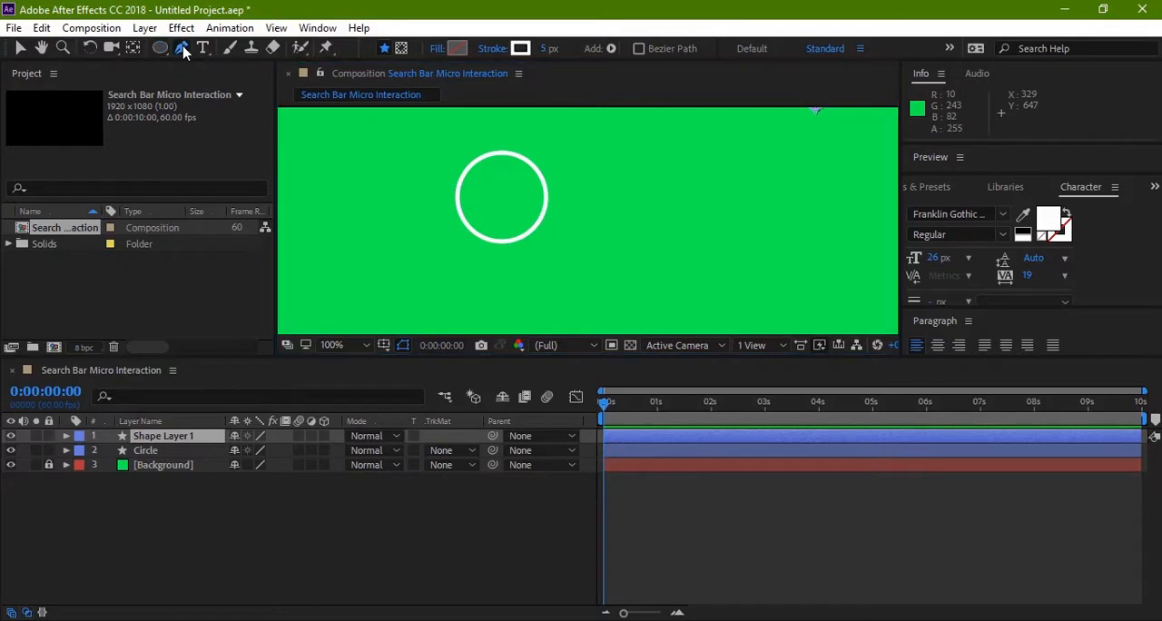
pyautogui.press('z')
pyautogui.click(595, 263)
pyautogui.moveTo(397, 249); pyautogui.dragTo(550, 325)
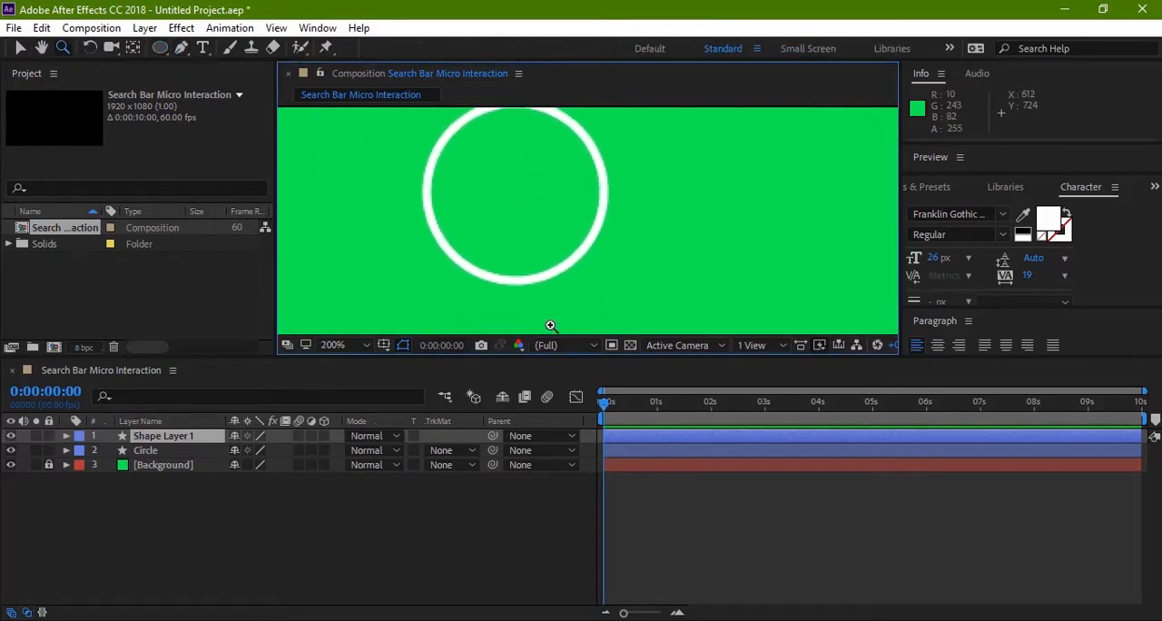
pyautogui.press(',')
pyautogui.moveTo(563, 278)
pyautogui.mouseDown()
pyautogui.moveTo(505, 271)
pyautogui.moveTo(536, 280)
pyautogui.moveTo(541, 304)
pyautogui.moveTo(565, 299)
pyautogui.mouseUp()
pyautogui.scroll(1, 558, 265)
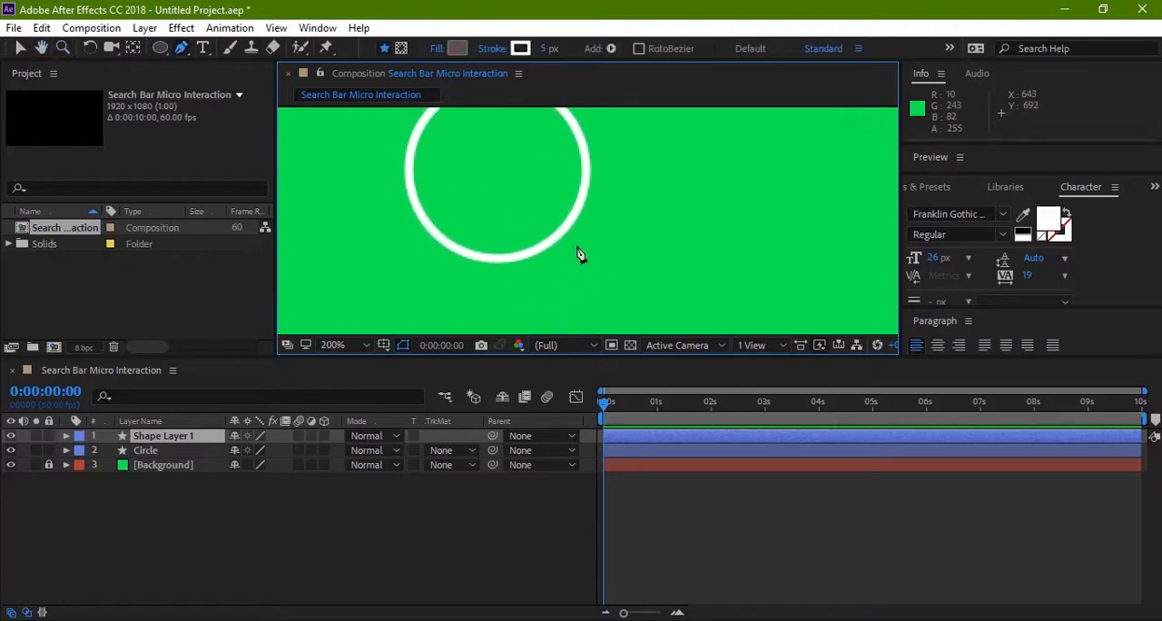
pyautogui.moveTo(544, 244); pyautogui.dragTo(581, 280)
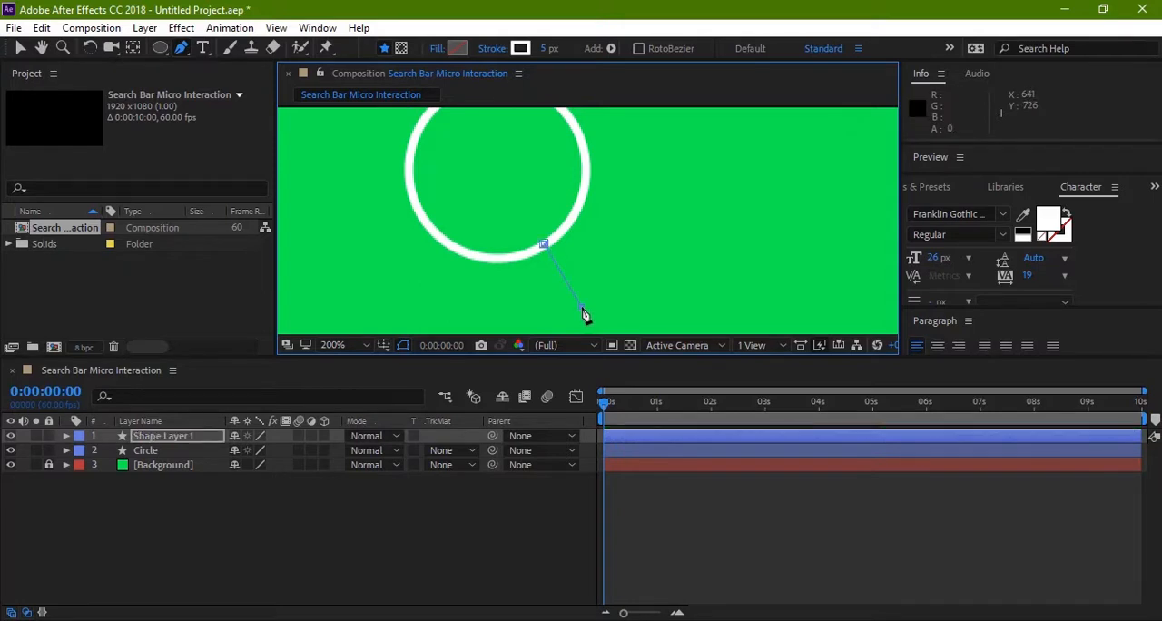
pyautogui.click(581, 308)
pyautogui.hotkey('ctrl', 'z')
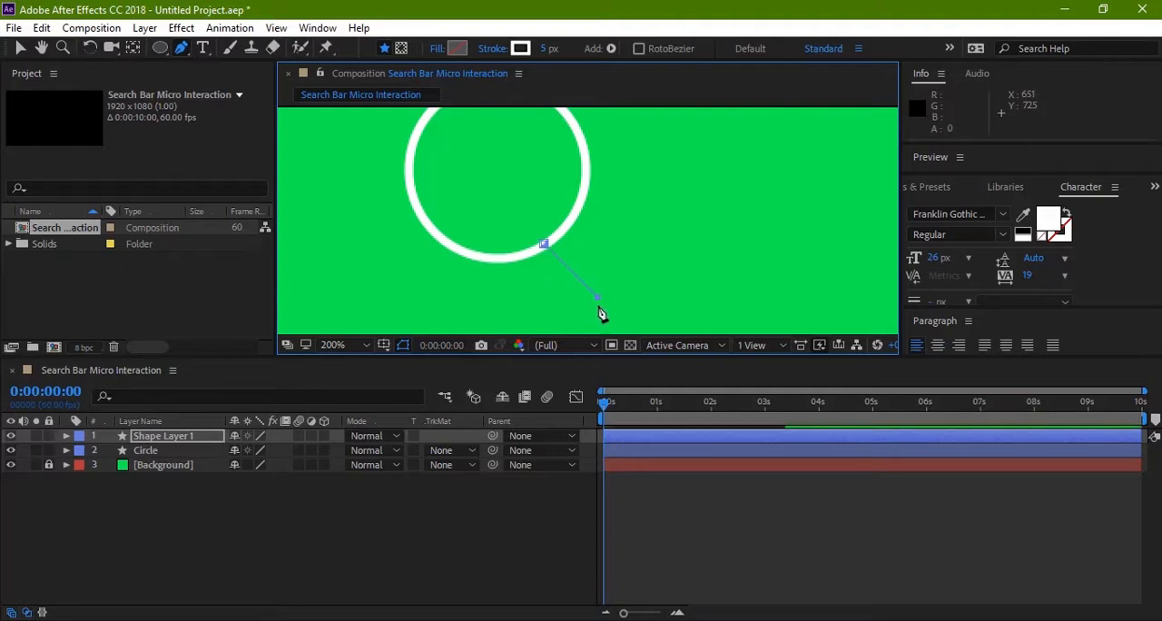
pyautogui.keyDown('shift'); pyautogui.click(599, 312); pyautogui.keyUp('shift')
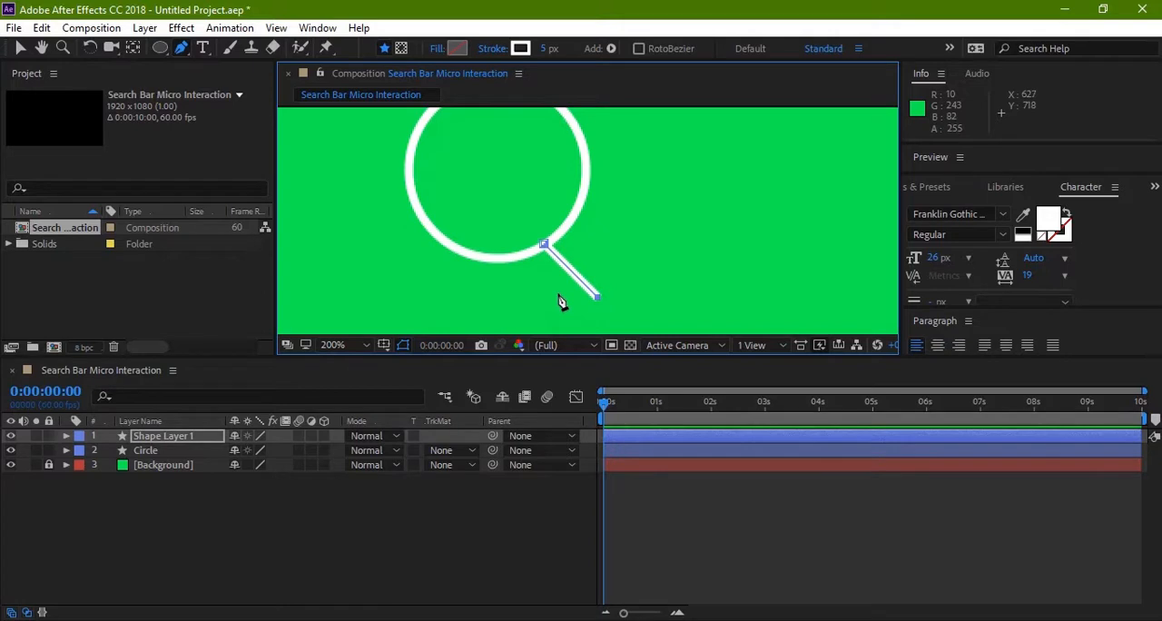
pyautogui.press('v')
pyautogui.click(477, 279)
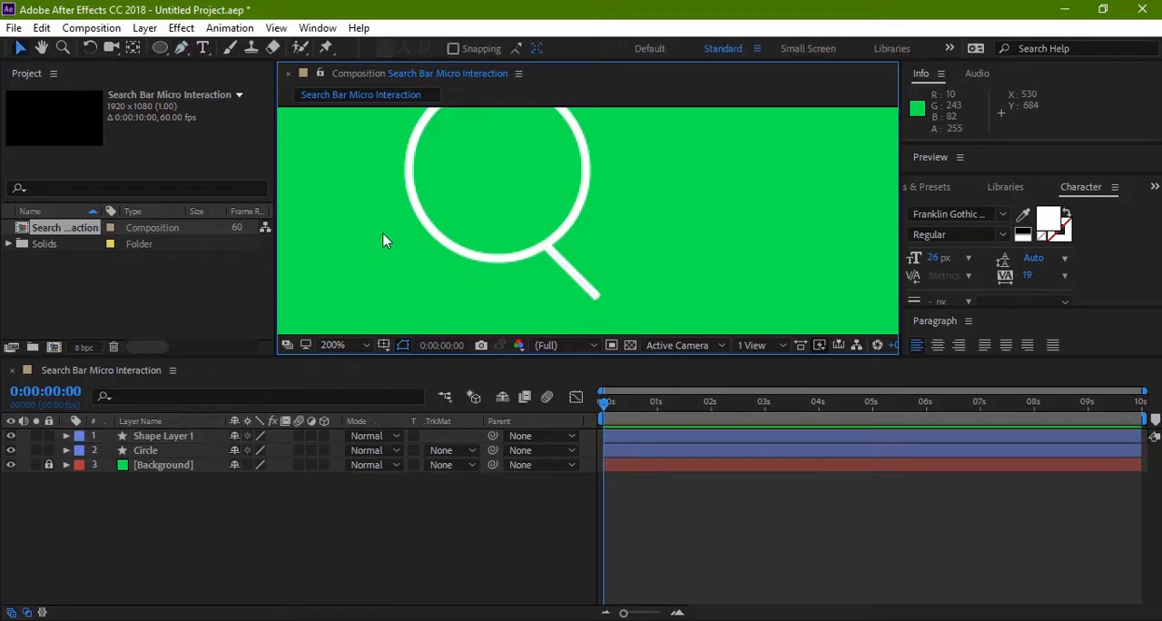
# Step: Reduce the size of the Circle layer's rectangle path proportionally to 74 x 74 px
pyautogui.press(',')
pyautogui.press('h')
pyautogui.moveTo(498, 270); pyautogui.dragTo(479, 275)
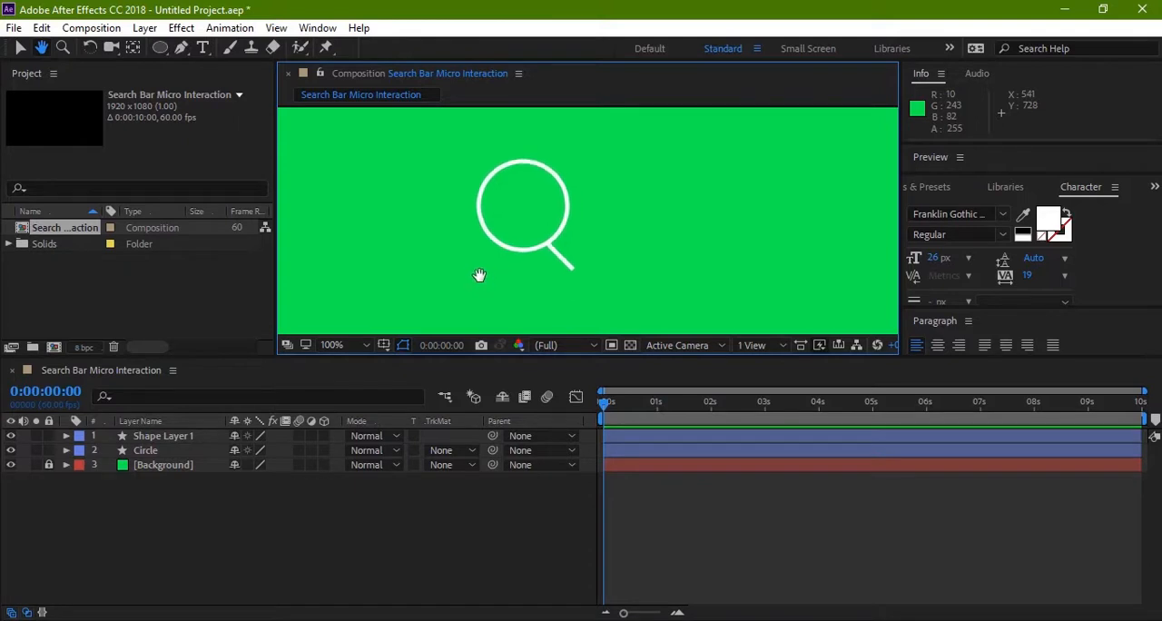
pyautogui.press('v')
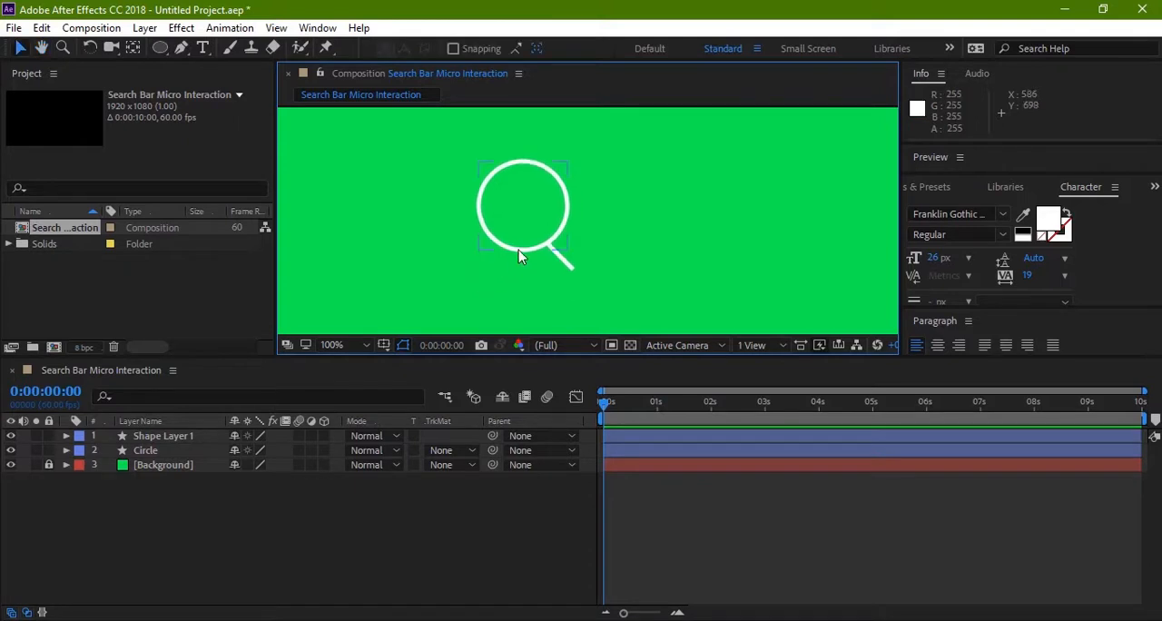
pyautogui.click(519, 250)
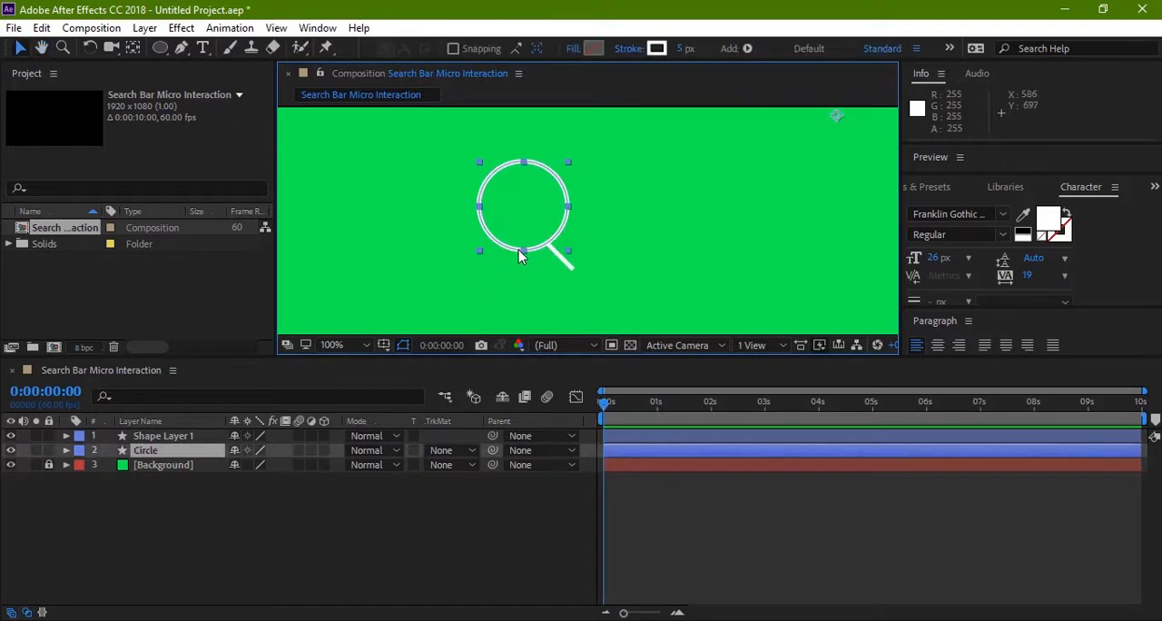
pyautogui.click(66, 451)
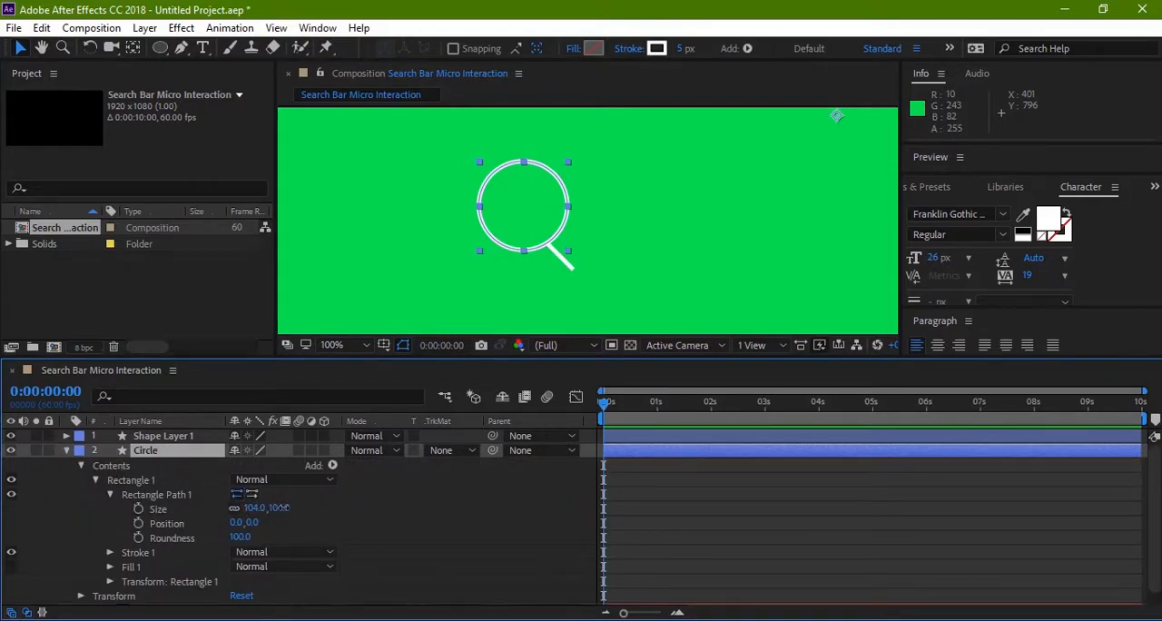
pyautogui.moveTo(282, 508); pyautogui.dragTo(258, 508)
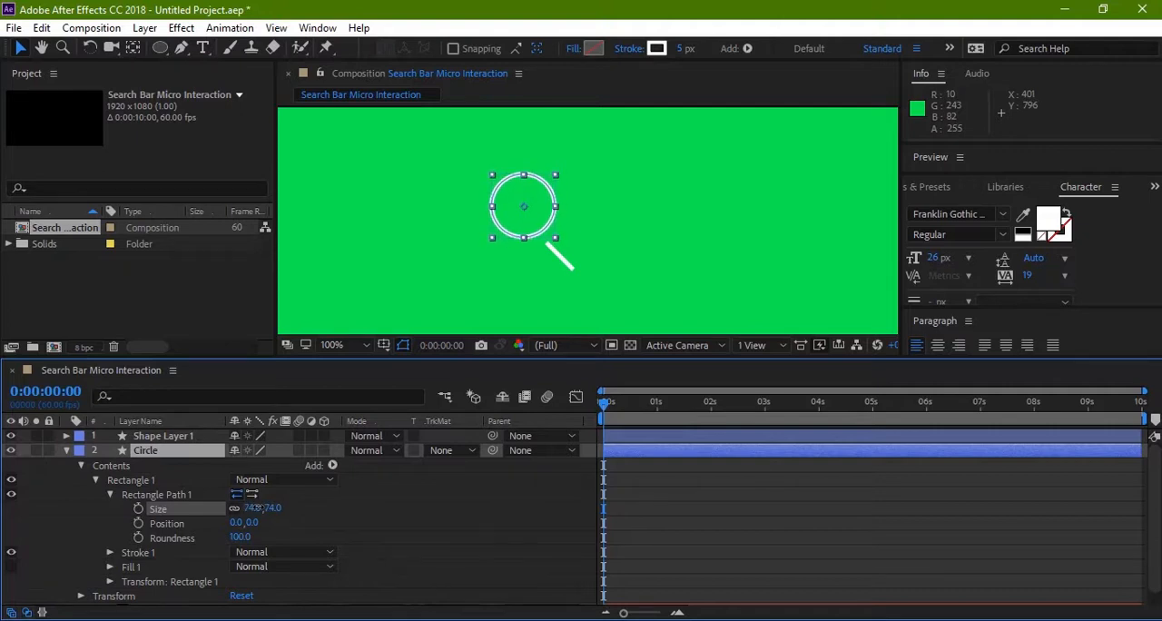
pyautogui.click(445, 314)
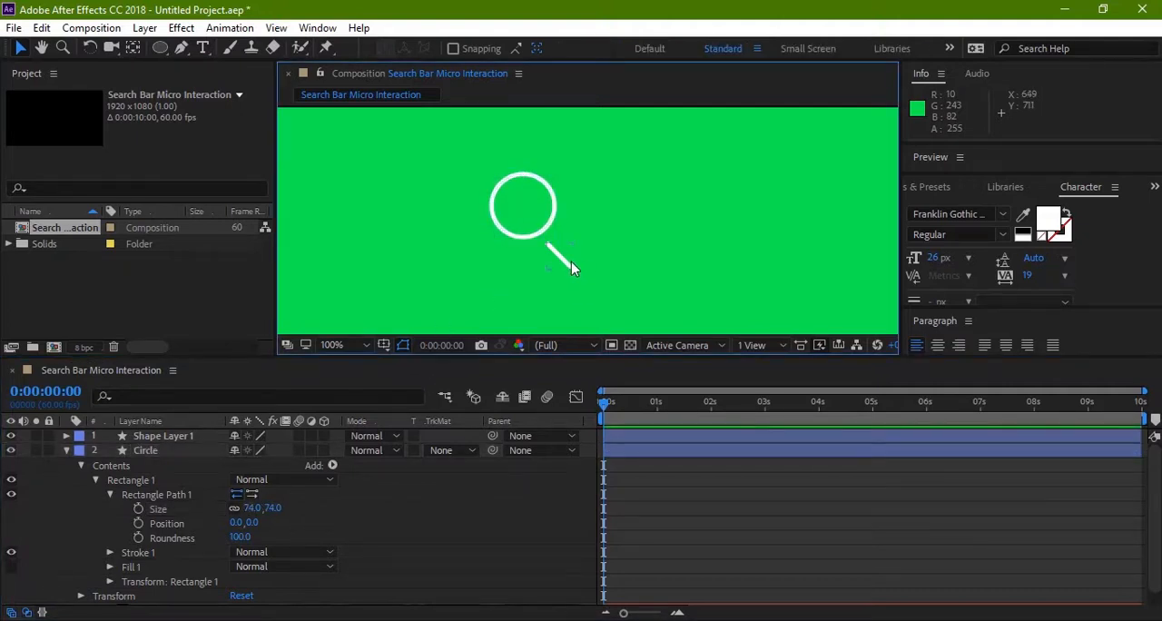
# Step: Move the diagonal handle inward and nudge it until its upper end meets the smaller circle's lower-right edge
pyautogui.moveTo(571, 262); pyautogui.dragTo(550, 252)
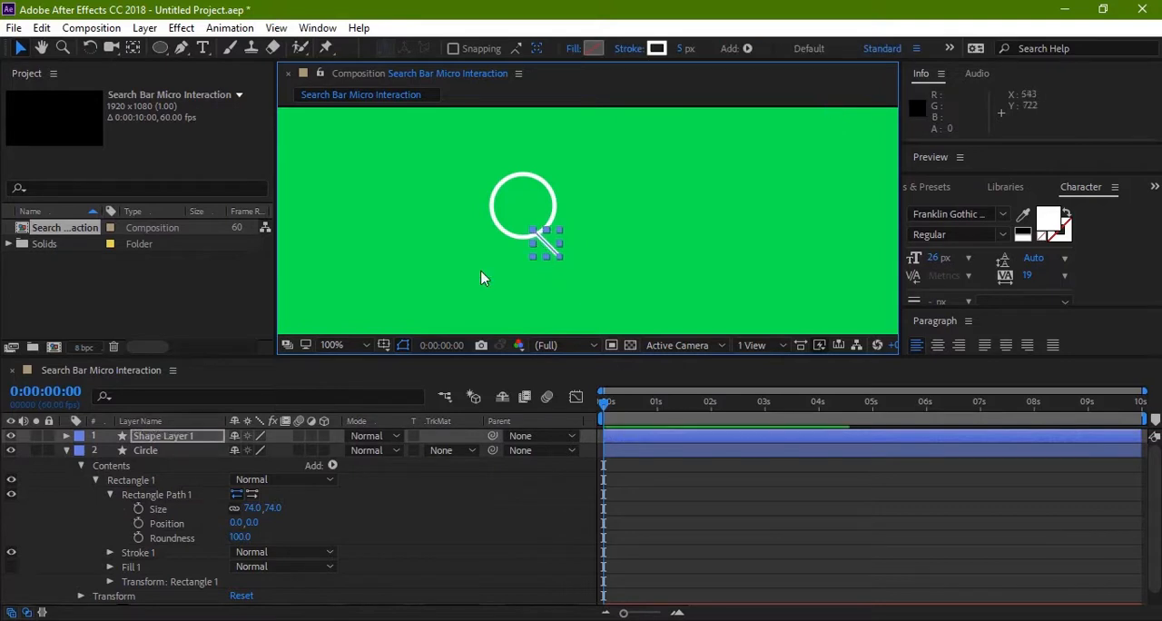
pyautogui.click(479, 271)
pyautogui.click(550, 248)
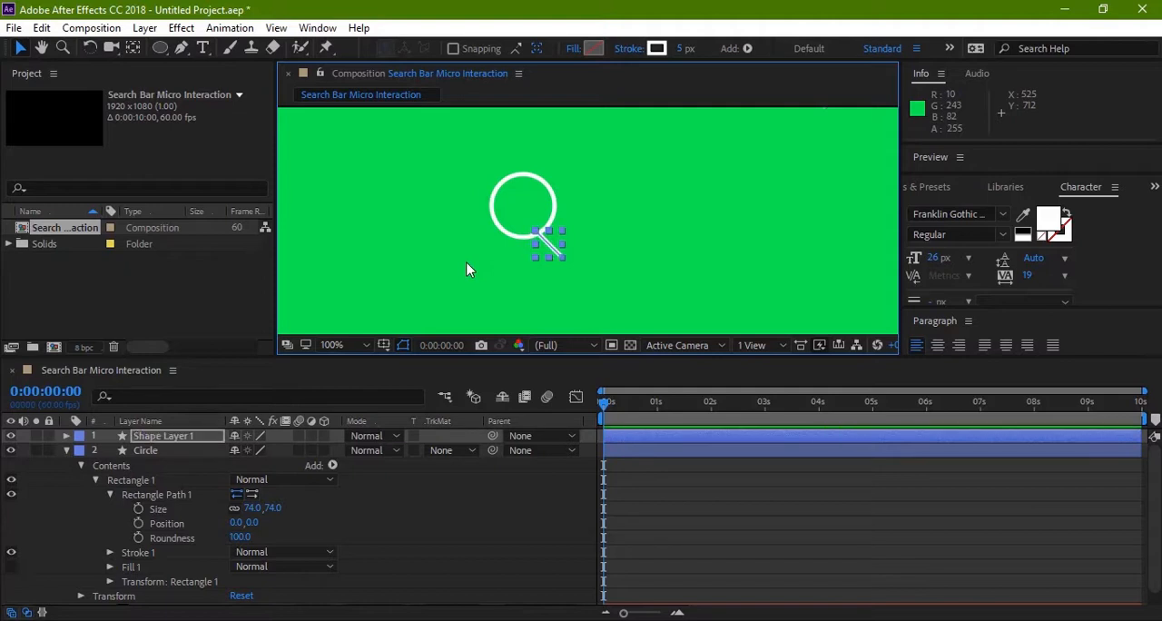
pyautogui.click(465, 262)
pyautogui.click(563, 254)
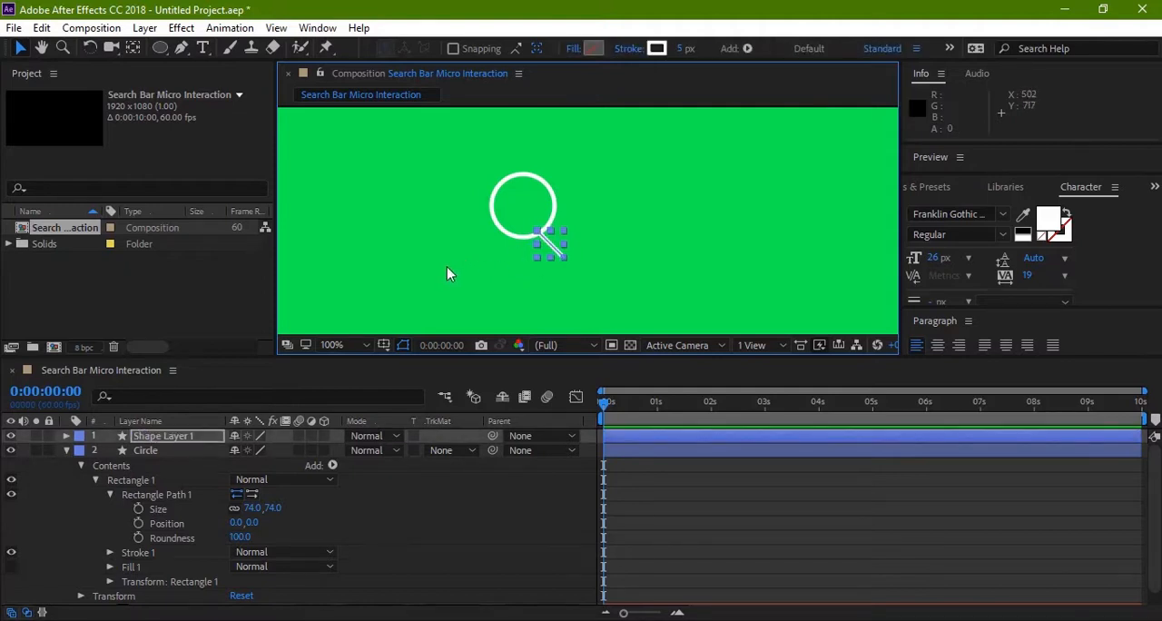
pyautogui.click(447, 267)
pyautogui.click(553, 253)
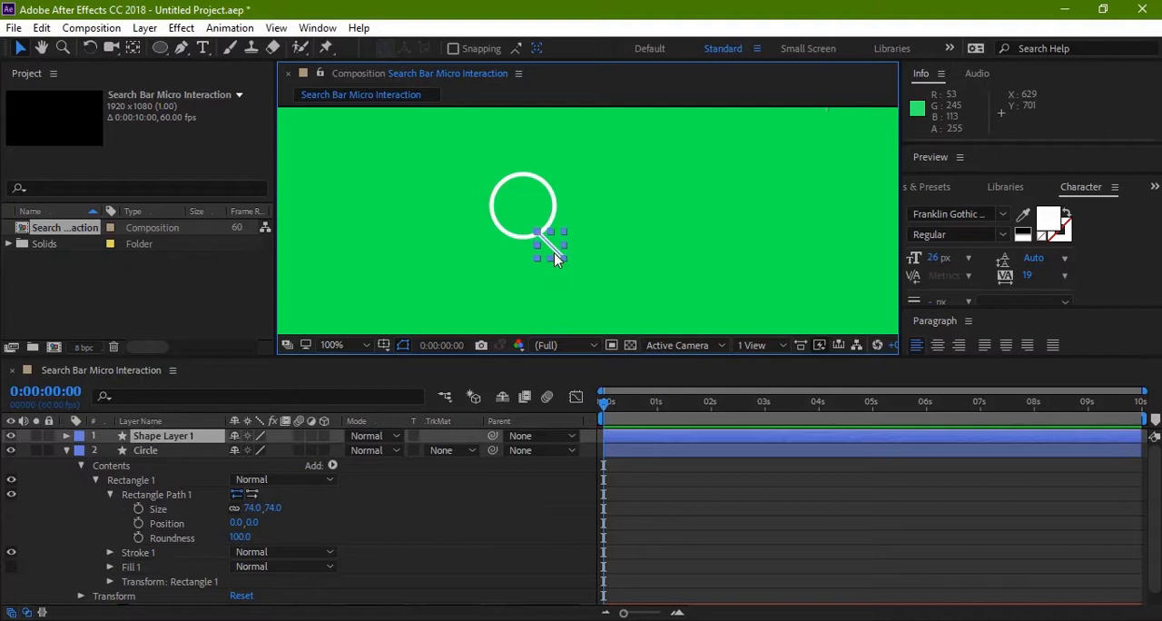
pyautogui.click(482, 279)
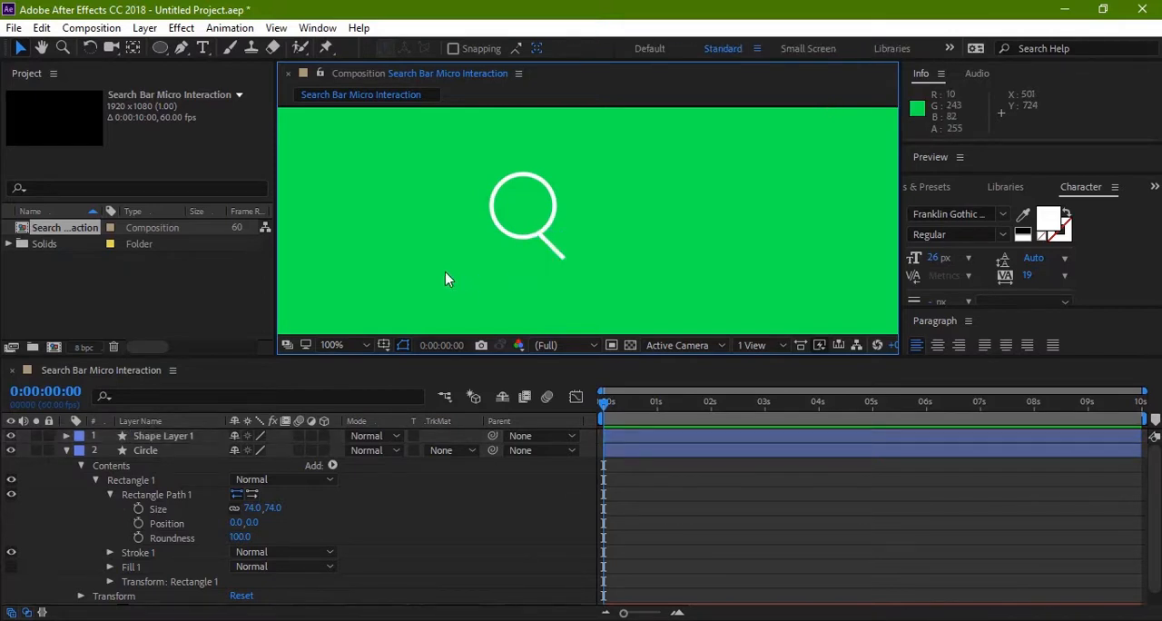
# Step: Check the magnifier icon close up and collapse the Circle layer's properties
pyautogui.moveTo(451, 265); pyautogui.dragTo(480, 270)
pyautogui.scroll(2, 547, 244)
pyautogui.moveTo(548, 244); pyautogui.dragTo(503, 281)
pyautogui.press('z')
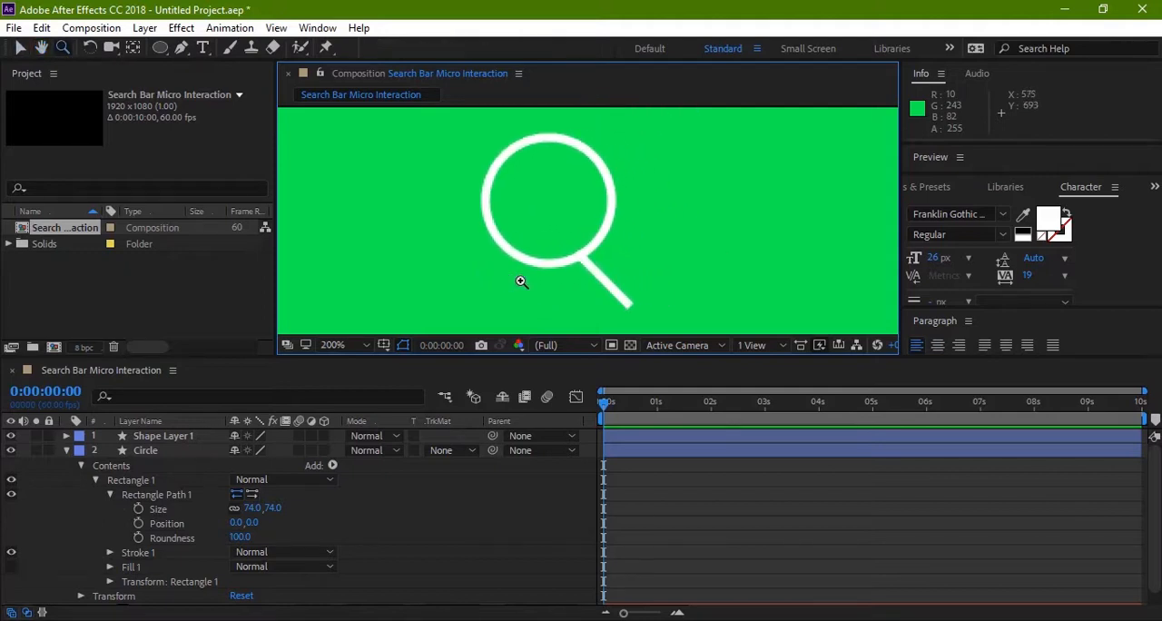
pyautogui.keyDown('alt'); pyautogui.click(521, 281); pyautogui.keyUp('alt')
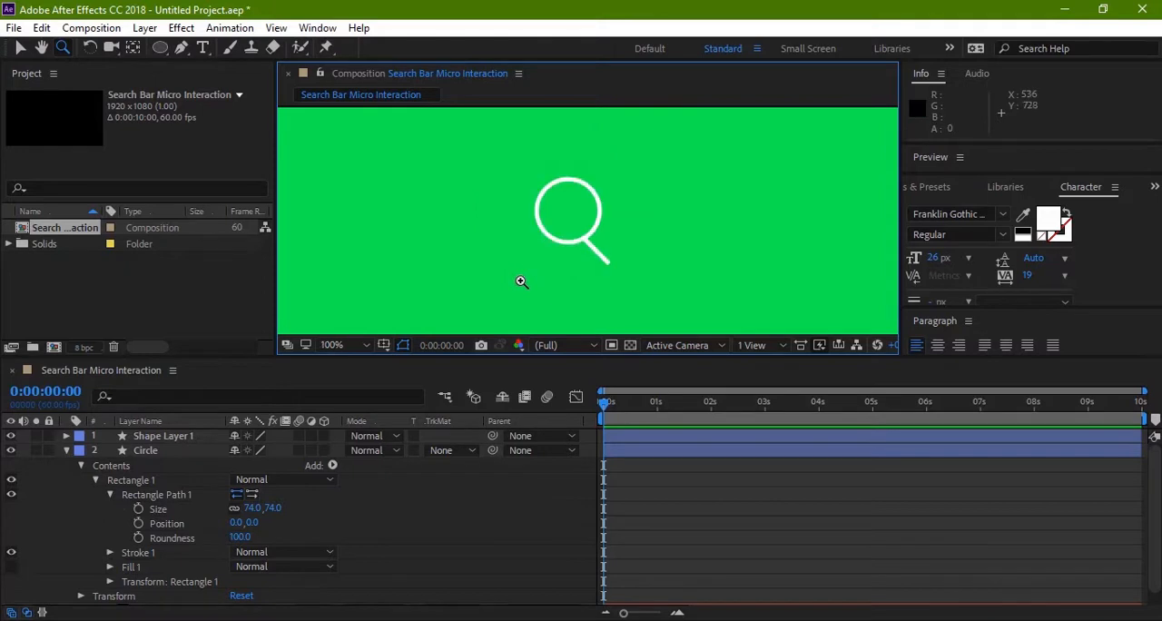
pyautogui.click(66, 451)
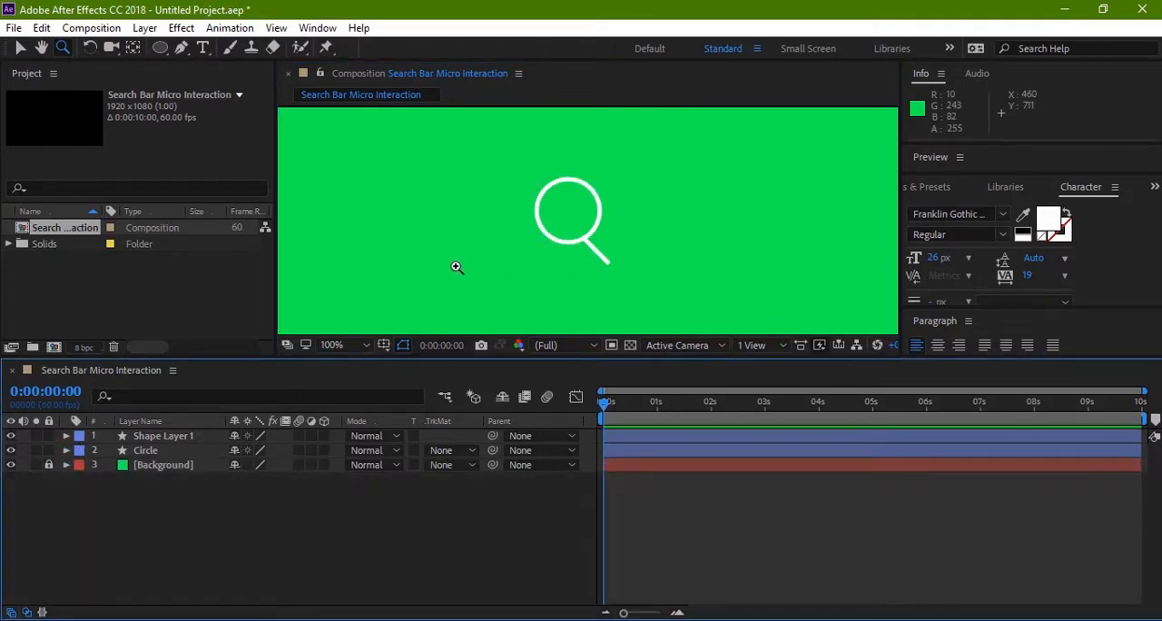
# Step: Examine close up how the handle joins the circle of the magnifier icon
pyautogui.click(532, 254)
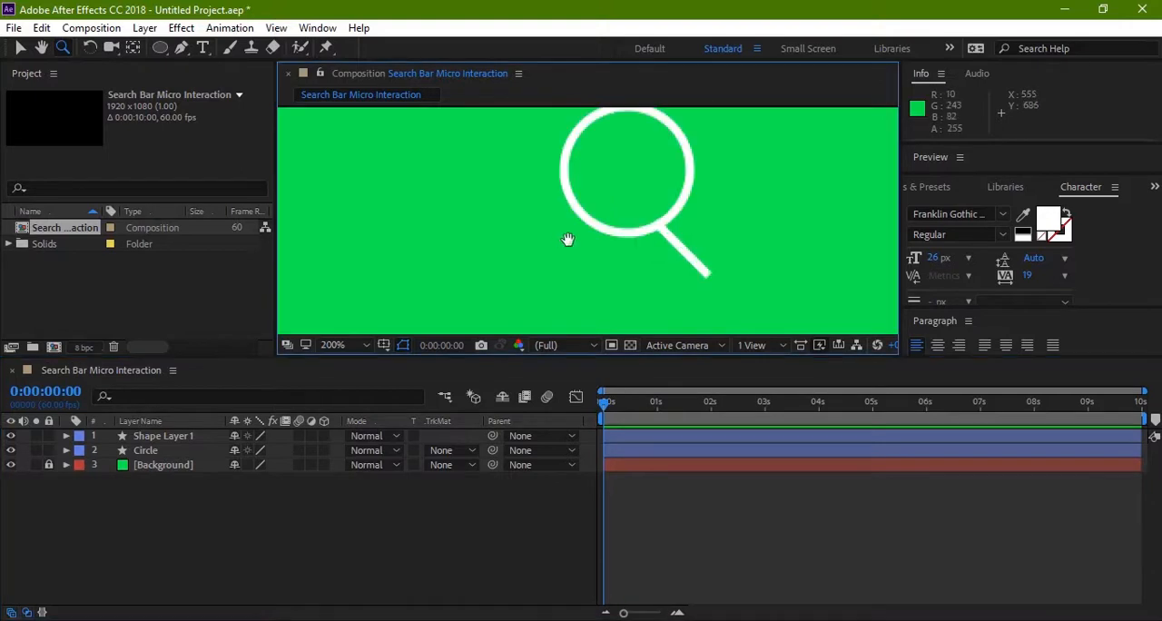
pyautogui.press('h')
pyautogui.moveTo(568, 239); pyautogui.dragTo(502, 284)
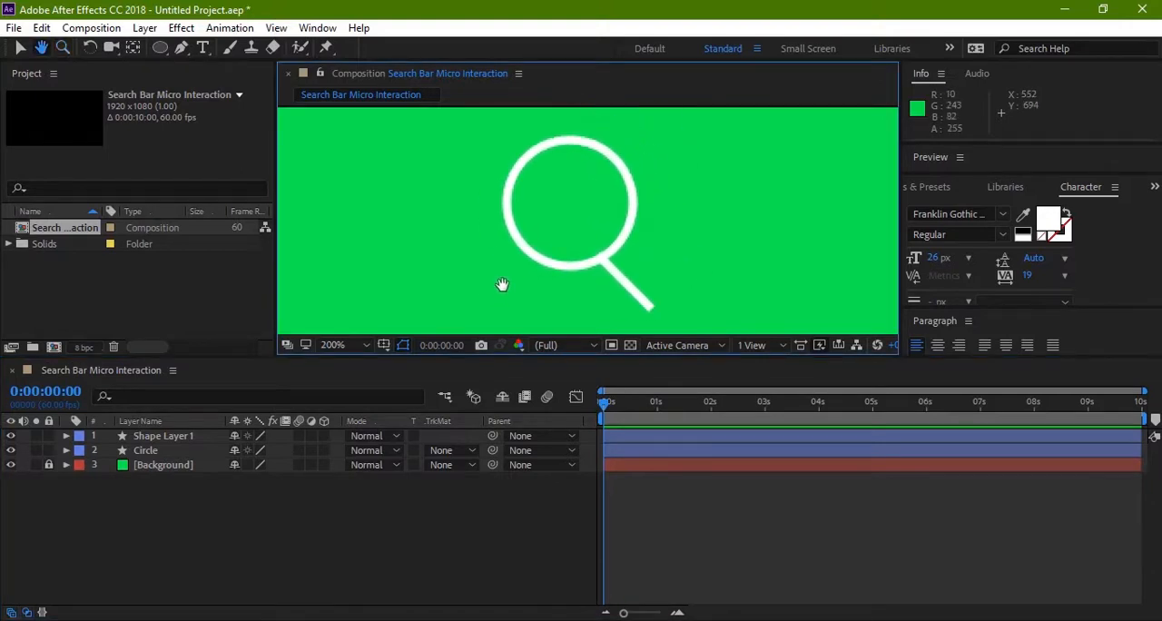
pyautogui.press('z')
pyautogui.keyDown('alt'); pyautogui.click(545, 211); pyautogui.keyUp('alt')
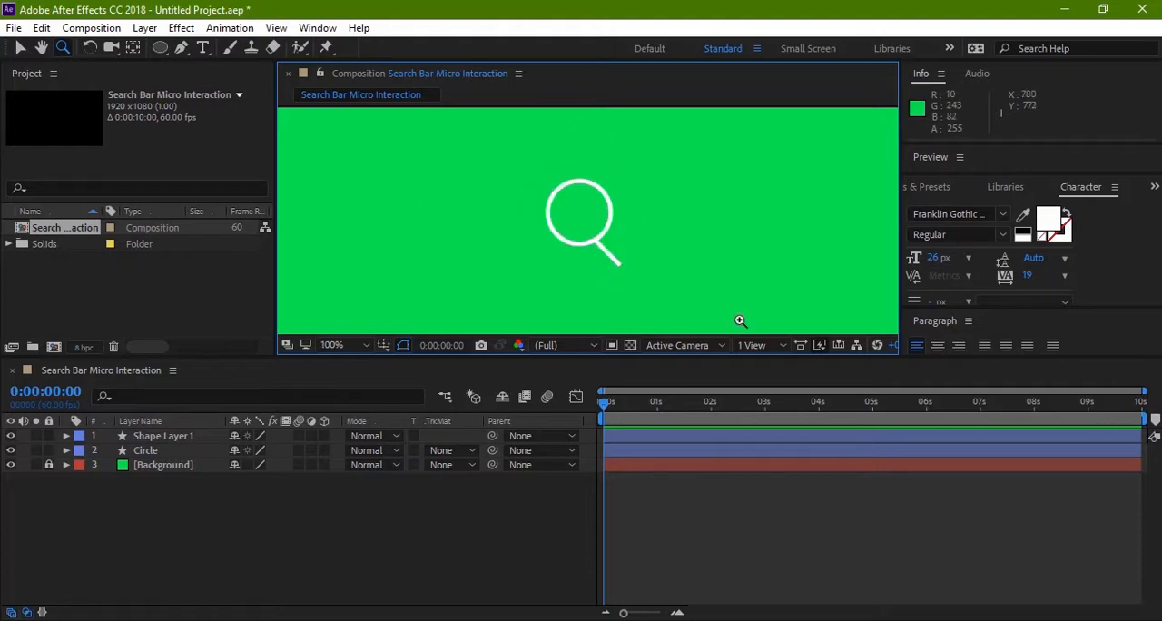
pyautogui.press('v')
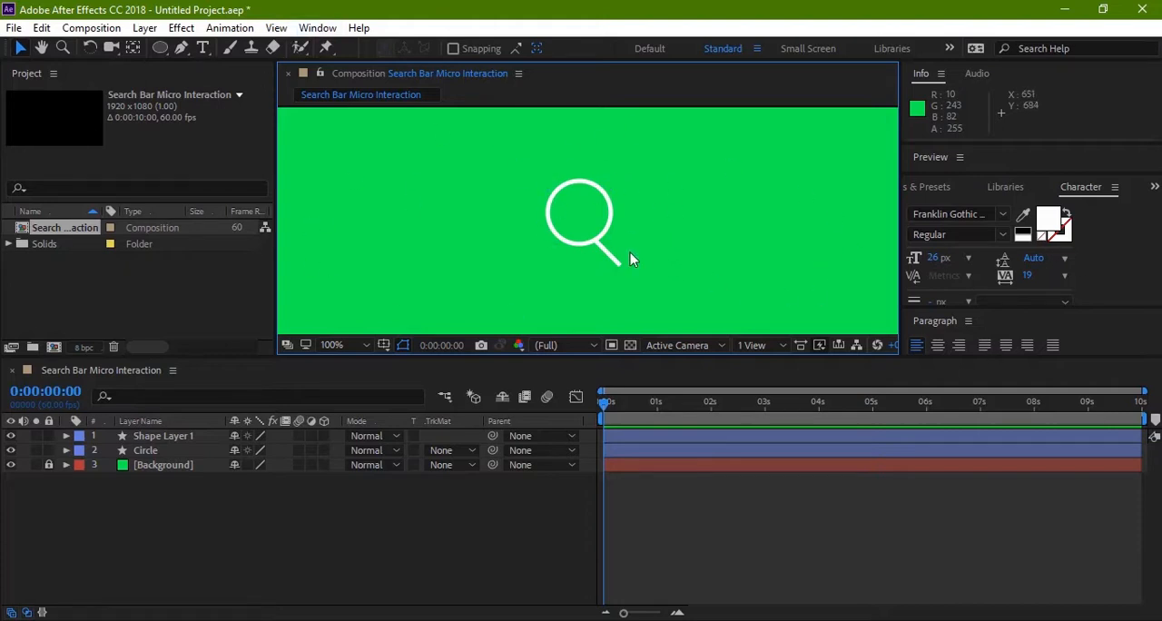
pyautogui.press('z')
pyautogui.click(563, 234)
pyautogui.press('h')
pyautogui.moveTo(557, 254); pyautogui.dragTo(522, 261)
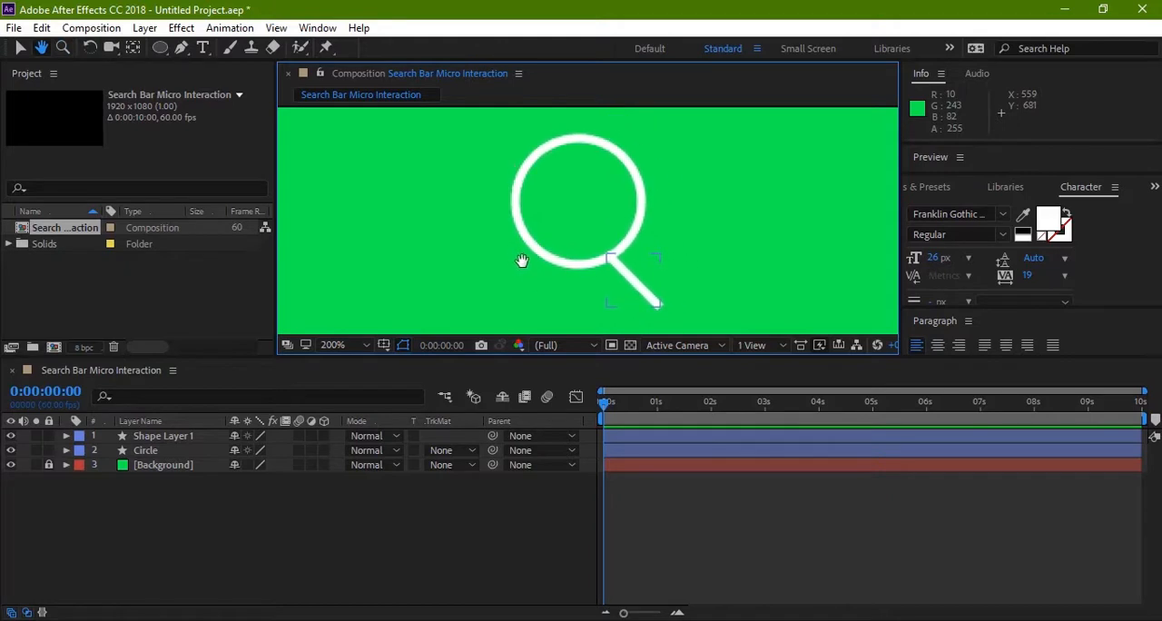
pyautogui.press('z')
pyautogui.press('v')
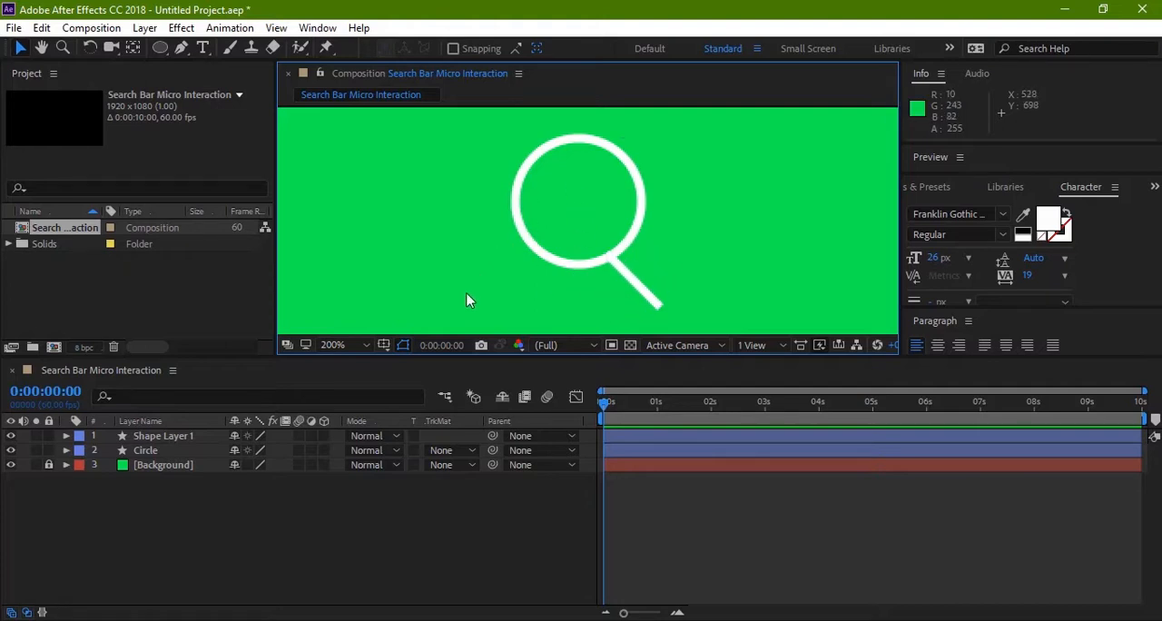
# Step: Rename the handle layer Shape Layer 1 as Cross and set its label colour to Aqua
pyautogui.click(145, 439)
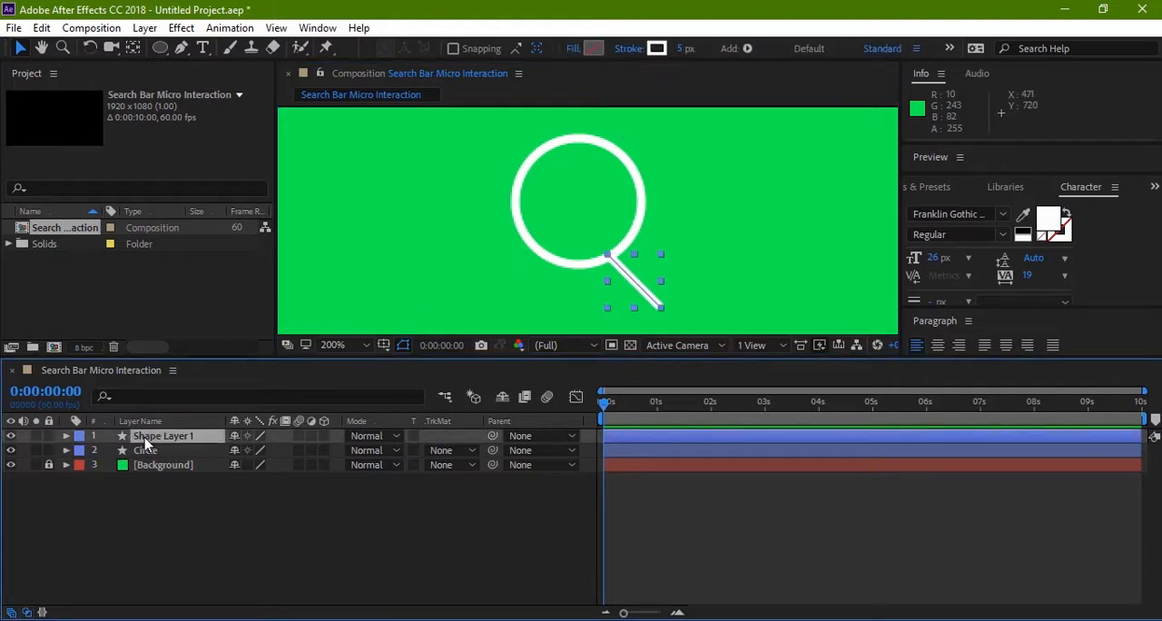
pyautogui.press('Return')
pyautogui.write('Cross')
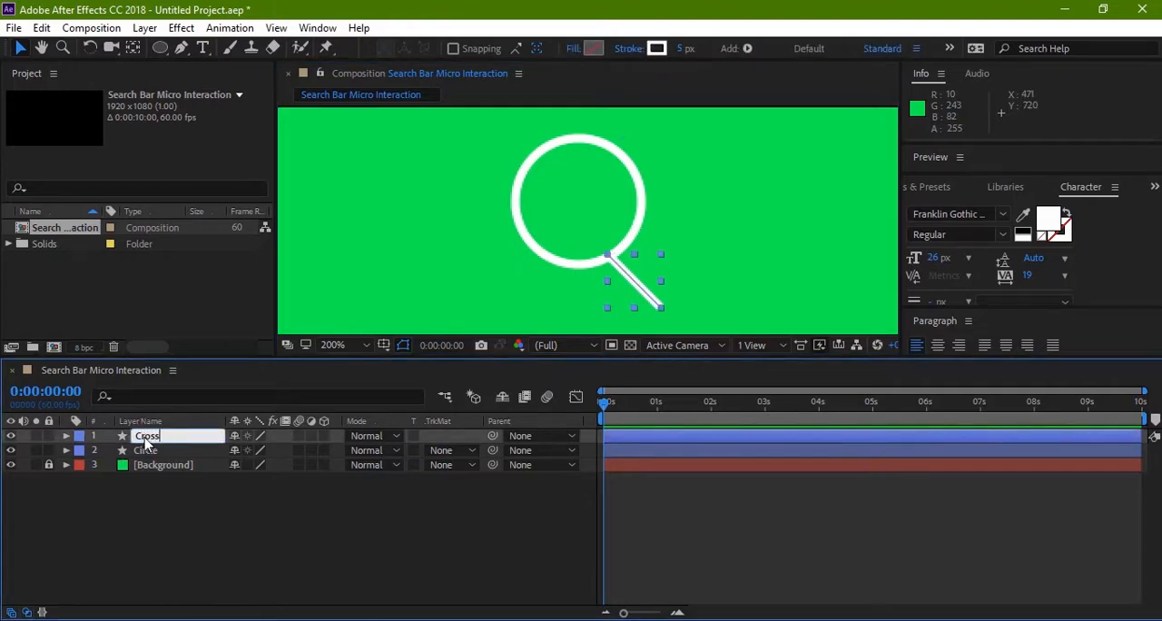
pyautogui.press('Return')
pyautogui.click(80, 435)
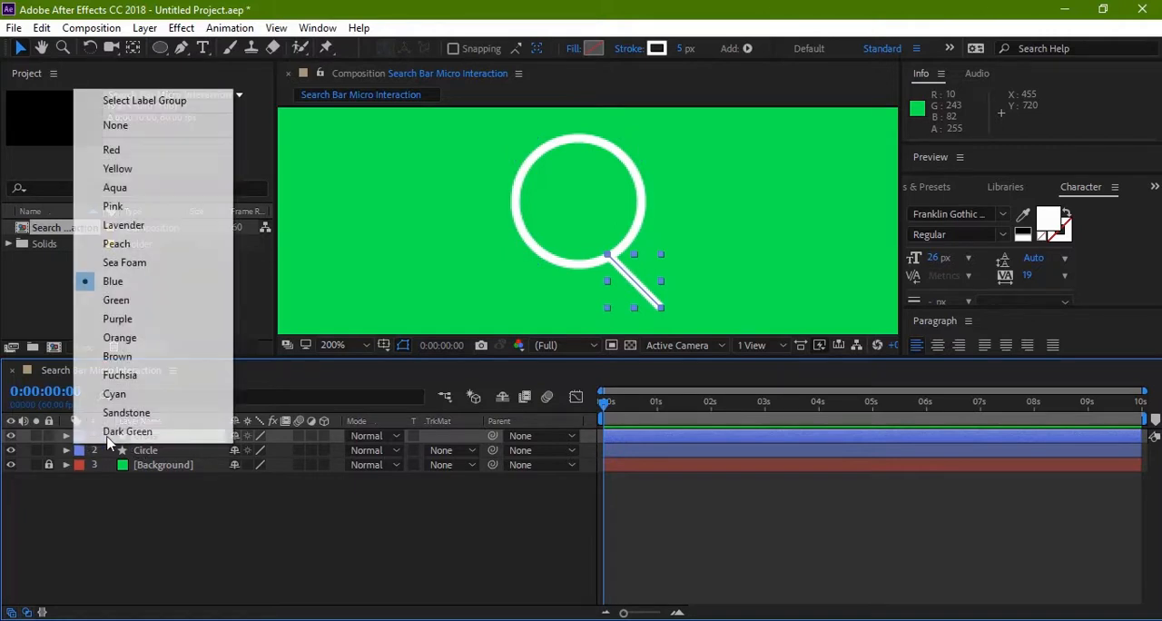
pyautogui.click(149, 188)
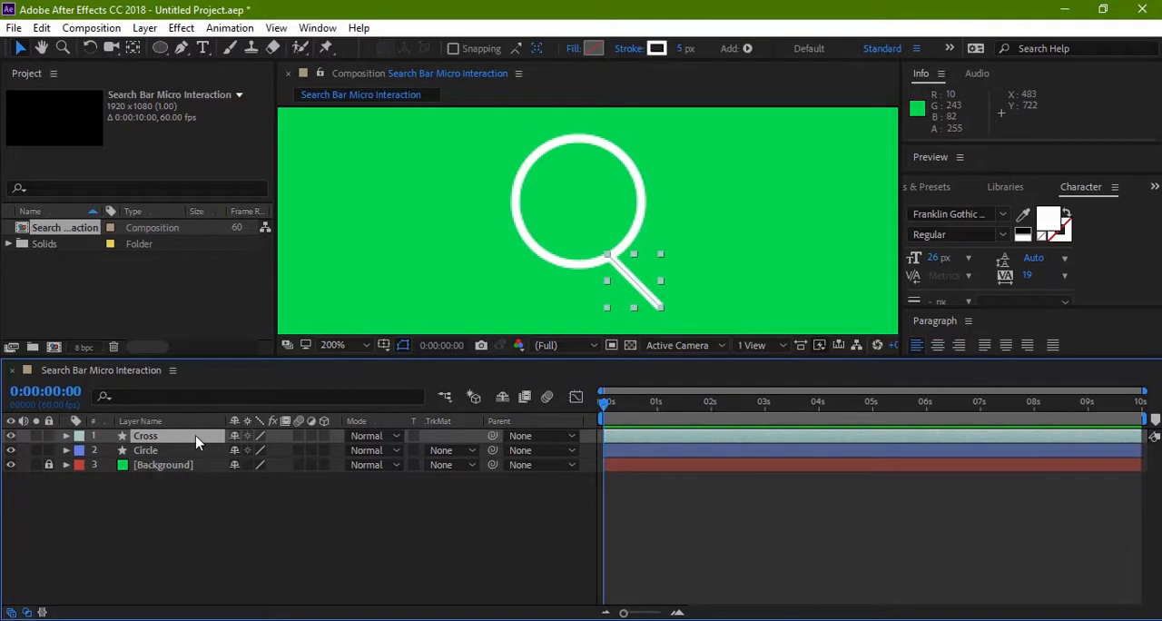
# Step: Add a Position keyframe to the Cross layer at 0:00:00:00 and move the current time to 0:00:00:15
pyautogui.press('p')
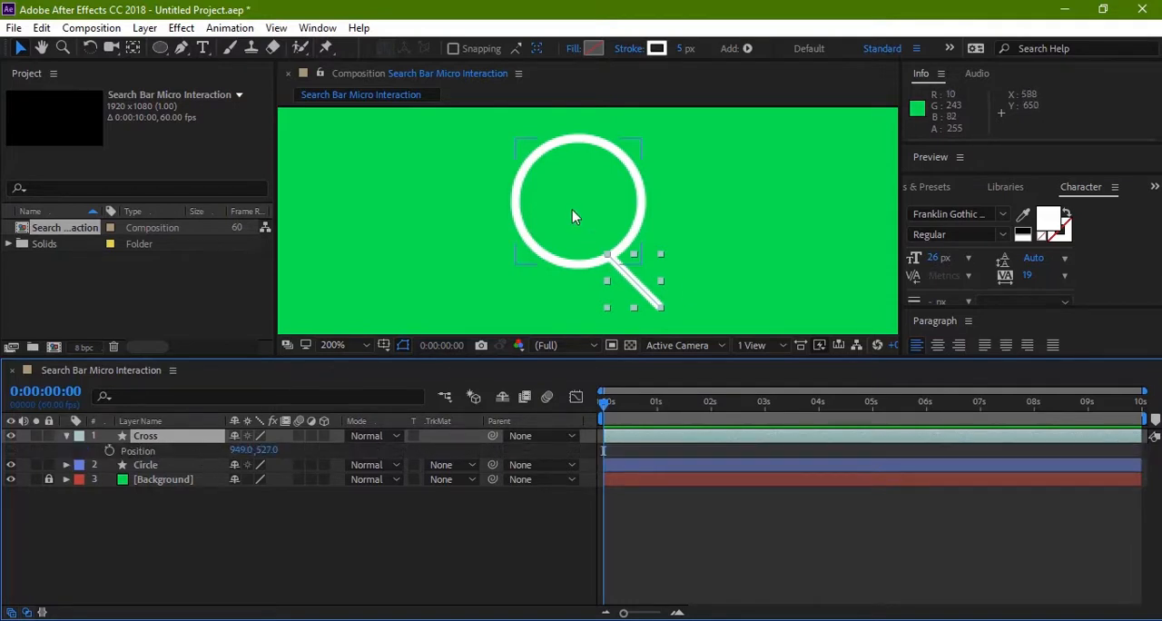
pyautogui.click(109, 452)
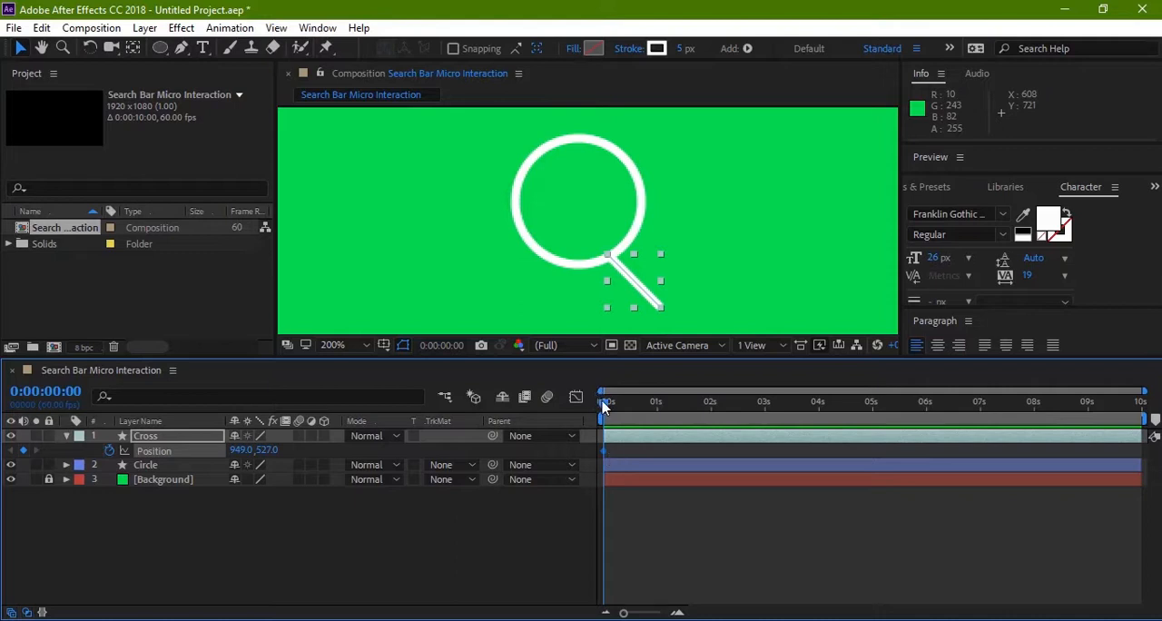
pyautogui.moveTo(606, 408); pyautogui.dragTo(617, 408)
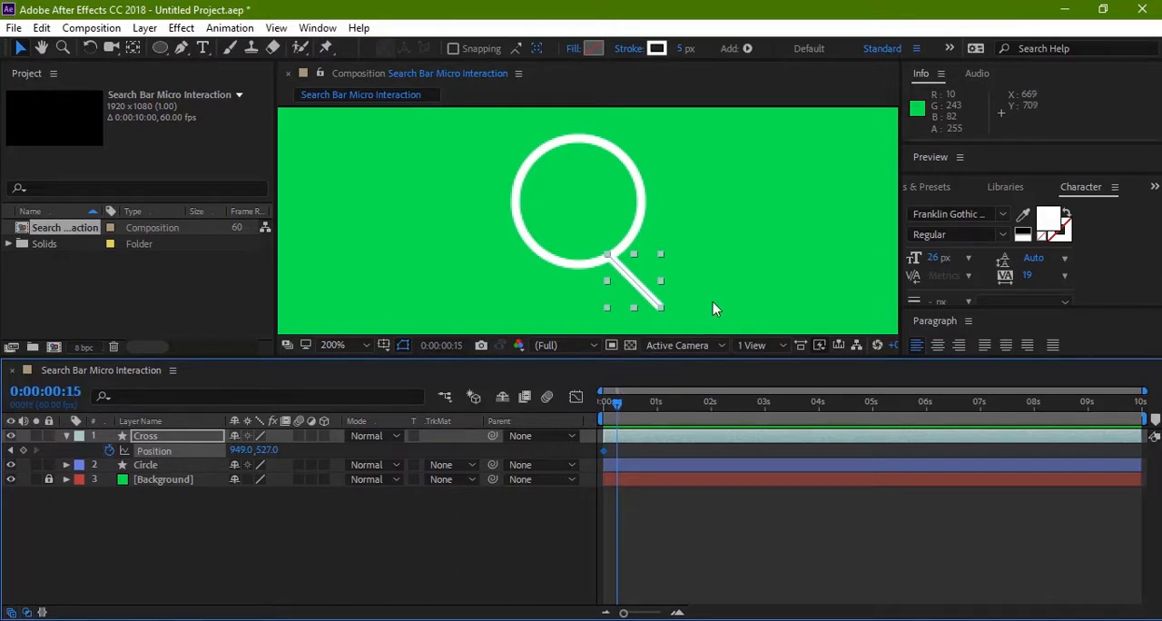
pyautogui.press('h')
pyautogui.moveTo(754, 248); pyautogui.dragTo(736, 225)
pyautogui.press(',')
pyautogui.press('v')
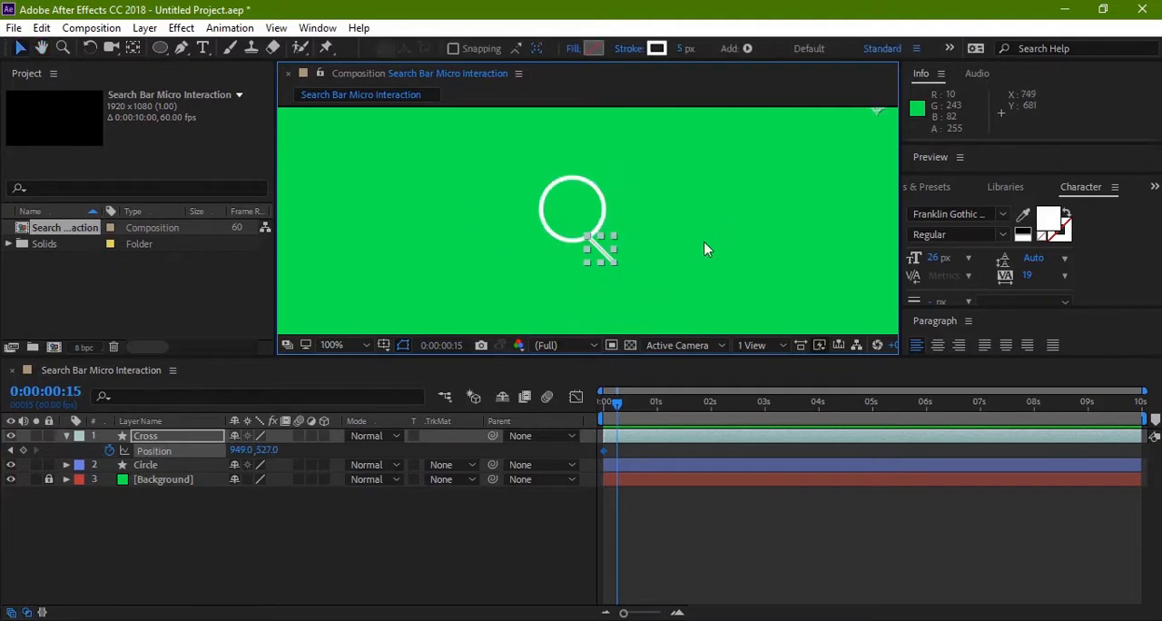
# Step: Try to move the handle on the Cross layer into the centre of the circle at 0:00:00:15
pyautogui.click(190, 435)
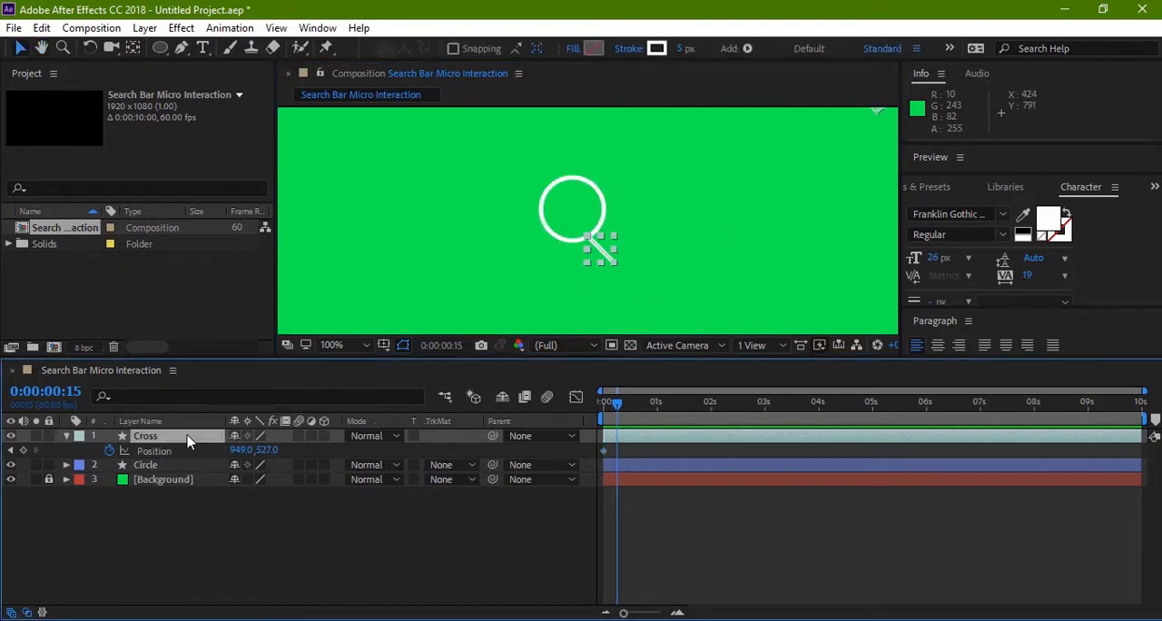
pyautogui.click(503, 280)
pyautogui.click(591, 261)
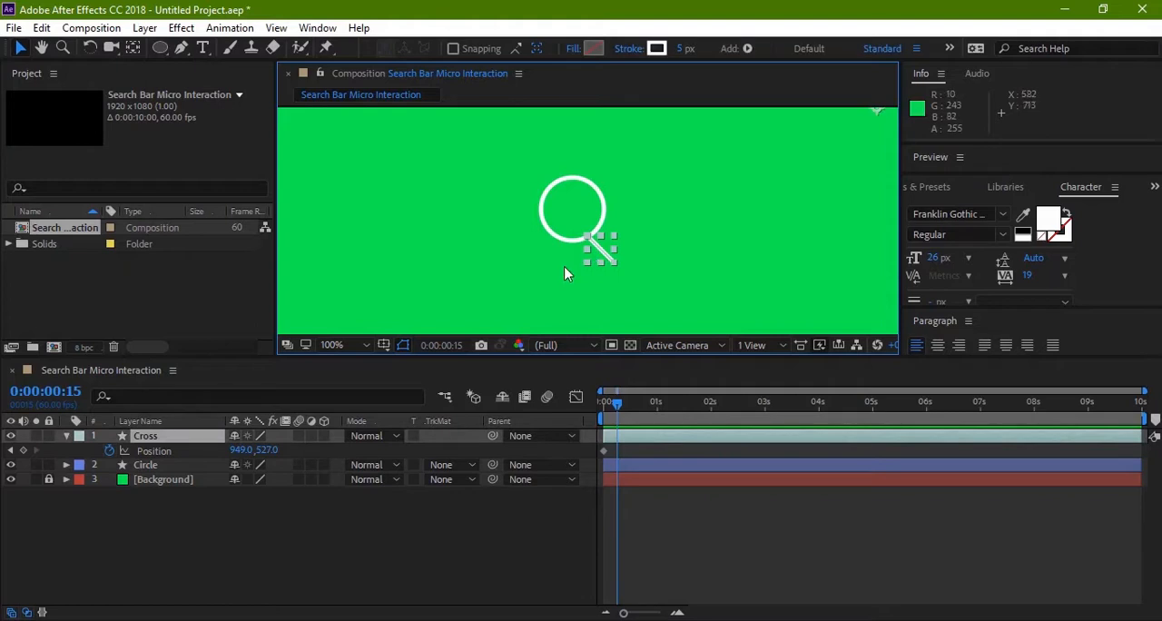
pyautogui.press('y')
pyautogui.press('v')
pyautogui.click(572, 265)
pyautogui.click(599, 254)
pyautogui.moveTo(594, 247); pyautogui.dragTo(567, 215)
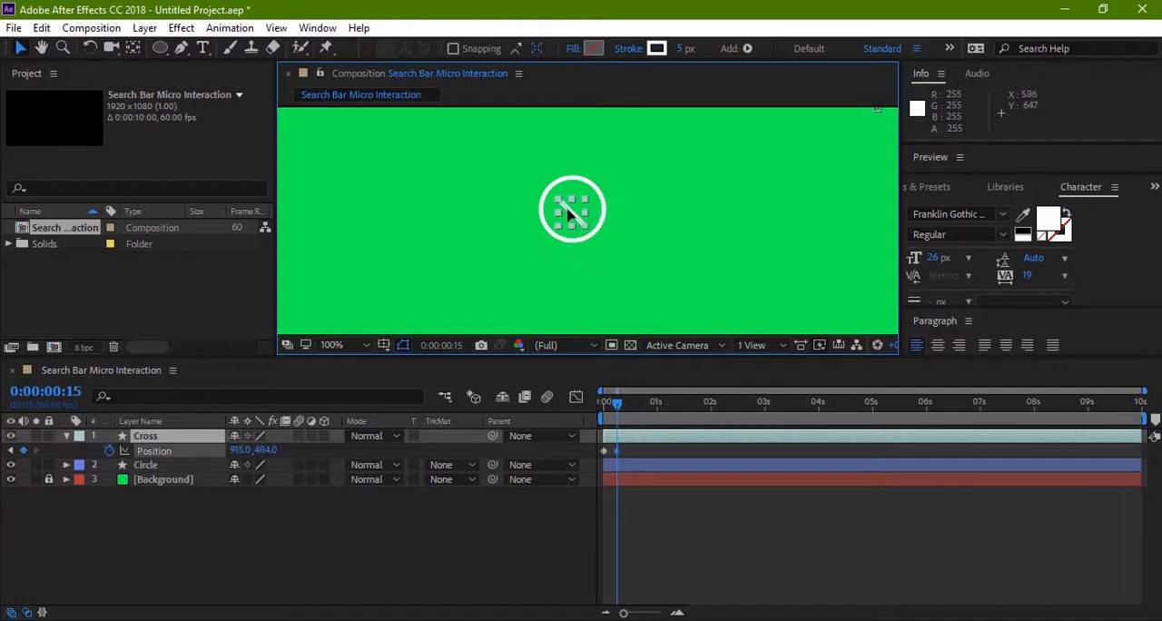
pyautogui.press(',')
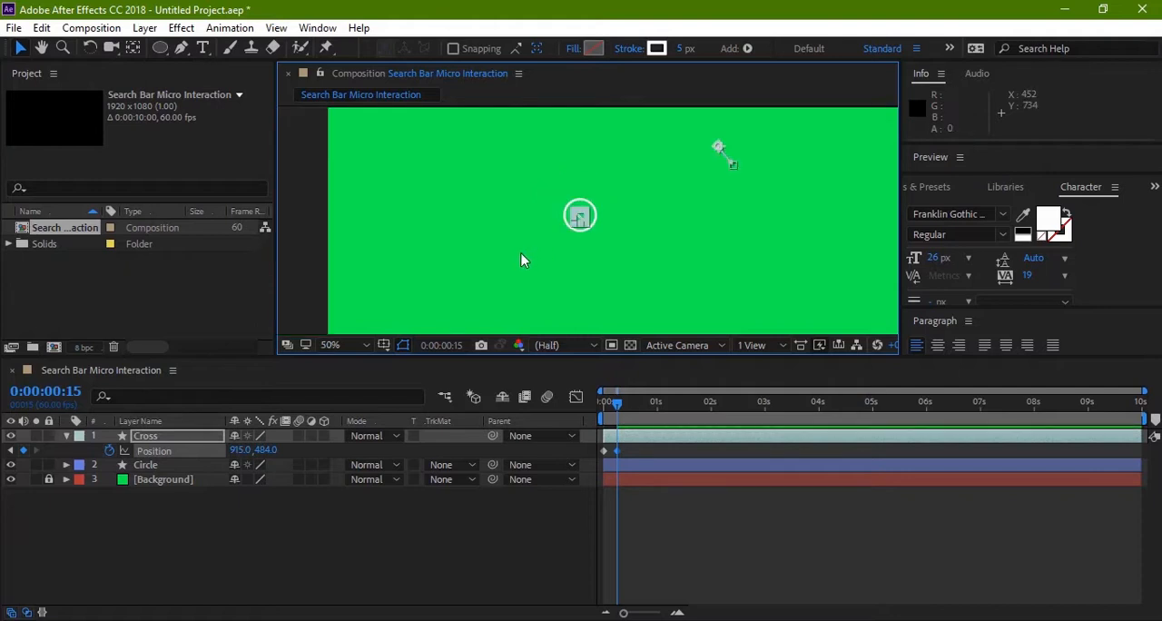
pyautogui.hotkey('ctrl', 'z')
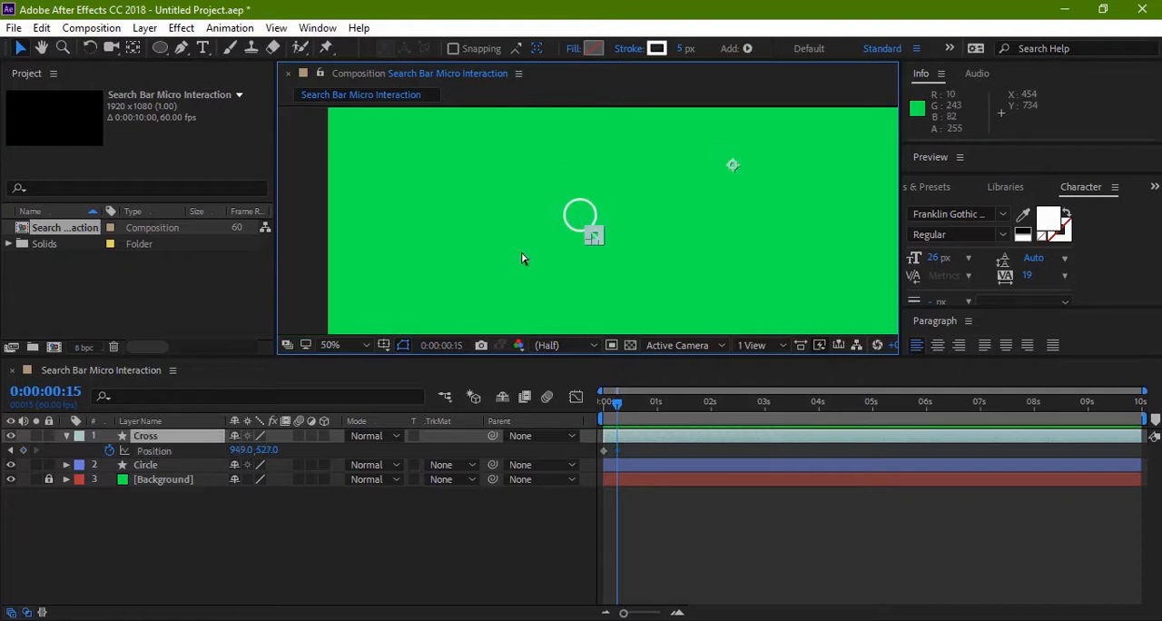
# Step: Remove the Cross layer's Position keyframe, return to 0:00:00:00 and collapse the layer's properties
pyautogui.click(521, 259)
pyautogui.click(607, 455)
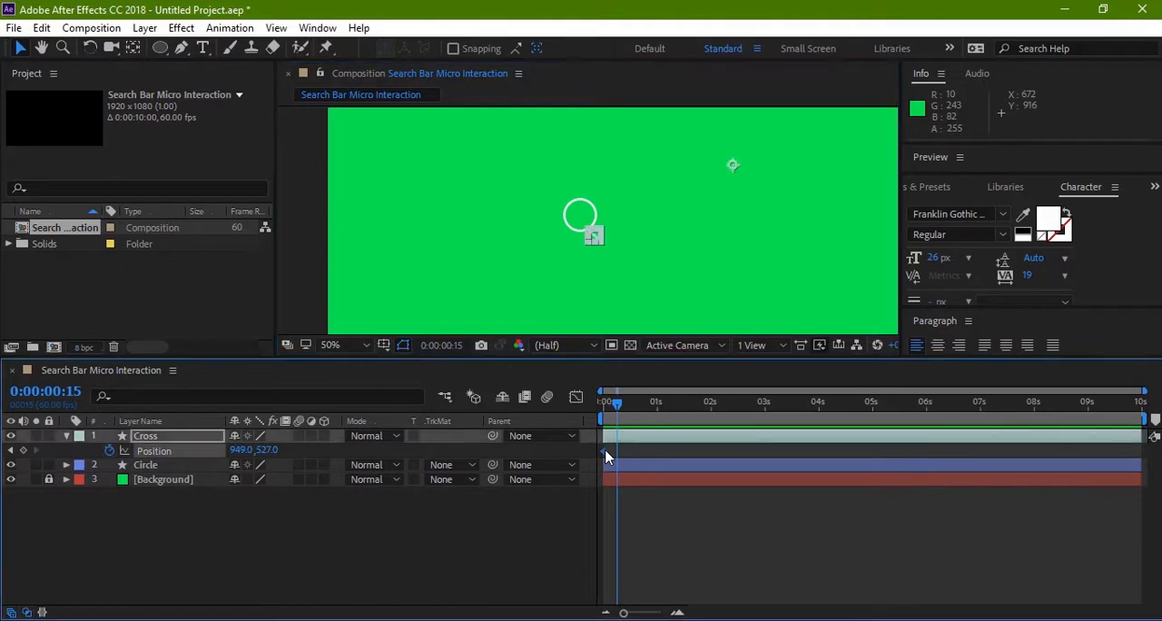
pyautogui.press('Home')
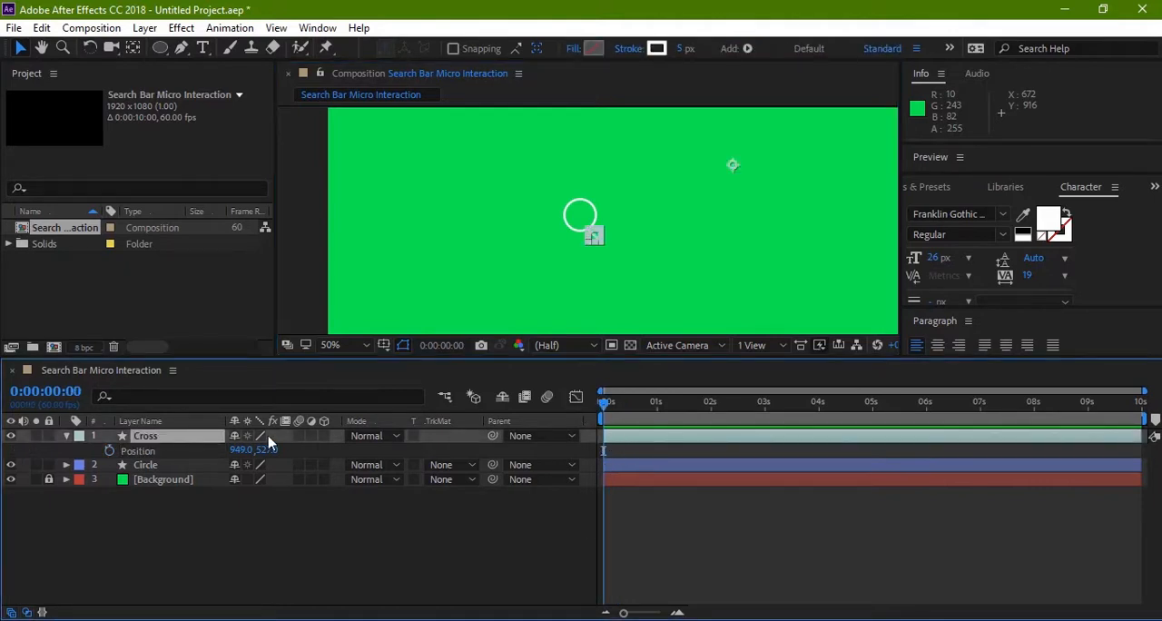
pyautogui.click(66, 436)
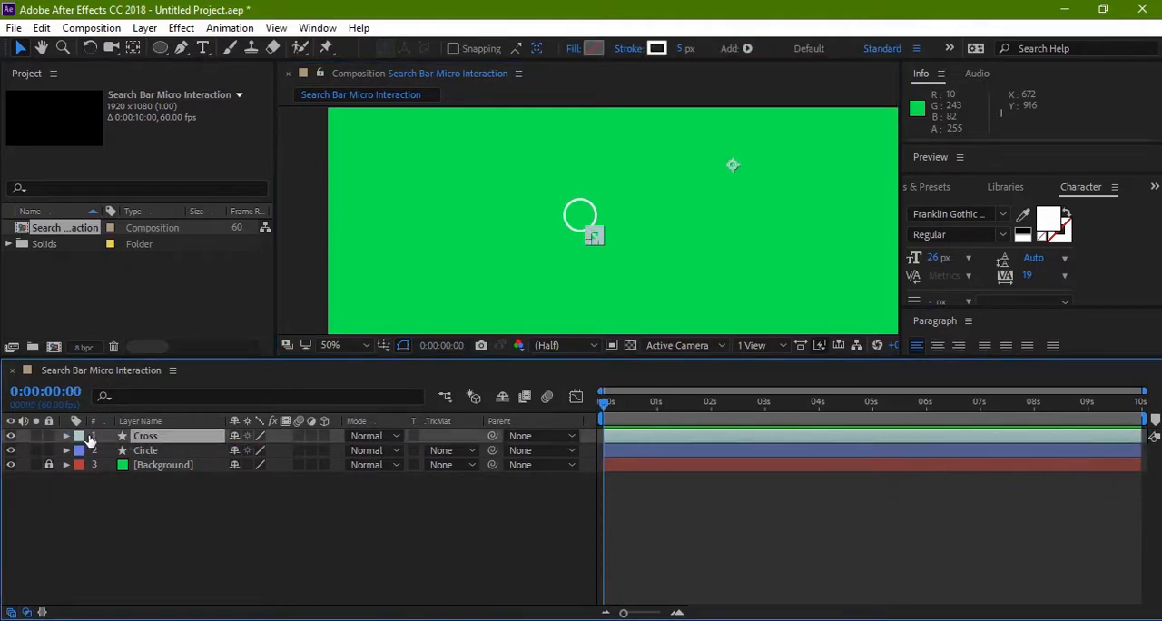
# Step: Move the Cross layer's anchor point onto the middle of the handle with the Pan Behind tool
pyautogui.click(609, 268)
pyautogui.click(593, 237)
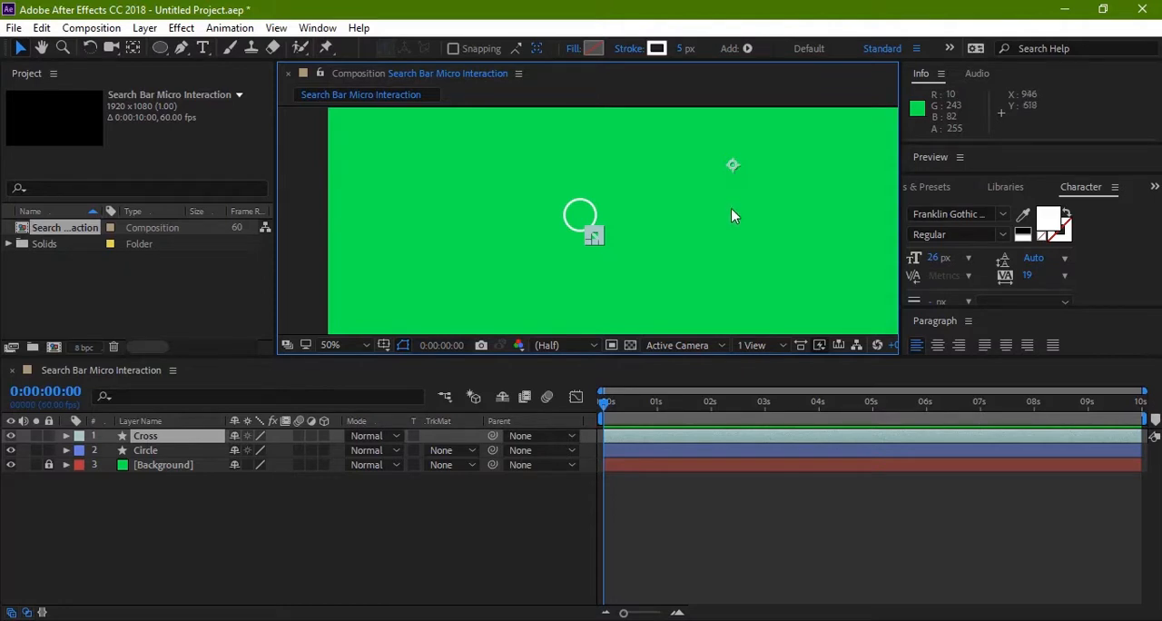
pyautogui.press('h')
pyautogui.moveTo(728, 232); pyautogui.dragTo(679, 236)
pyautogui.press('v')
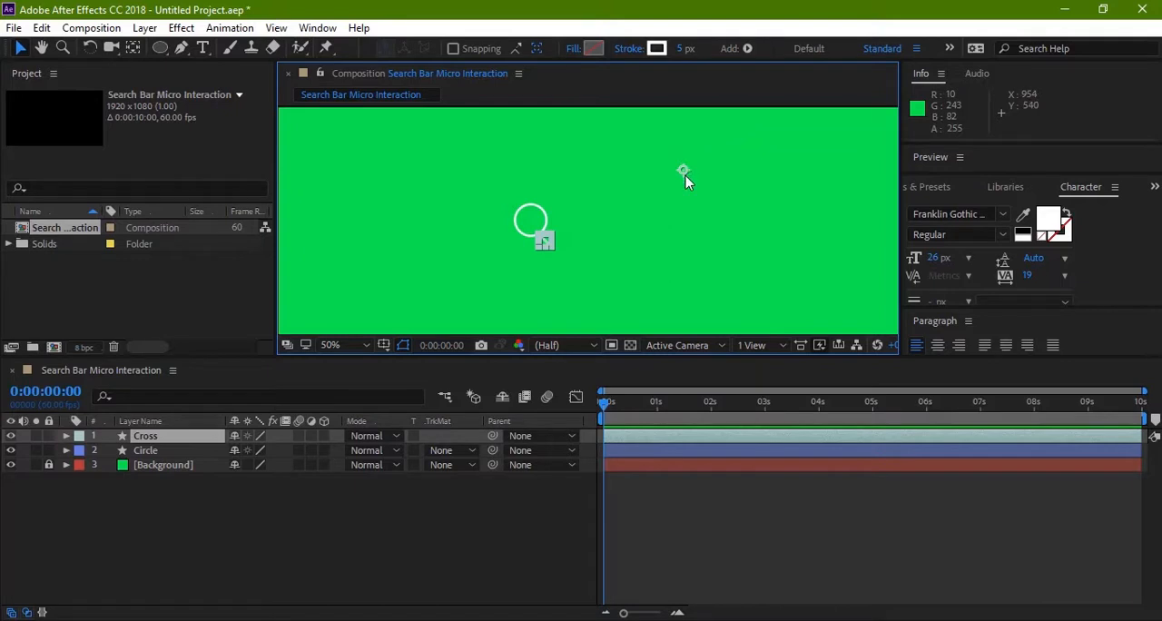
pyautogui.click(133, 49)
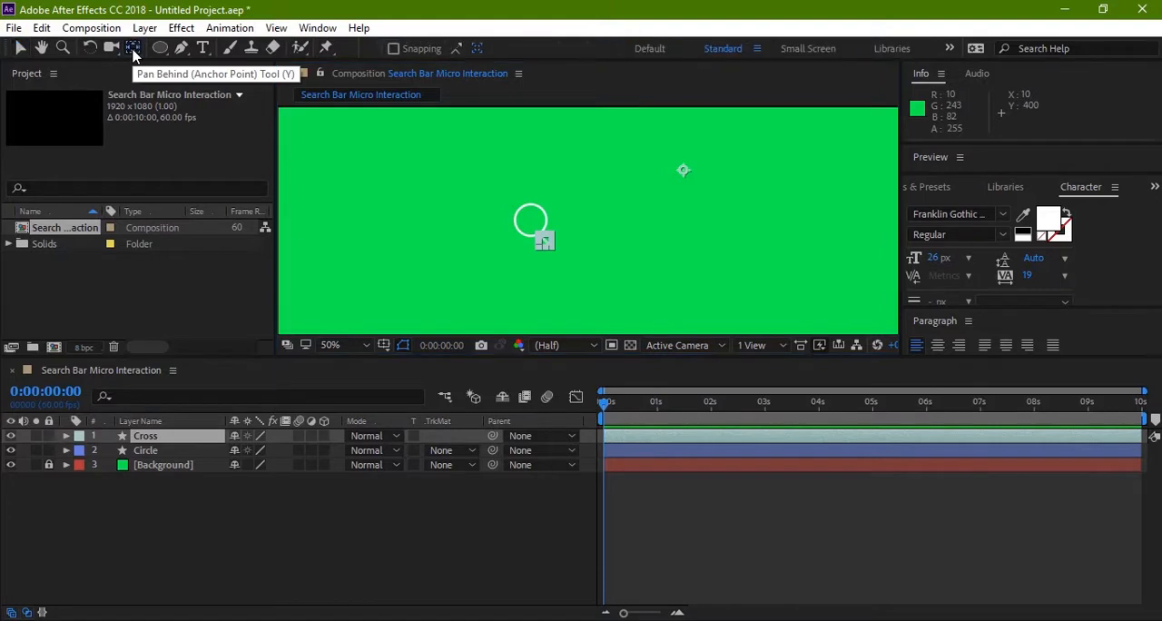
pyautogui.click(685, 174)
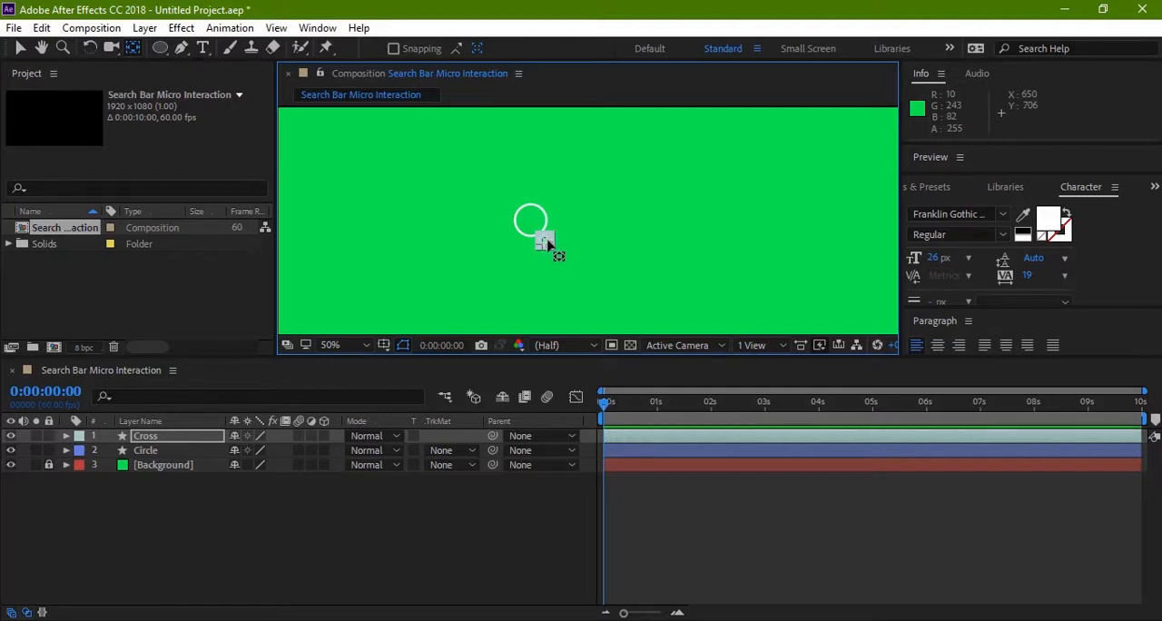
pyautogui.press('v')
pyautogui.click(598, 273)
# Step: Reveal the Cross layer's Position property and add a Position keyframe at 0:00:00:00
pyautogui.scroll(4, 577, 269)
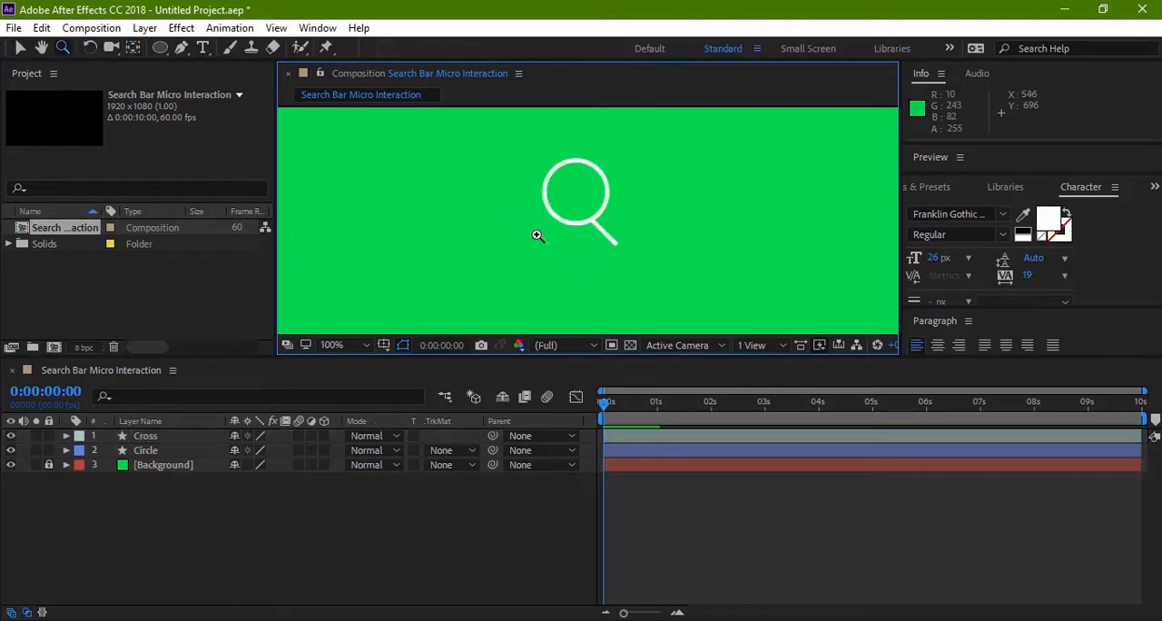
pyautogui.moveTo(573, 252); pyautogui.dragTo(506, 270)
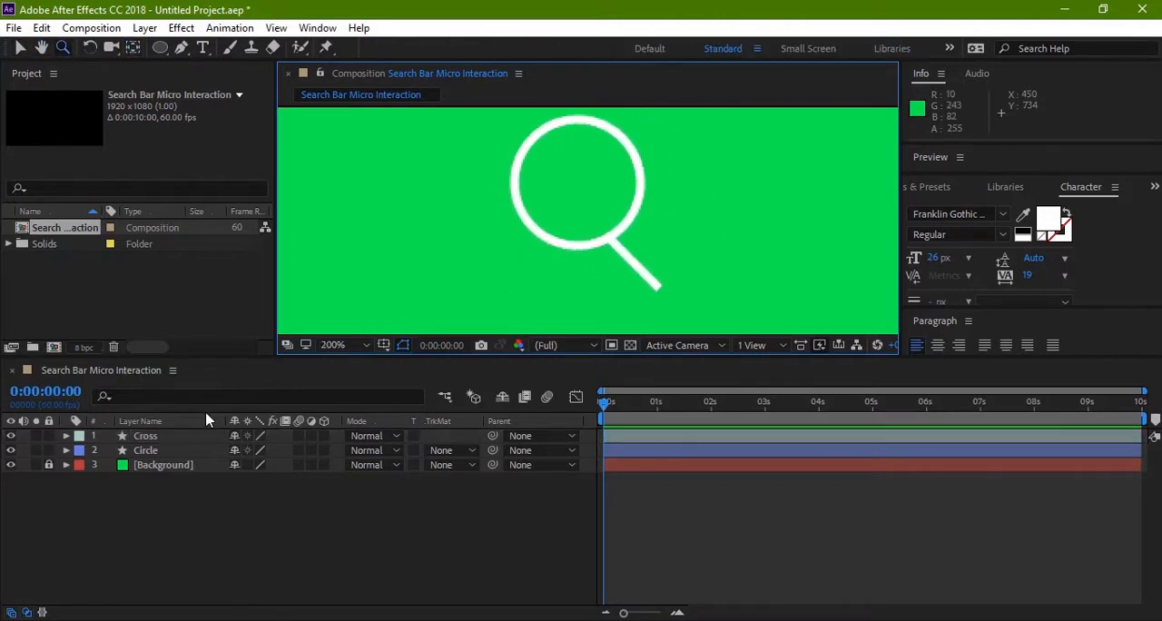
pyautogui.click(195, 436)
pyautogui.press('p')
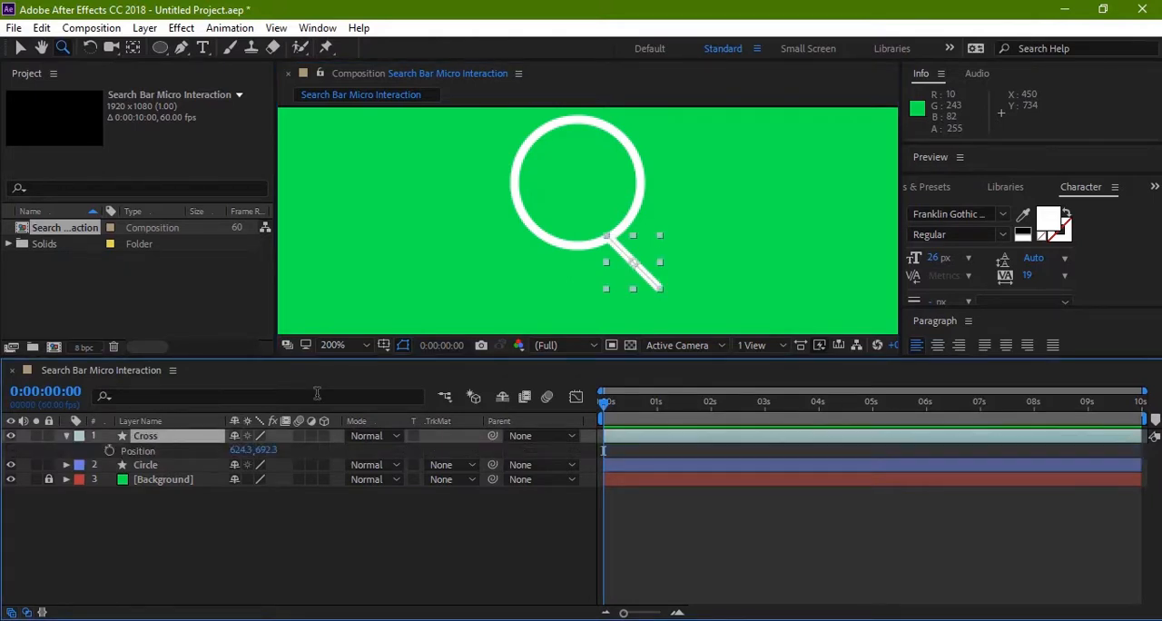
pyautogui.click(109, 450)
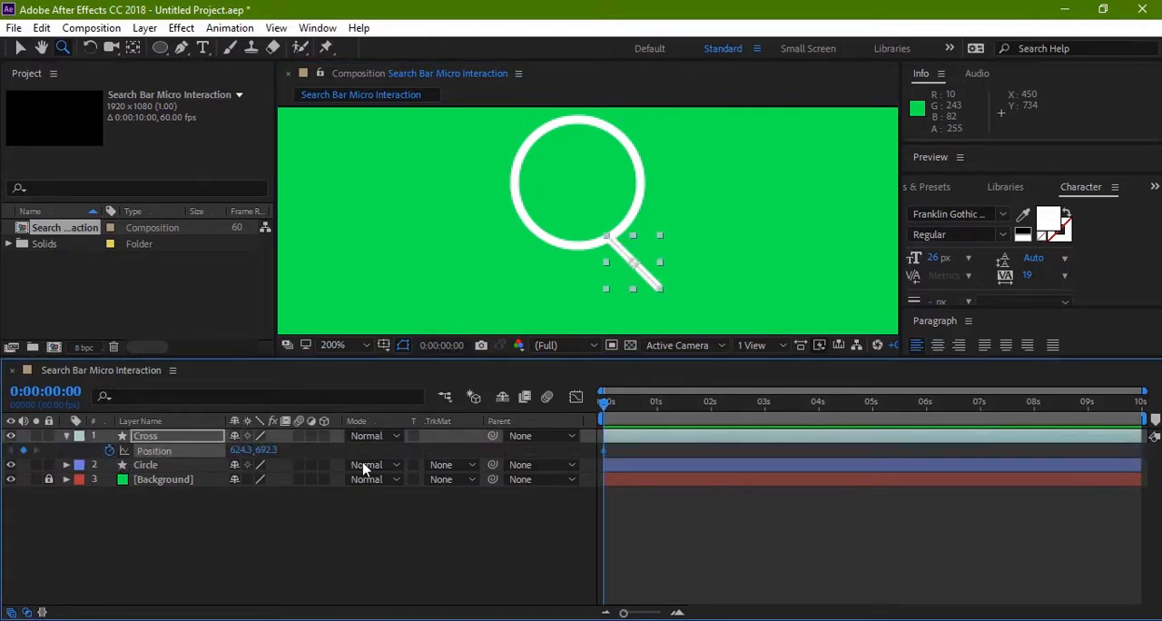
# Step: At 0:00:00:15, move the handle into the centre of the circle, at a Position of about 589.3, 649.8
pyautogui.moveTo(605, 403); pyautogui.dragTo(621, 408)
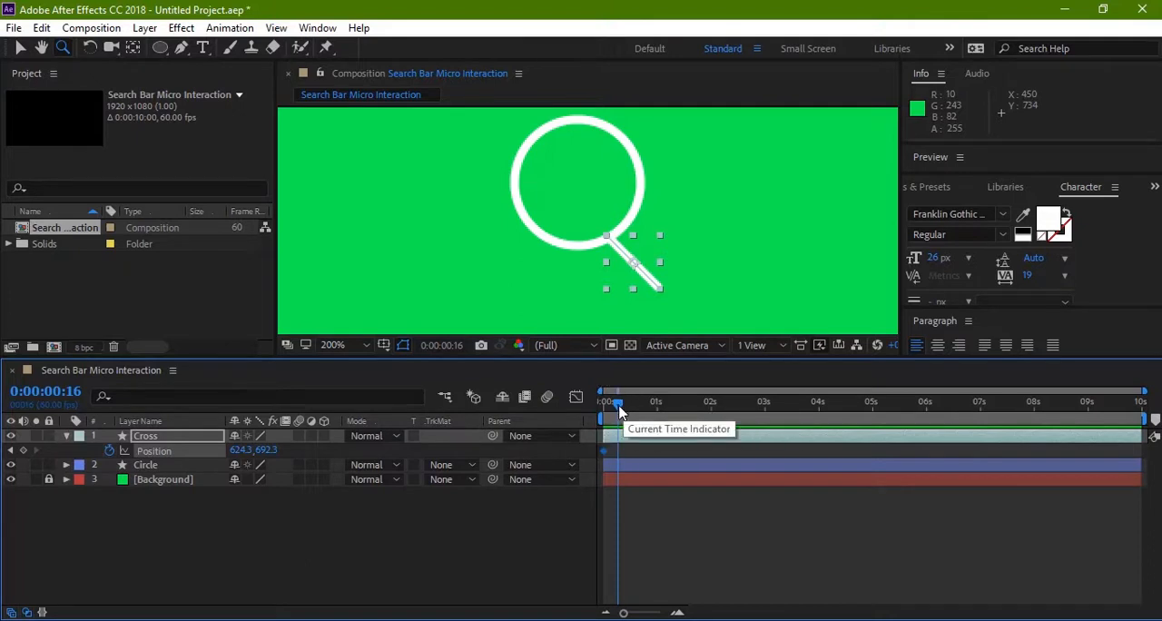
pyautogui.moveTo(625, 409); pyautogui.dragTo(618, 410)
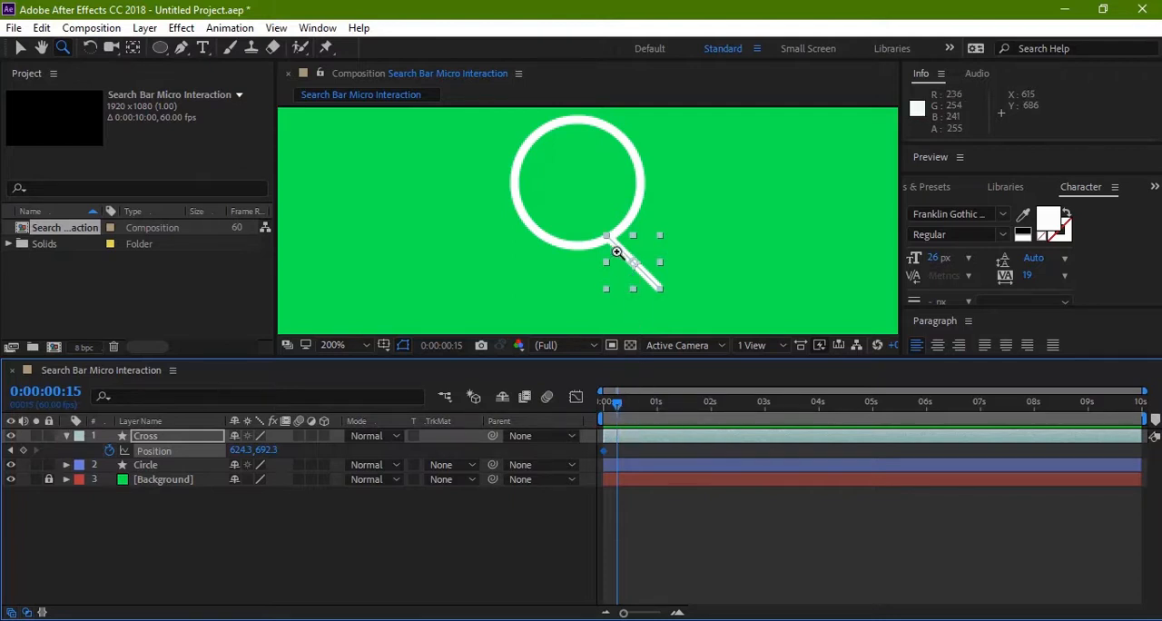
pyautogui.press('v')
pyautogui.moveTo(614, 241); pyautogui.dragTo(558, 177)
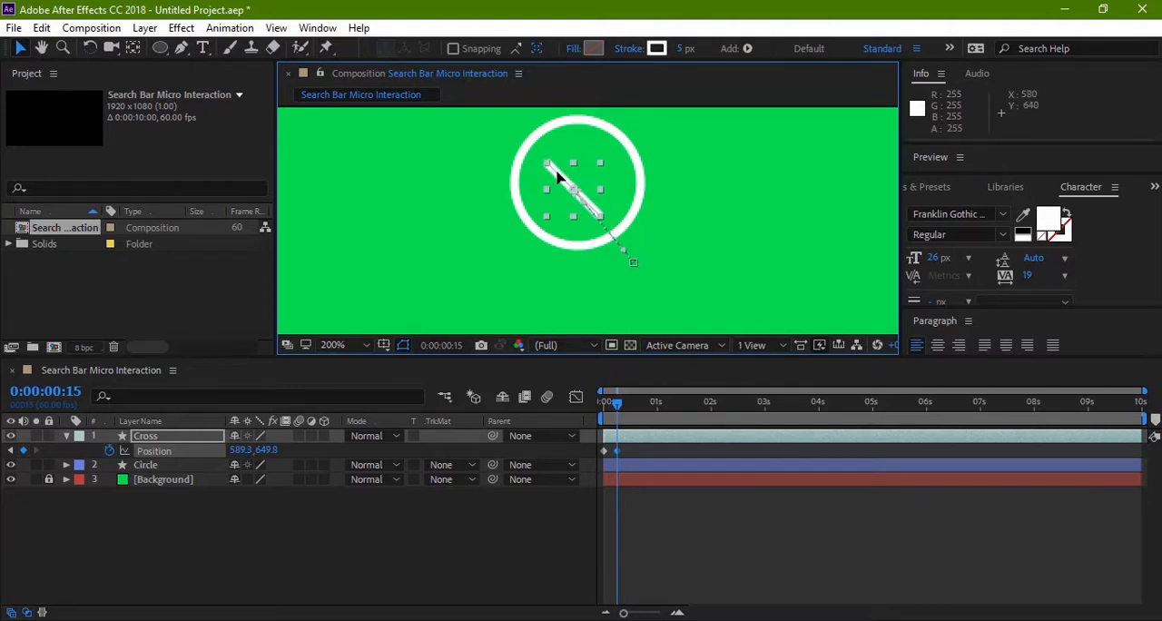
pyautogui.click(522, 277)
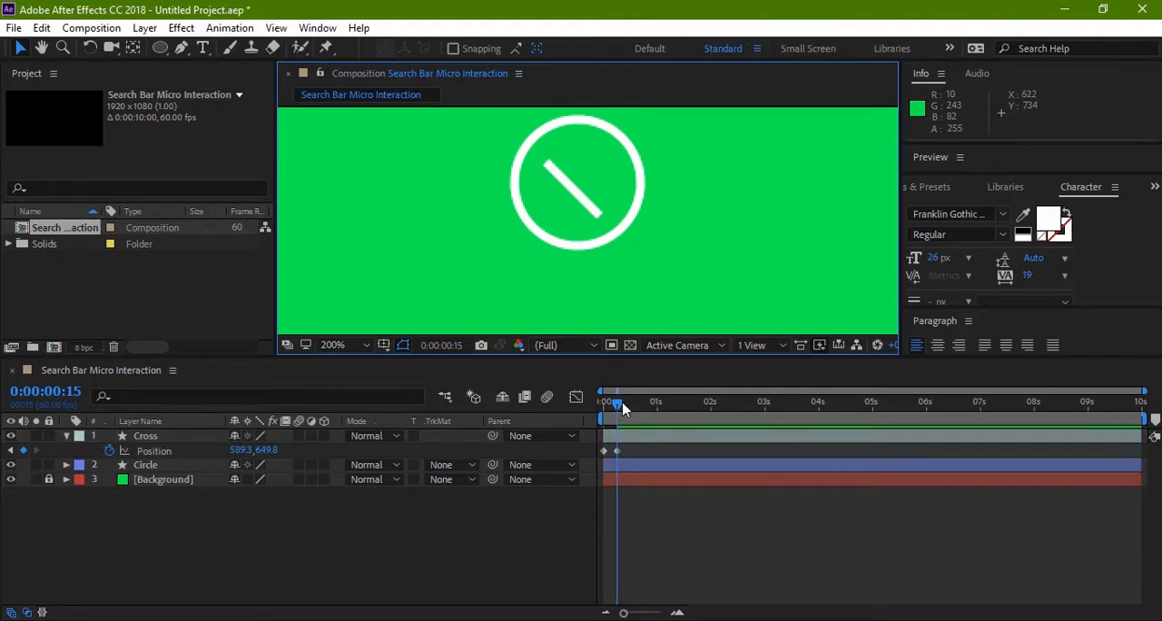
# Step: Preview and scrub the handle's movement into the circle, ending at 0:00:00:00
pyautogui.moveTo(619, 404); pyautogui.dragTo(601, 403)
pyautogui.press('space')
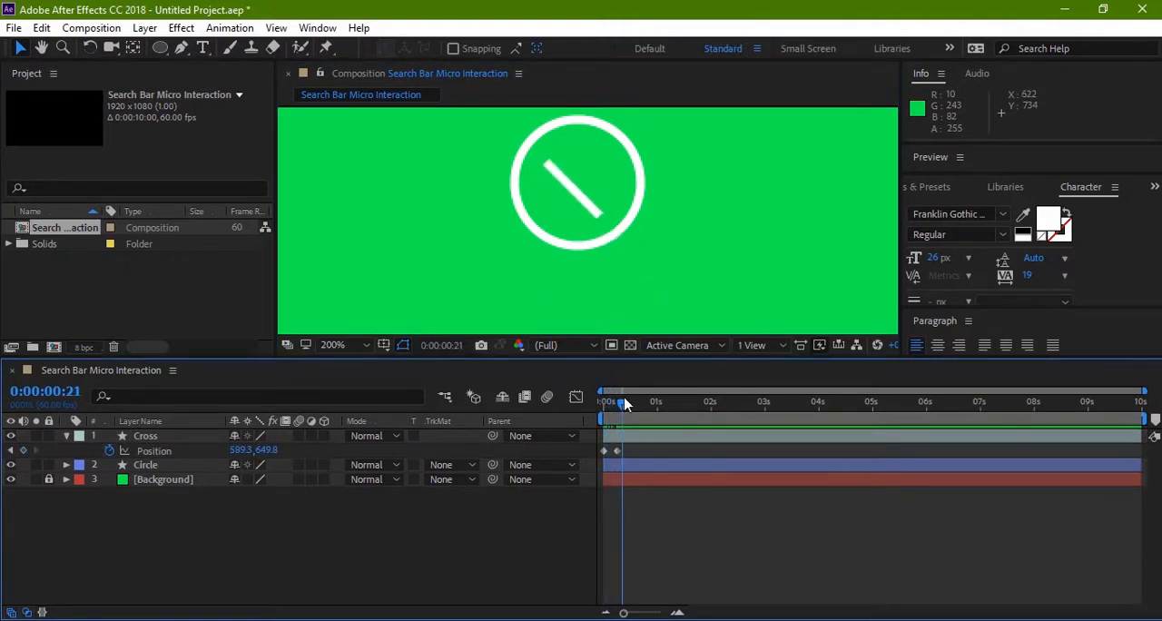
pyautogui.press('space')
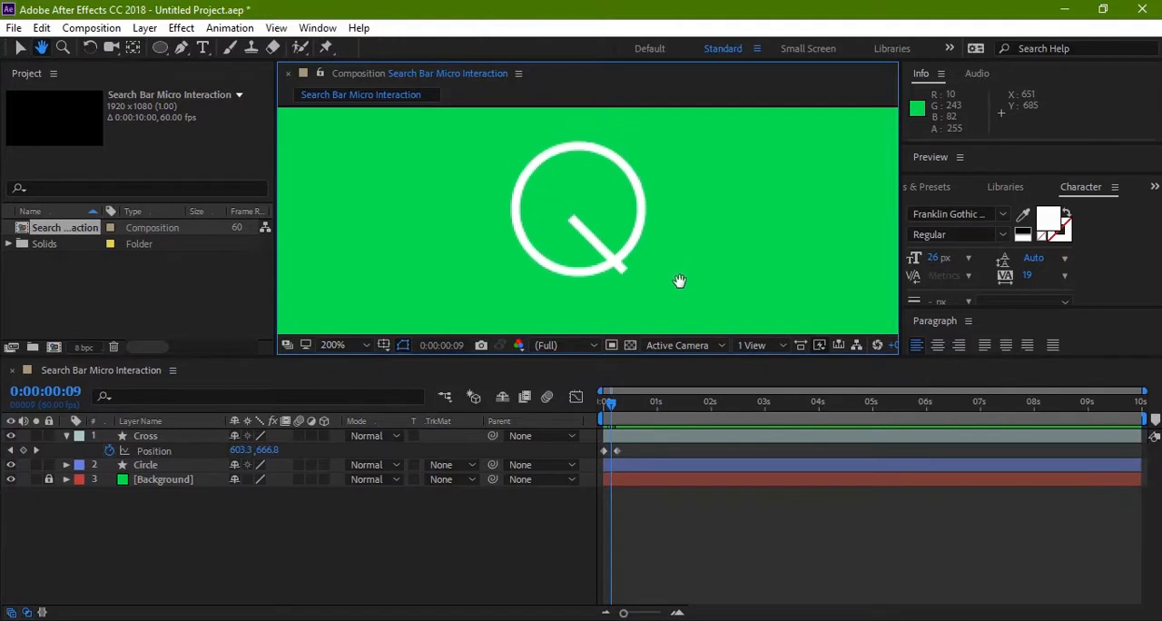
pyautogui.click(609, 406)
pyautogui.moveTo(610, 406)
pyautogui.mouseDown()
pyautogui.moveTo(631, 399)
pyautogui.moveTo(602, 399)
pyautogui.moveTo(632, 399)
pyautogui.moveTo(601, 398)
pyautogui.moveTo(640, 400)
pyautogui.moveTo(607, 406)
pyautogui.moveTo(622, 410)
pyautogui.mouseUp()
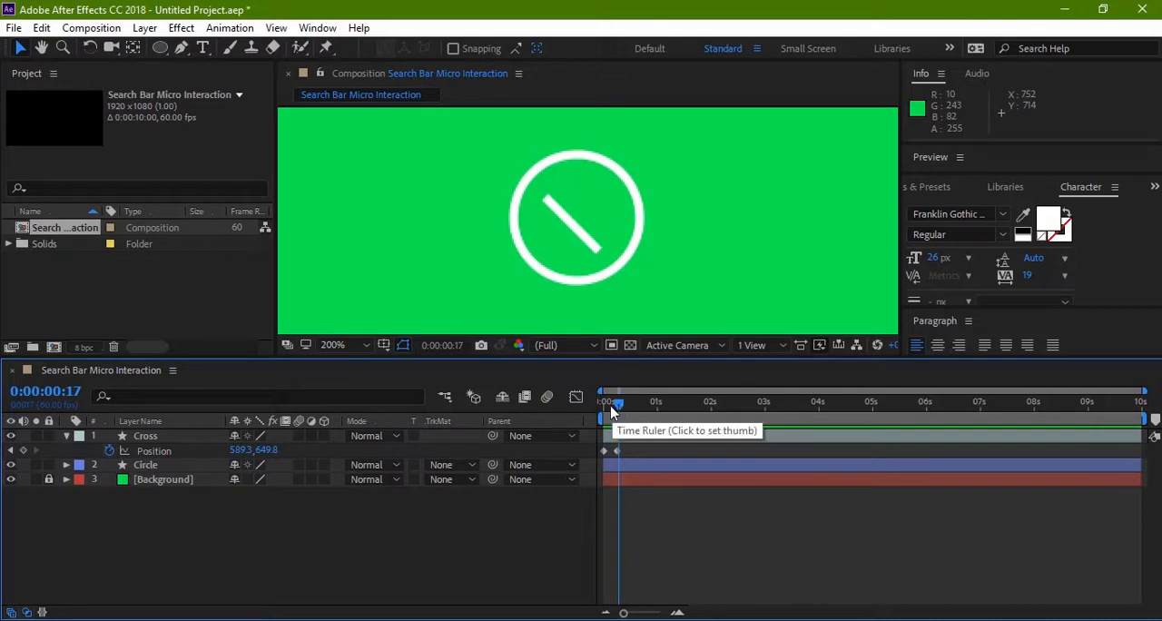
pyautogui.moveTo(618, 409); pyautogui.dragTo(602, 409)
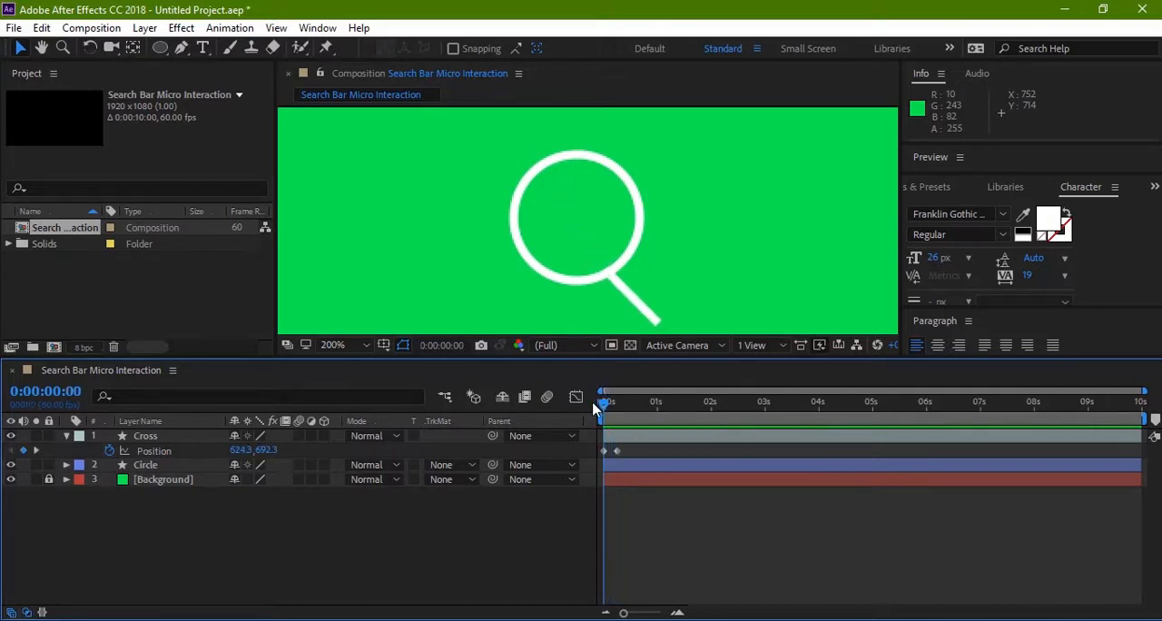
# Step: Duplicate the Cross layer and reveal the duplicate's Position keyframes
pyautogui.click(178, 440)
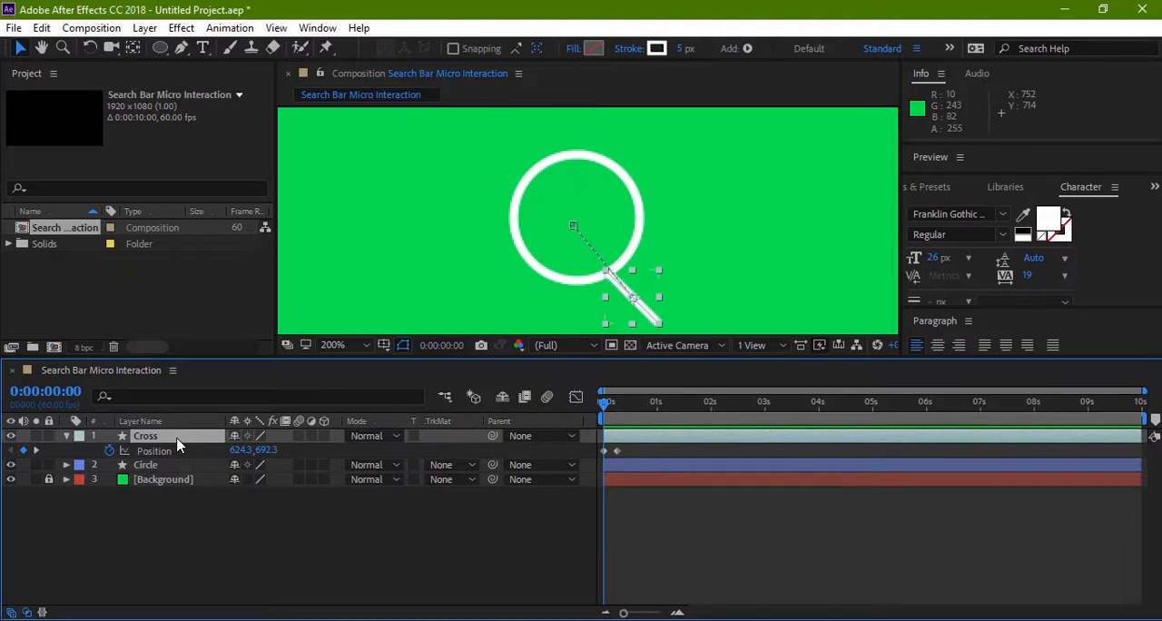
pyautogui.hotkey('ctrl', 'd')
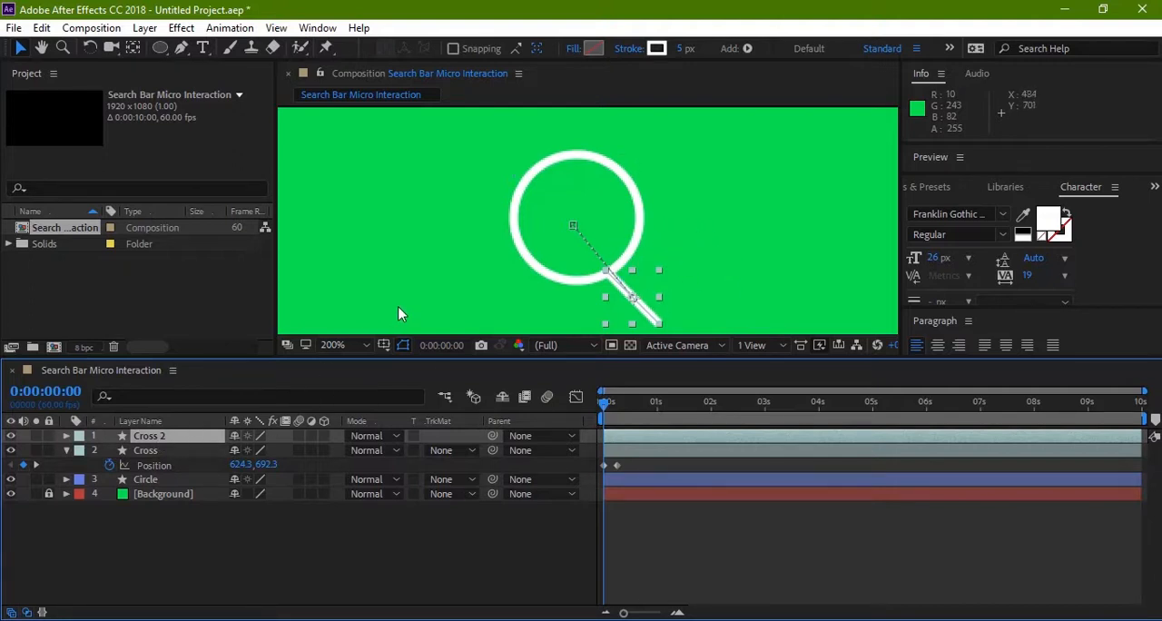
pyautogui.press('h')
pyautogui.moveTo(485, 262)
pyautogui.mouseDown()
pyautogui.moveTo(471, 245)
pyautogui.moveTo(480, 243)
pyautogui.mouseUp()
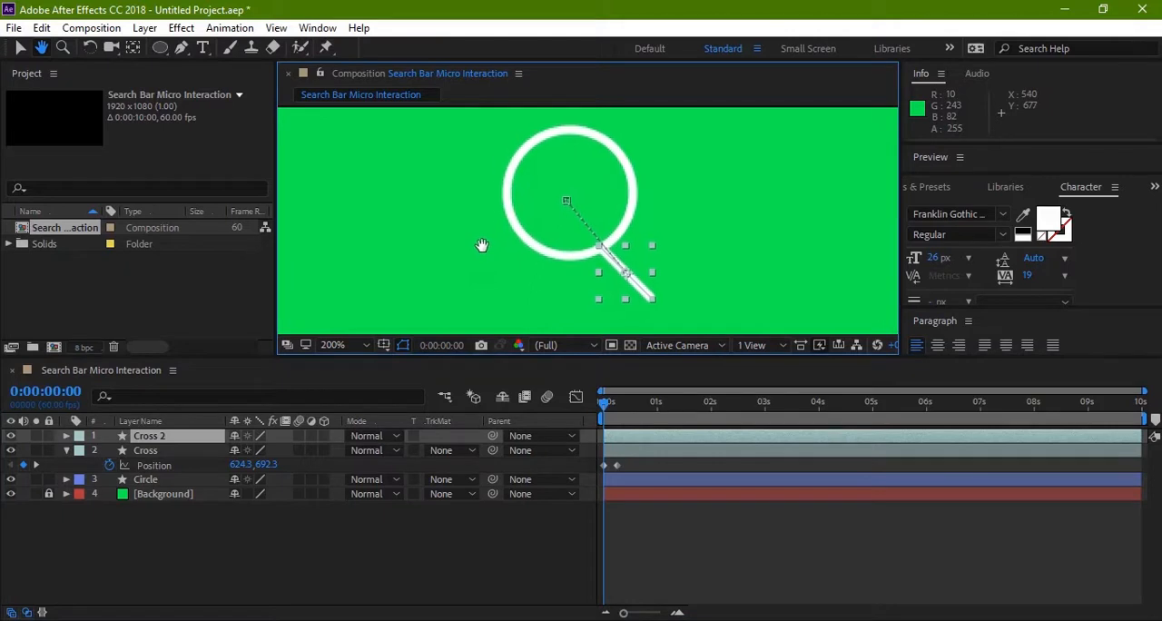
pyautogui.press('v')
pyautogui.press('p')
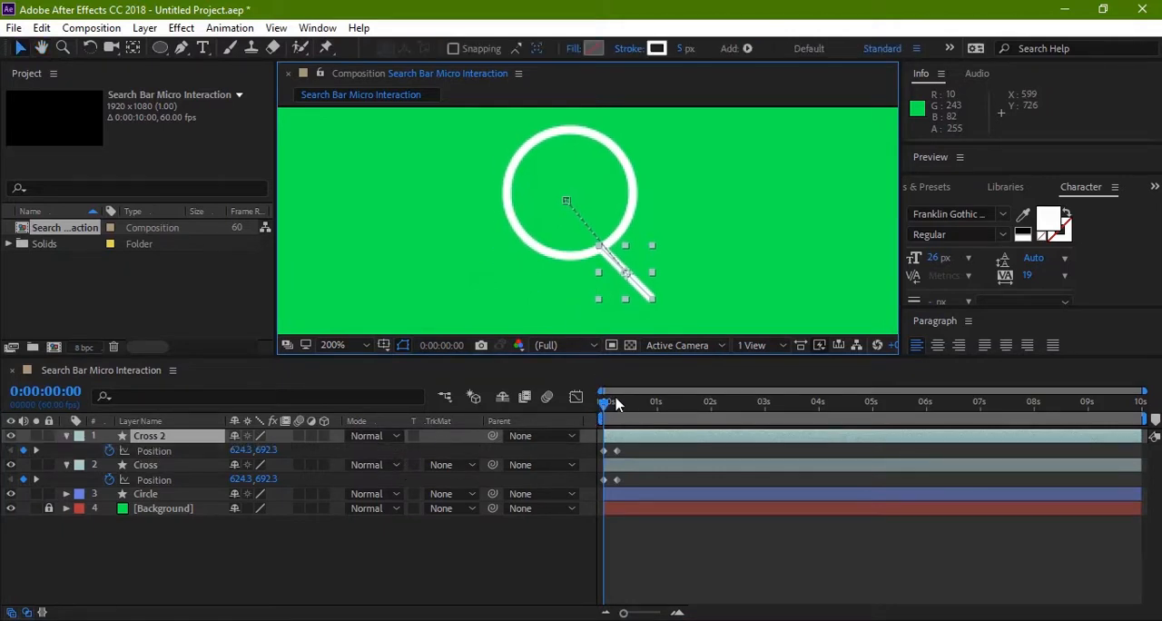
# Step: Add a Rotation keyframe of 0° to the Cross 2 layer at 0:00:00:25
pyautogui.moveTo(603, 405)
pyautogui.mouseDown()
pyautogui.moveTo(626, 406)
pyautogui.moveTo(604, 405)
pyautogui.mouseUp()
pyautogui.click(523, 312)
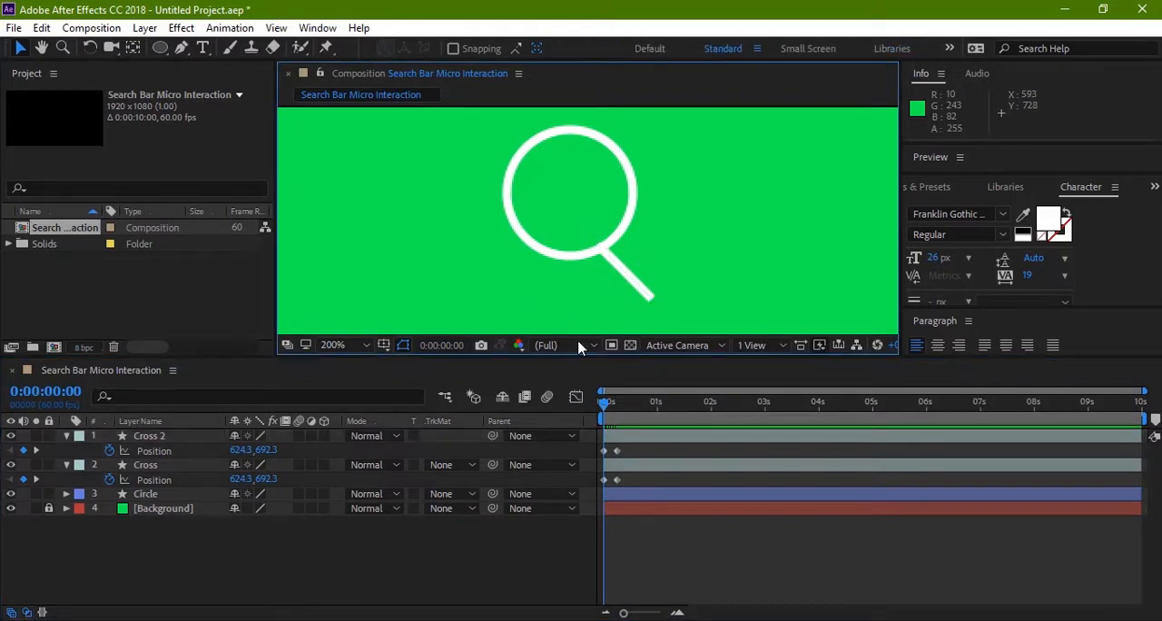
pyautogui.click(604, 407)
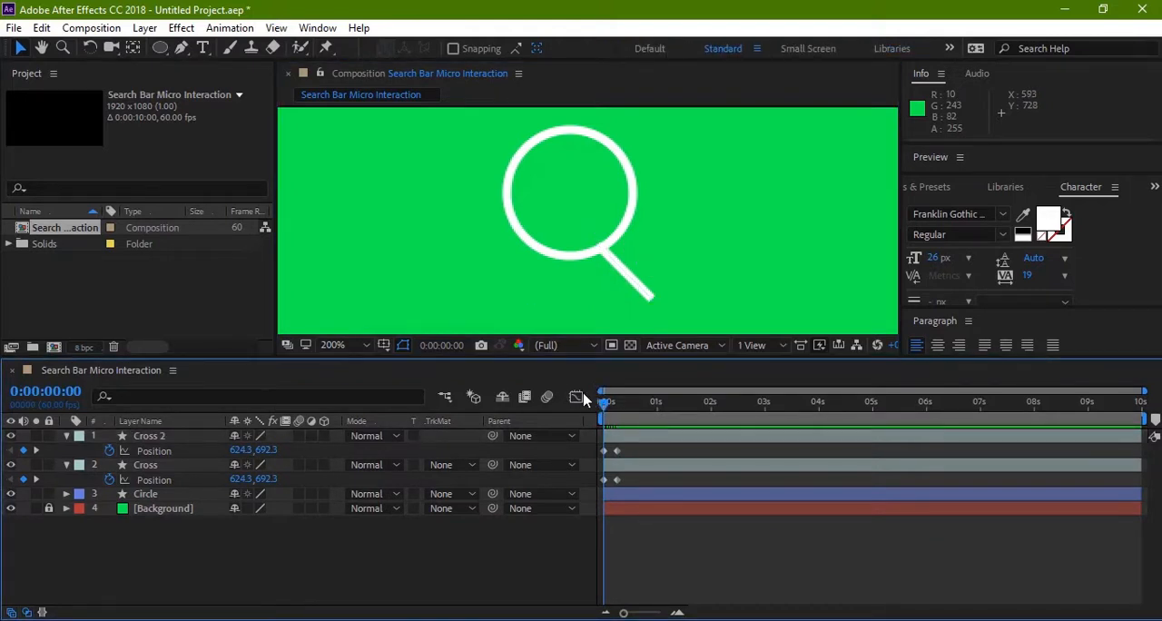
pyautogui.moveTo(603, 405)
pyautogui.mouseDown()
pyautogui.moveTo(629, 406)
pyautogui.moveTo(591, 406)
pyautogui.moveTo(632, 406)
pyautogui.moveTo(592, 411)
pyautogui.moveTo(626, 413)
pyautogui.moveTo(601, 411)
pyautogui.moveTo(623, 416)
pyautogui.moveTo(598, 422)
pyautogui.moveTo(611, 425)
pyautogui.mouseUp()
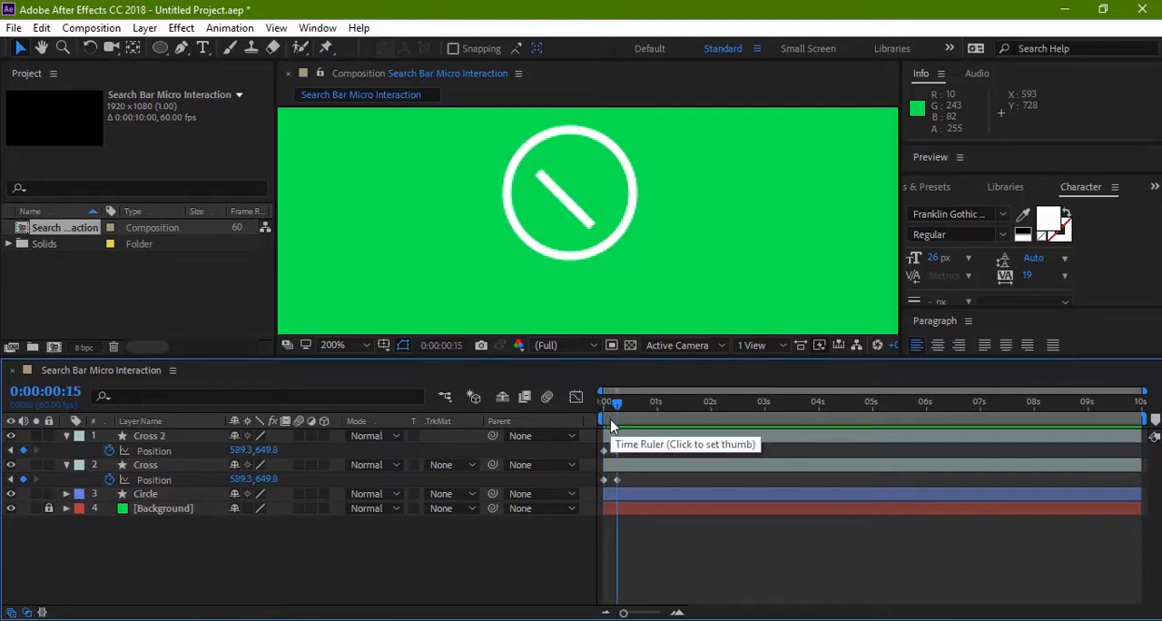
pyautogui.hotkey('shift', 'pagedown')
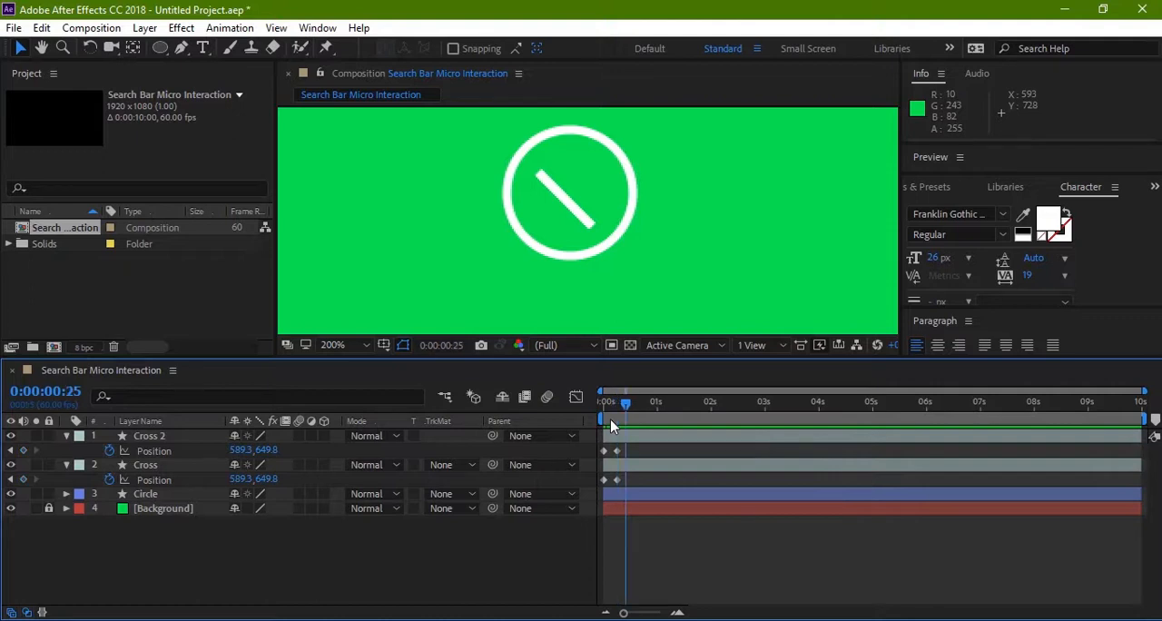
pyautogui.click(199, 436)
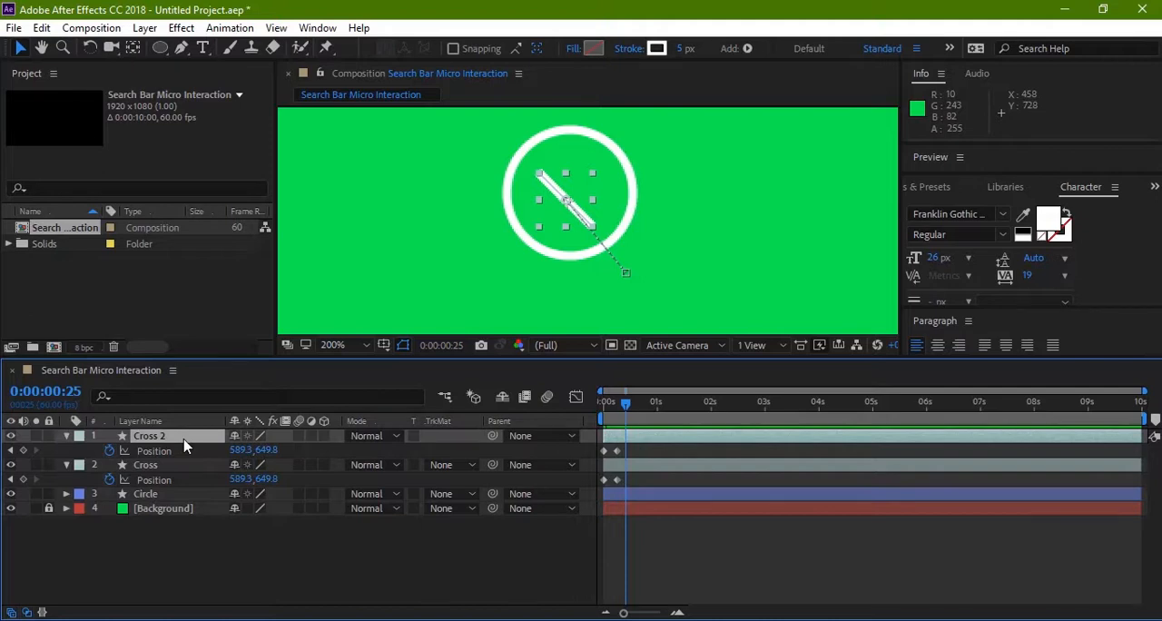
pyautogui.hotkey('shift', 'r')
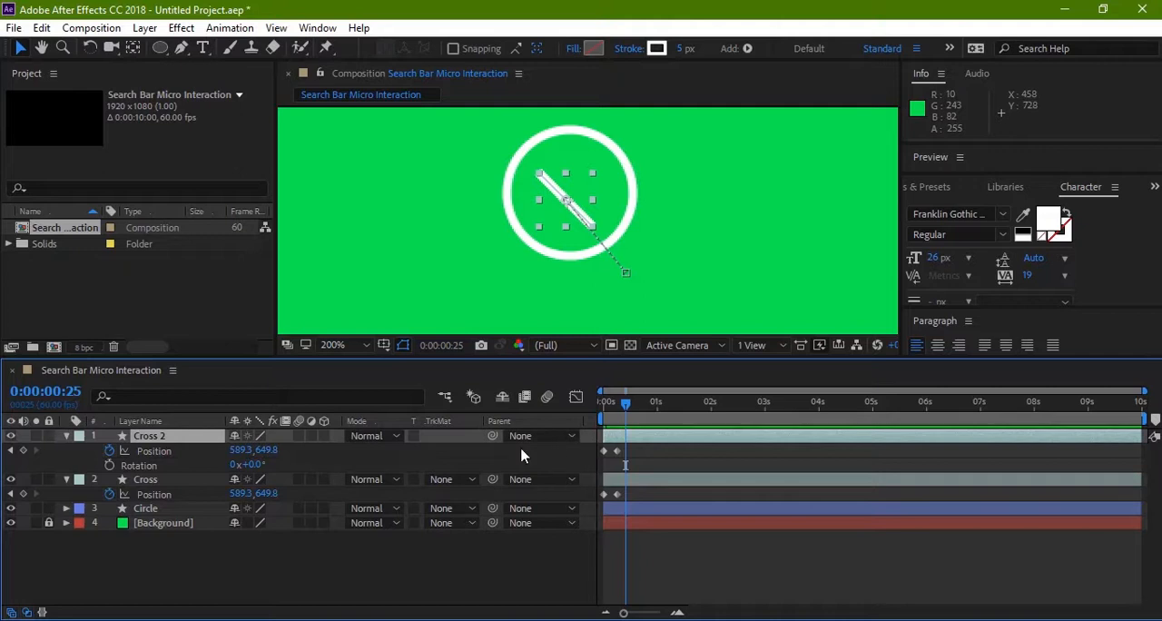
pyautogui.click(109, 465)
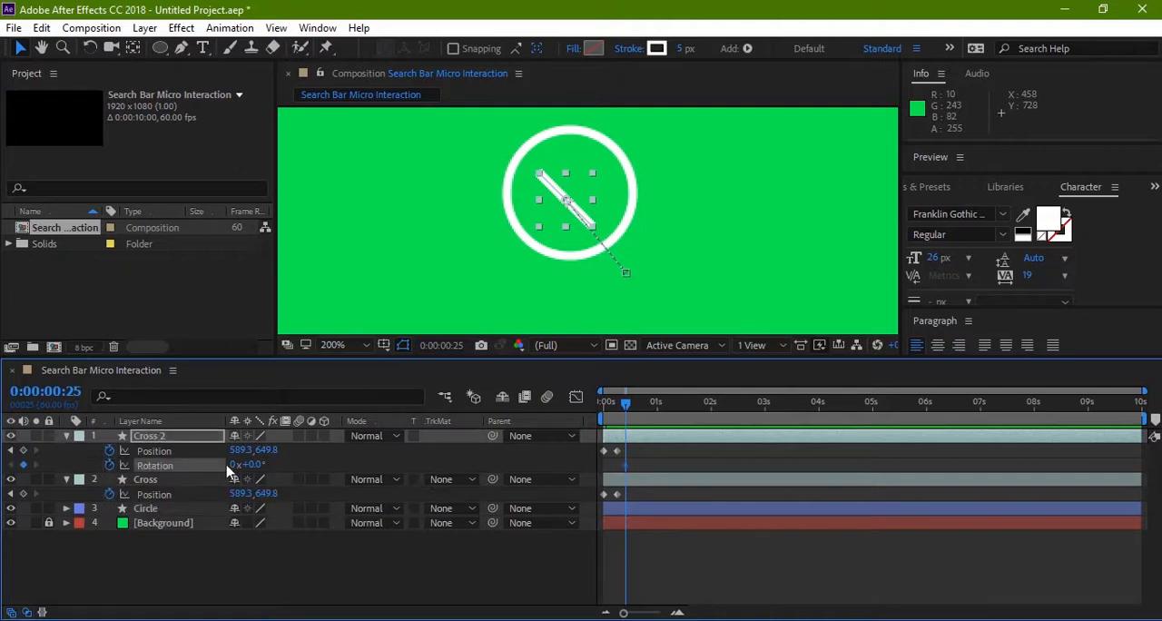
# Step: At 0:00:00:35, set the Cross 2 layer's Rotation to 90° and deselect the layer
pyautogui.moveTo(629, 407); pyautogui.dragTo(634, 408)
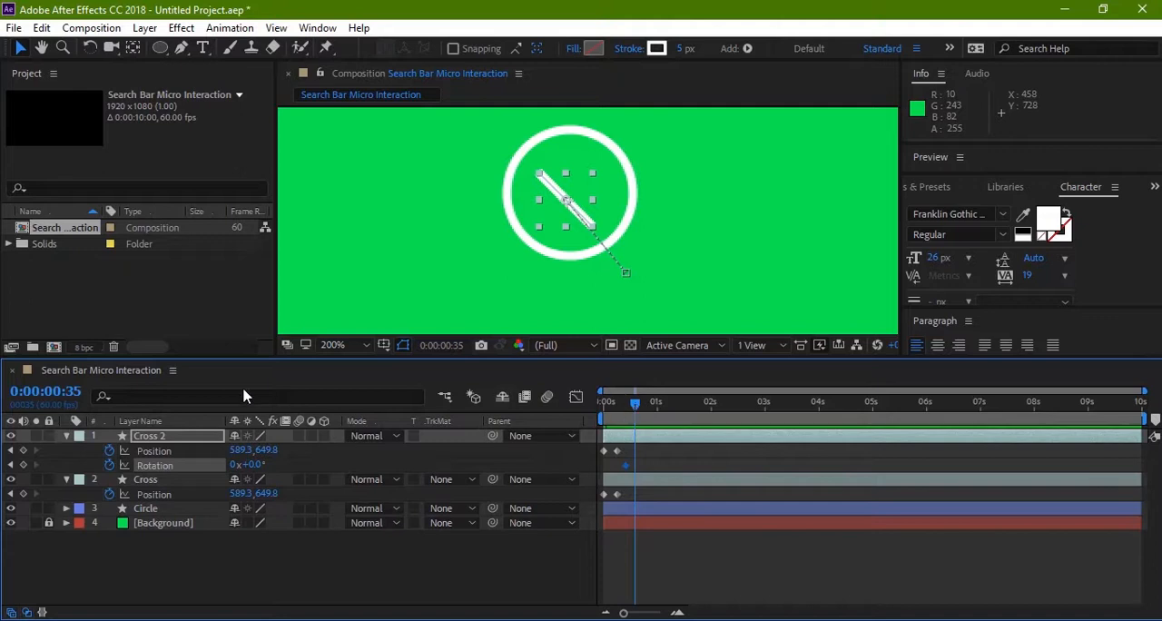
pyautogui.click(258, 464)
pyautogui.write('90')
pyautogui.press('Return')
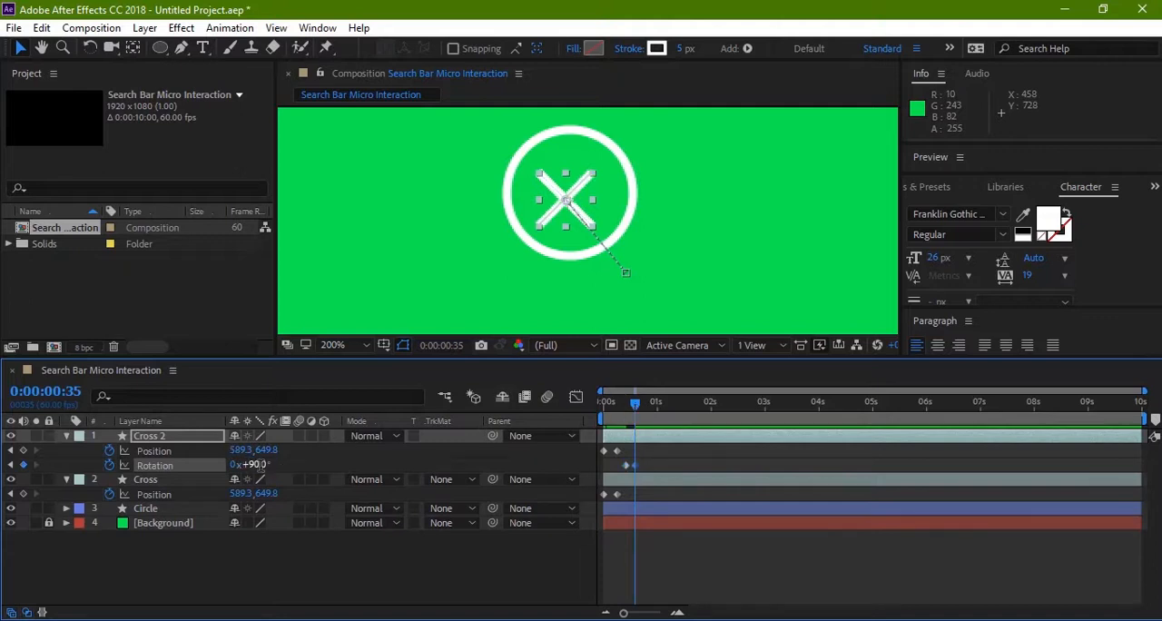
pyautogui.click(443, 283)
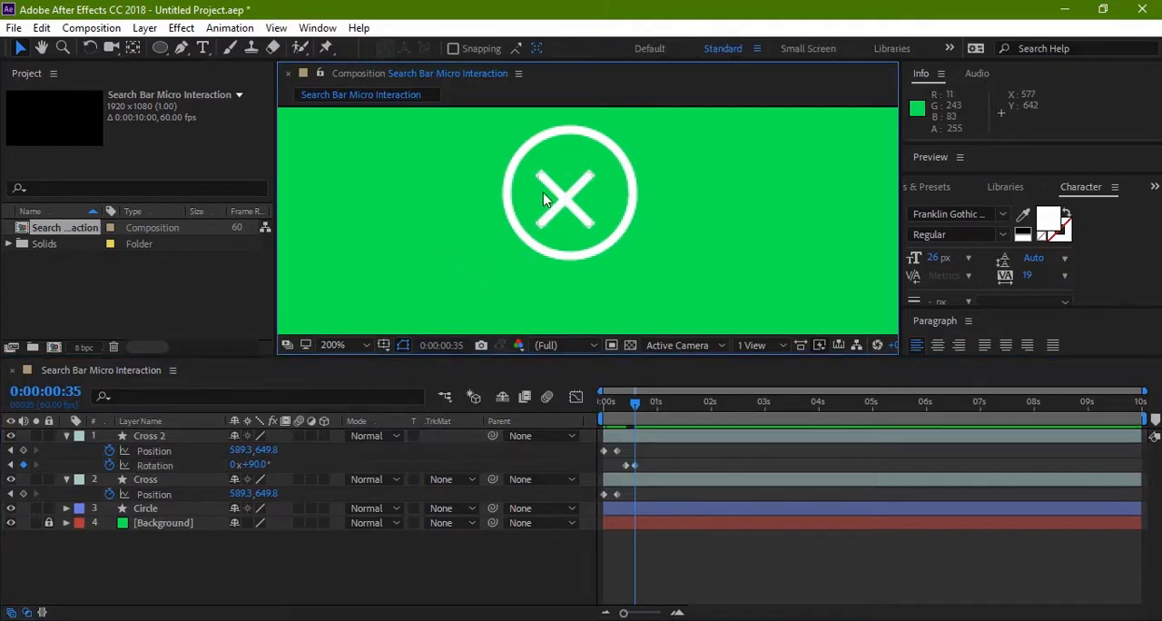
# Step: Preview the handle sliding into the circle and turning into a cross, playing from 0:00:00:00
pyautogui.press('space')
pyautogui.moveTo(441, 252); pyautogui.dragTo(423, 270)
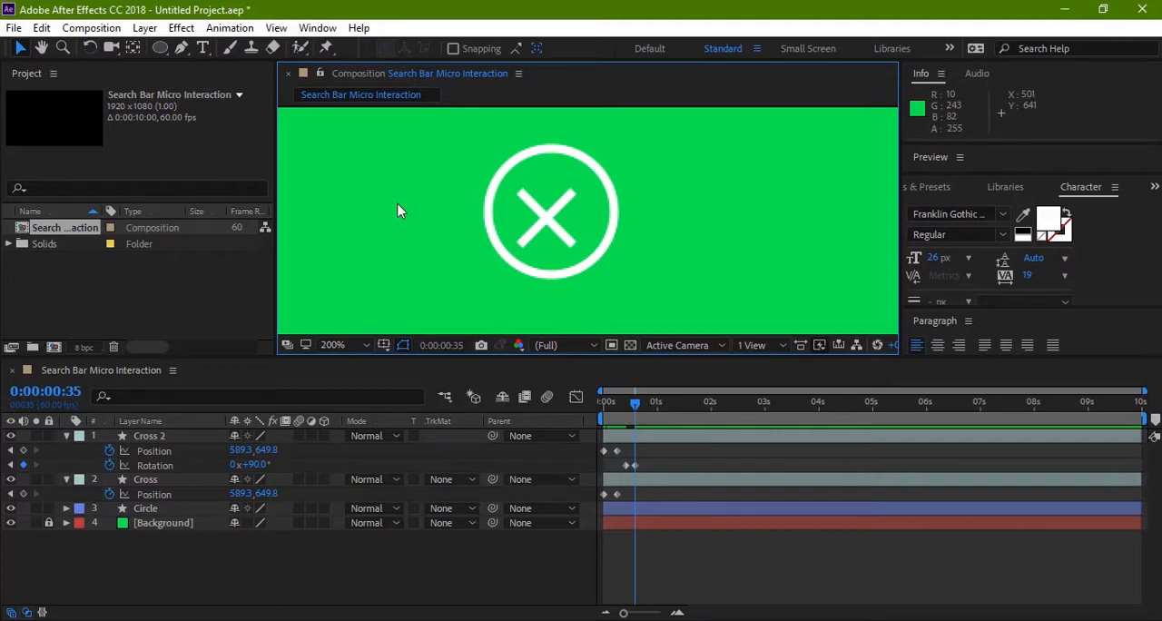
pyautogui.press('h')
pyautogui.moveTo(430, 238)
pyautogui.mouseDown()
pyautogui.moveTo(451, 256)
pyautogui.moveTo(436, 252)
pyautogui.mouseUp()
pyautogui.press('v')
pyautogui.moveTo(636, 406); pyautogui.dragTo(575, 409)
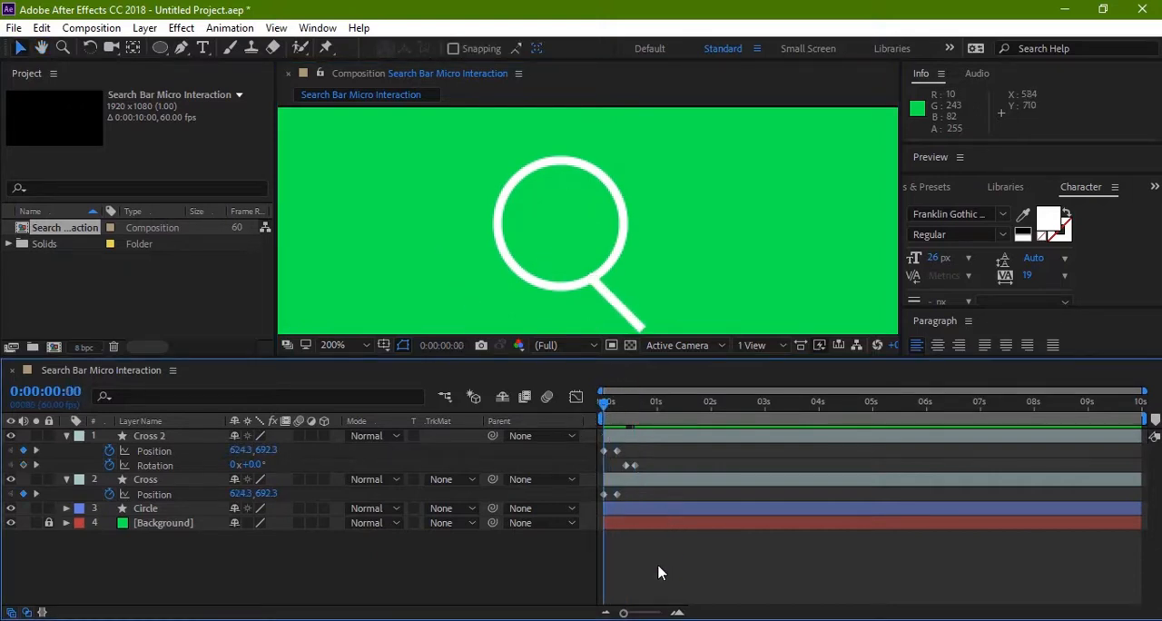
pyautogui.press('space')
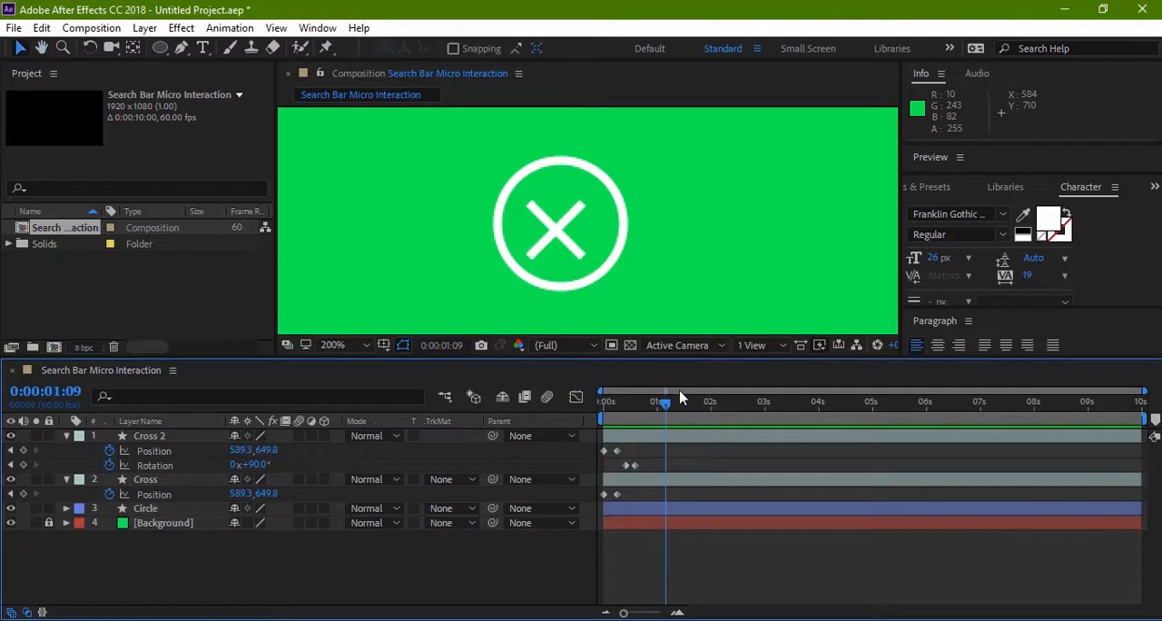
pyautogui.press('space')
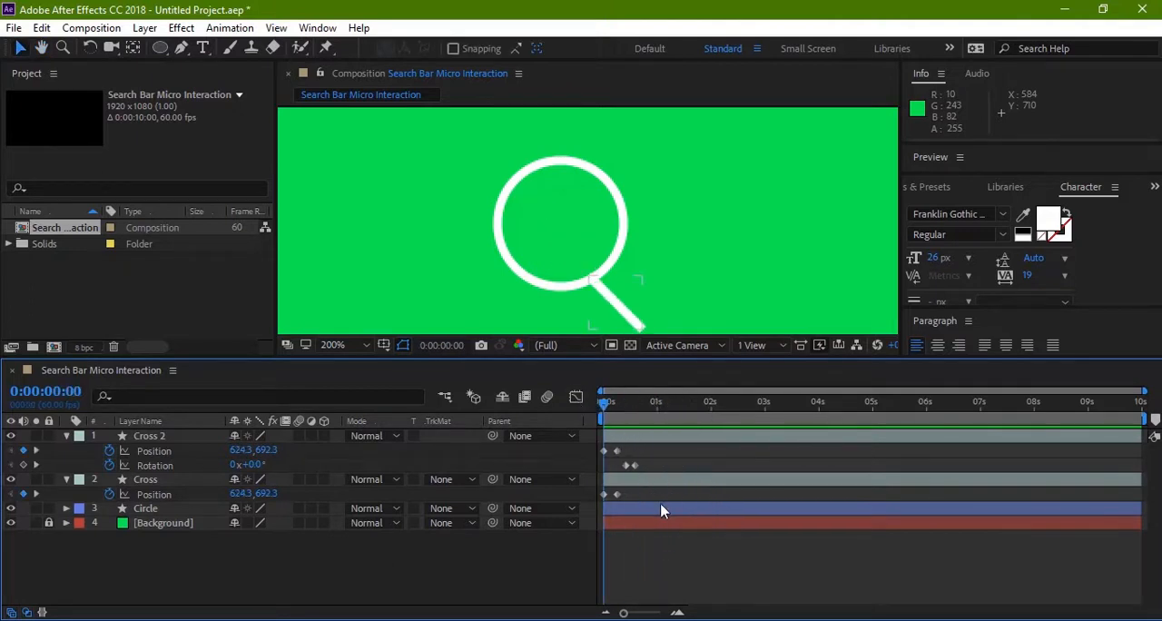
# Step: Apply Easy Ease to both Position keyframes of the Cross 2 layer
pyautogui.click(710, 542)
pyautogui.click(687, 478)
pyautogui.click(616, 451)
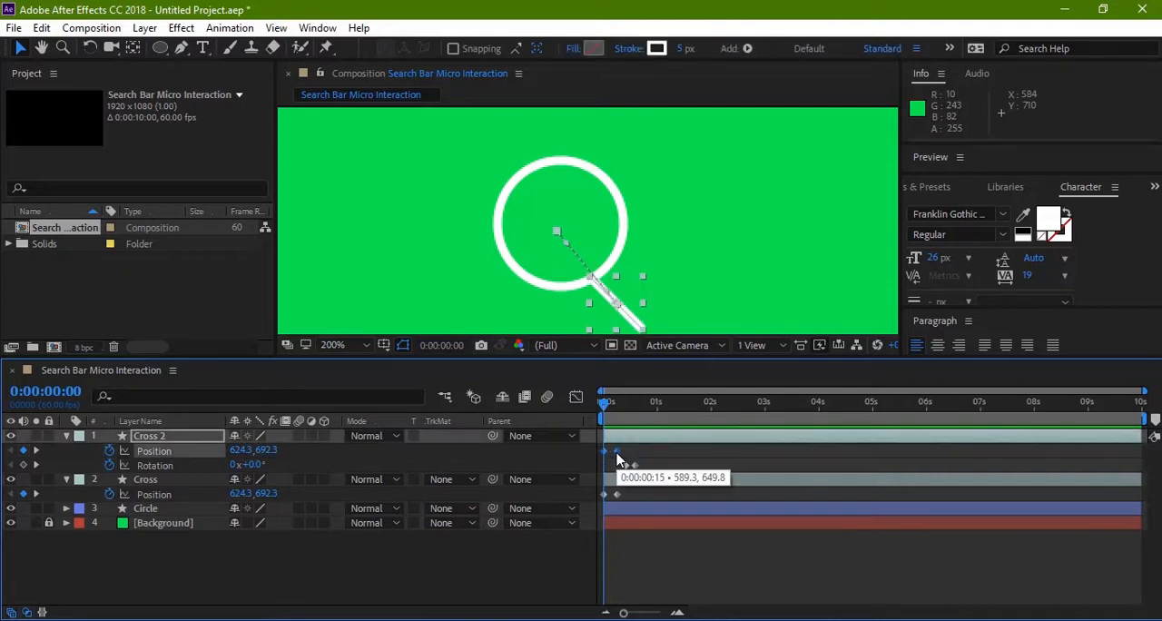
pyautogui.rightClick(616, 457)
pyautogui.moveTo(652, 453)
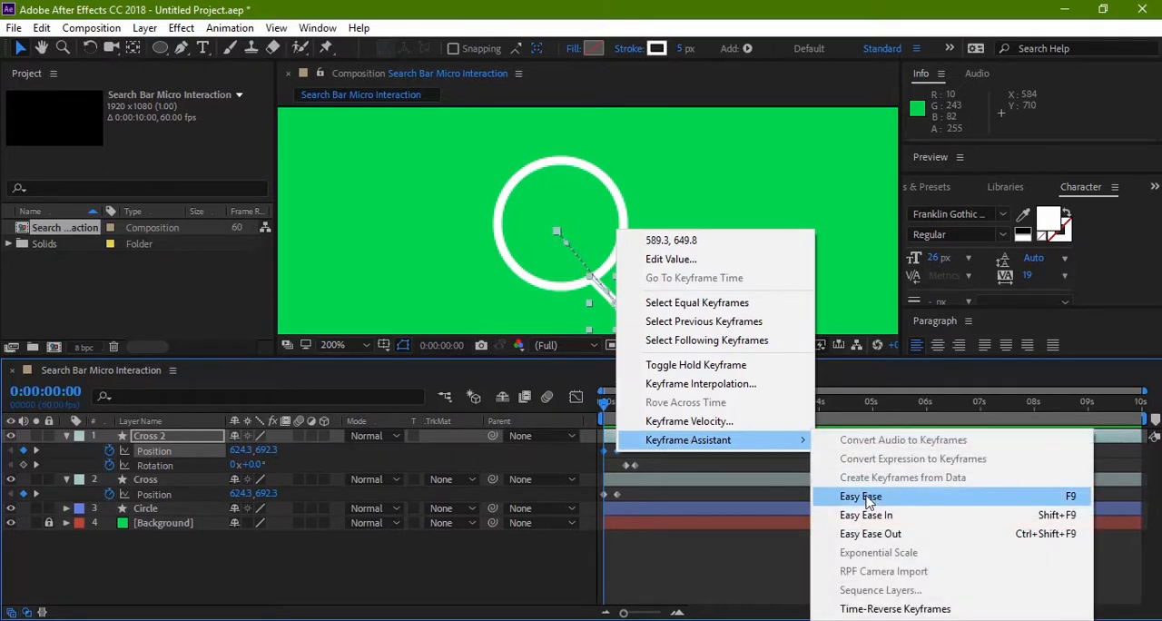
pyautogui.click(862, 497)
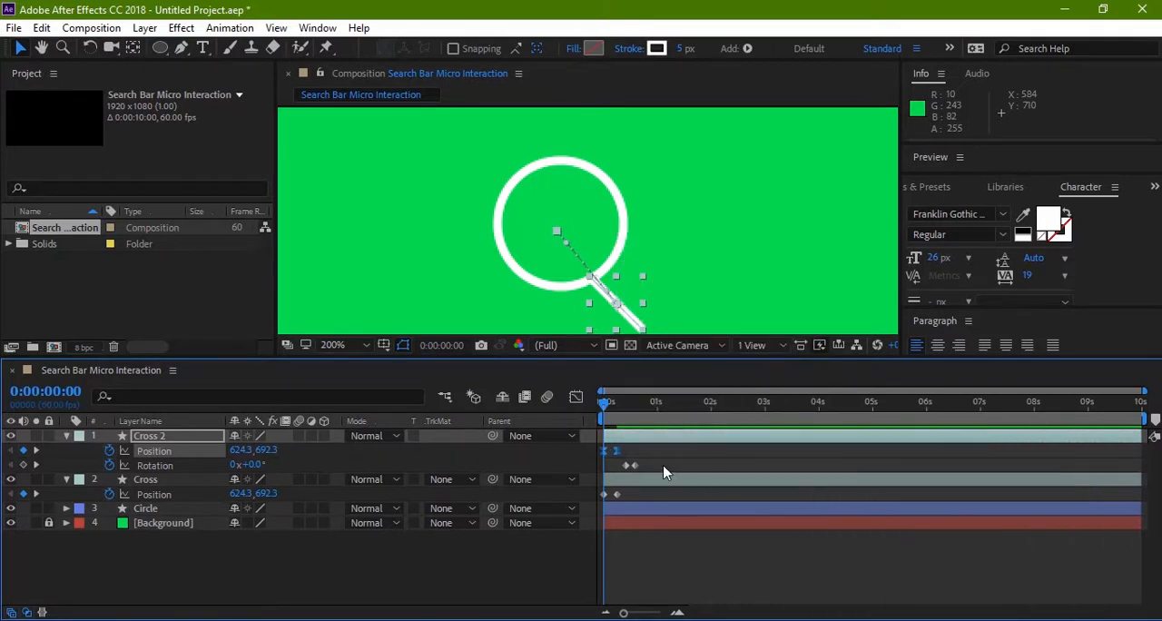
# Step: Apply Easy Ease to both Rotation keyframes of the Cross 2 layer
pyautogui.moveTo(661, 465); pyautogui.dragTo(639, 471)
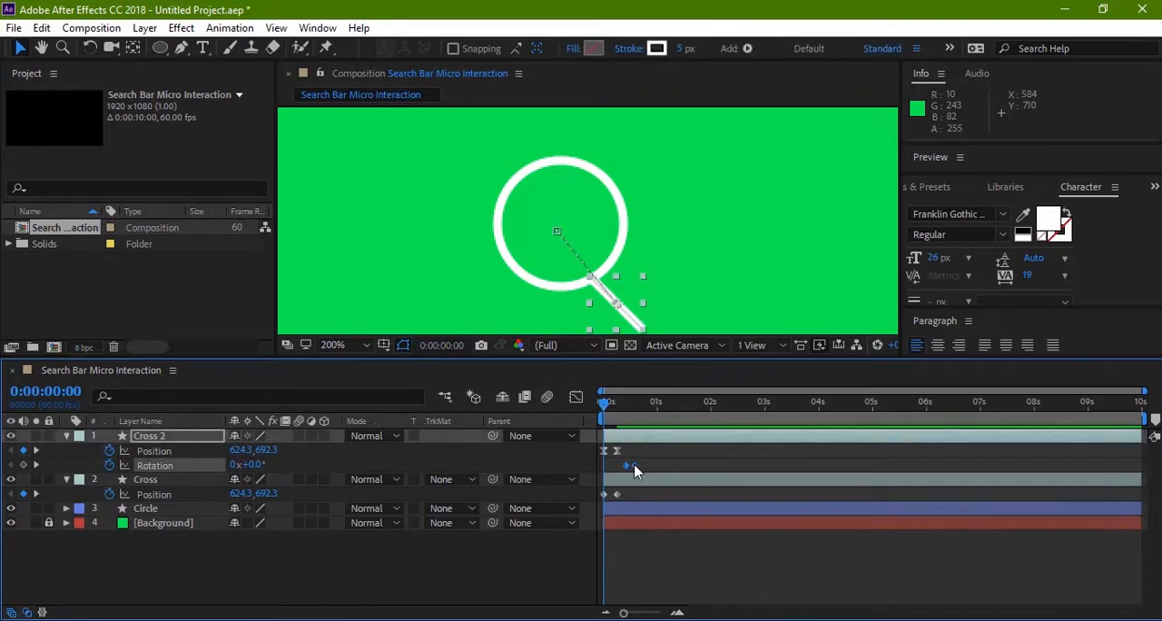
pyautogui.rightClick(635, 465)
pyautogui.moveTo(677, 461)
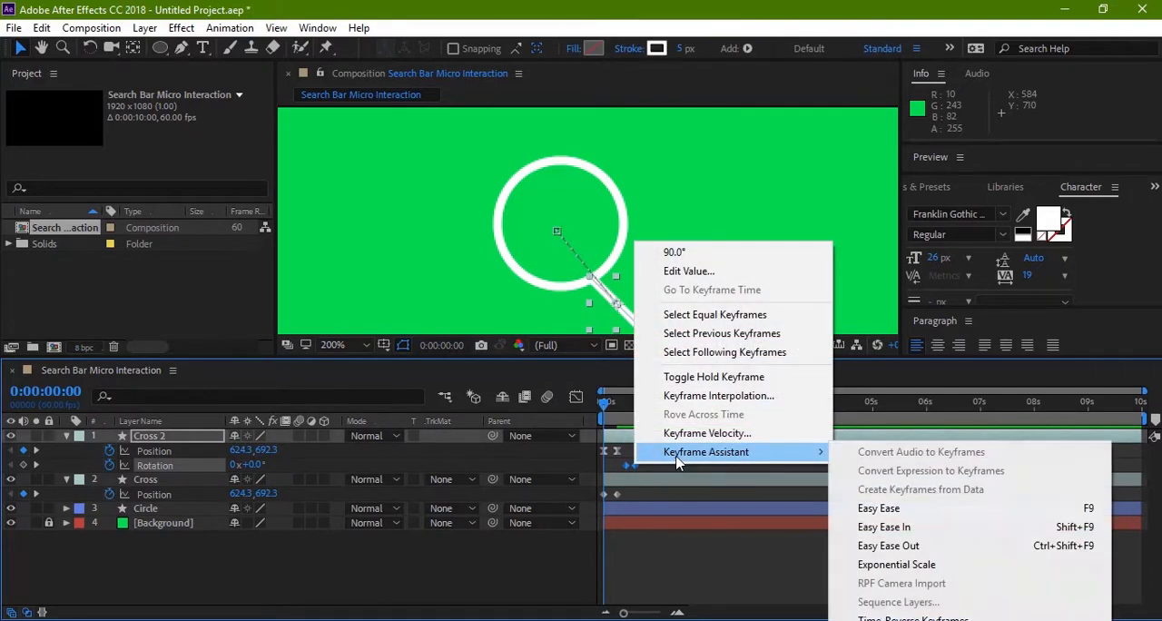
pyautogui.click(876, 509)
# Step: Ease both Position keyframes of the original Cross layer to match the duplicate
pyautogui.click(617, 497)
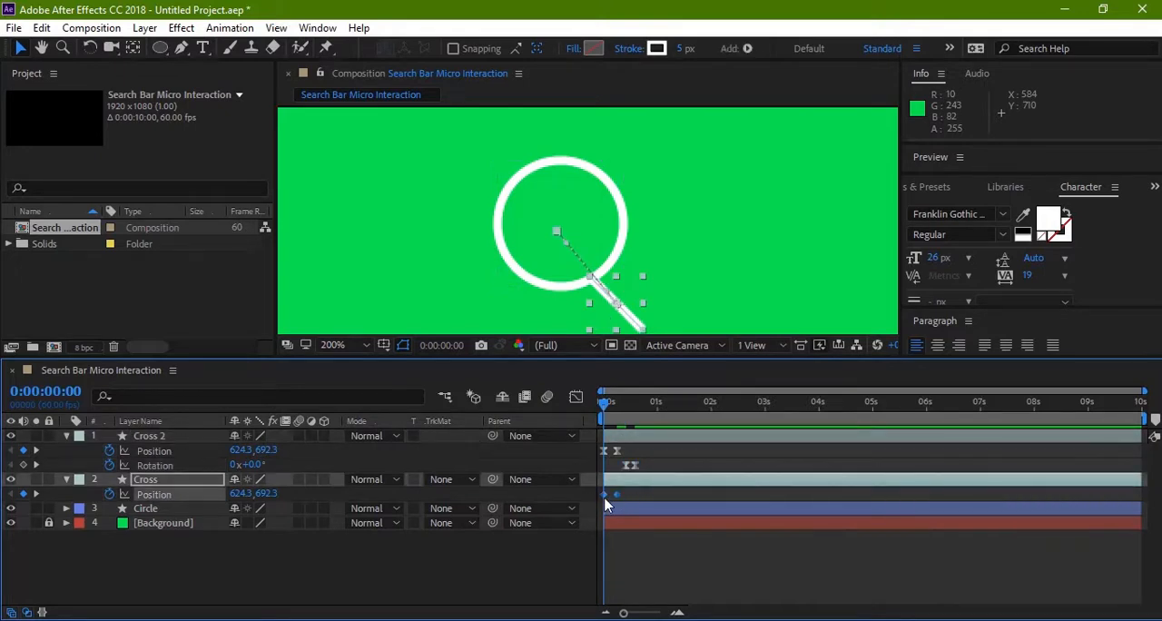
pyautogui.rightClick(617, 497)
pyautogui.moveTo(691, 486)
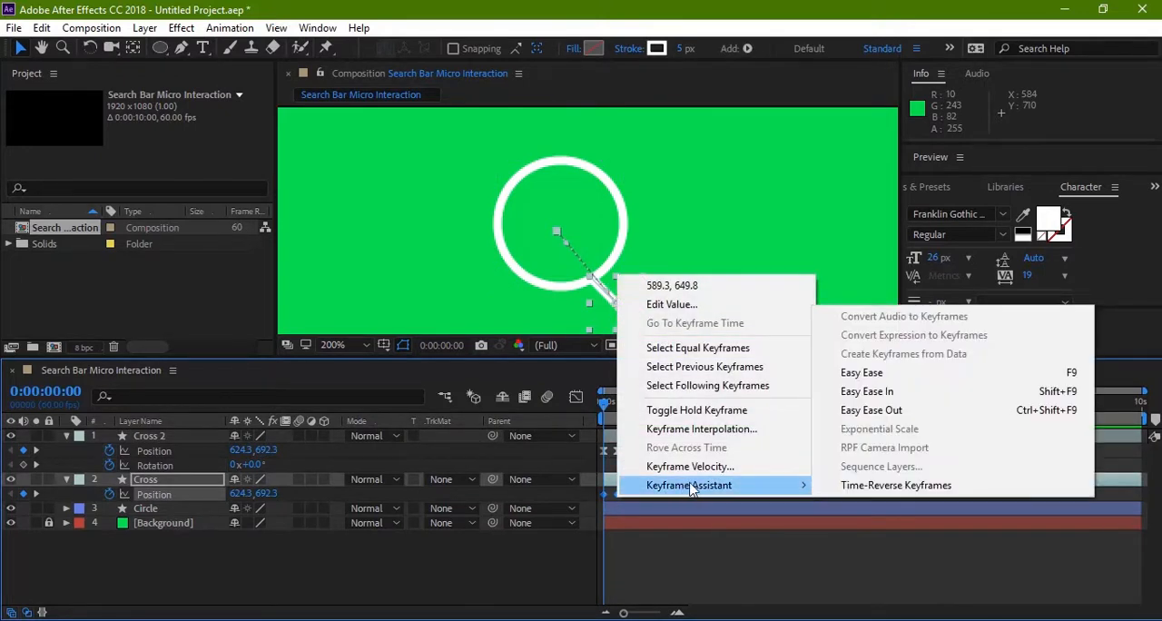
pyautogui.click(864, 391)
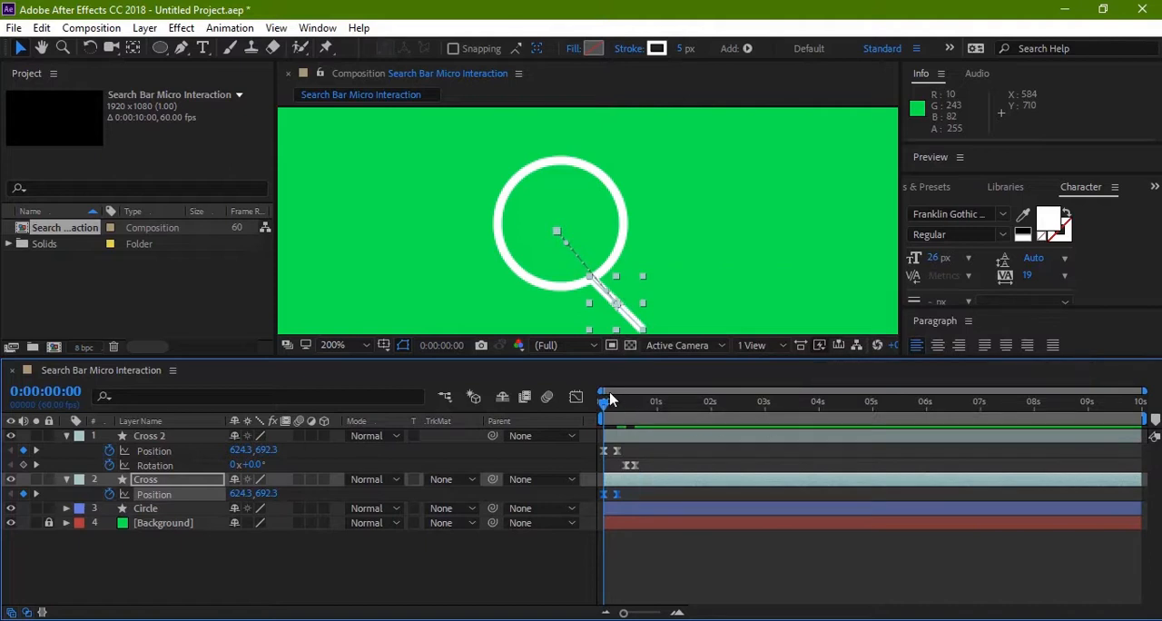
# Step: Preview and scrub the eased cross animation, checking how smoothly the handle moves and rotates, ending at 0:00:00:48
pyautogui.press('space')
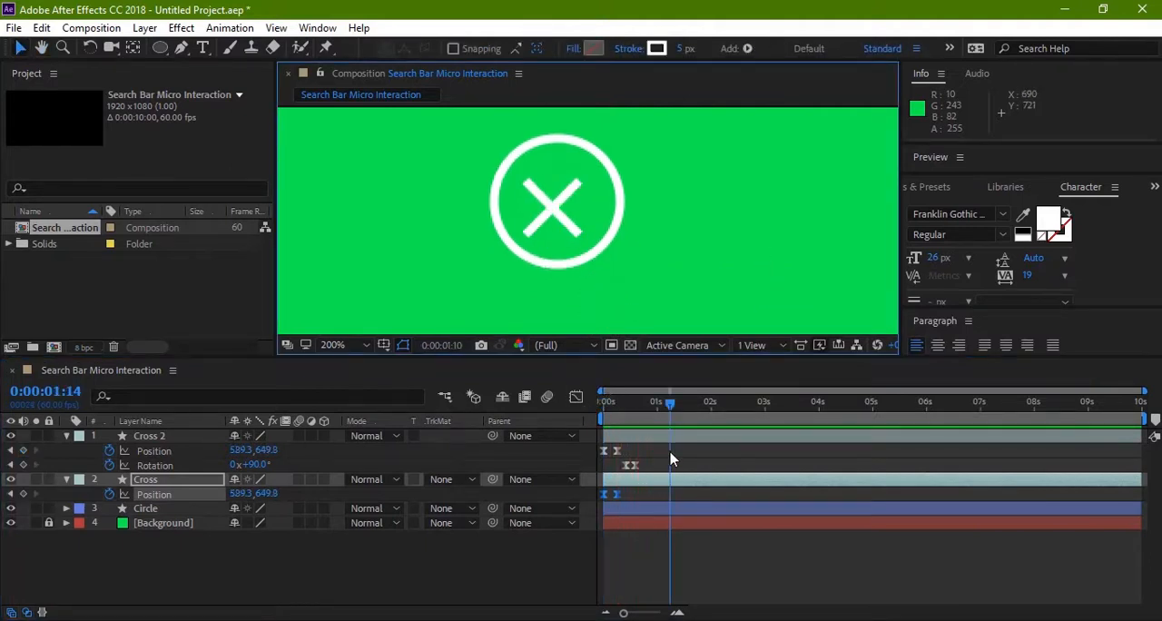
pyautogui.moveTo(676, 405); pyautogui.dragTo(581, 407)
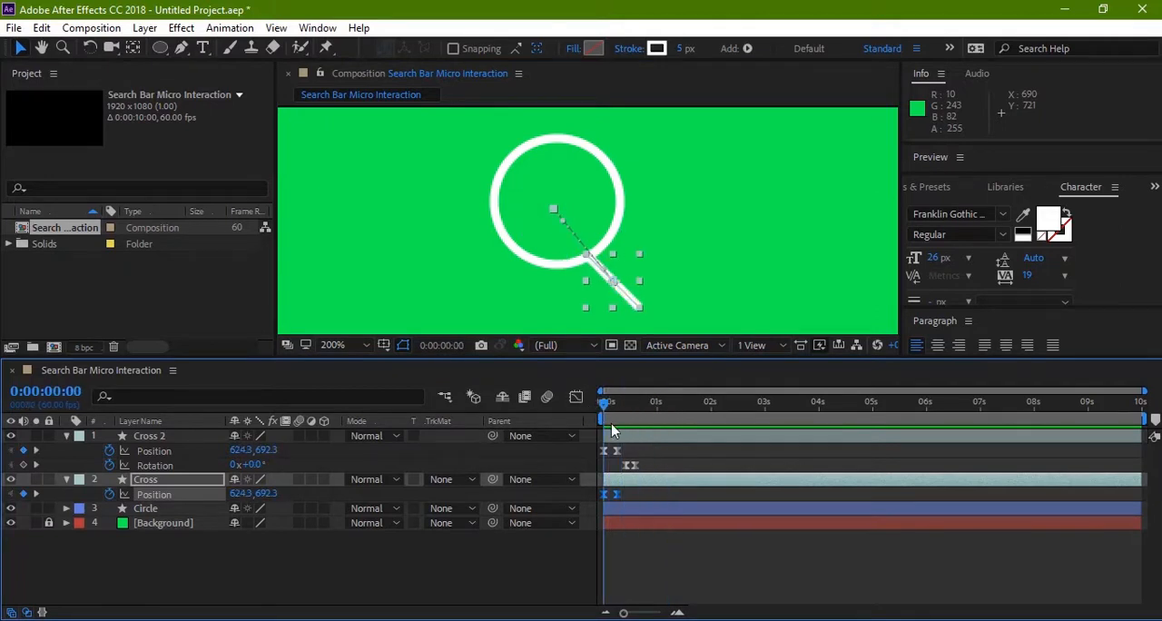
pyautogui.press('space')
pyautogui.moveTo(433, 280); pyautogui.dragTo(443, 259)
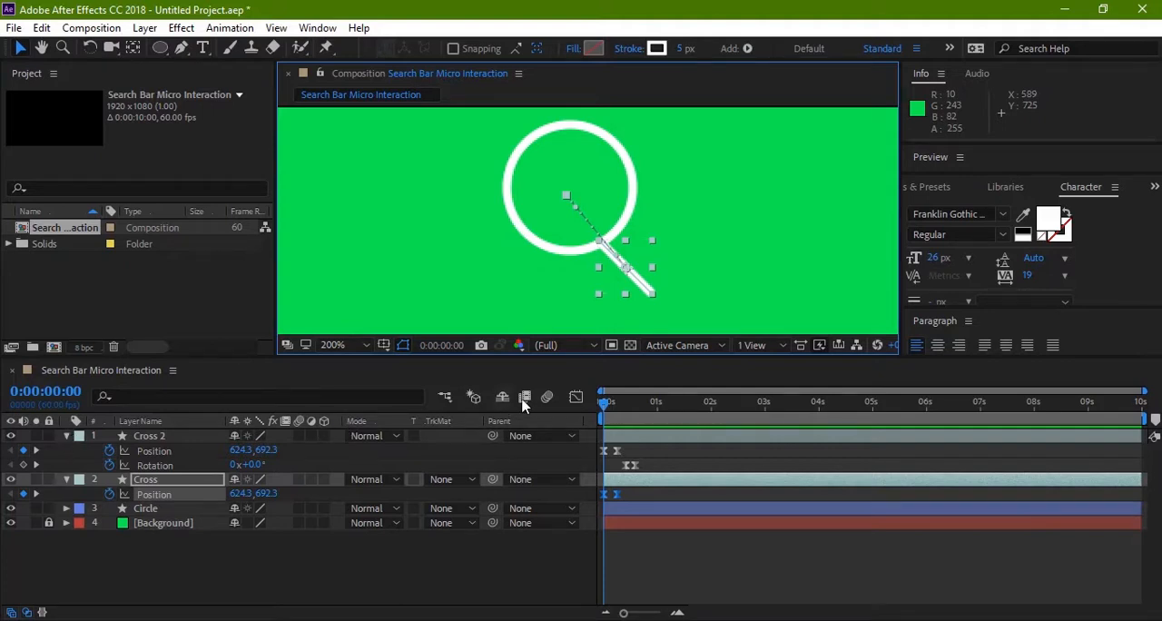
pyautogui.moveTo(605, 402)
pyautogui.mouseDown()
pyautogui.moveTo(648, 403)
pyautogui.moveTo(600, 402)
pyautogui.mouseUp()
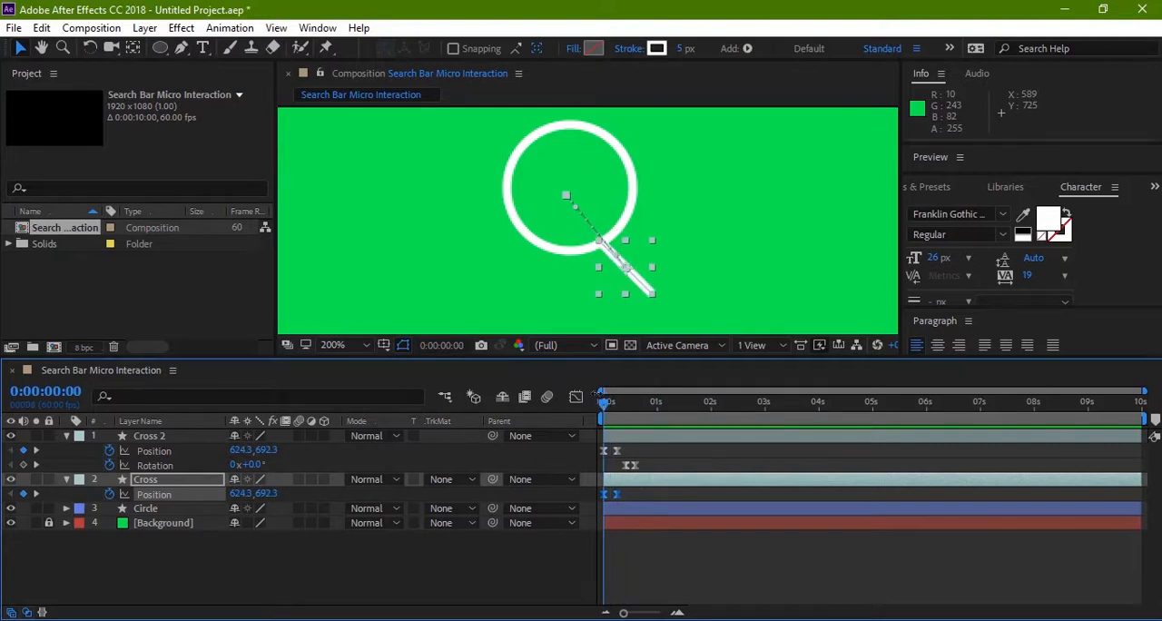
pyautogui.press('h')
pyautogui.moveTo(430, 233); pyautogui.dragTo(432, 244)
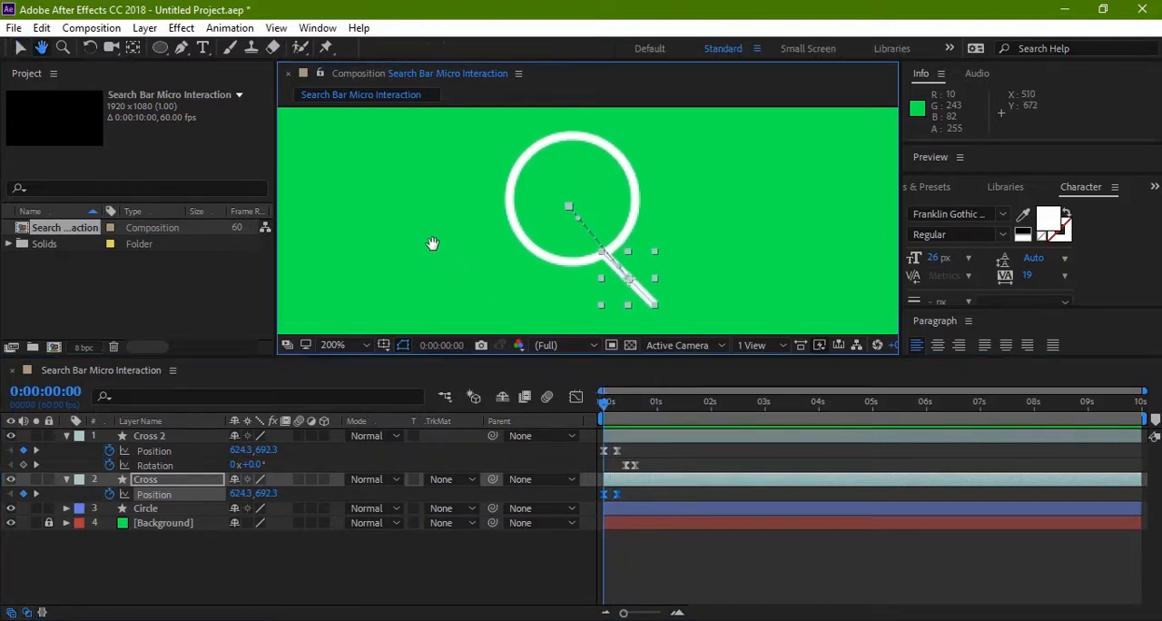
pyautogui.press('v')
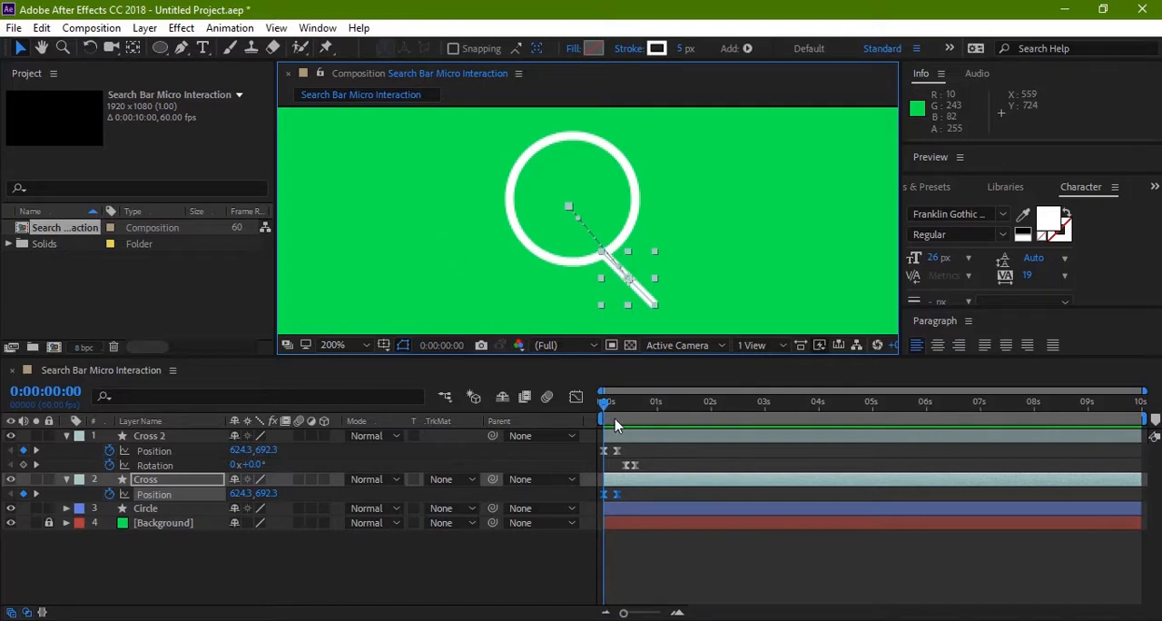
pyautogui.moveTo(609, 404)
pyautogui.mouseDown()
pyautogui.moveTo(652, 410)
pyautogui.moveTo(598, 403)
pyautogui.mouseUp()
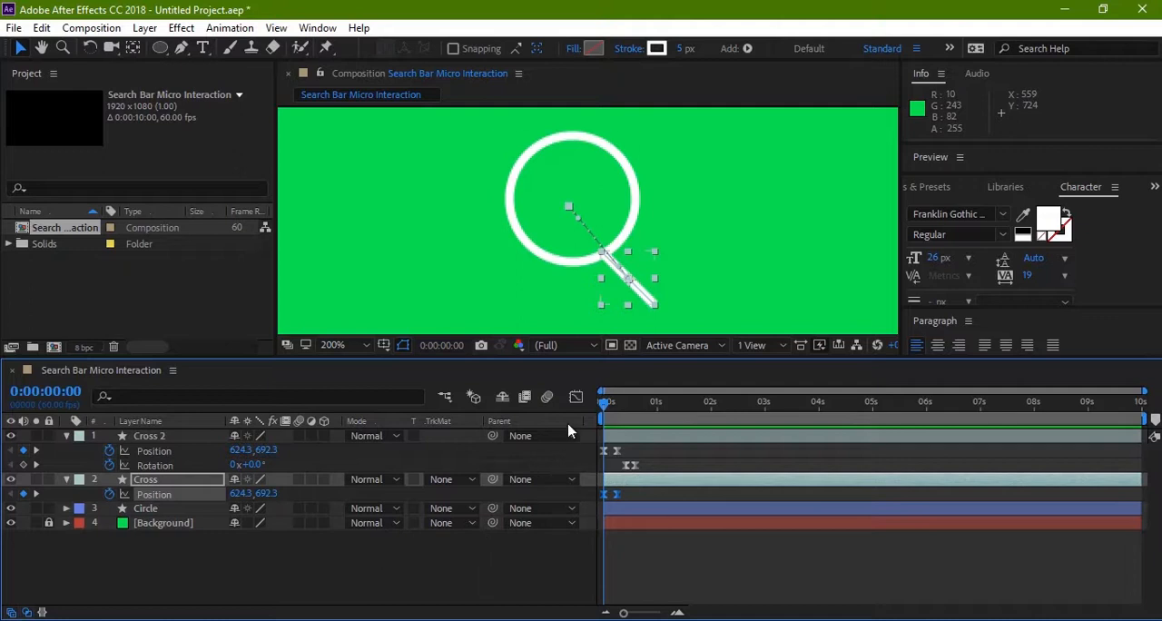
pyautogui.moveTo(612, 406); pyautogui.dragTo(644, 414)
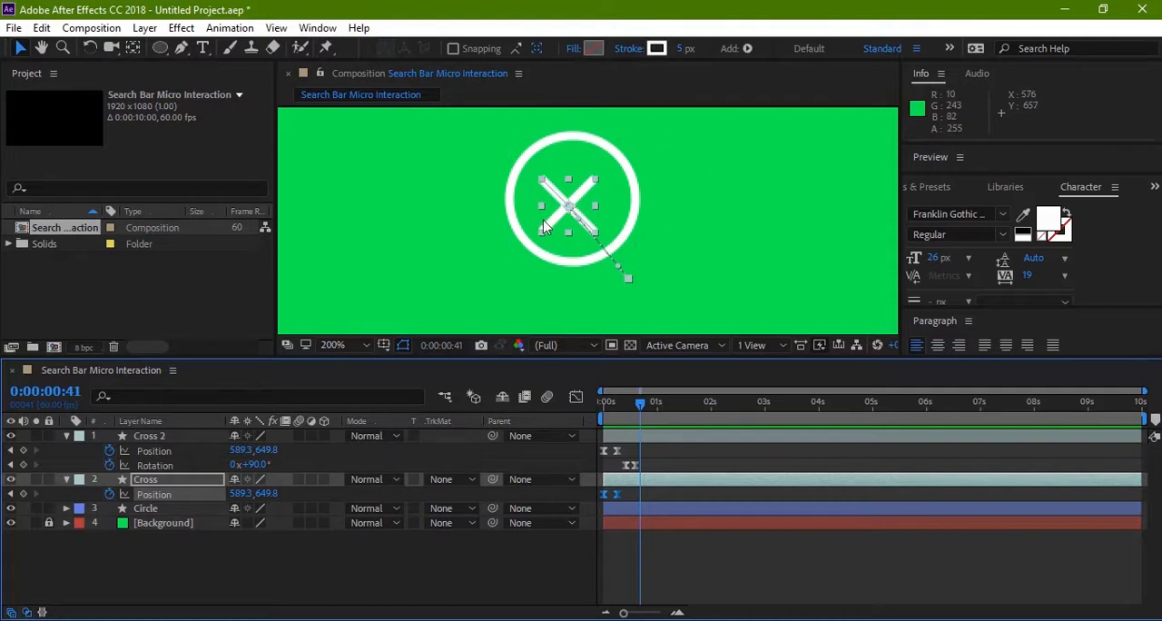
pyautogui.press(',')
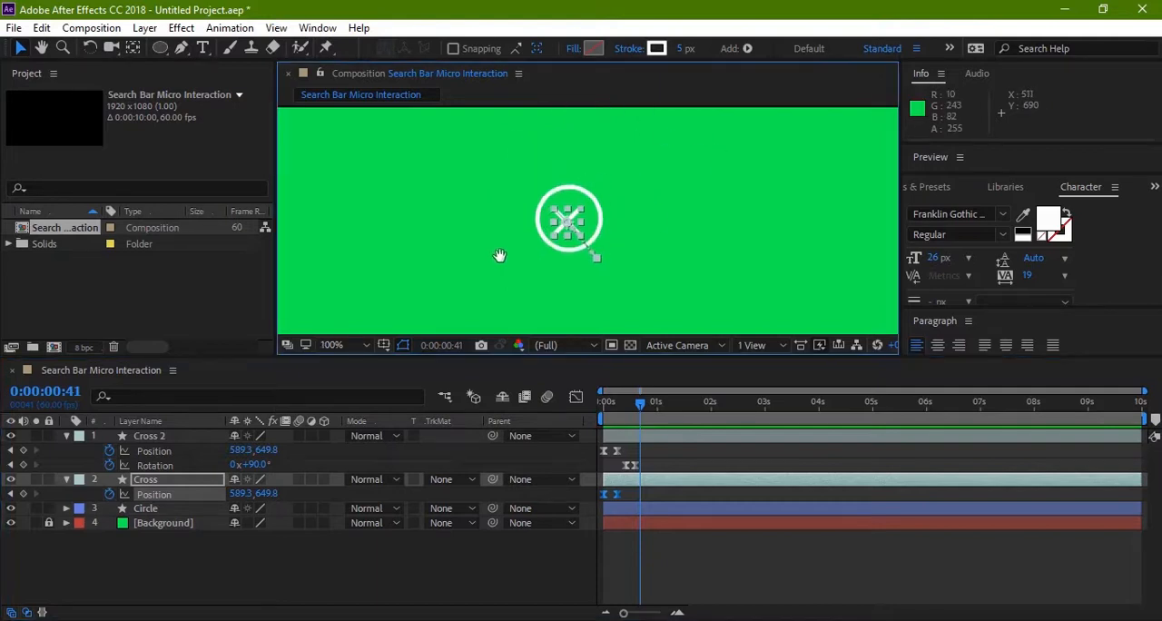
pyautogui.click(474, 261)
pyautogui.click(641, 413)
pyautogui.moveTo(641, 411)
pyautogui.mouseDown()
pyautogui.moveTo(595, 407)
pyautogui.moveTo(650, 413)
pyautogui.moveTo(652, 398)
pyautogui.mouseUp()
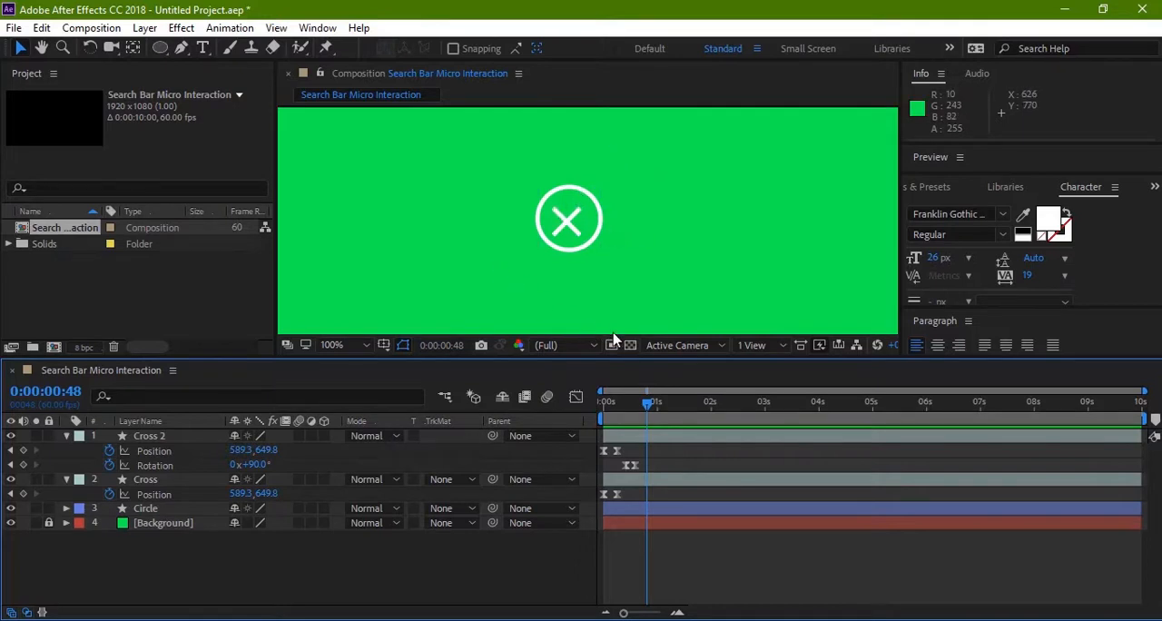
pyautogui.scroll(-3, 731, 306)
pyautogui.scroll(-1, 755, 344)
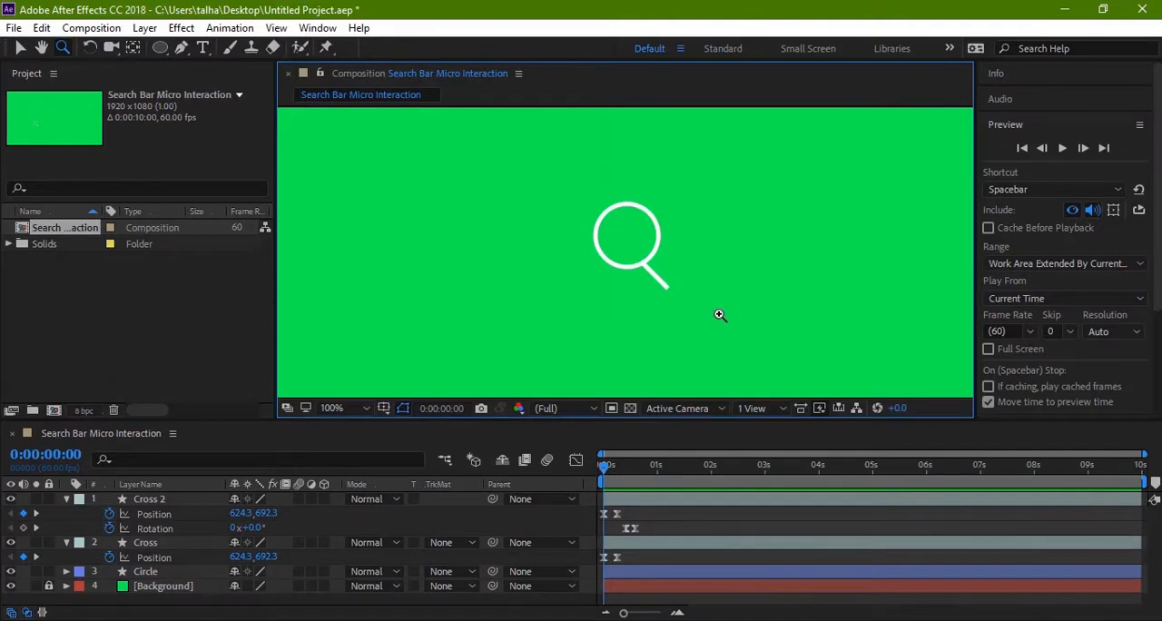
pyautogui.press('v')
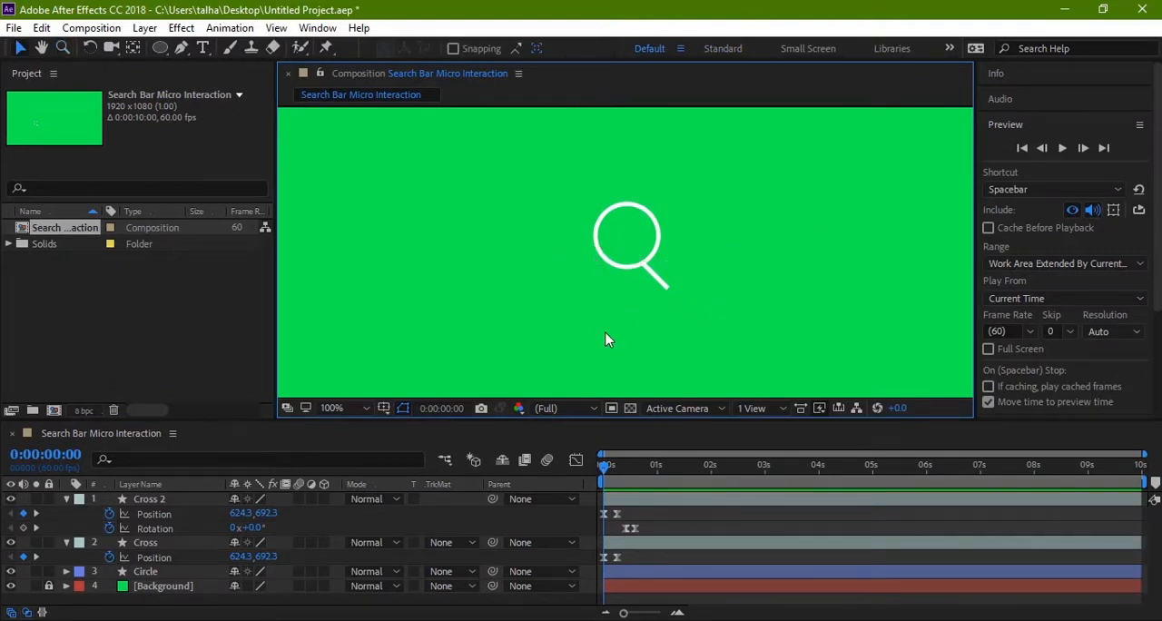
# Step: At 0:00:00:45, add a Size keyframe to the Circle layer's Rectangle Path 1, then advance to 0:00:00:55
pyautogui.moveTo(606, 469); pyautogui.dragTo(637, 467)
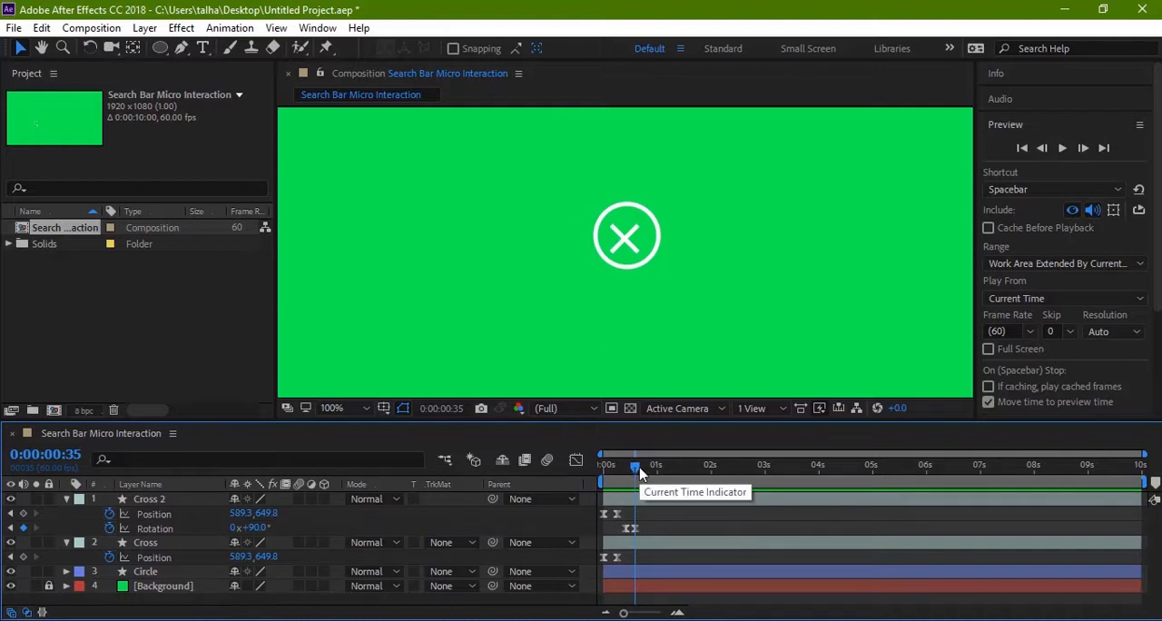
pyautogui.moveTo(640, 471); pyautogui.dragTo(641, 473)
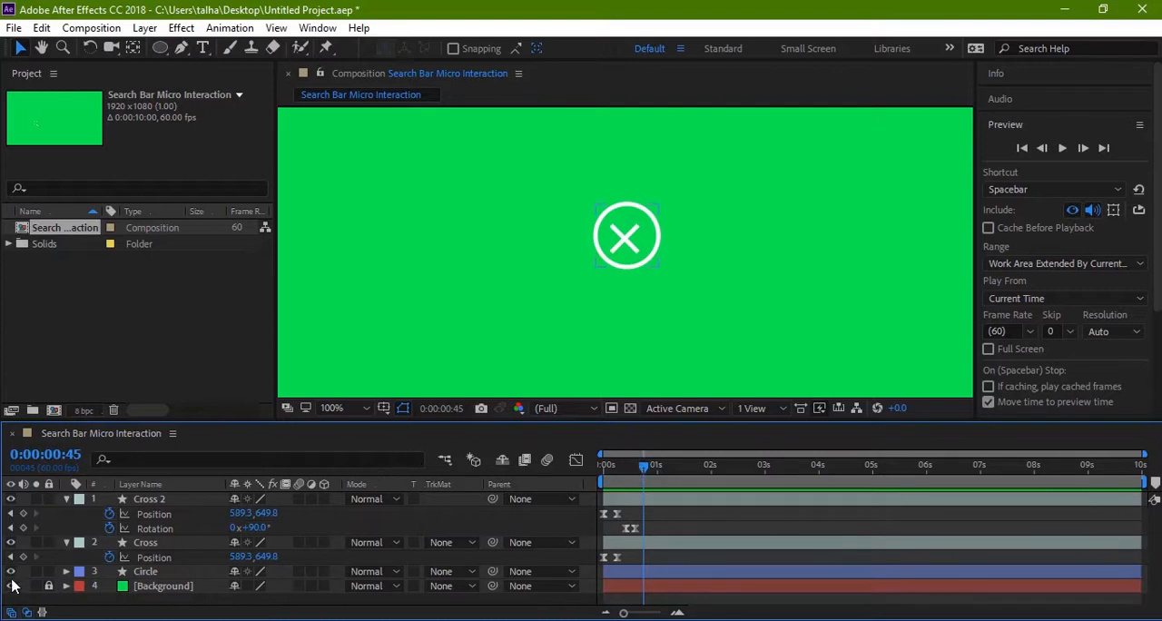
pyautogui.click(65, 572)
pyautogui.scroll(-2, 65, 579)
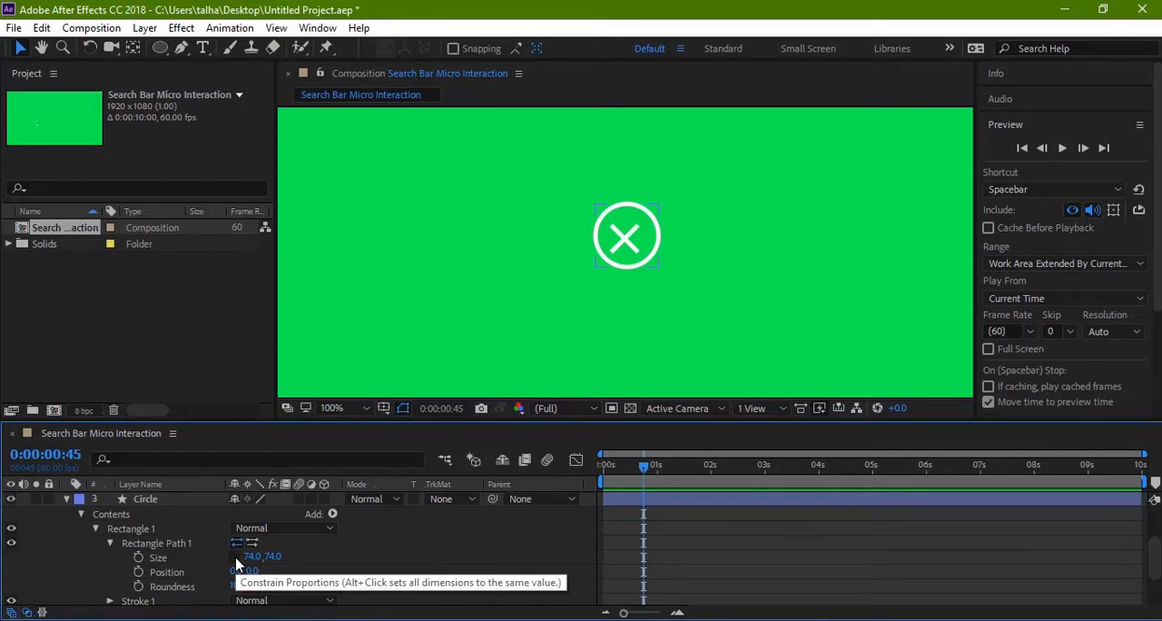
pyautogui.click(138, 557)
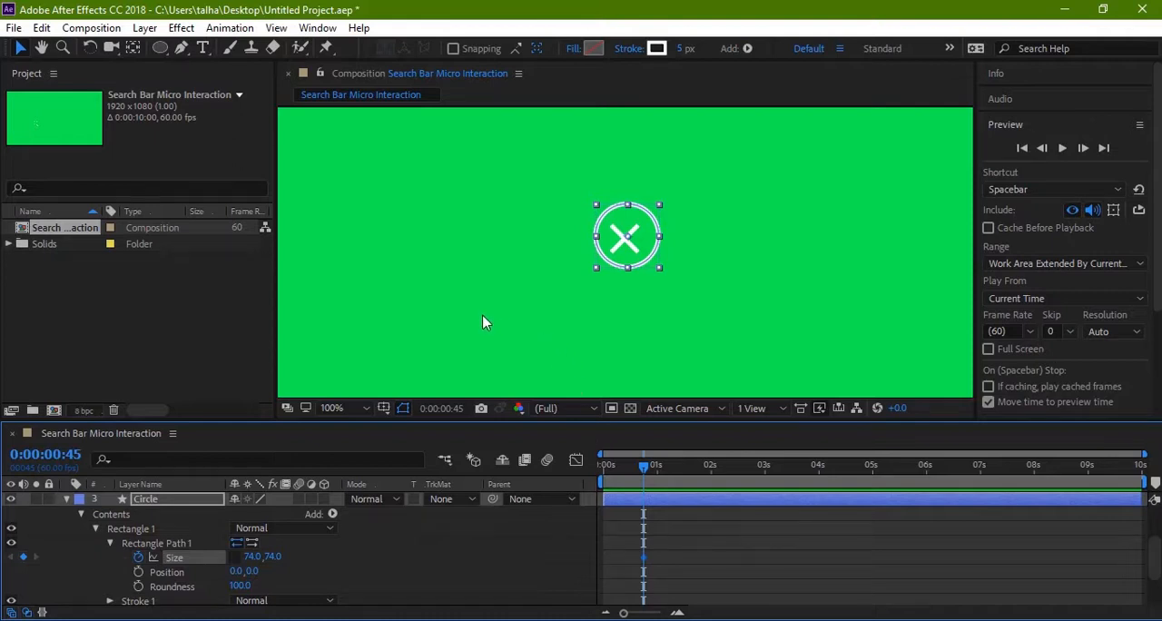
pyautogui.hotkey('shift', 'pagedown')
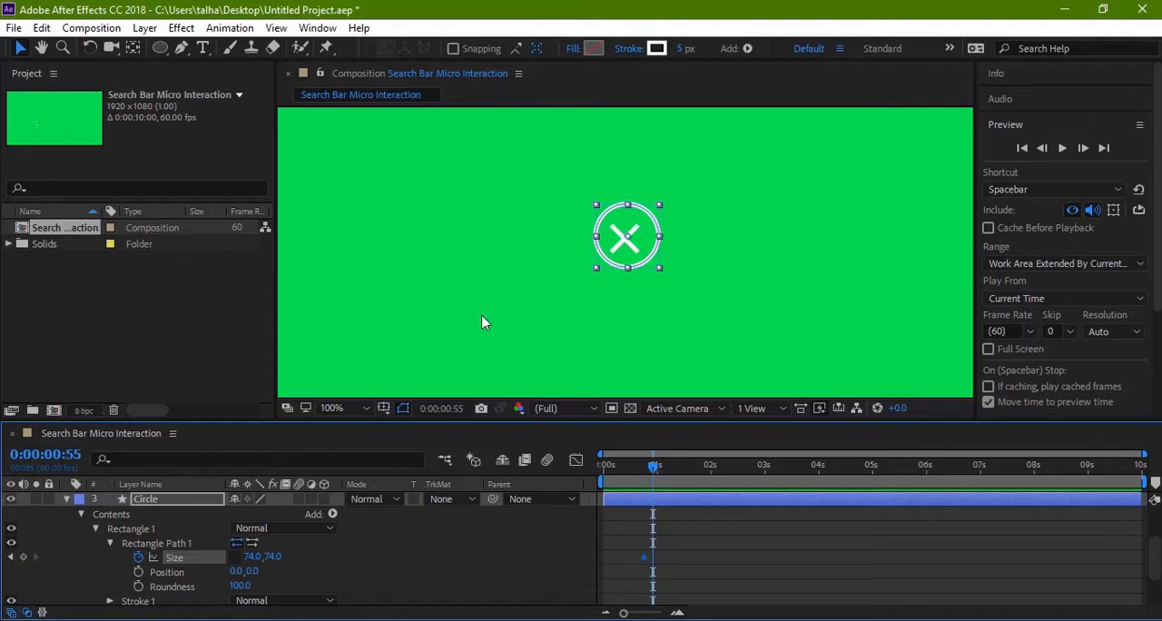
# Step: Try a width of 400 for the Circle layer's Rectangle Path 1 Size at 0:00:00:55
pyautogui.click(252, 556)
pyautogui.write('400')
pyautogui.press('Return')
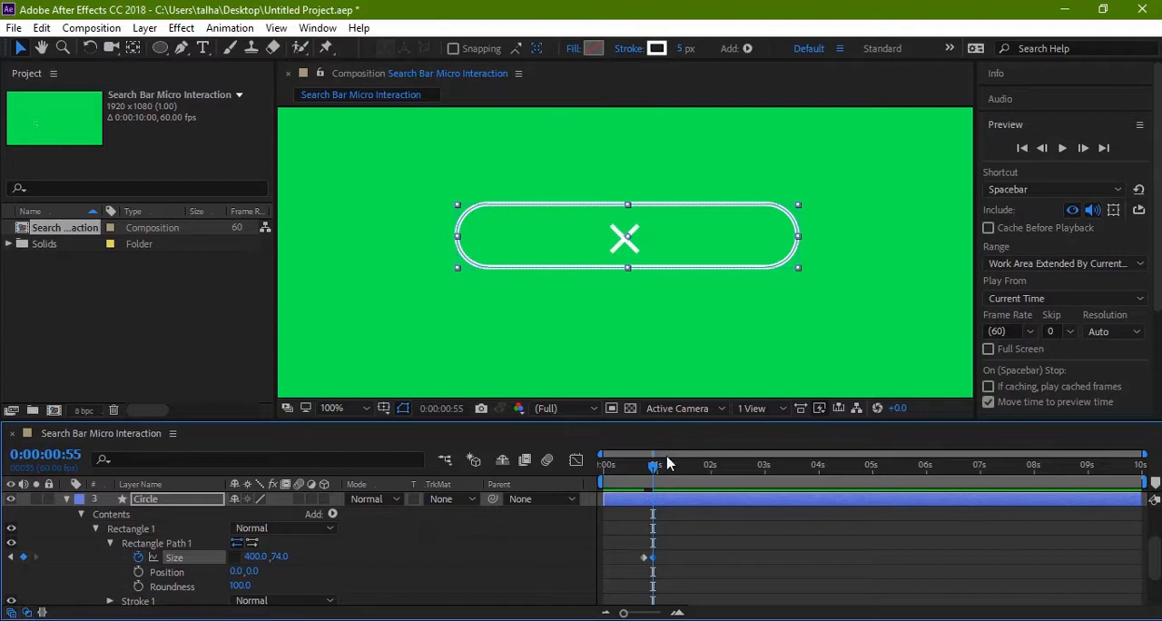
pyautogui.moveTo(653, 466)
pyautogui.mouseDown()
pyautogui.moveTo(642, 467)
pyautogui.moveTo(676, 467)
pyautogui.moveTo(637, 463)
pyautogui.moveTo(683, 472)
pyautogui.moveTo(631, 470)
pyautogui.moveTo(652, 472)
pyautogui.mouseUp()
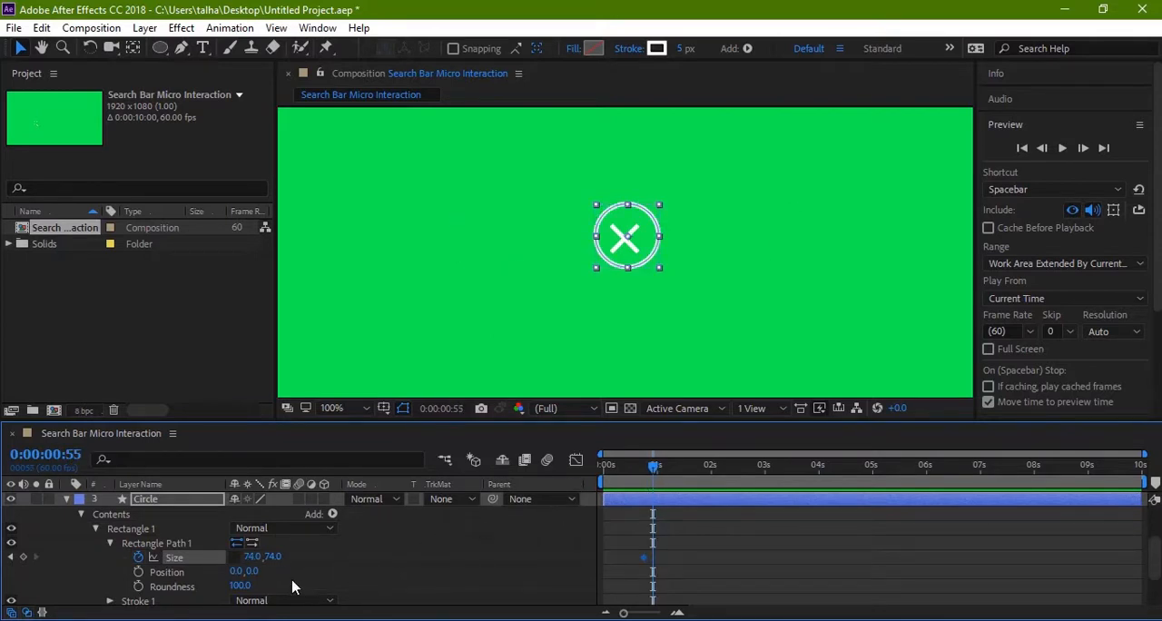
# Step: At 0:00:00:55, set the width of the Circle layer's Rectangle Path 1 Size to 600
pyautogui.click(254, 556)
pyautogui.write('600')
pyautogui.press('Return')
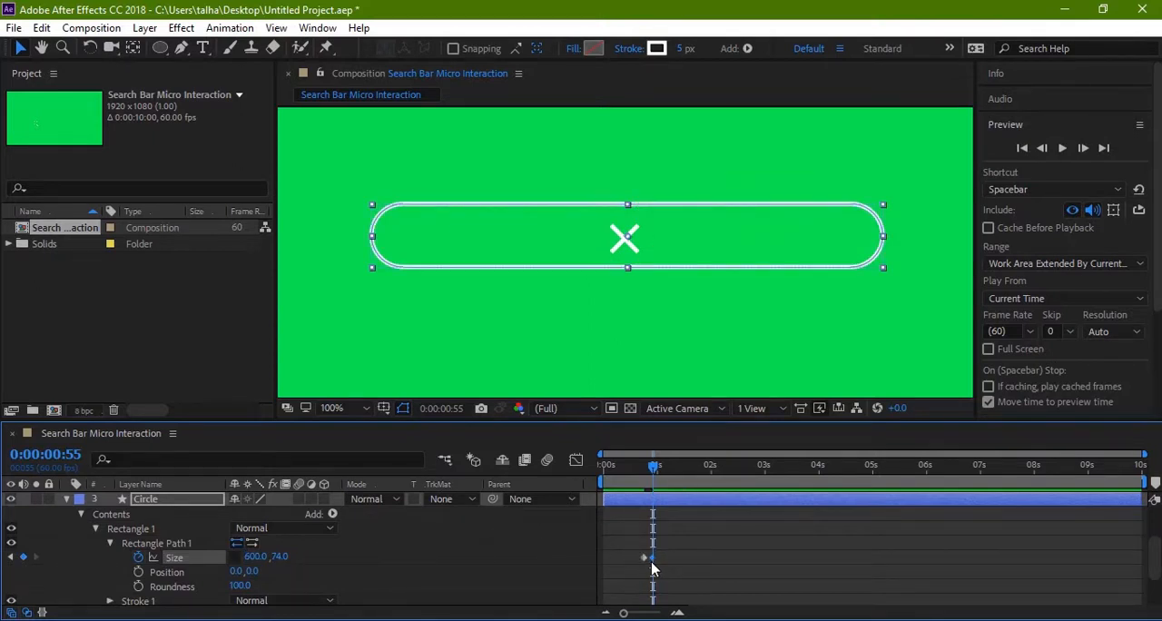
# Step: Move the Circle layer's 600-wide Size keyframe to 0:00:00:58
pyautogui.moveTo(652, 565); pyautogui.dragTo(658, 565)
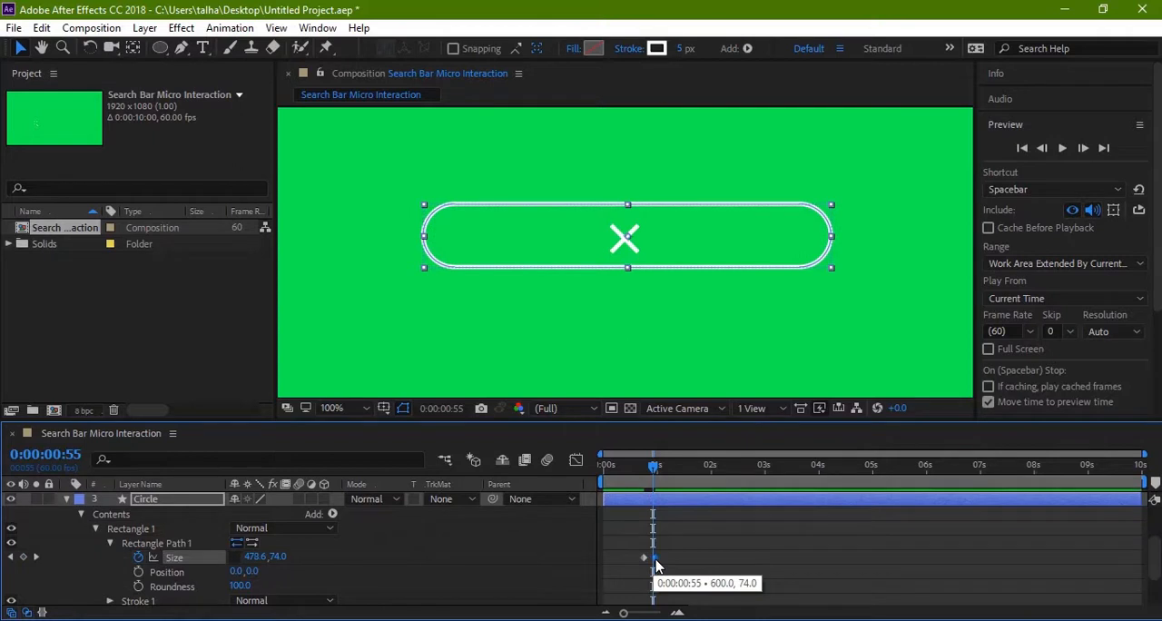
pyautogui.click(664, 467)
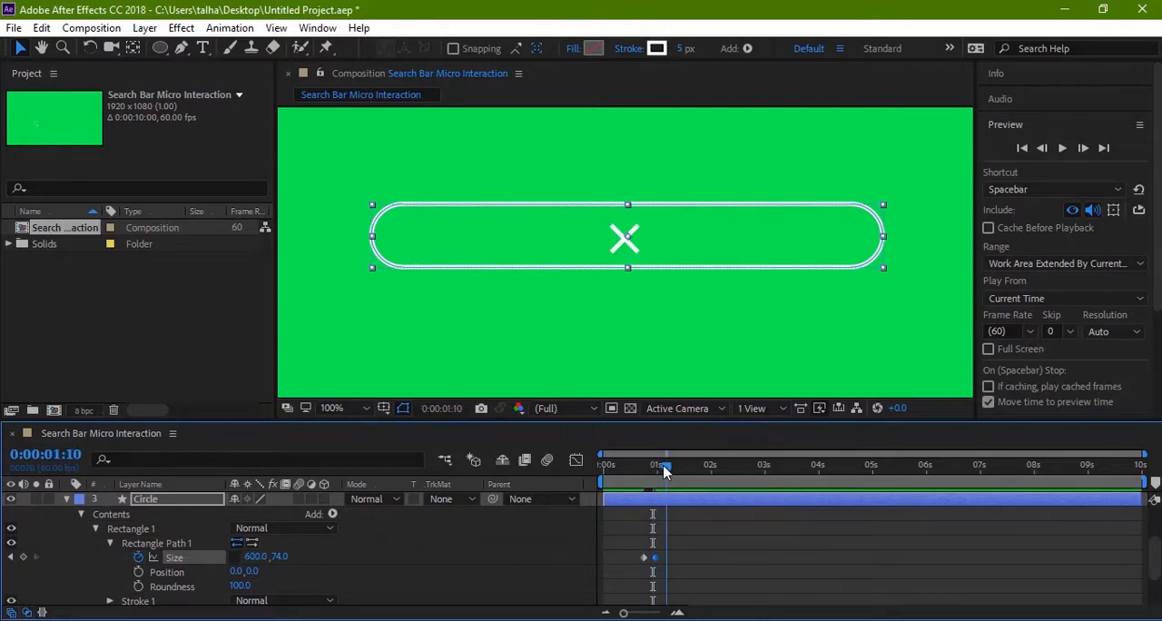
pyautogui.moveTo(664, 467)
pyautogui.mouseDown()
pyautogui.moveTo(635, 470)
pyautogui.moveTo(659, 479)
pyautogui.mouseUp()
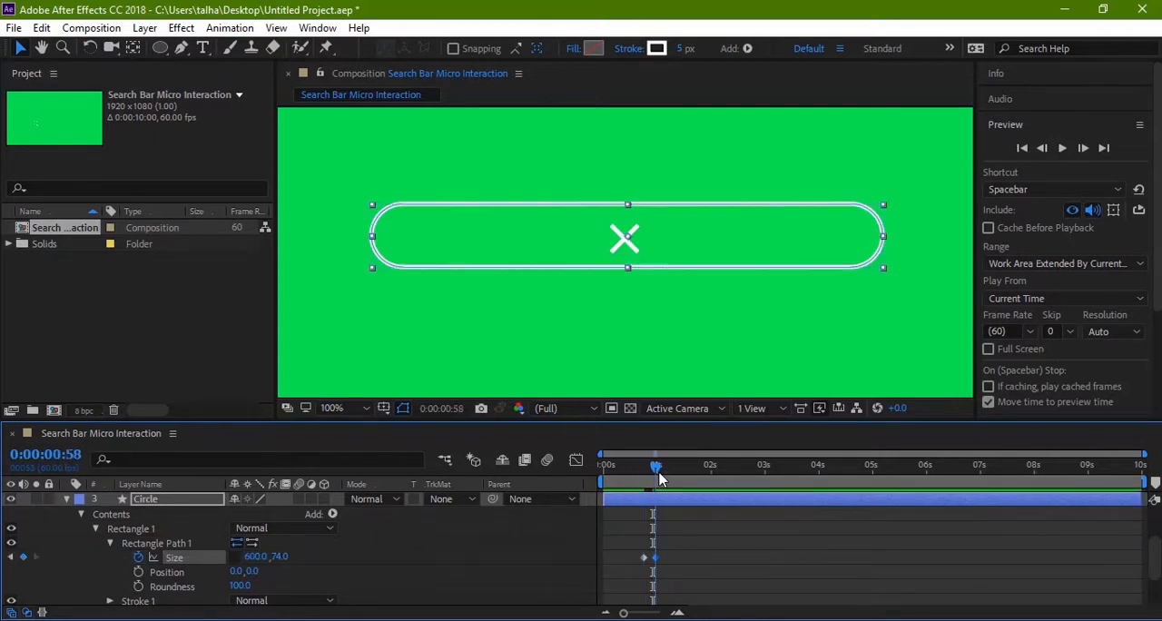
pyautogui.click(773, 349)
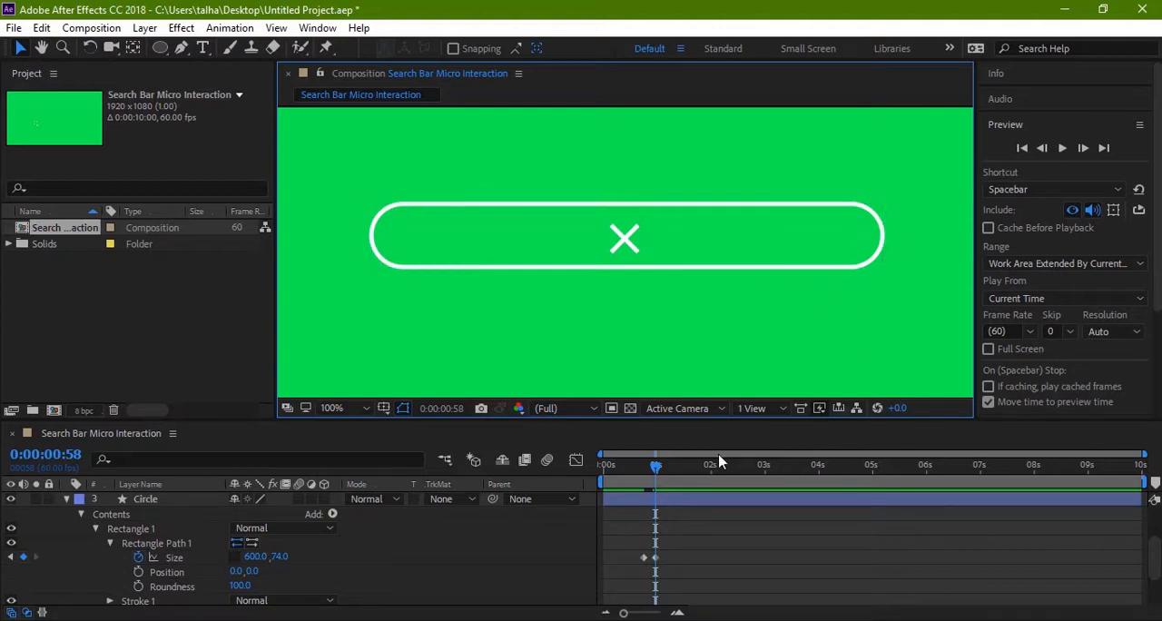
# Step: Apply Easy Ease to both Size keyframes of the Circle layer's Rectangle Path 1
pyautogui.scroll(2, 388, 528)
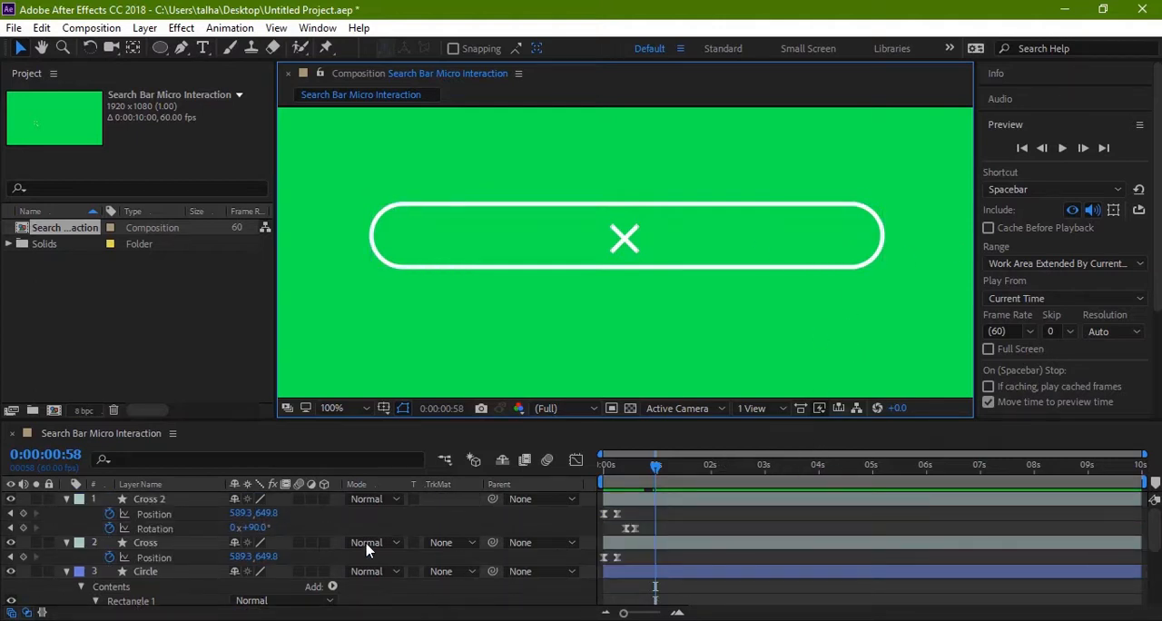
pyautogui.scroll(-3, 669, 513)
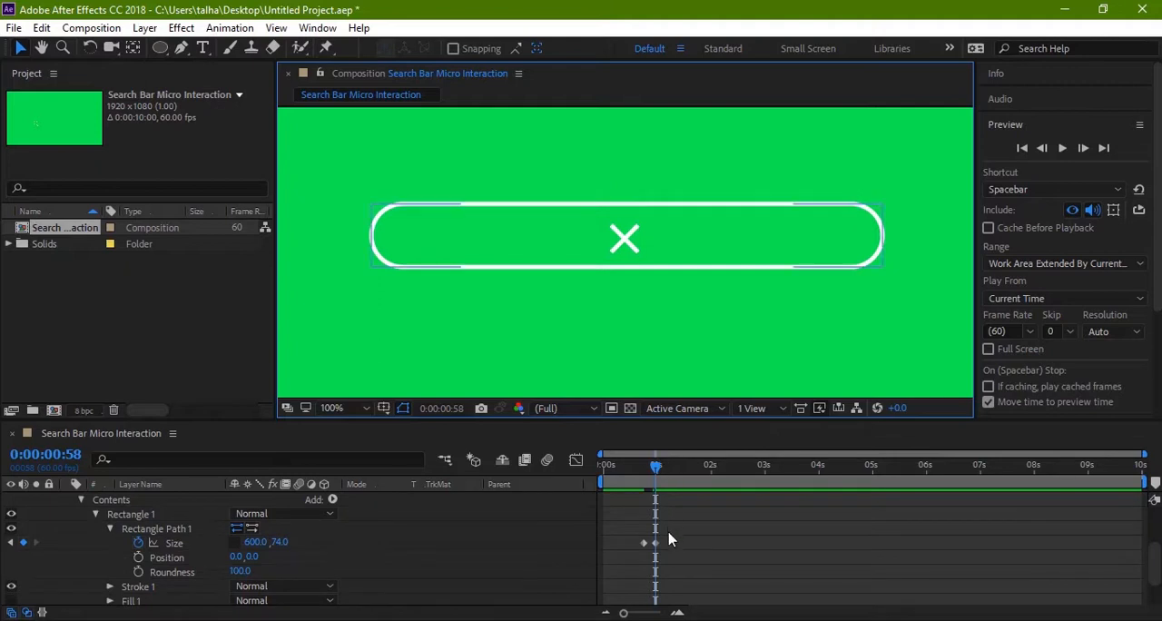
pyautogui.click(643, 542)
pyautogui.rightClick(644, 543)
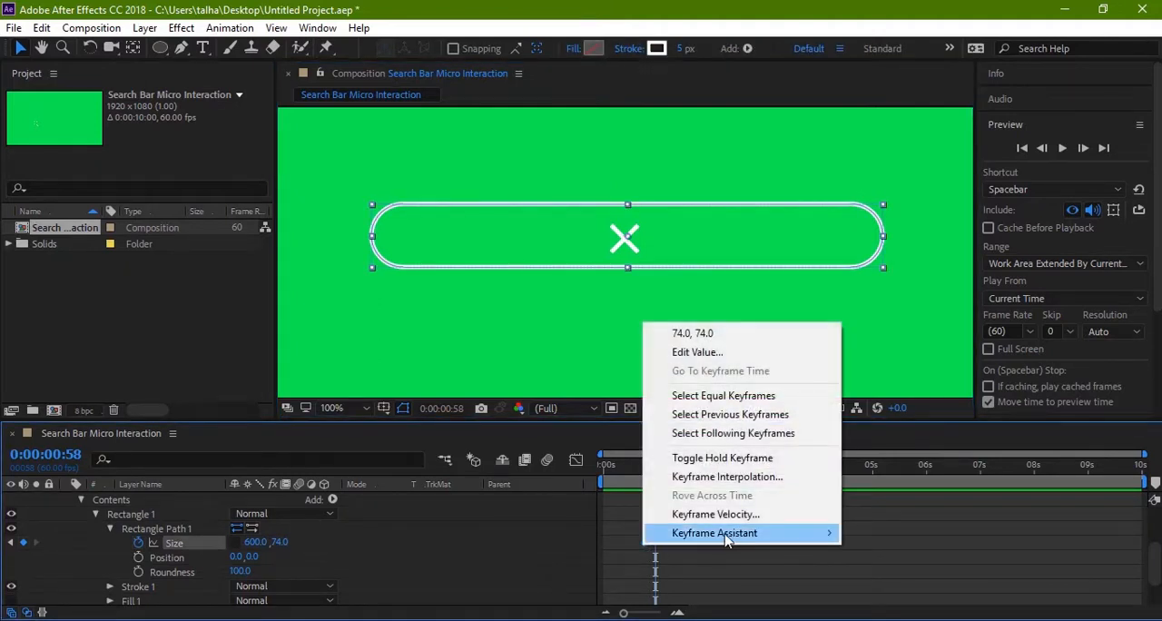
pyautogui.moveTo(726, 537)
pyautogui.click(890, 418)
# Step: At 0:00:00:45, add a Position keyframe to the Cross 2 layer
pyautogui.scroll(3, 764, 560)
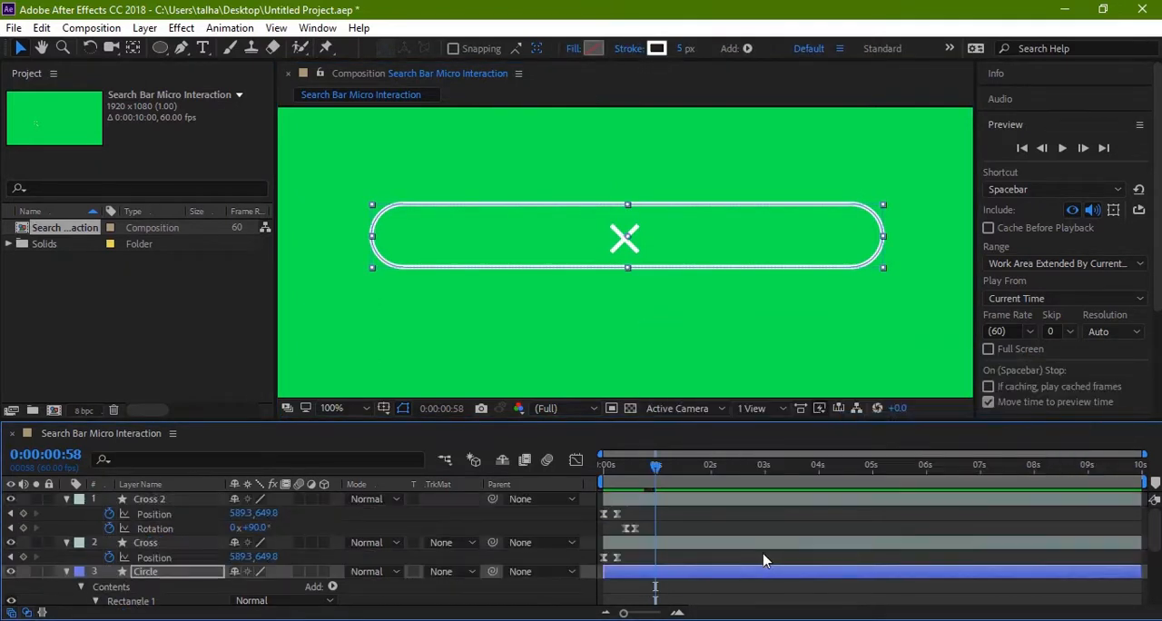
pyautogui.scroll(-3, 700, 499)
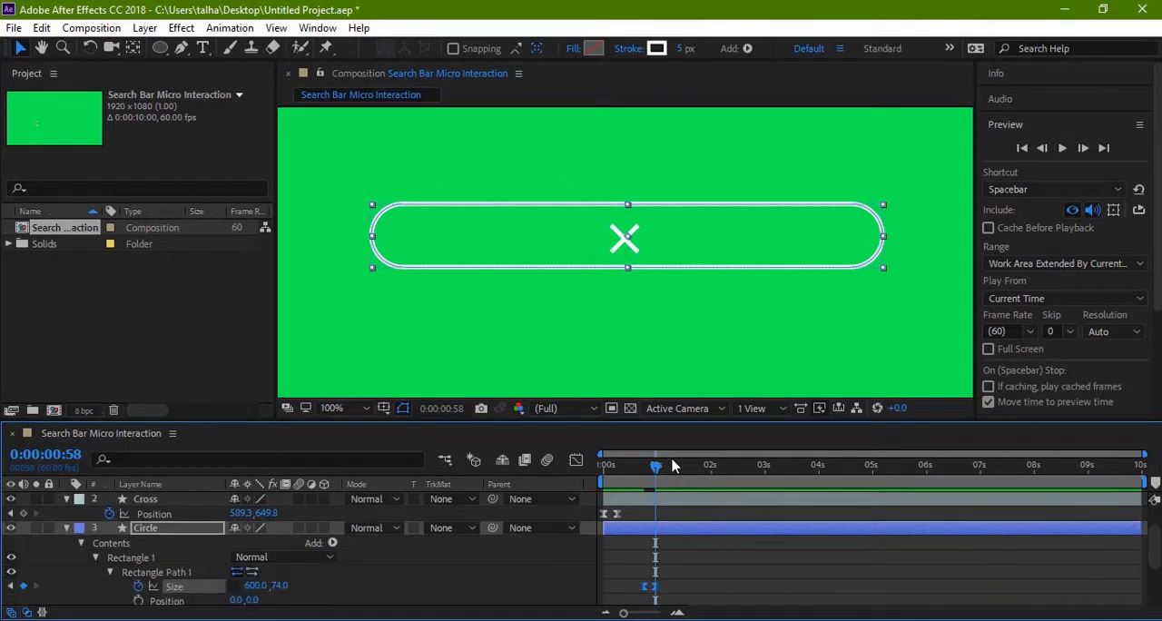
pyautogui.moveTo(655, 466); pyautogui.dragTo(643, 472)
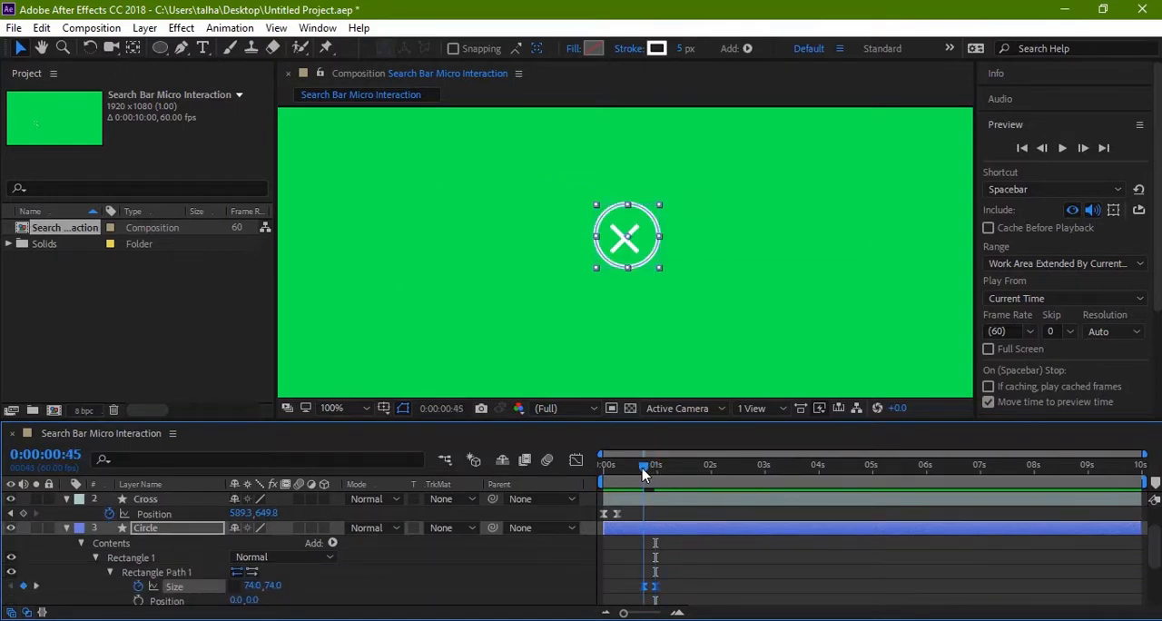
pyautogui.scroll(3, 718, 545)
pyautogui.scroll(-6, 718, 546)
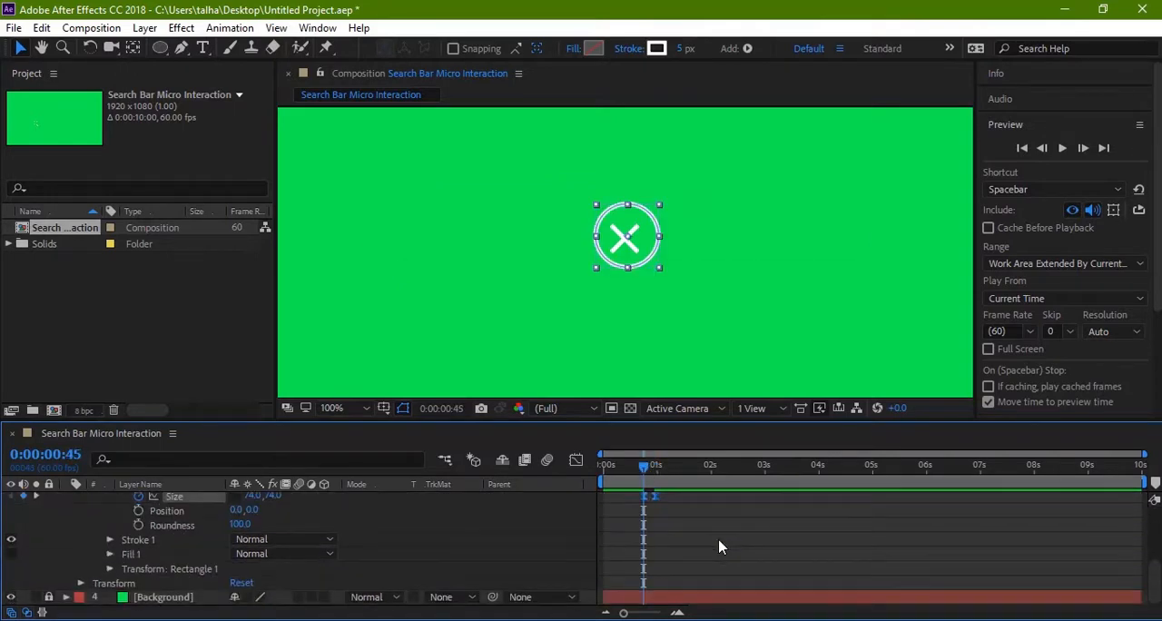
pyautogui.scroll(5, 717, 546)
pyautogui.scroll(3, 717, 546)
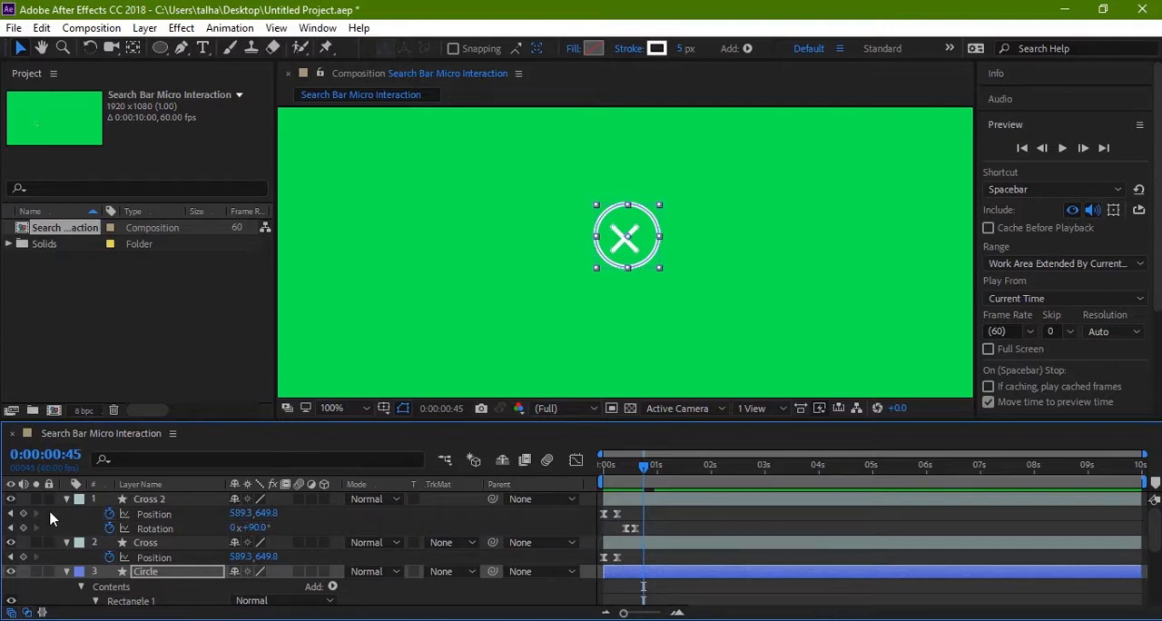
pyautogui.click(24, 513)
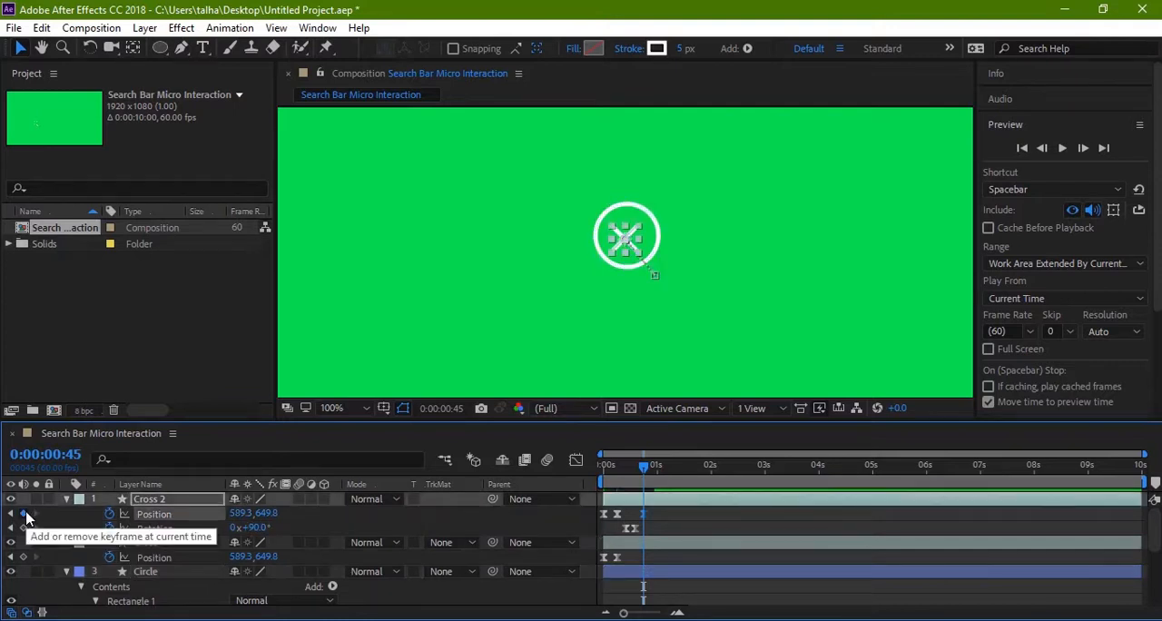
# Step: At 0:00:00:58, move the Cross 2 line horizontally to the search bar's right end, to Position 849.3, 649.8
pyautogui.scroll(-3, 669, 518)
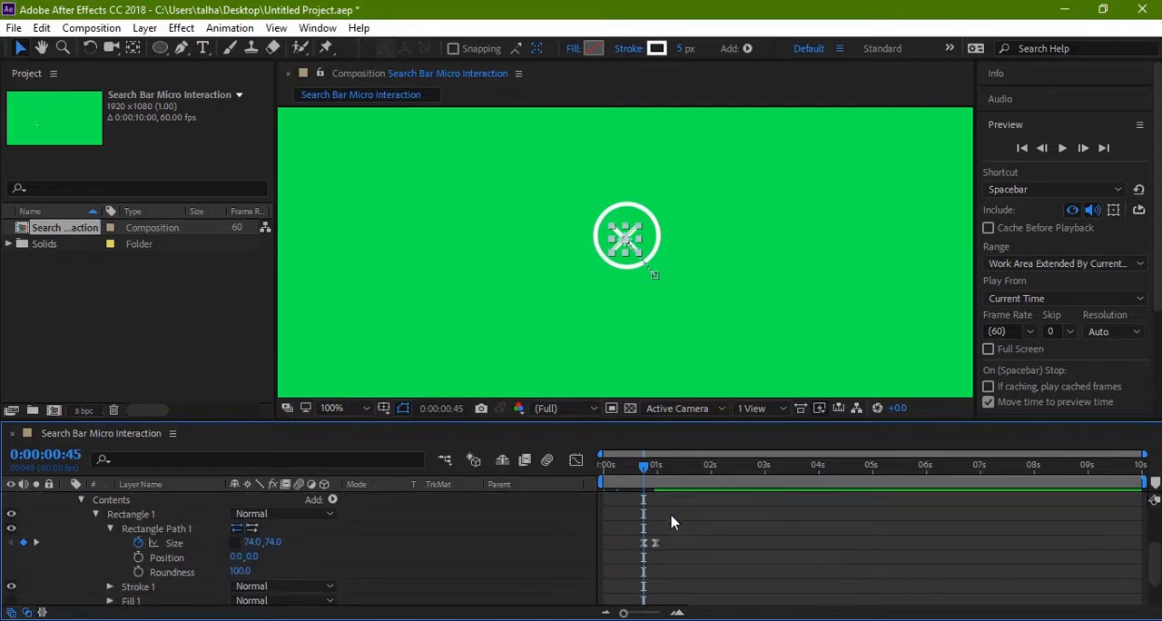
pyautogui.moveTo(650, 472); pyautogui.dragTo(656, 470)
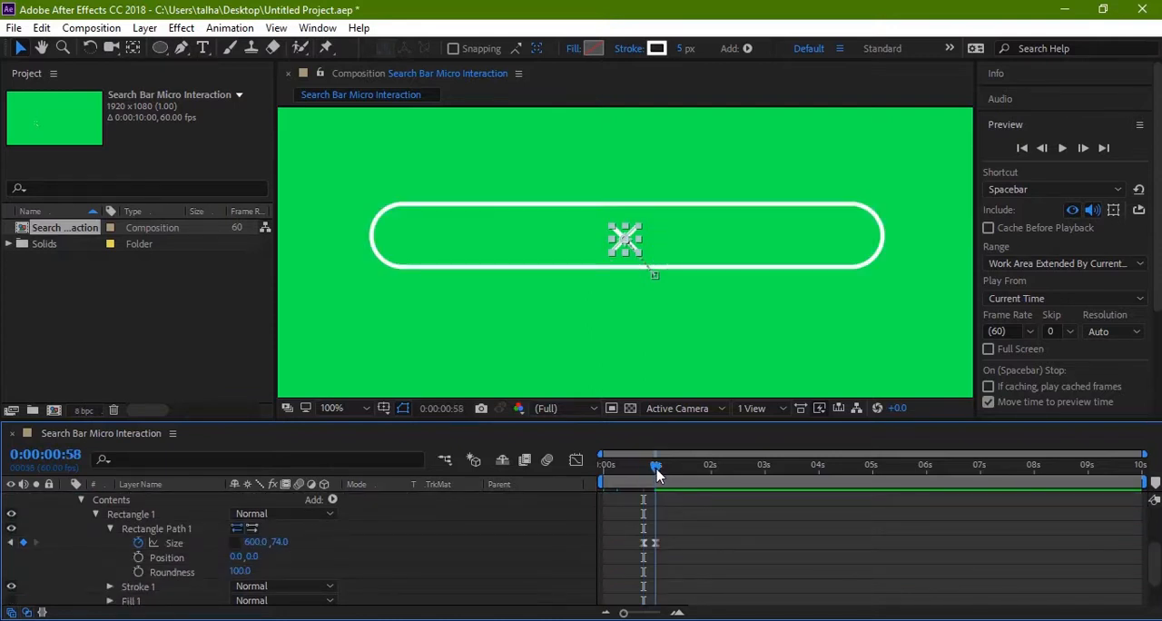
pyautogui.scroll(3, 705, 526)
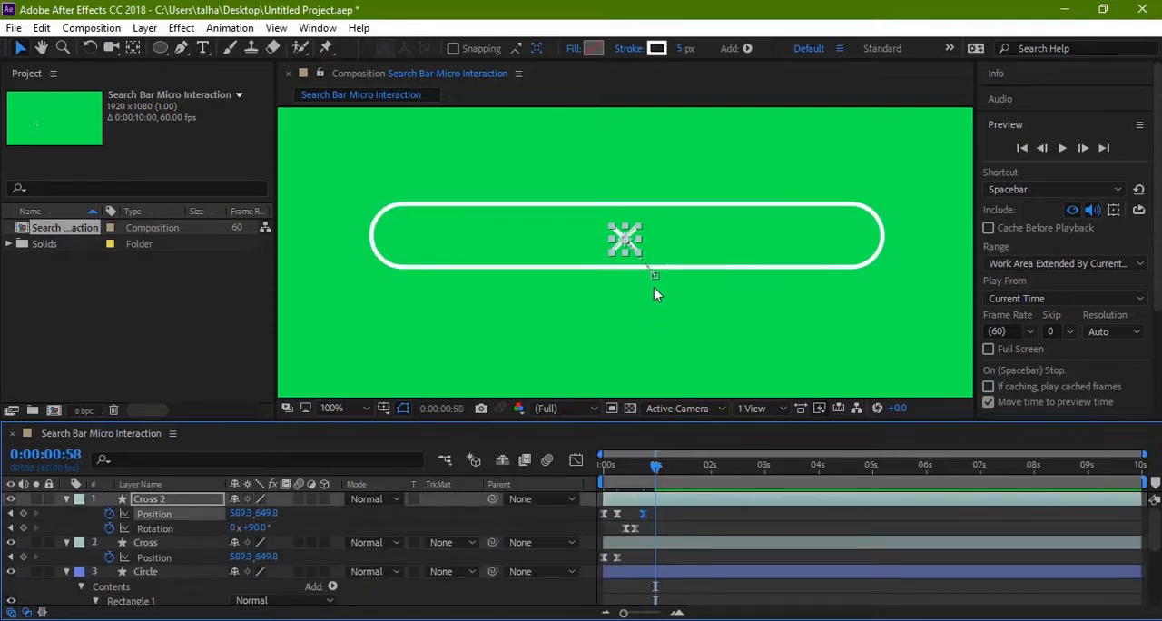
pyautogui.click(632, 238)
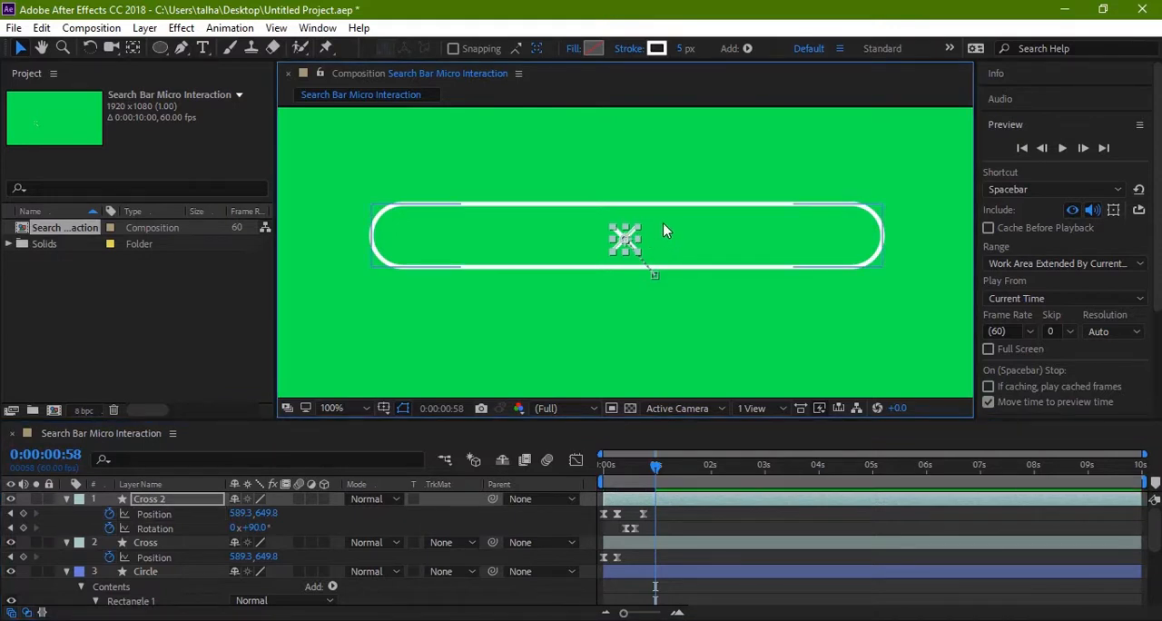
pyautogui.hotkey('ctrl', 'z')
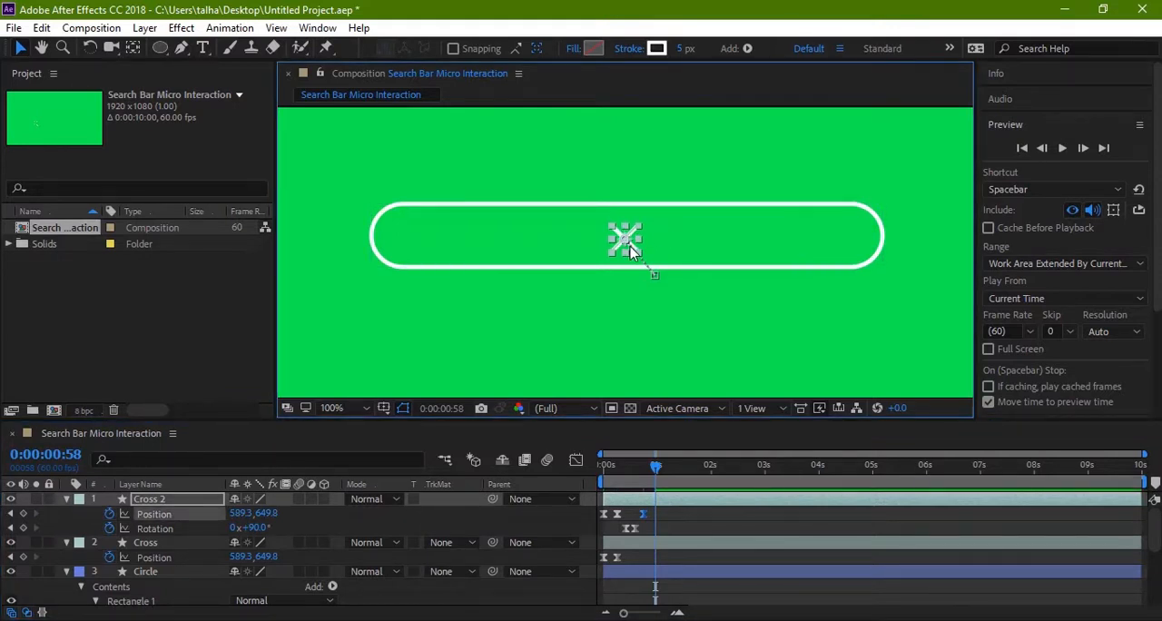
pyautogui.moveTo(629, 247); pyautogui.dragTo(849, 238)
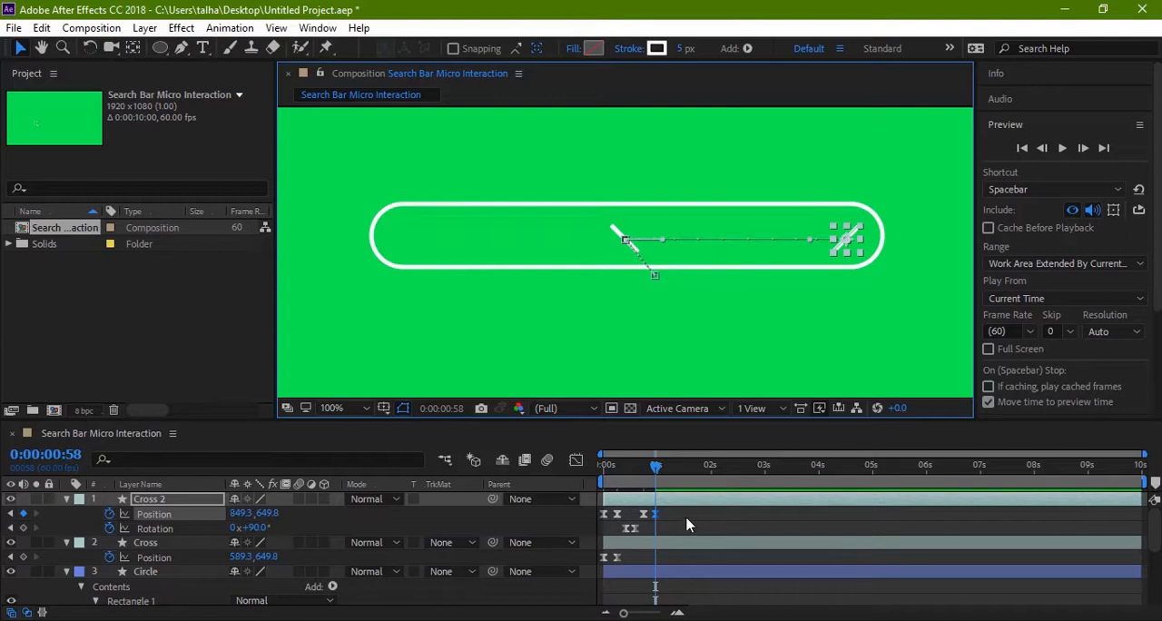
# Step: Copy the Cross 2 layer's last two Position keyframes onto the Cross layer at 0:00:00:58
pyautogui.click(646, 516)
pyautogui.click(646, 516)
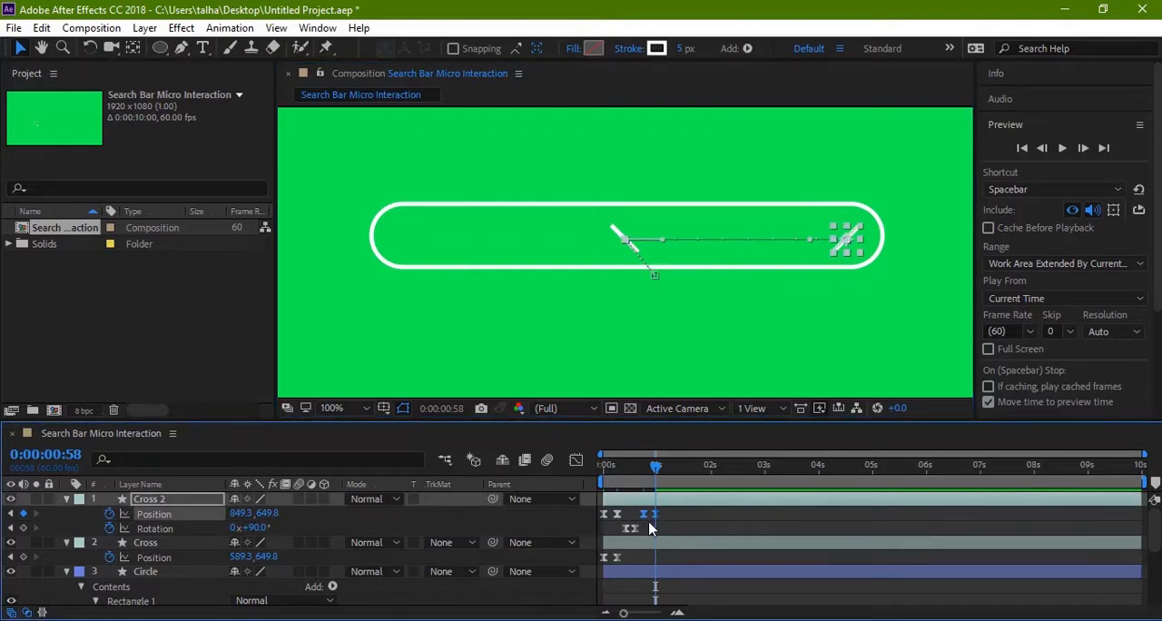
pyautogui.click(172, 544)
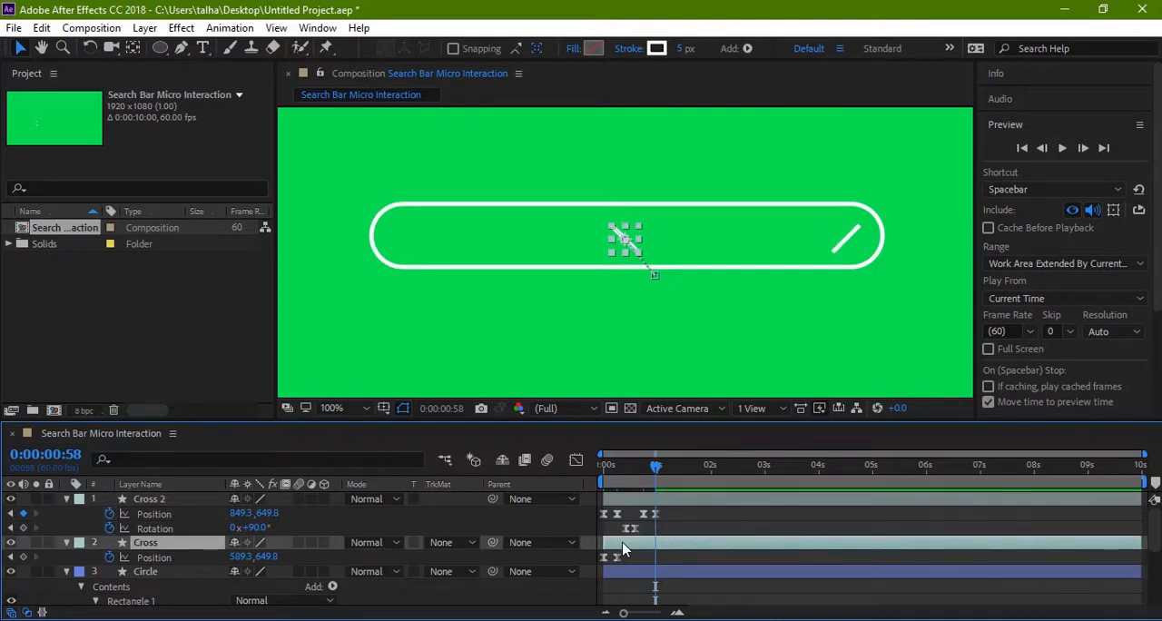
pyautogui.hotkey('ctrl', 'v')
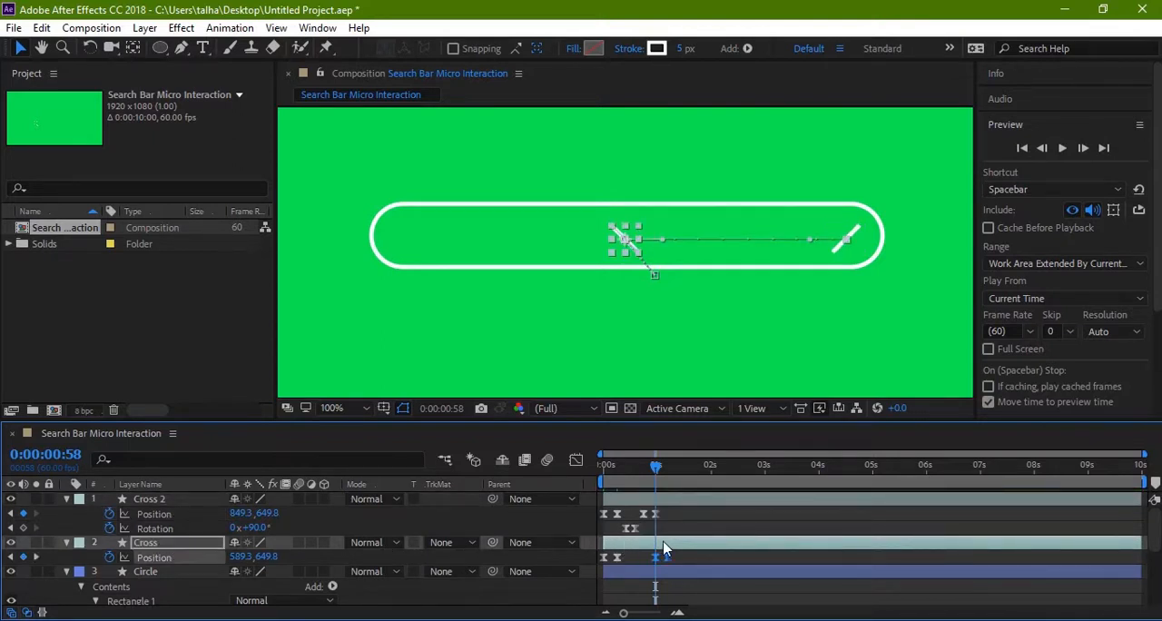
# Step: Preview the animation from the start, and shift the Cross layer's two pasted Position keyframes to start at 0:00:00:45
pyautogui.moveTo(659, 467); pyautogui.dragTo(581, 468)
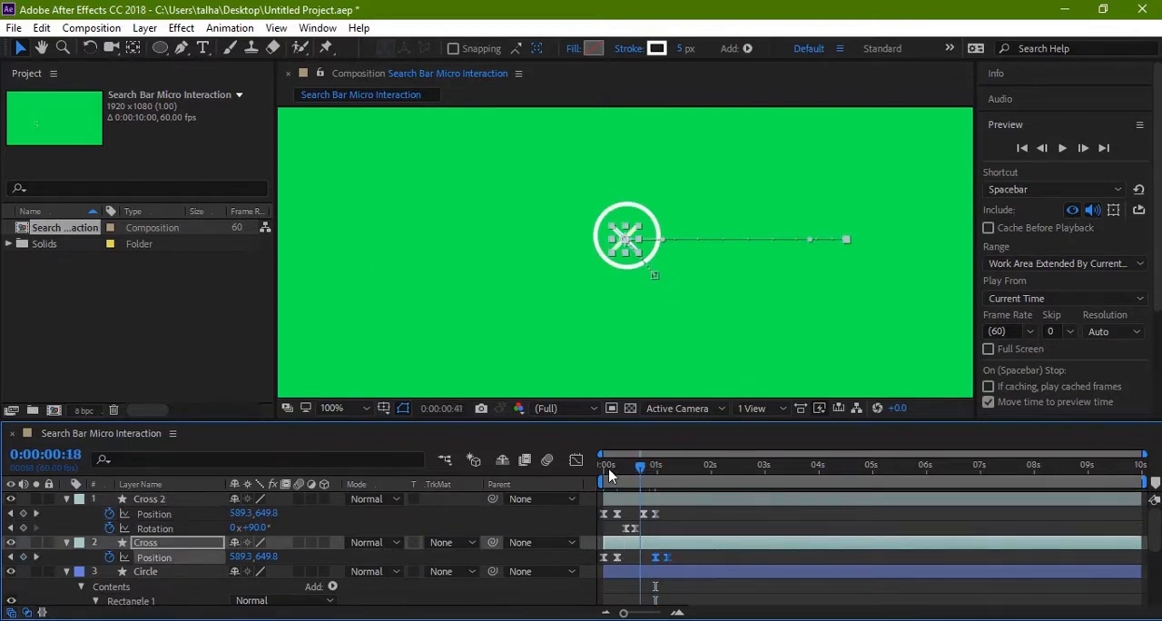
pyautogui.click(533, 327)
pyautogui.press('space')
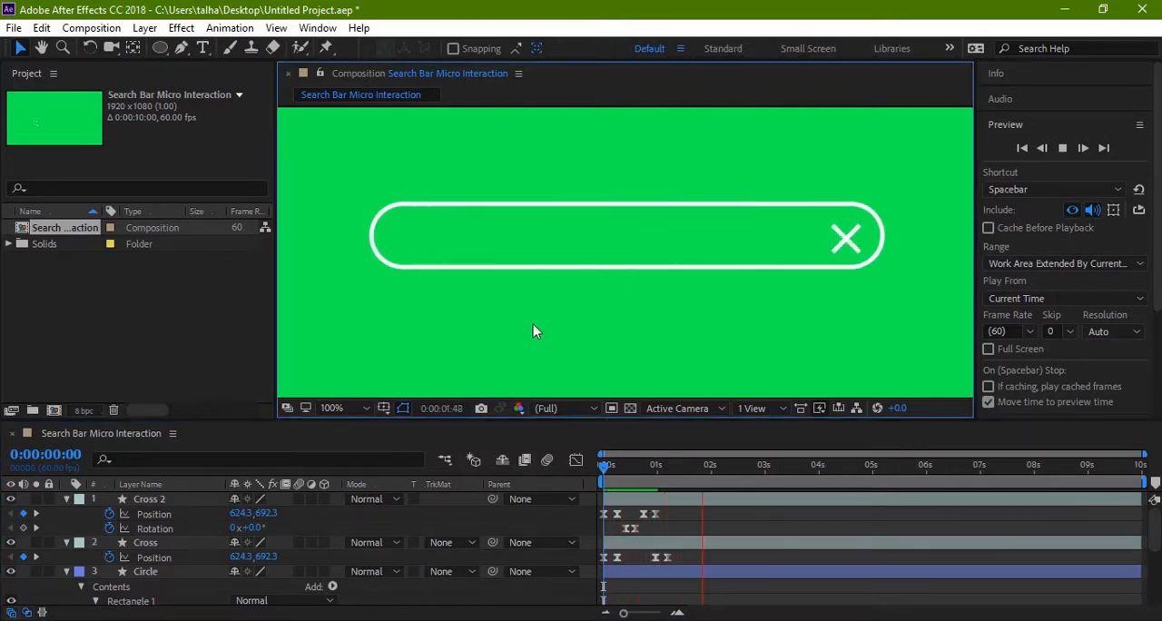
pyautogui.press('space')
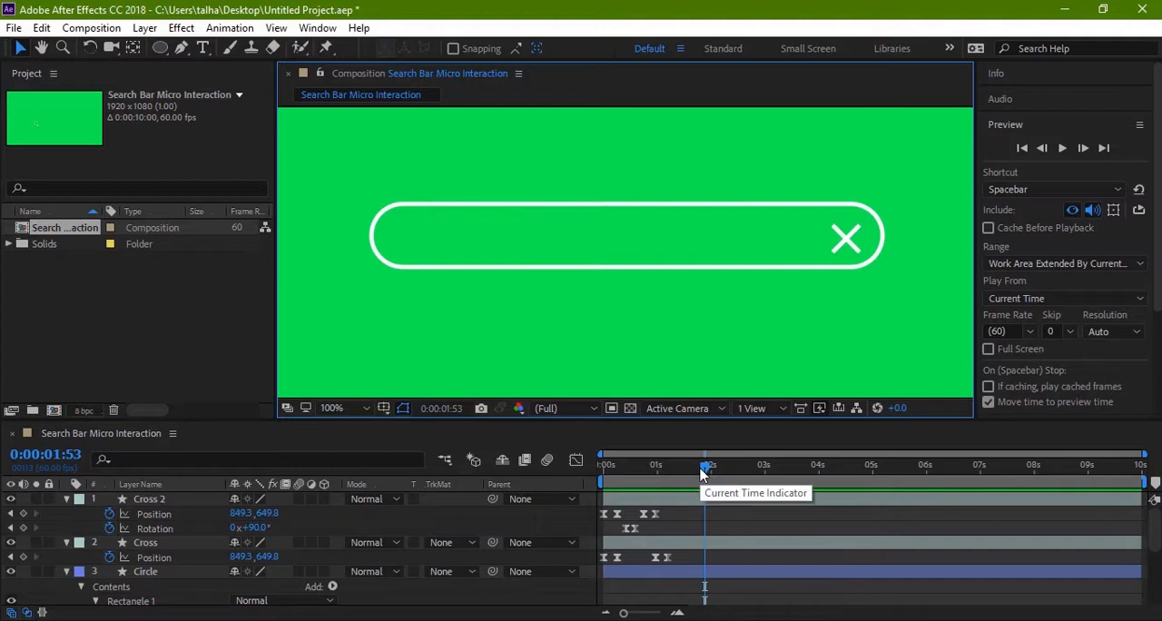
pyautogui.moveTo(706, 467); pyautogui.dragTo(642, 471)
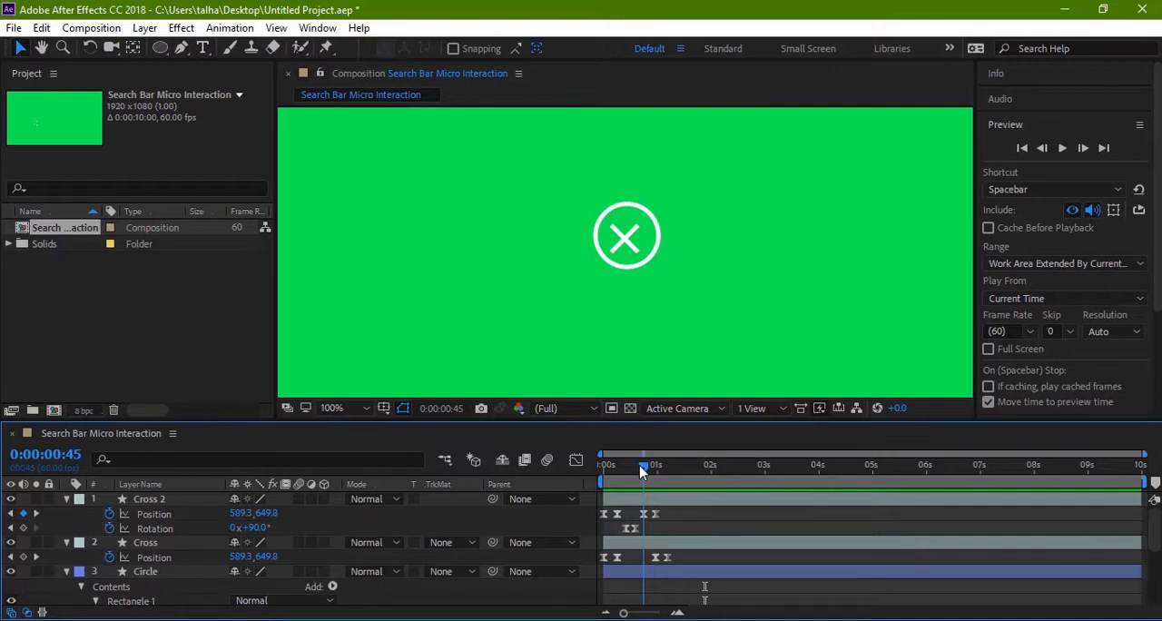
pyautogui.moveTo(677, 560); pyautogui.dragTo(646, 553)
# Step: Play the animation repeatedly from the start, checking how the cross travels as the circle expands into the search bar
pyautogui.moveTo(643, 471); pyautogui.dragTo(575, 443)
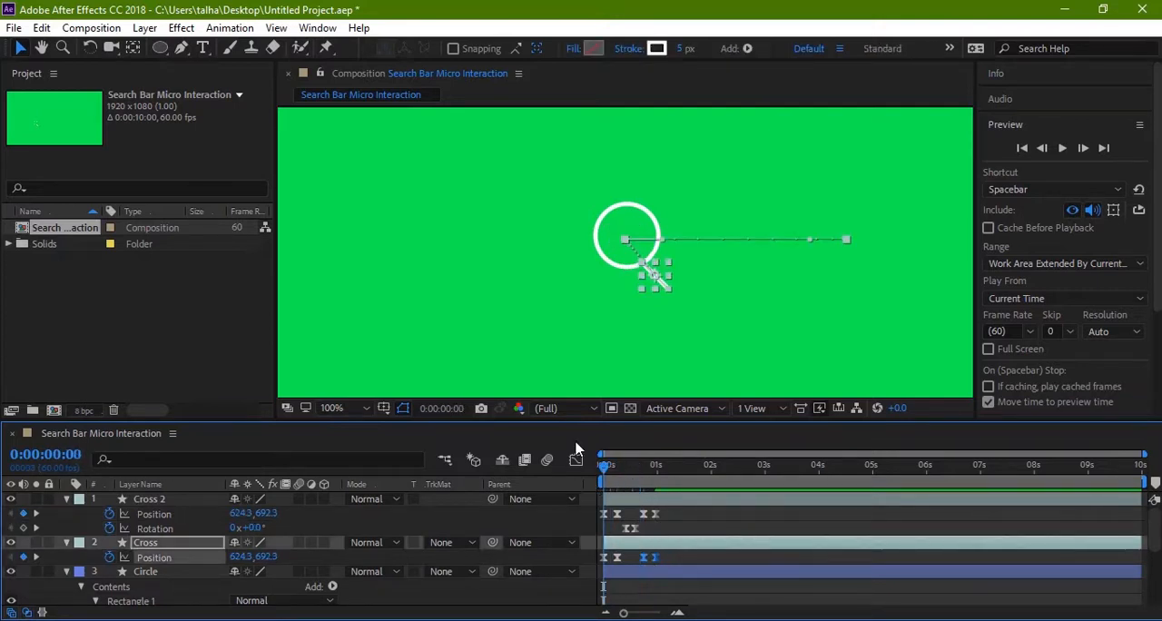
pyautogui.click(523, 363)
pyautogui.press('space')
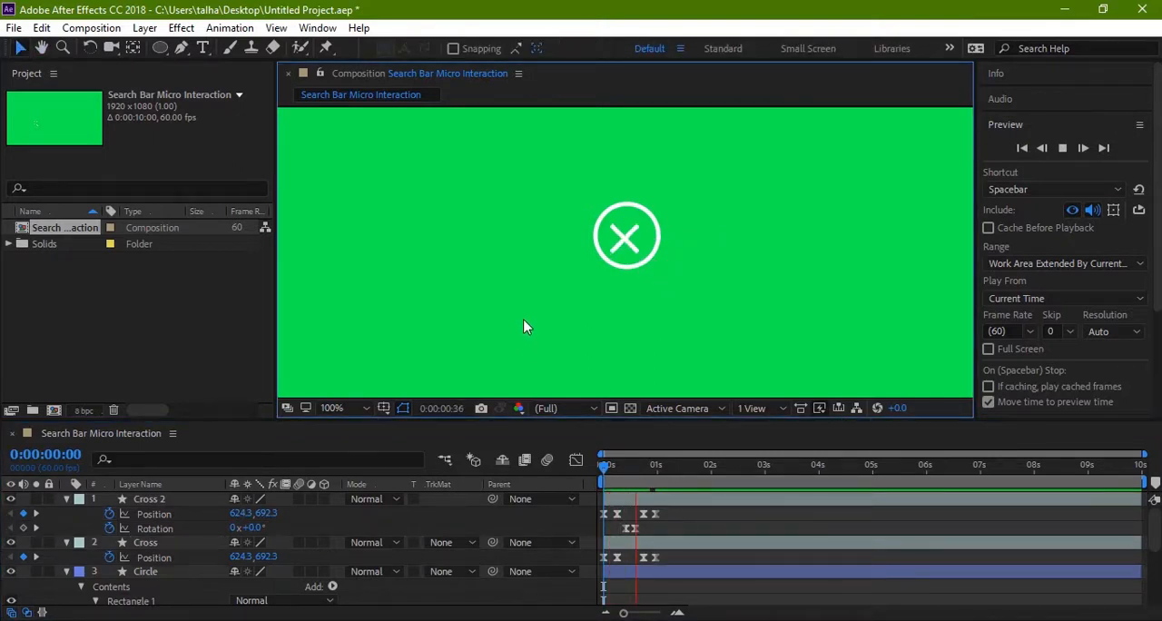
pyautogui.press('space')
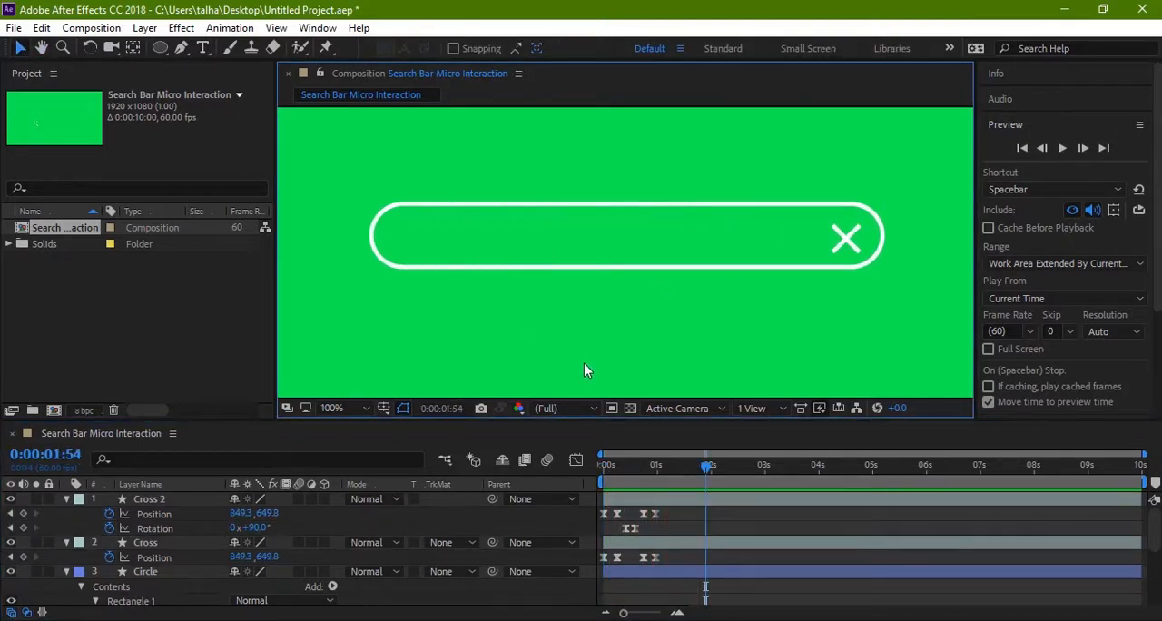
pyautogui.moveTo(704, 467); pyautogui.dragTo(603, 467)
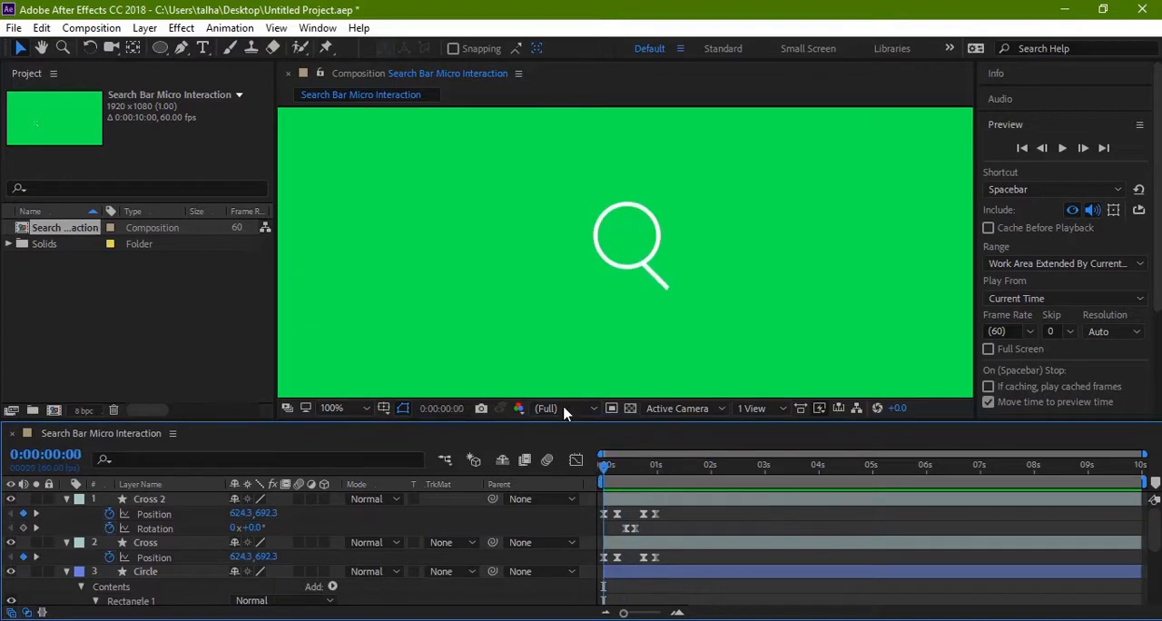
pyautogui.press('space')
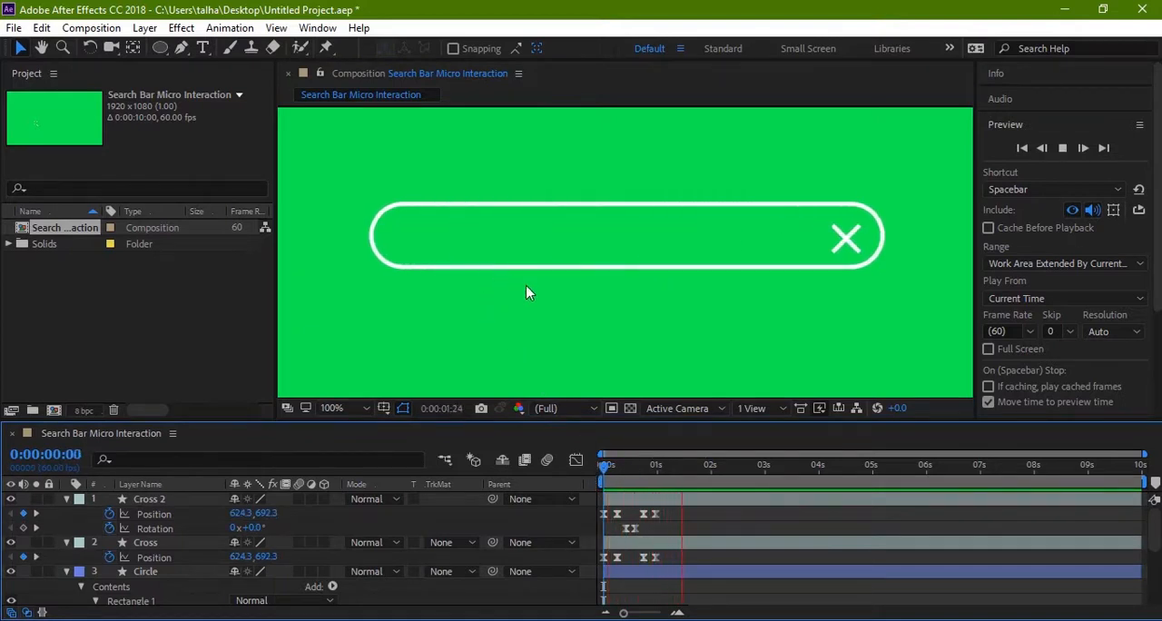
pyautogui.press('h')
pyautogui.press('v')
pyautogui.click(772, 466)
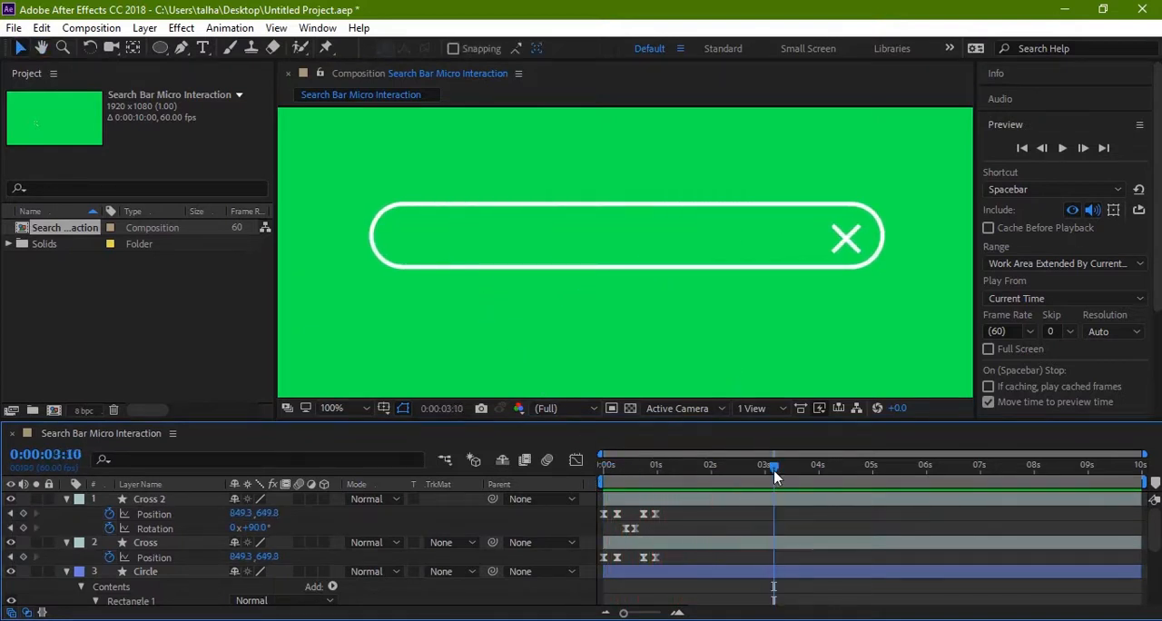
pyautogui.moveTo(770, 466); pyautogui.dragTo(510, 469)
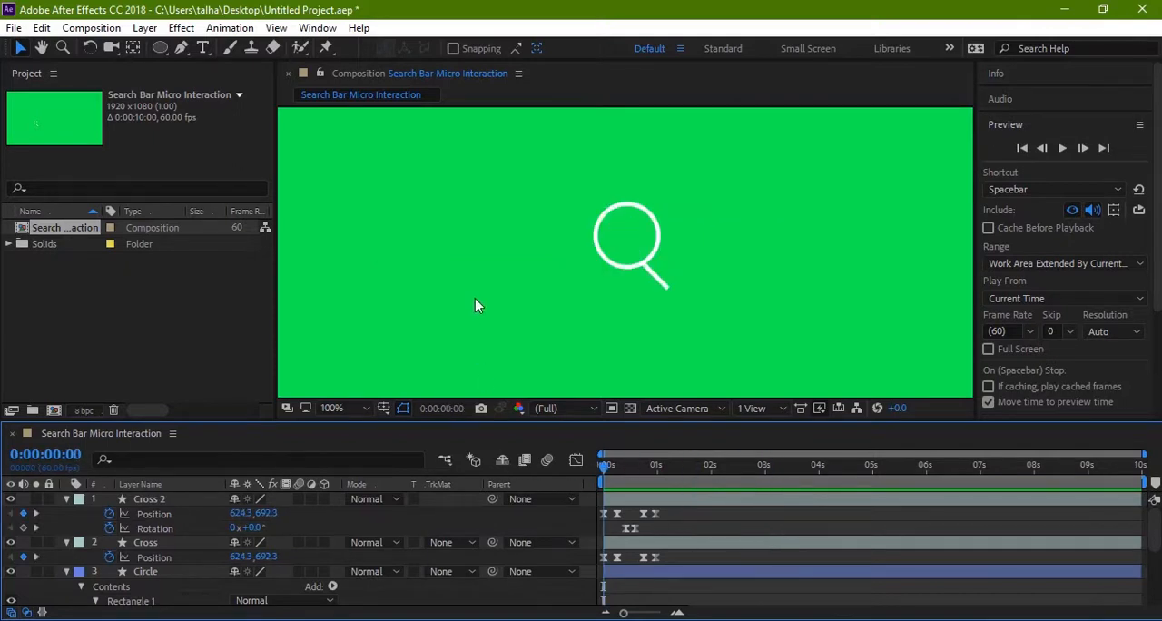
pyautogui.press('space')
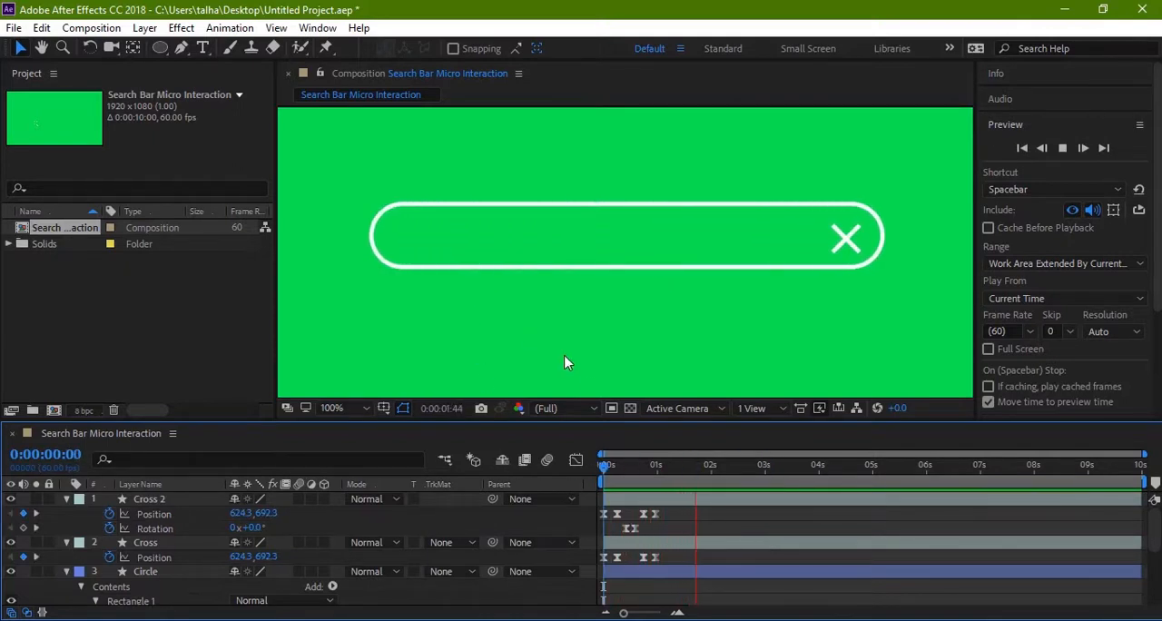
pyautogui.press('space')
pyautogui.moveTo(687, 480); pyautogui.dragTo(524, 466)
pyautogui.press('space')
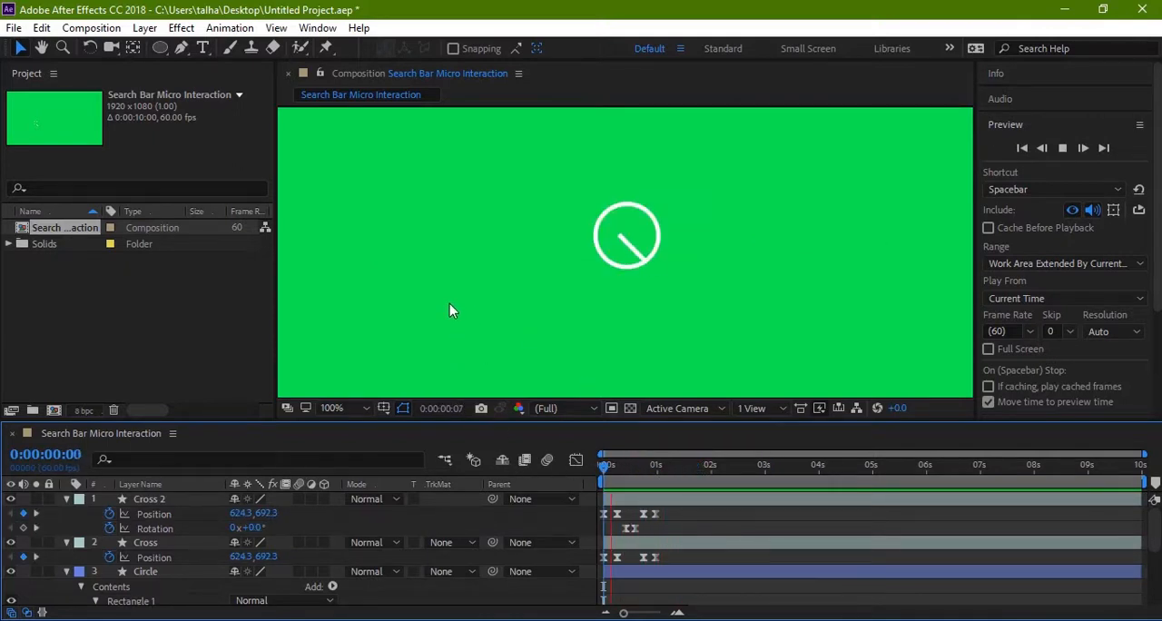
pyautogui.click(698, 470)
pyautogui.press('Home')
# Step: Collapse the Cross 2, Cross and Circle layers' properties, and add a new text layer to the composition
pyautogui.click(65, 499)
pyautogui.click(66, 513)
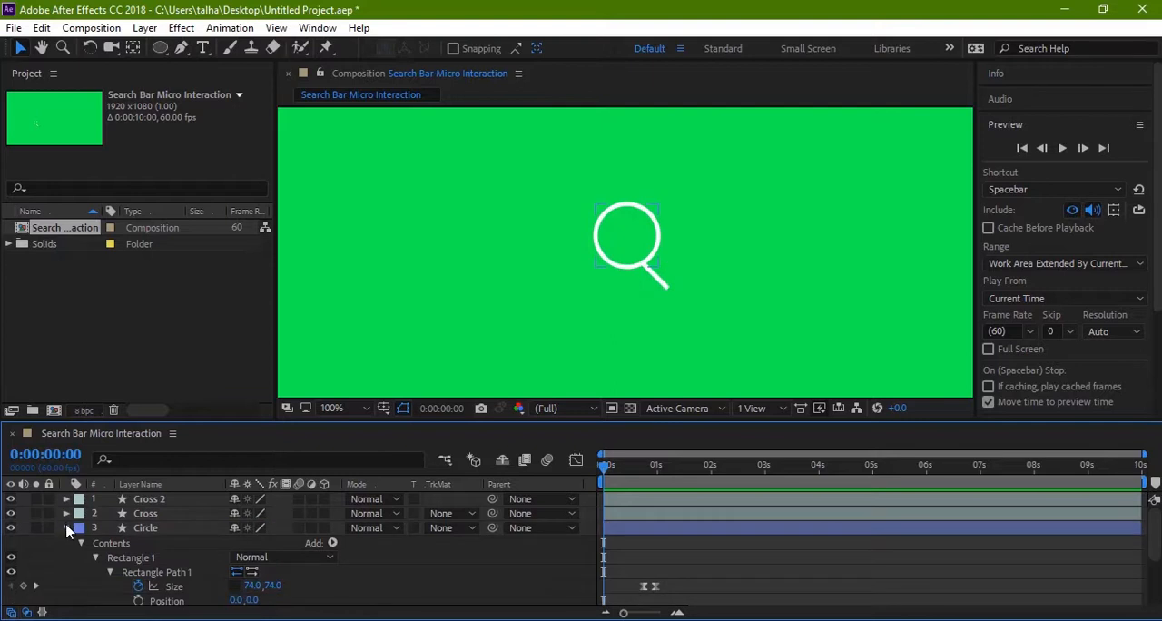
pyautogui.click(67, 528)
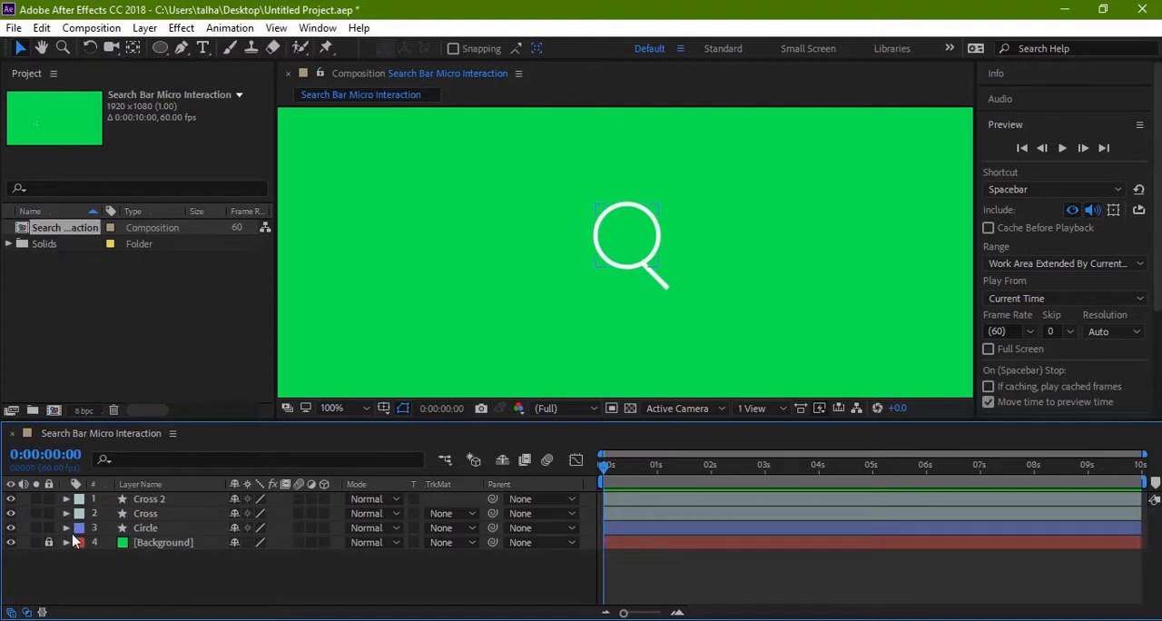
pyautogui.rightClick(270, 575)
pyautogui.moveTo(469, 384)
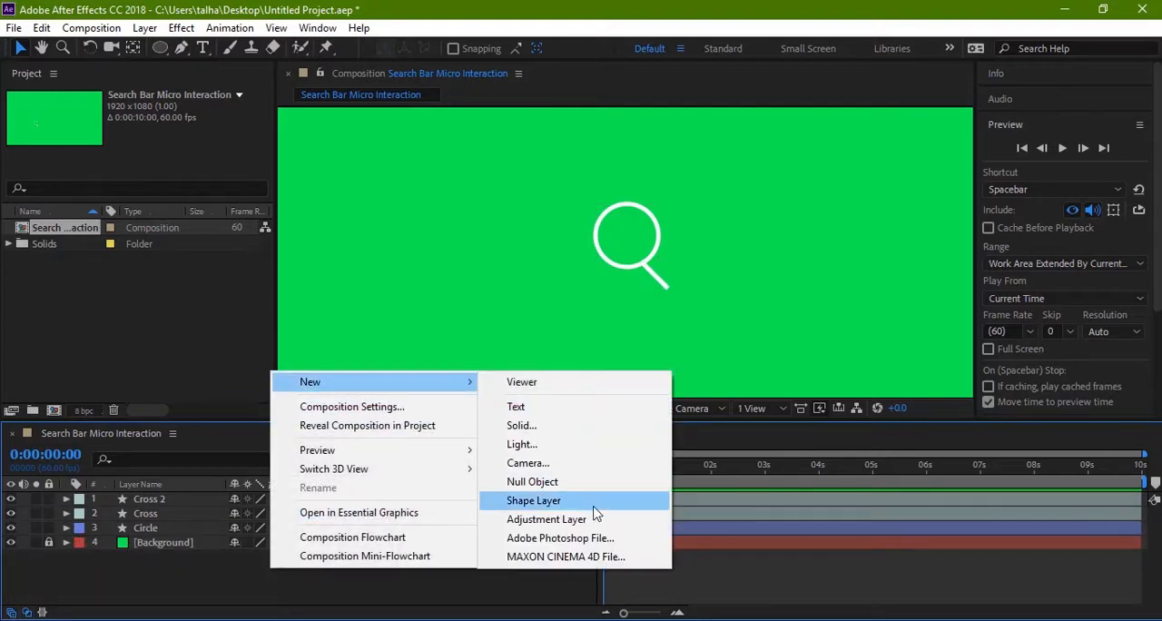
pyautogui.click(515, 405)
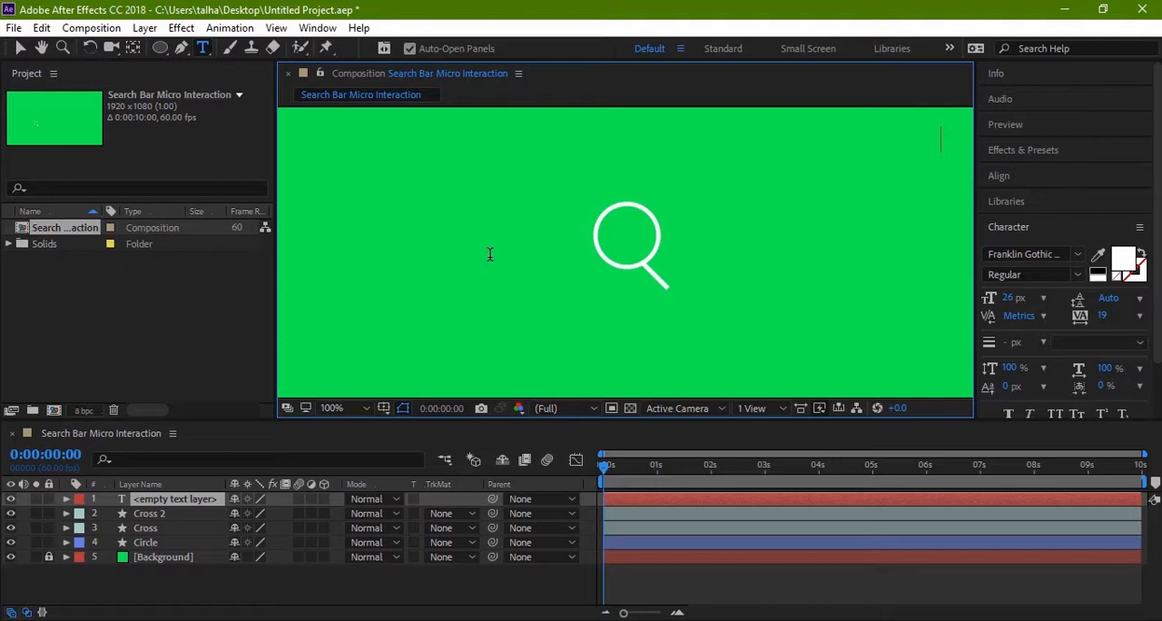
# Step: Create a text layer reading "Star Wars The Last Jedi" beside the magnifier
pyautogui.click(172, 503)
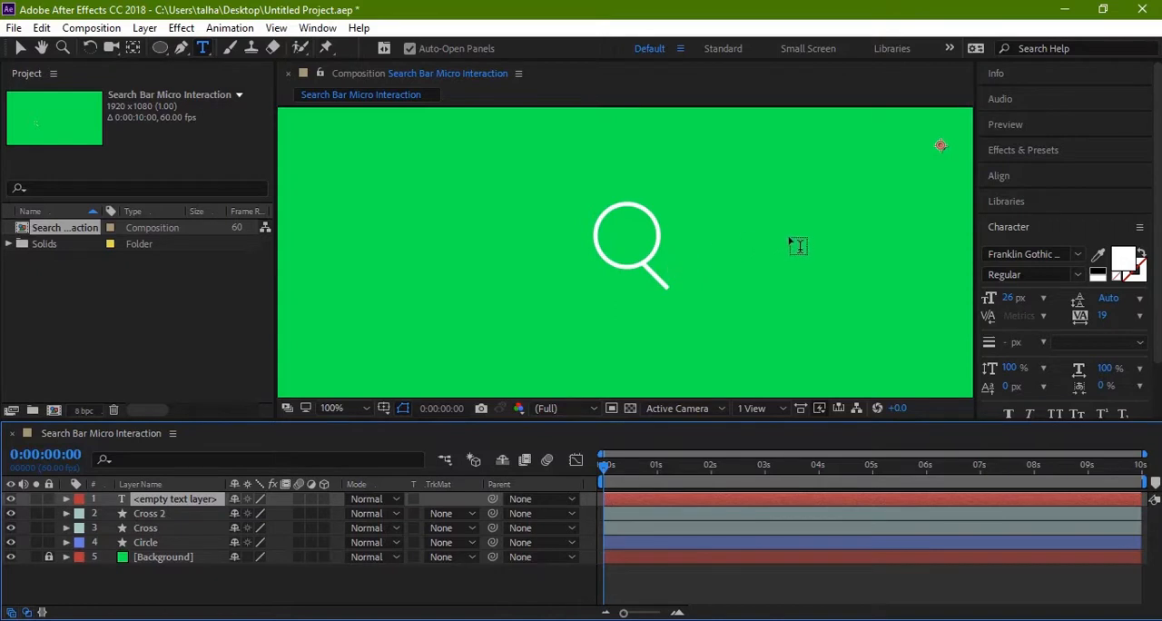
pyautogui.scroll(-1, 797, 246)
pyautogui.moveTo(761, 271); pyautogui.dragTo(616, 302)
pyautogui.click(569, 293)
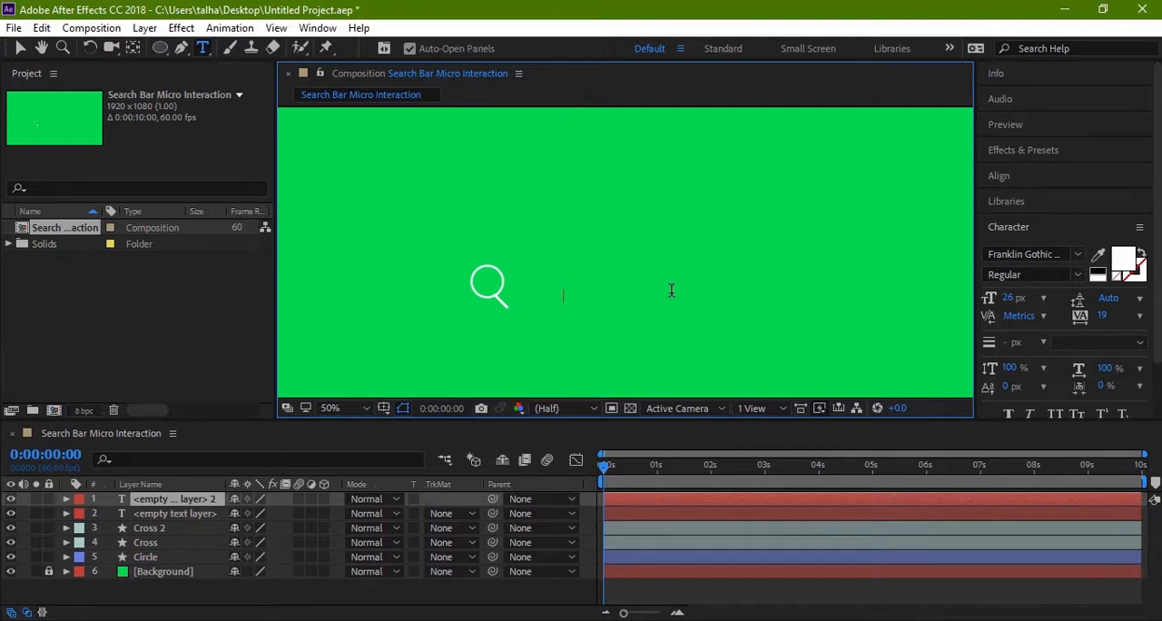
pyautogui.write('Star Wars The Last')
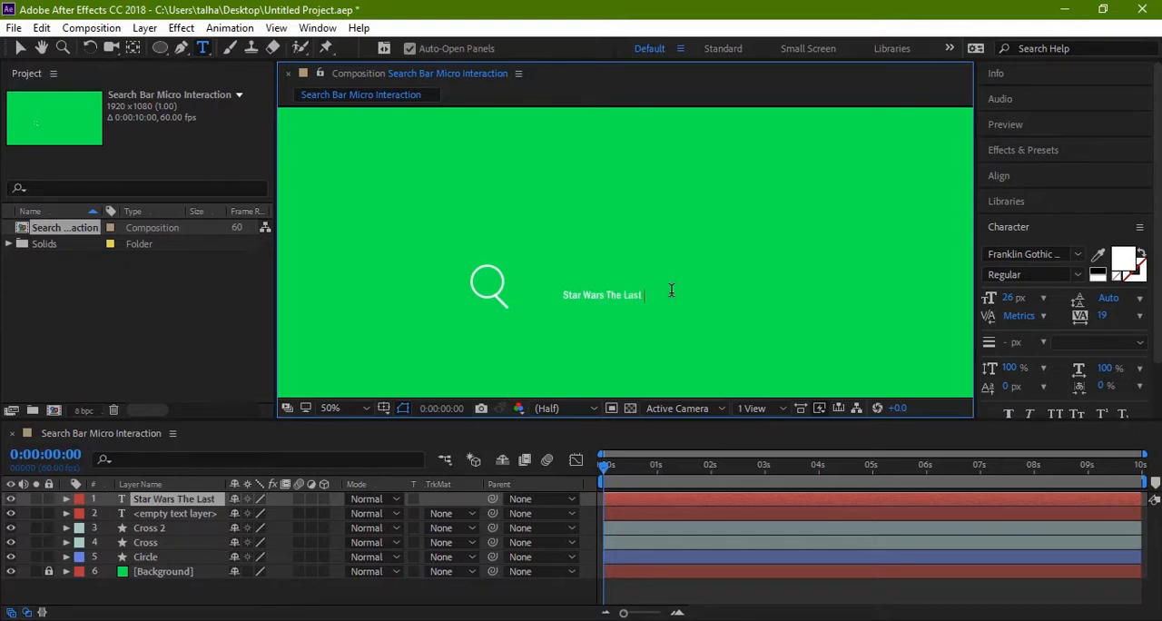
pyautogui.write('edi')
pyautogui.press('Escape')
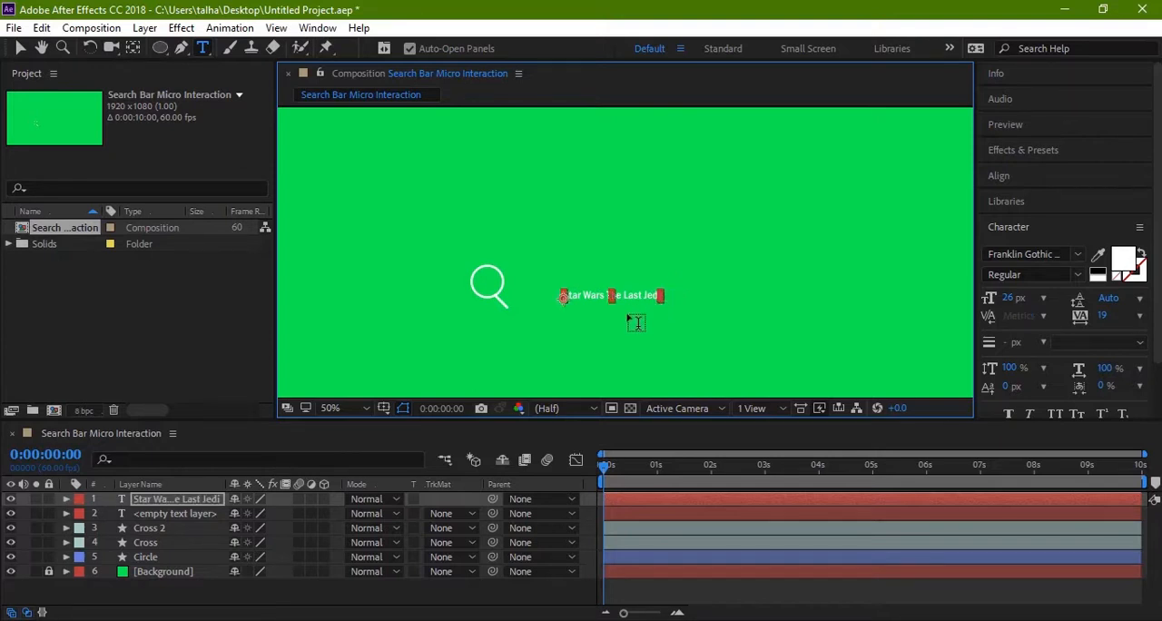
# Step: Move the text layer's anchor point to the middle of the text
pyautogui.press('y')
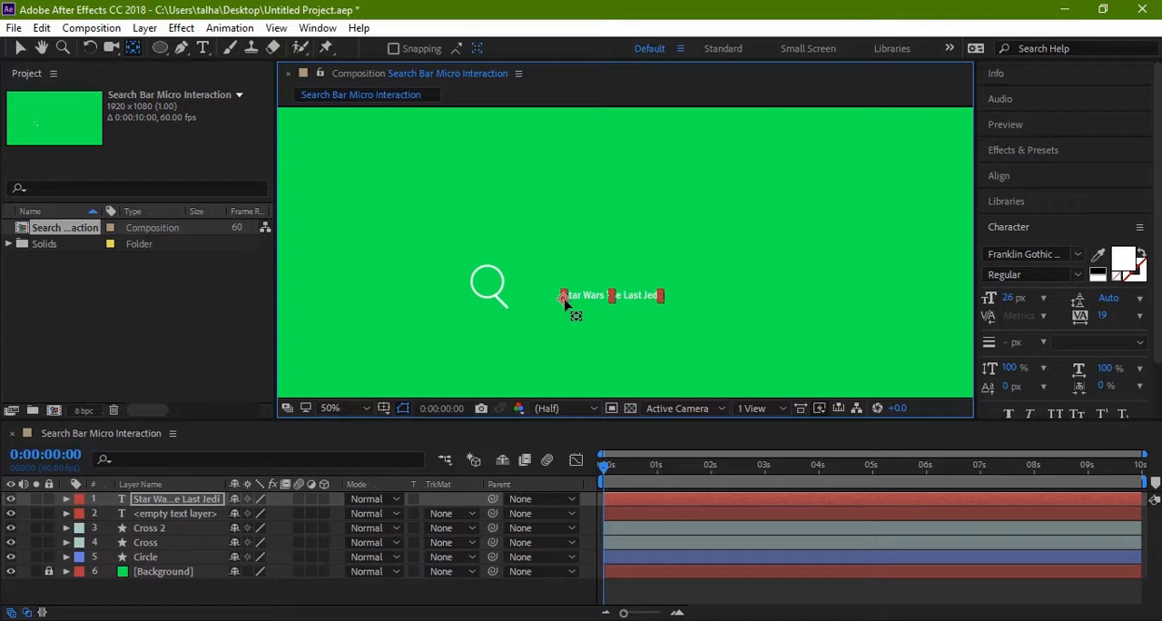
pyautogui.moveTo(563, 301); pyautogui.dragTo(611, 303)
pyautogui.press('v')
pyautogui.click(623, 325)
# Step: Go to 0:00:01:40, where the search bar is expanded, and delete the leftover empty text layer
pyautogui.press('z')
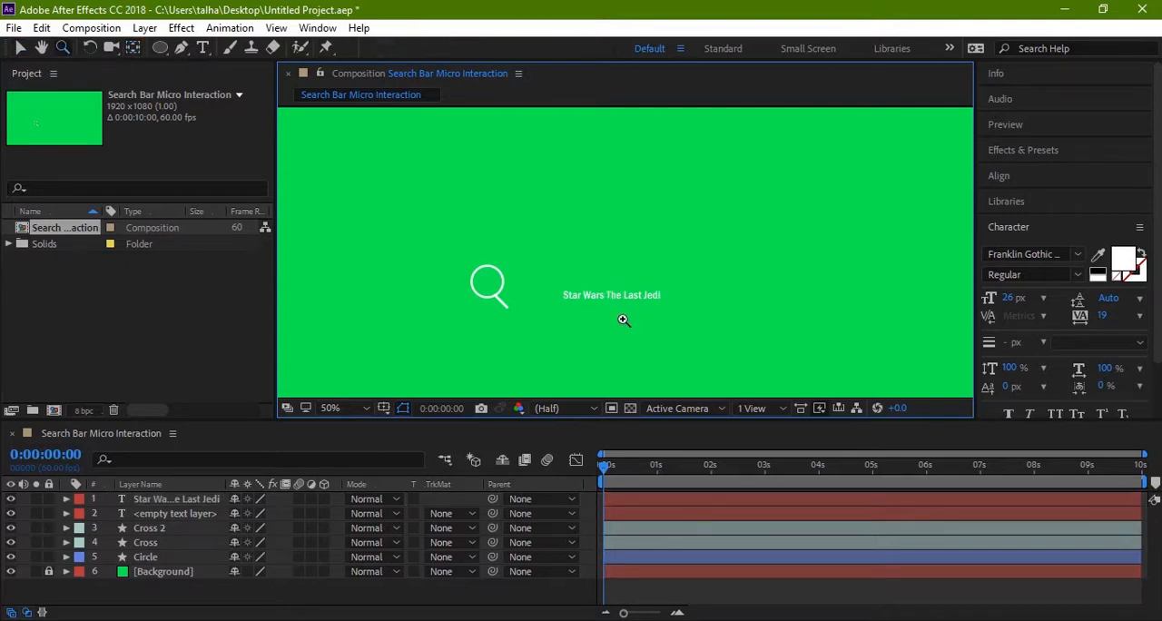
pyautogui.click(623, 320)
pyautogui.press('h')
pyautogui.moveTo(556, 295); pyautogui.dragTo(644, 335)
pyautogui.press('z')
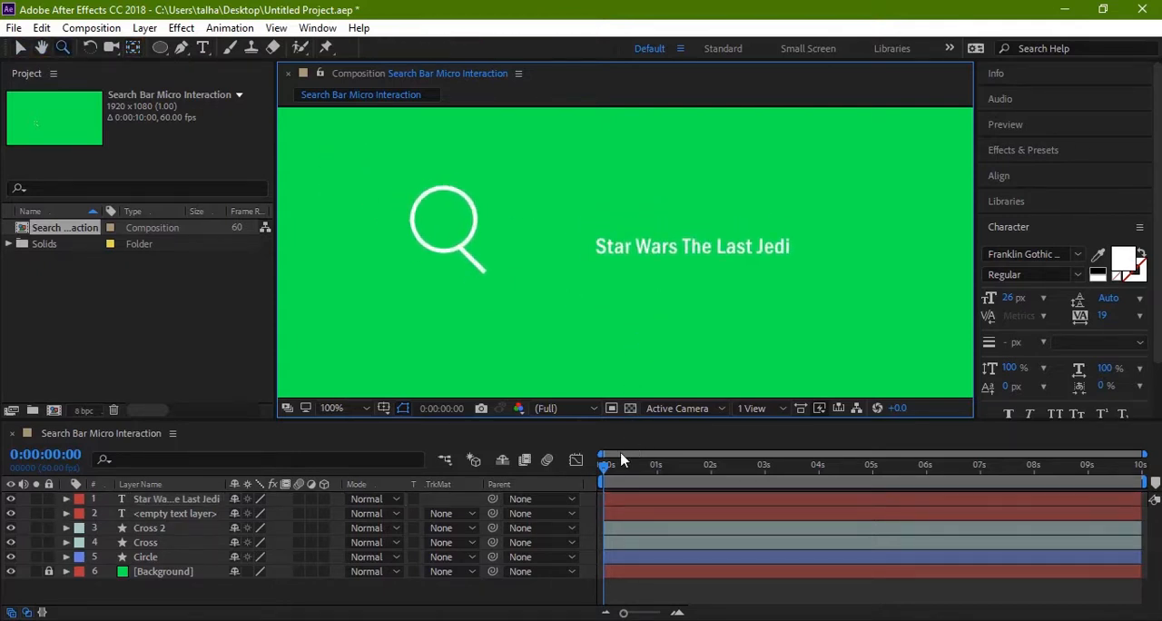
pyautogui.moveTo(608, 465); pyautogui.dragTo(694, 467)
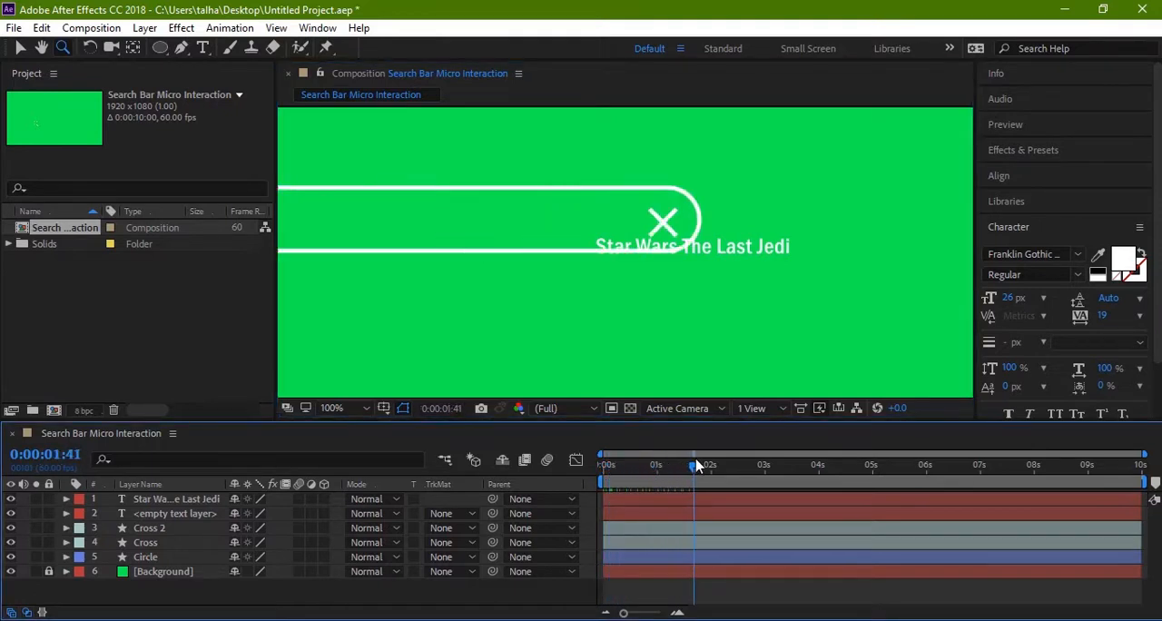
pyautogui.press('h')
pyautogui.moveTo(496, 335); pyautogui.dragTo(614, 330)
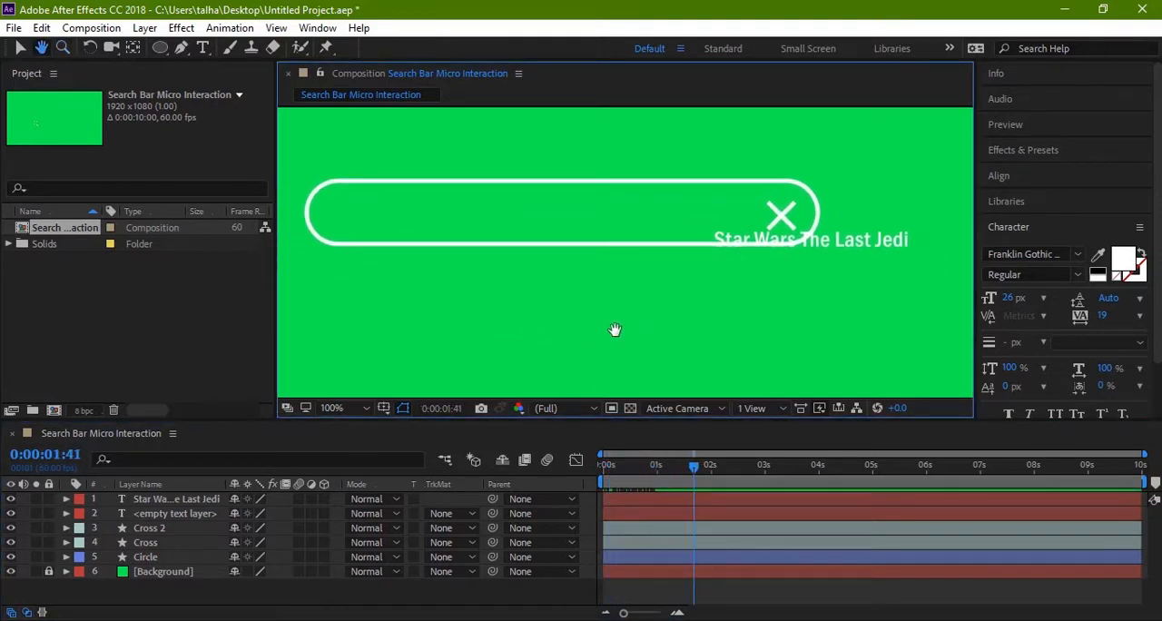
pyautogui.press('z')
pyautogui.moveTo(696, 465); pyautogui.dragTo(692, 464)
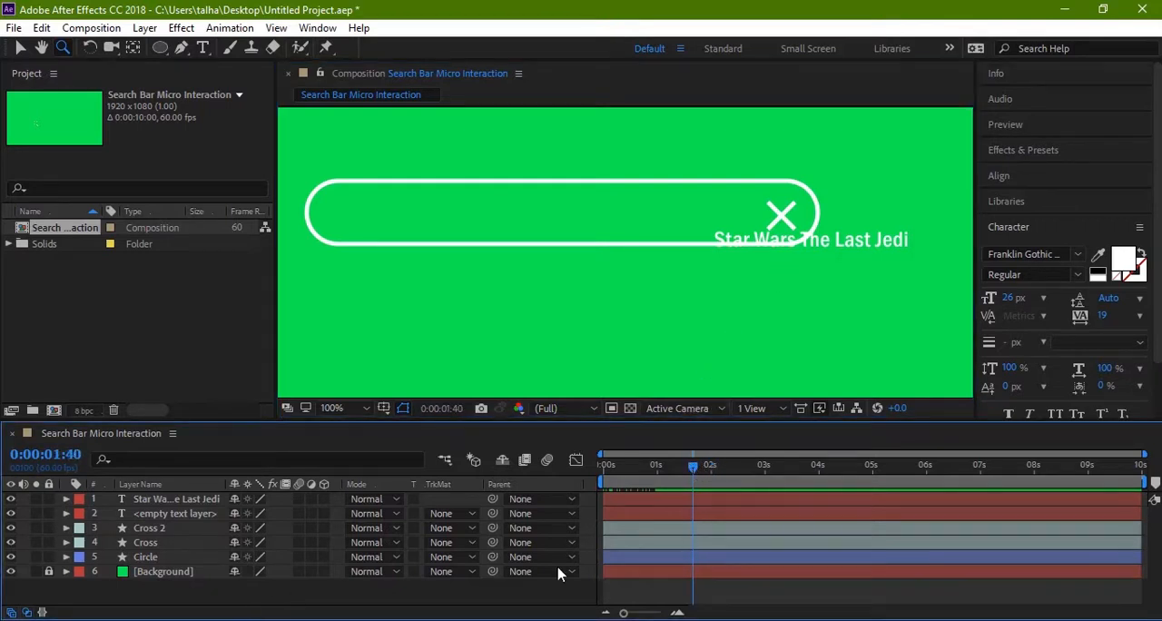
pyautogui.click(180, 516)
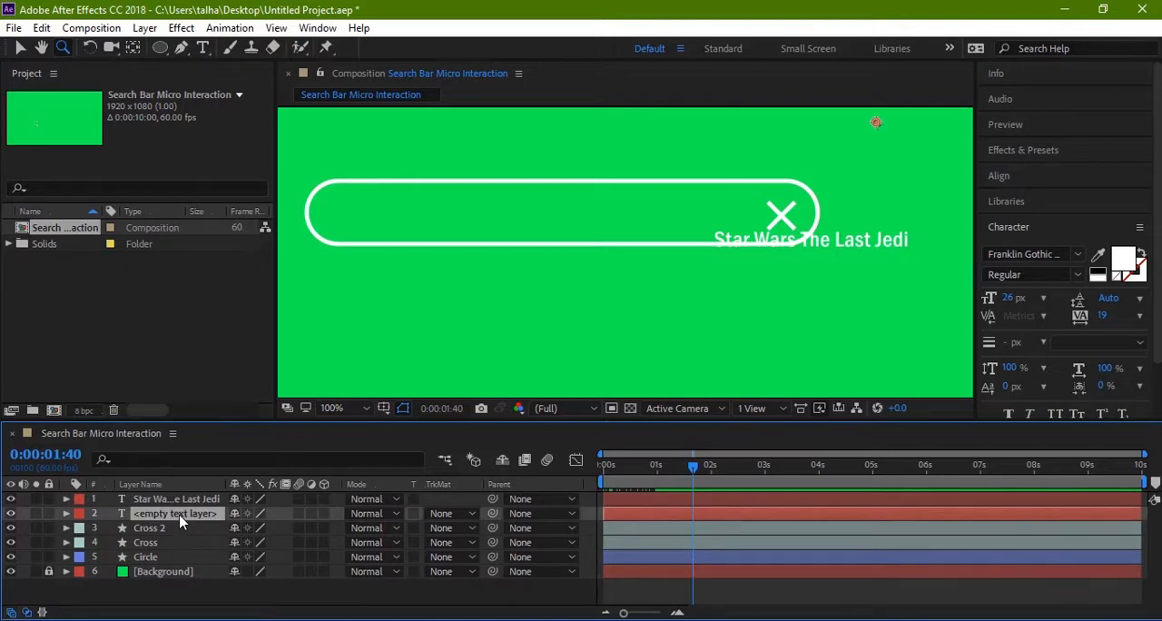
pyautogui.press('Delete')
pyautogui.click(180, 516)
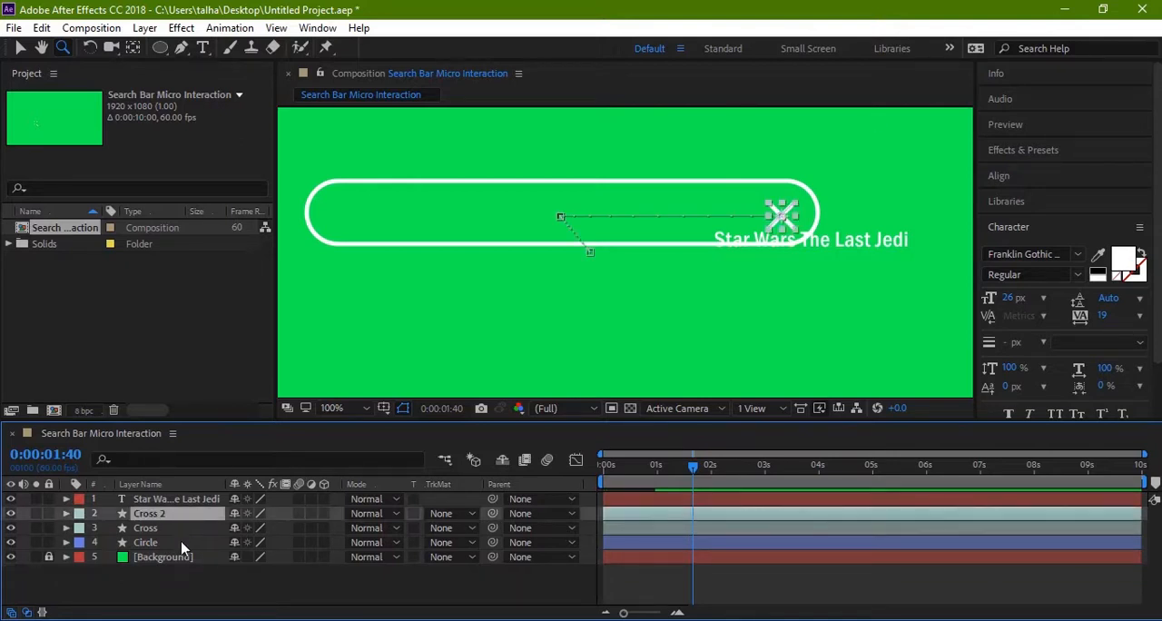
# Step: Reveal the Circle layer's keyframes, go to 0:00:01:08, and place the text inside the search bar near its left end, vertically centred
pyautogui.click(180, 542)
pyautogui.press('u')
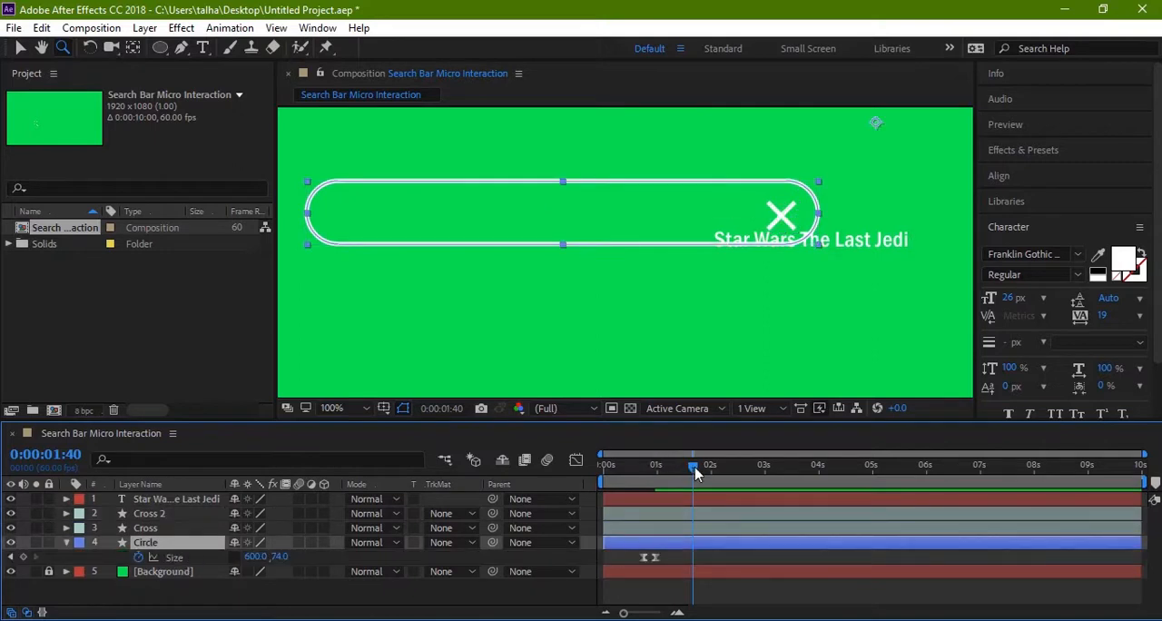
pyautogui.moveTo(692, 464); pyautogui.dragTo(664, 466)
pyautogui.press('v')
pyautogui.moveTo(841, 238); pyautogui.dragTo(490, 222)
pyautogui.click(513, 304)
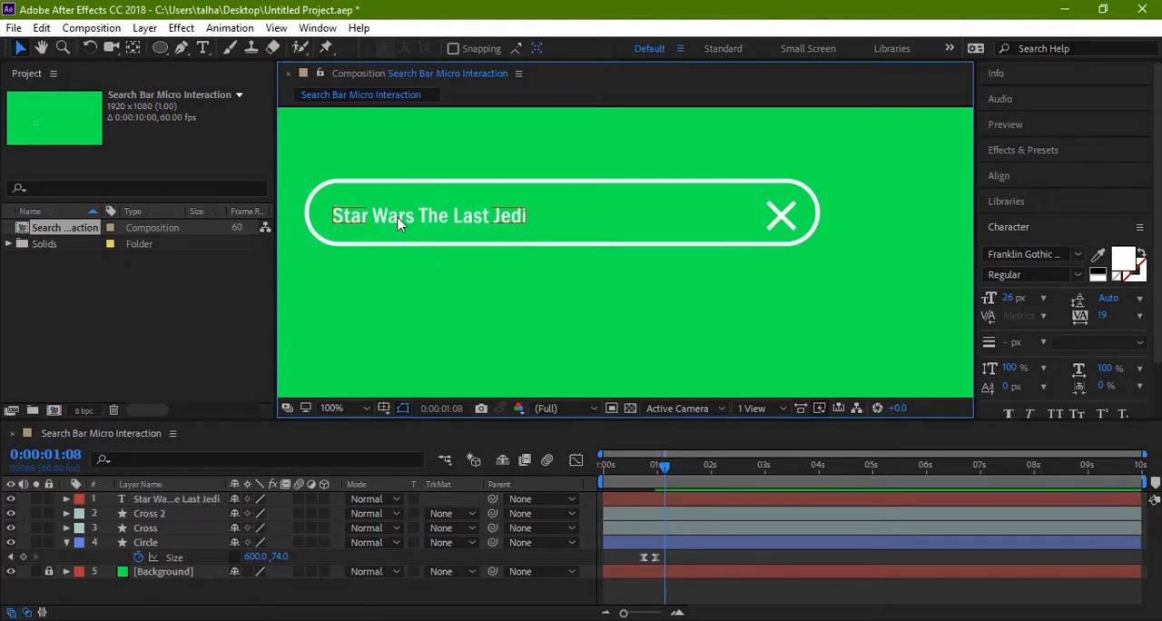
pyautogui.click(399, 224)
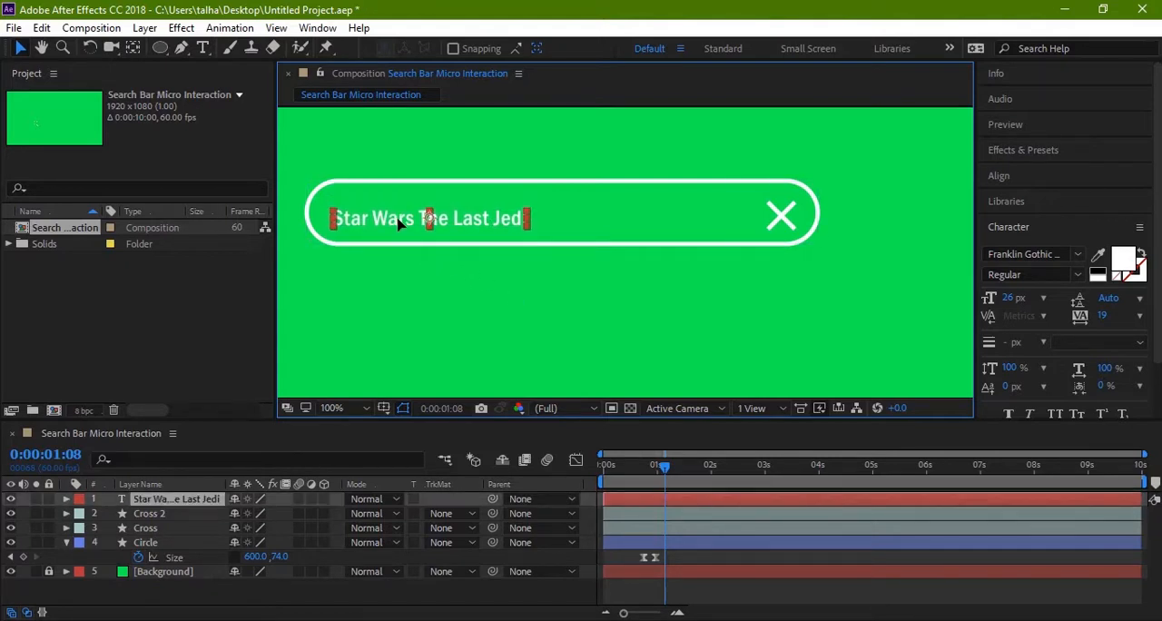
pyautogui.moveTo(400, 217); pyautogui.dragTo(402, 213)
pyautogui.click(413, 316)
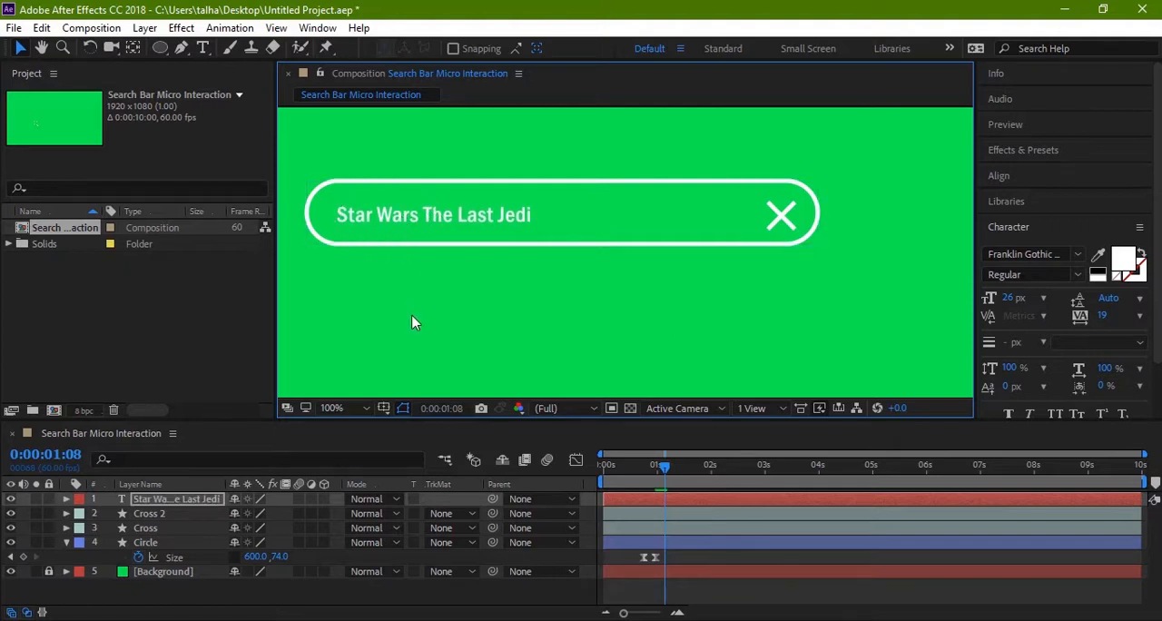
pyautogui.click(423, 214)
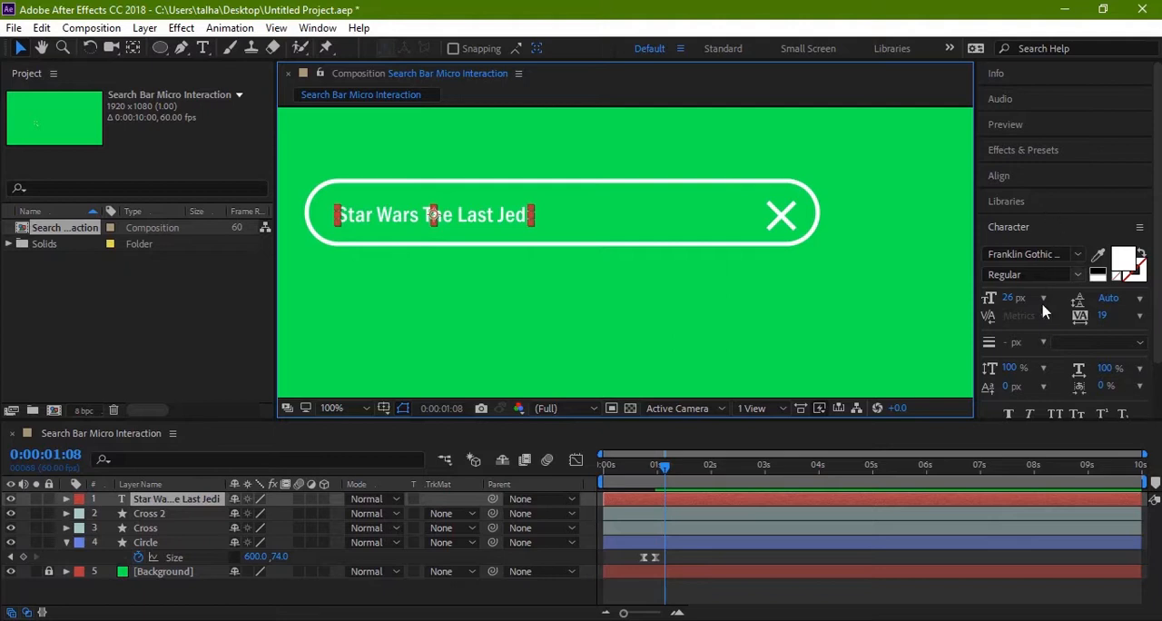
pyautogui.scroll(-2, 1045, 322)
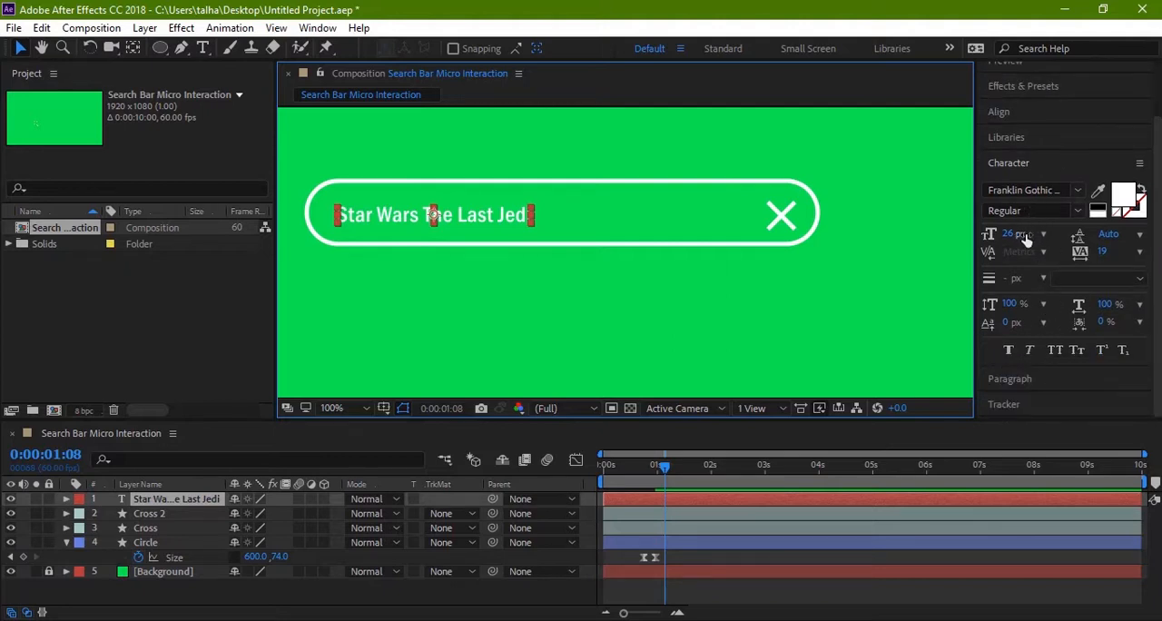
pyautogui.click(828, 277)
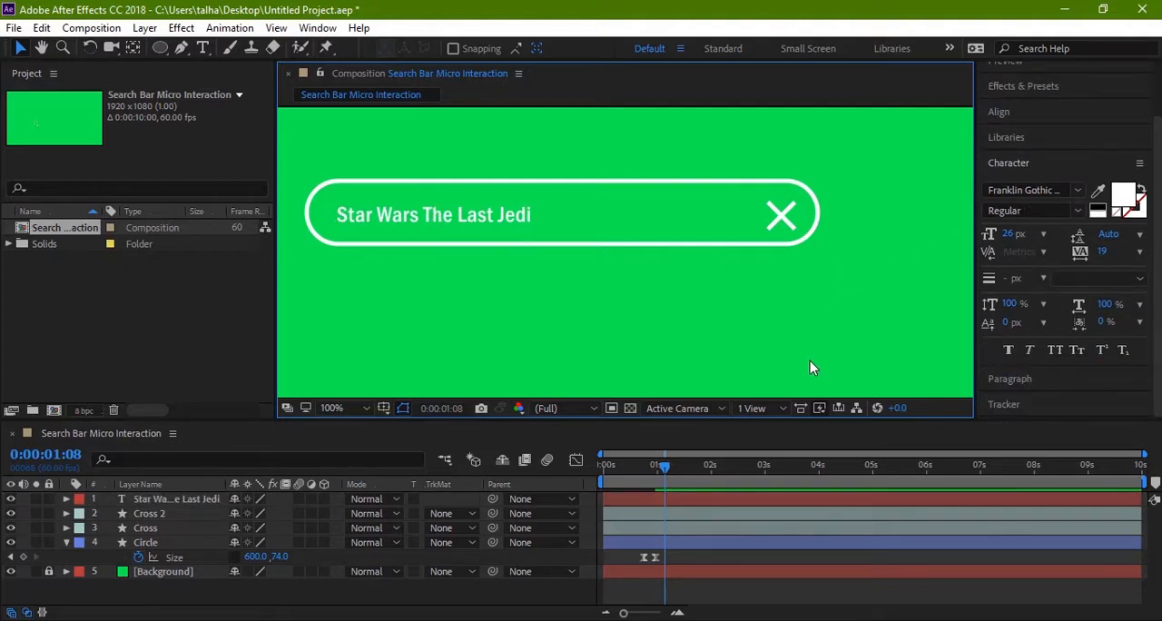
# Step: Shift the text layer to start at 0:00:01:08, ten frames after the Circle layer's last Size keyframe
pyautogui.moveTo(665, 466)
pyautogui.mouseDown()
pyautogui.moveTo(606, 469)
pyautogui.moveTo(655, 481)
pyautogui.mouseUp()
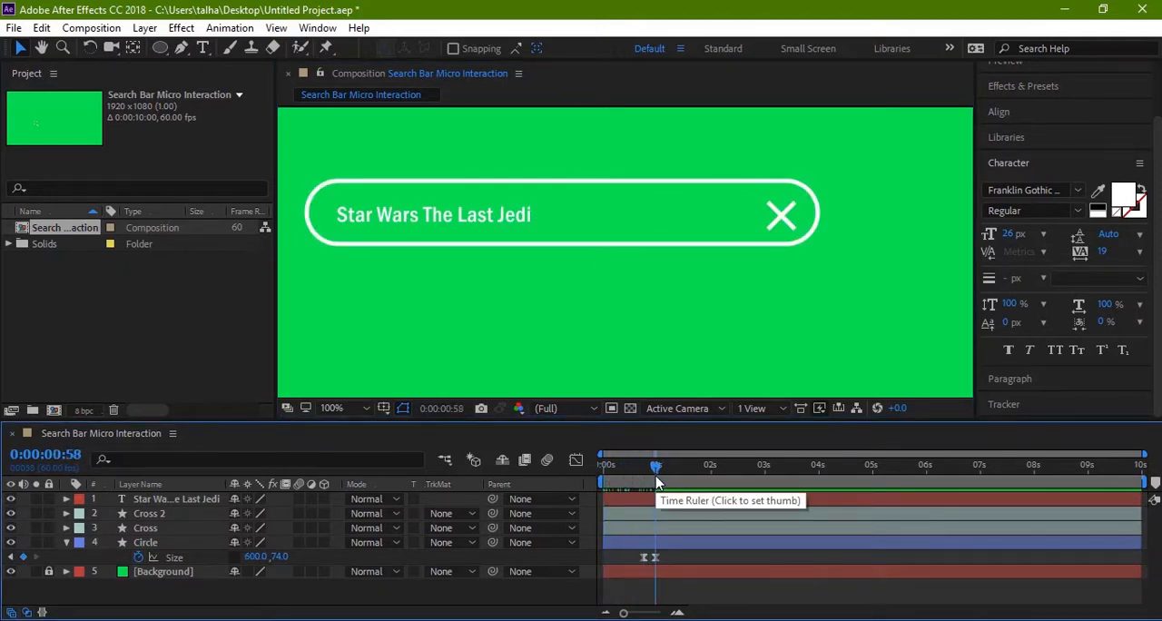
pyautogui.hotkey('shift', 'pagedown')
pyautogui.click(612, 501)
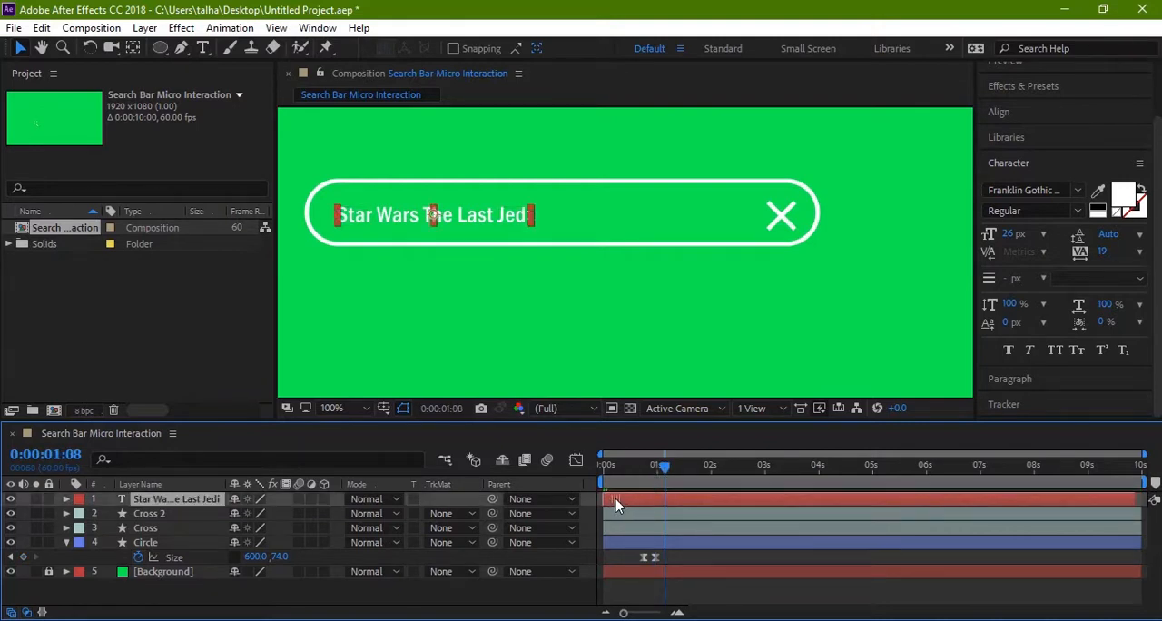
pyautogui.click(714, 326)
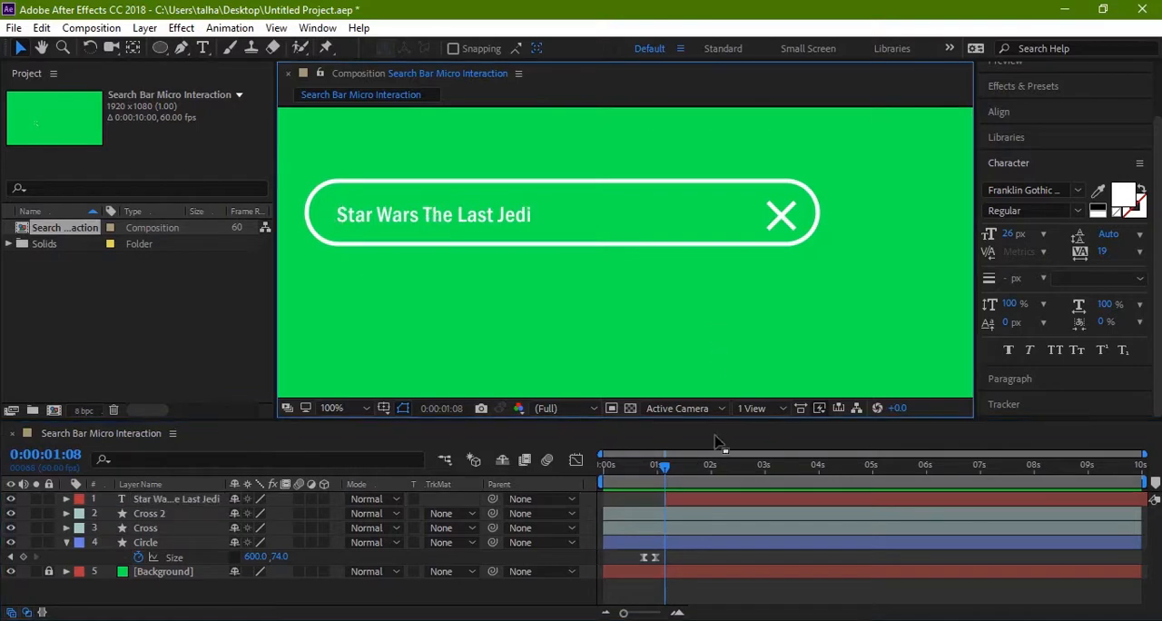
# Step: Preview the animation to check when the text appears in the expanded bar, and return to 0:00:01:08
pyautogui.moveTo(666, 467); pyautogui.dragTo(556, 459)
pyautogui.press('space')
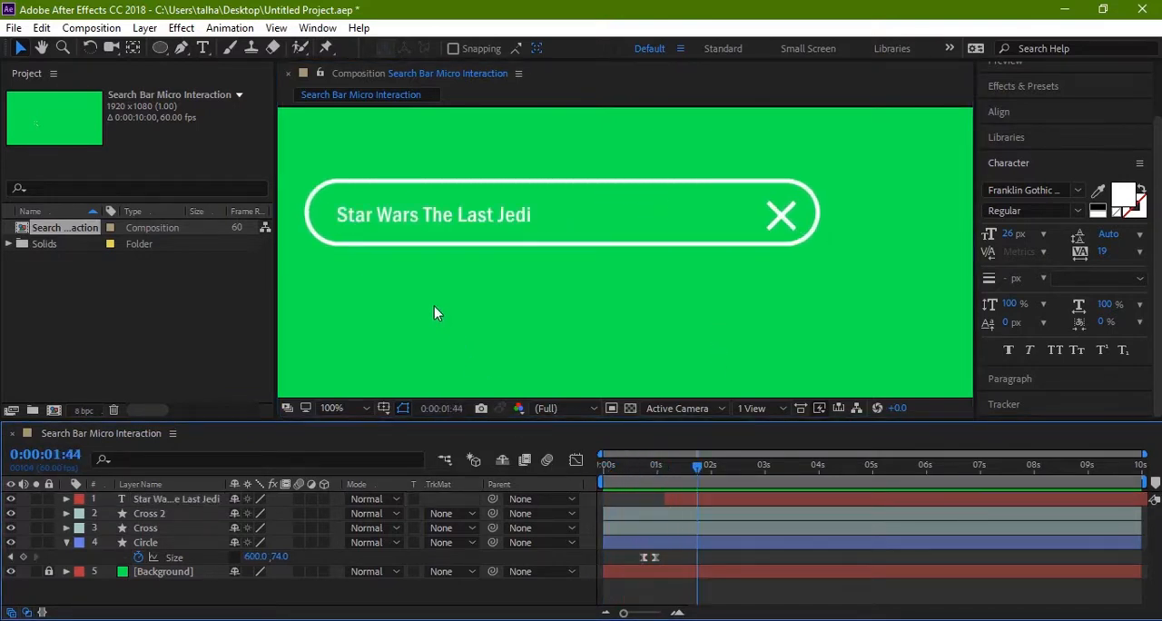
pyautogui.moveTo(699, 466); pyautogui.dragTo(668, 470)
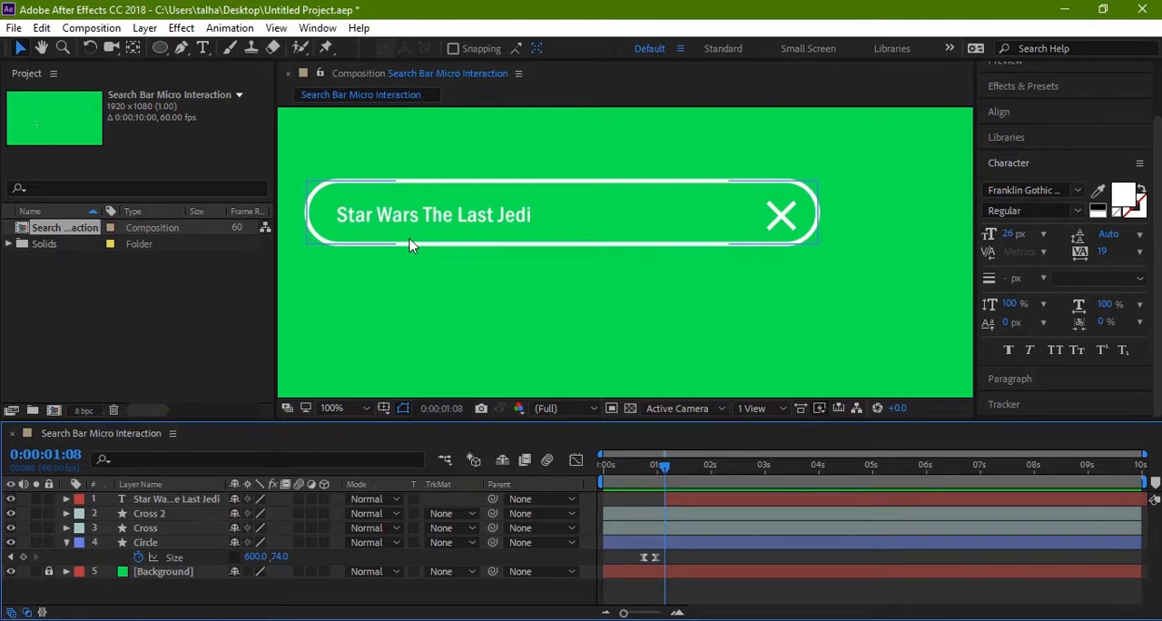
pyautogui.moveTo(667, 467); pyautogui.dragTo(641, 472)
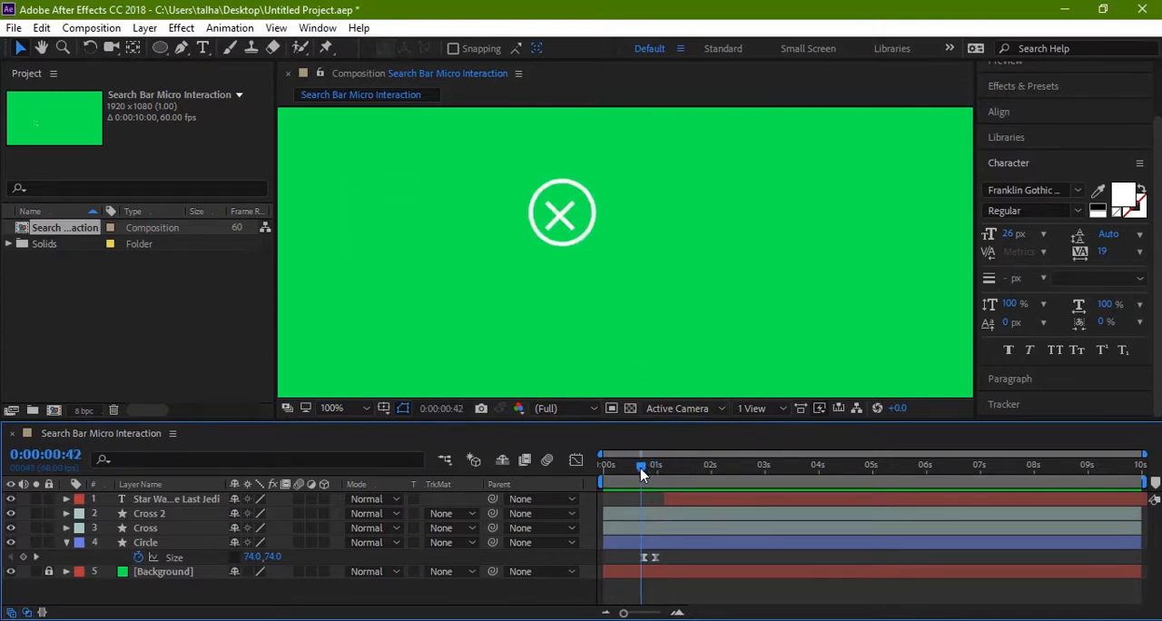
pyautogui.press('space')
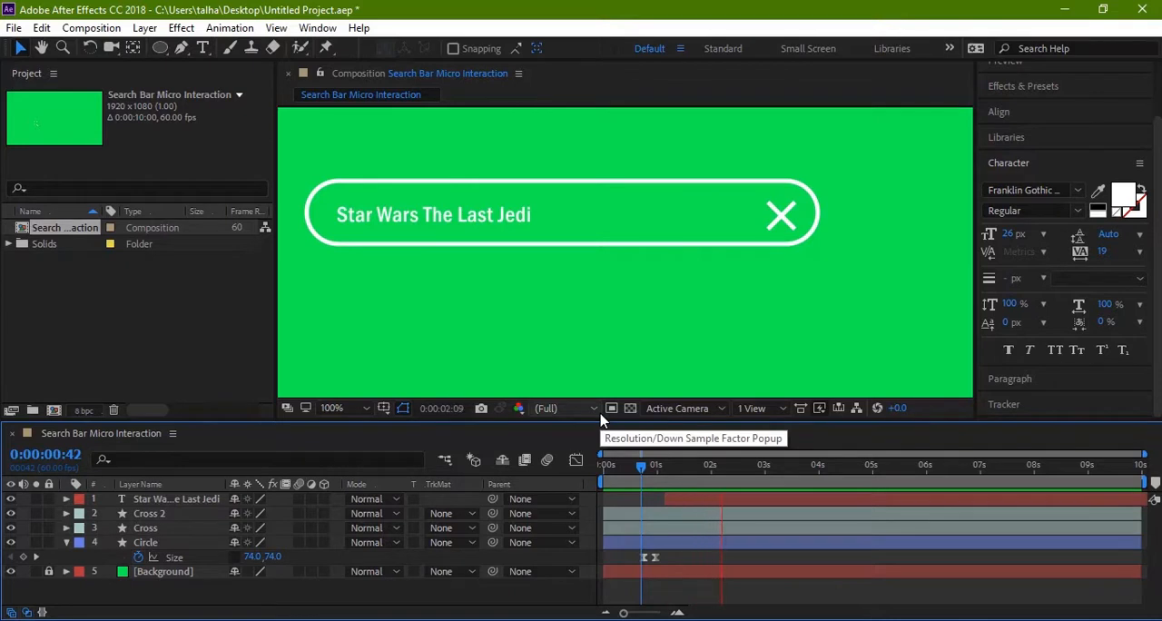
pyautogui.click(752, 467)
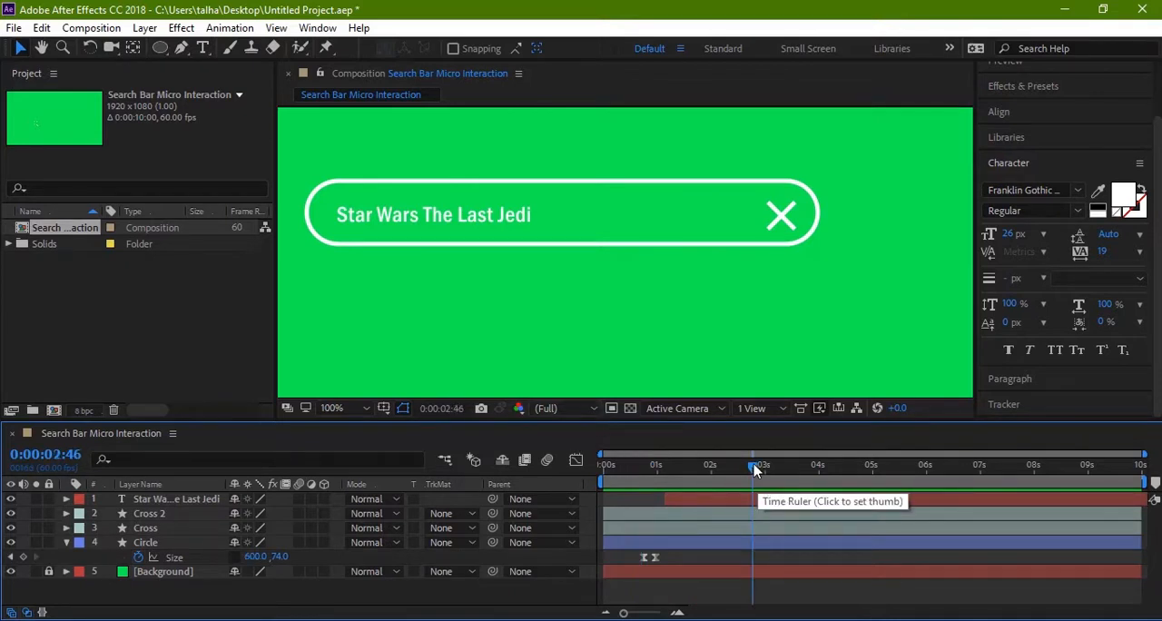
pyautogui.moveTo(752, 469); pyautogui.dragTo(669, 465)
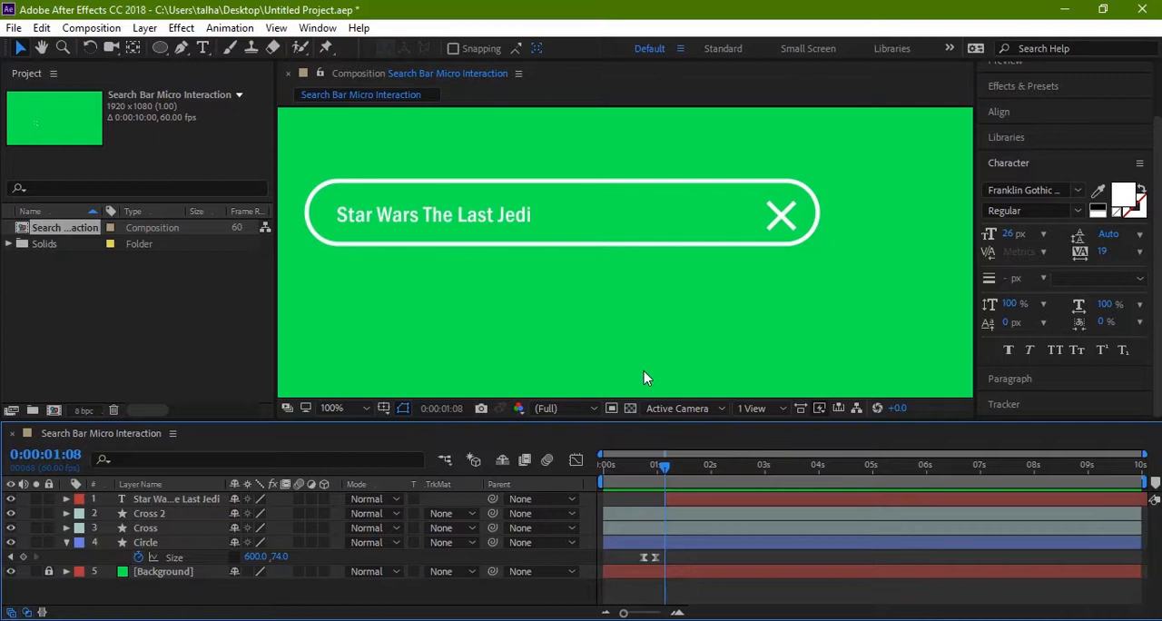
# Step: Draw a rectangular mask on the text layer that encloses the whole "Star Wars The Last Jedi" text
pyautogui.click(190, 485)
pyautogui.click(190, 498)
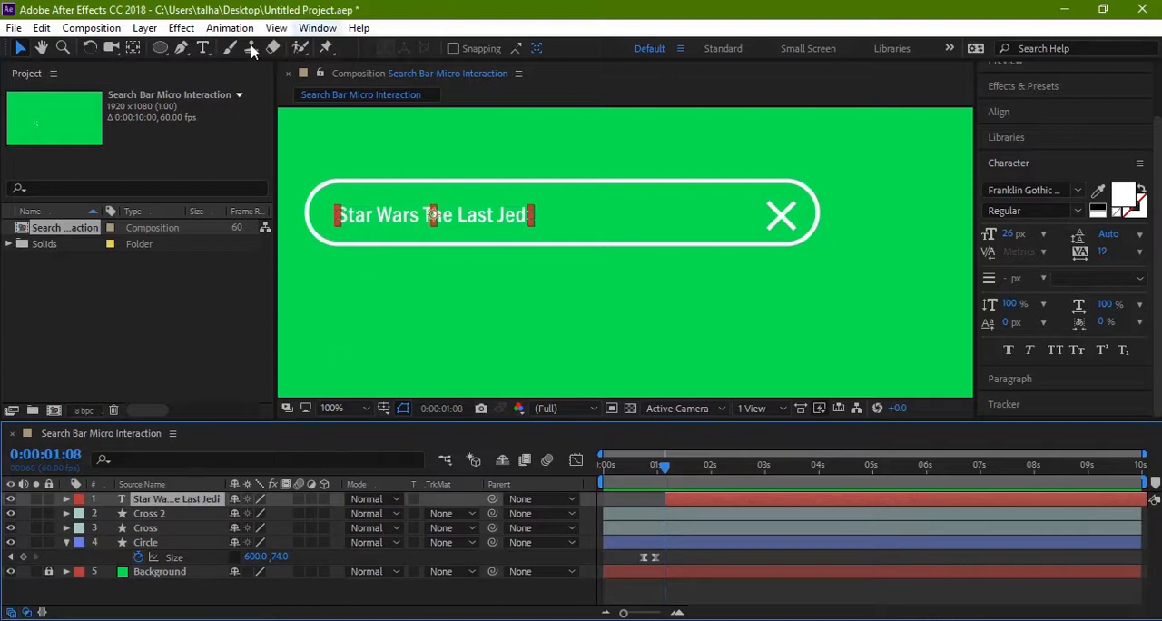
pyautogui.click(160, 48)
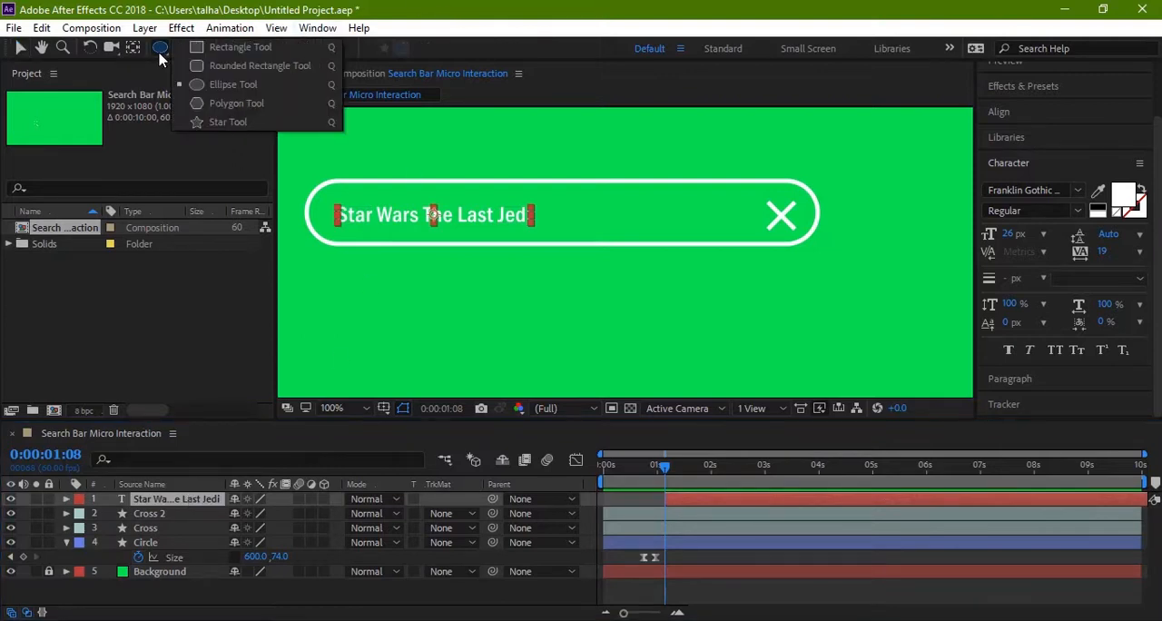
pyautogui.click(220, 47)
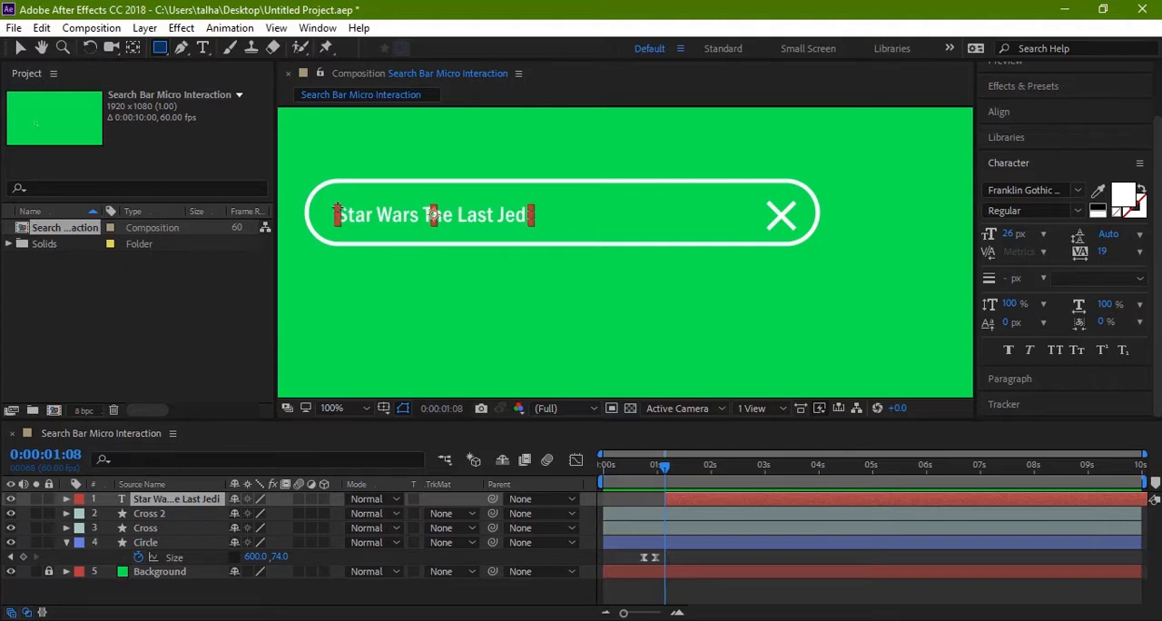
pyautogui.moveTo(336, 212); pyautogui.dragTo(337, 229)
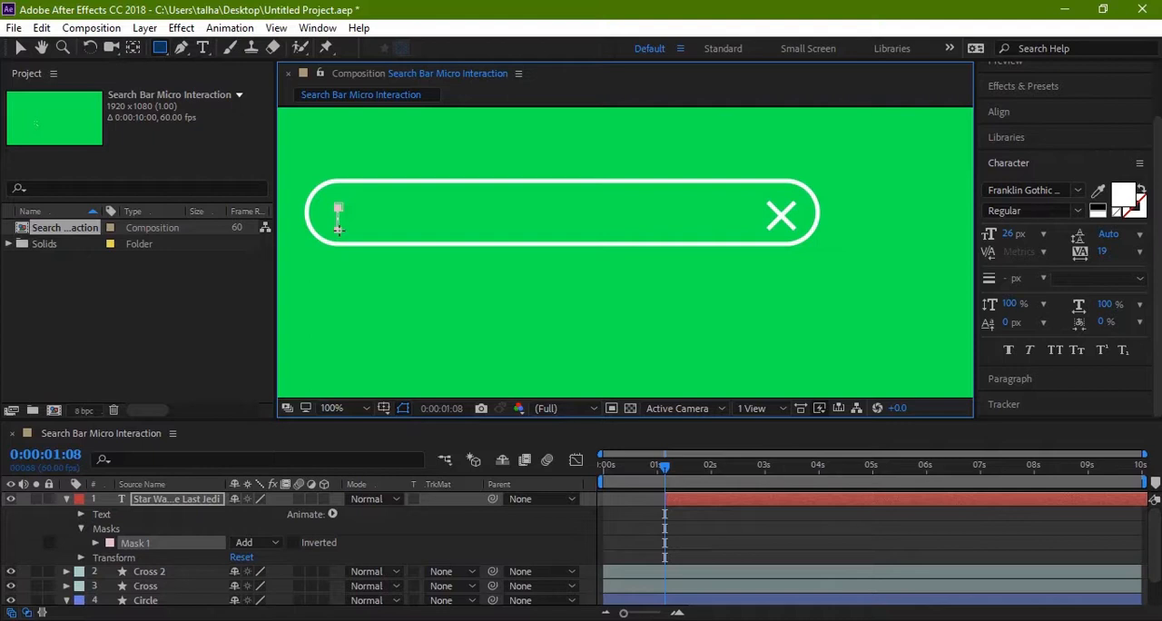
pyautogui.moveTo(338, 218); pyautogui.dragTo(535, 220)
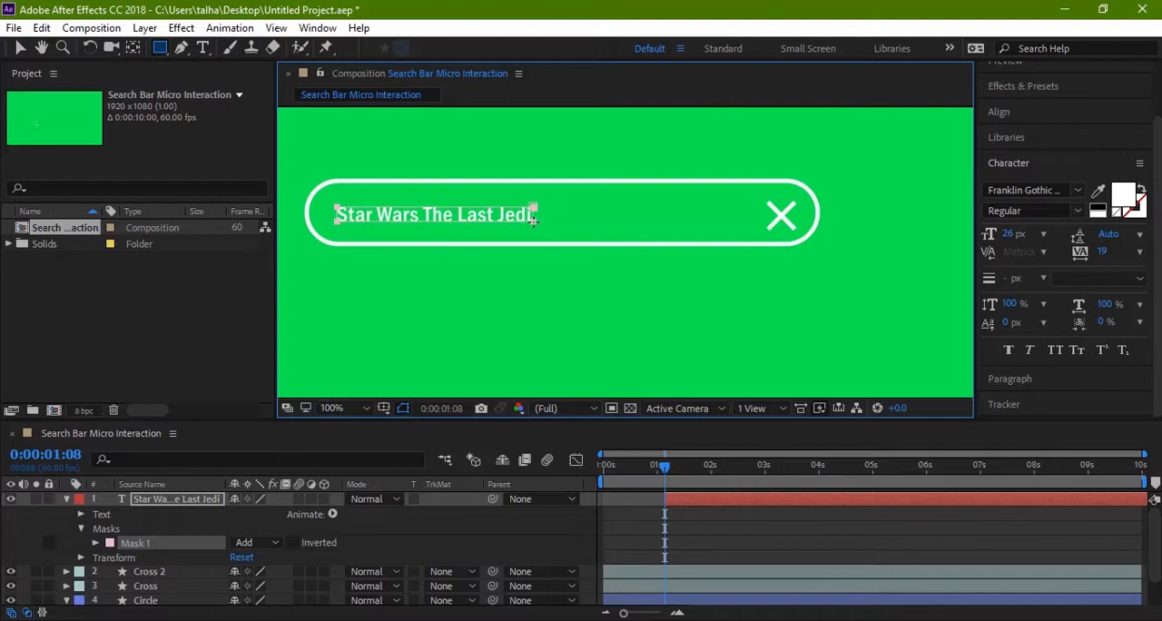
pyautogui.press('v')
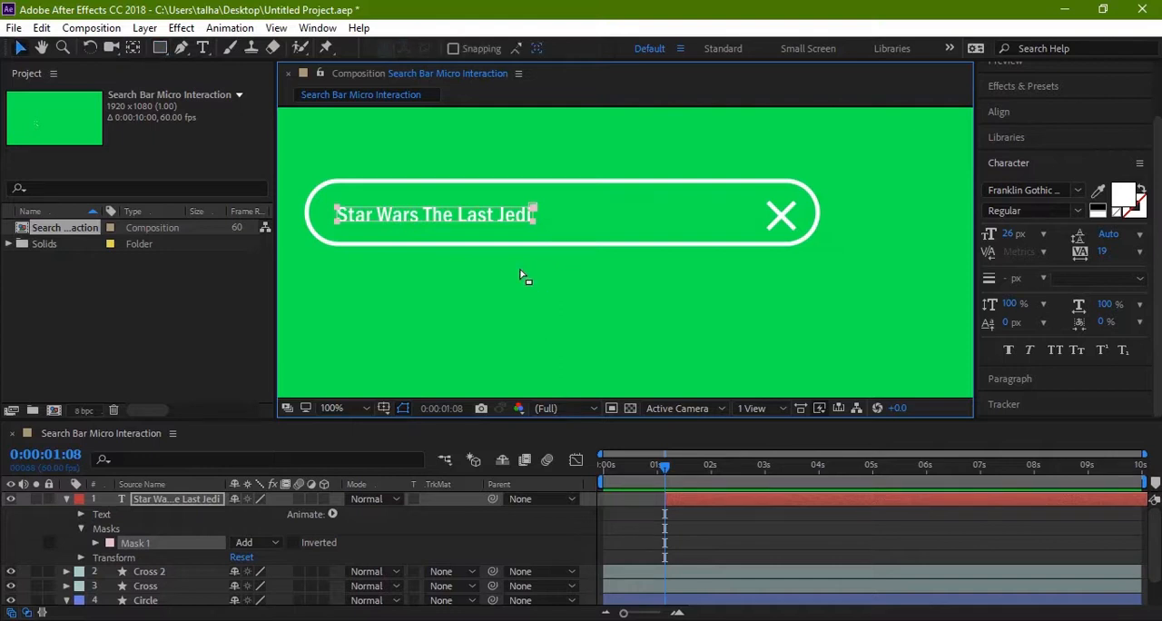
pyautogui.click(524, 277)
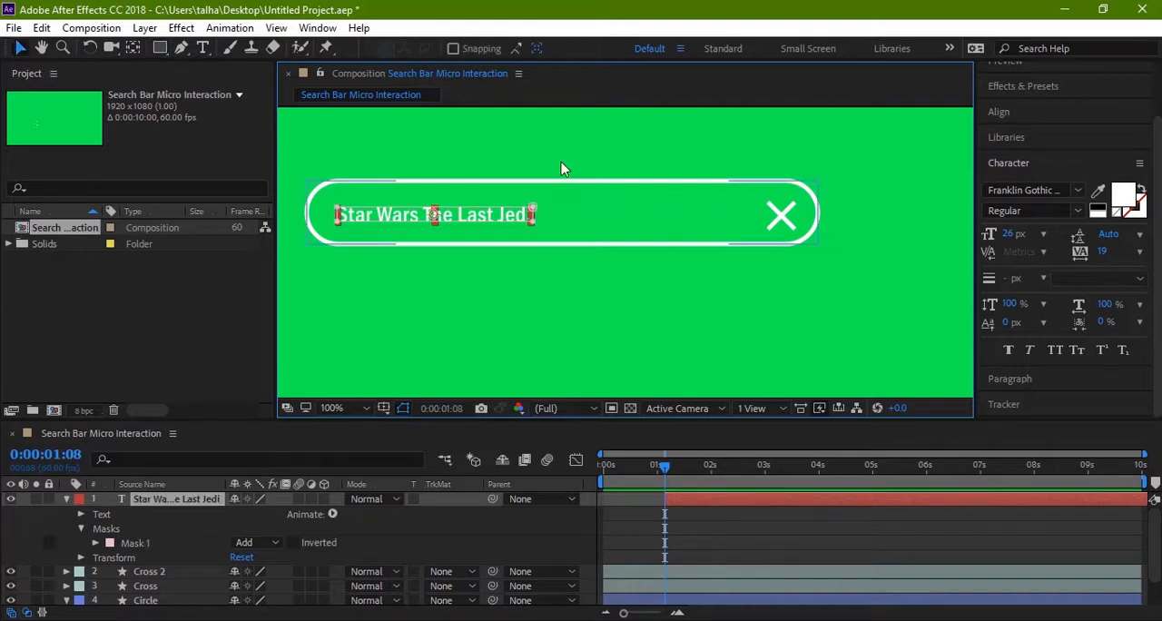
# Step: Narrow the text layer's Mask 1 from its right edge to a thin sliver before "Star", and set a Mask Path keyframe at 0:00:01:08
pyautogui.moveTo(682, 481)
pyautogui.mouseDown()
pyautogui.moveTo(633, 472)
pyautogui.moveTo(665, 478)
pyautogui.mouseUp()
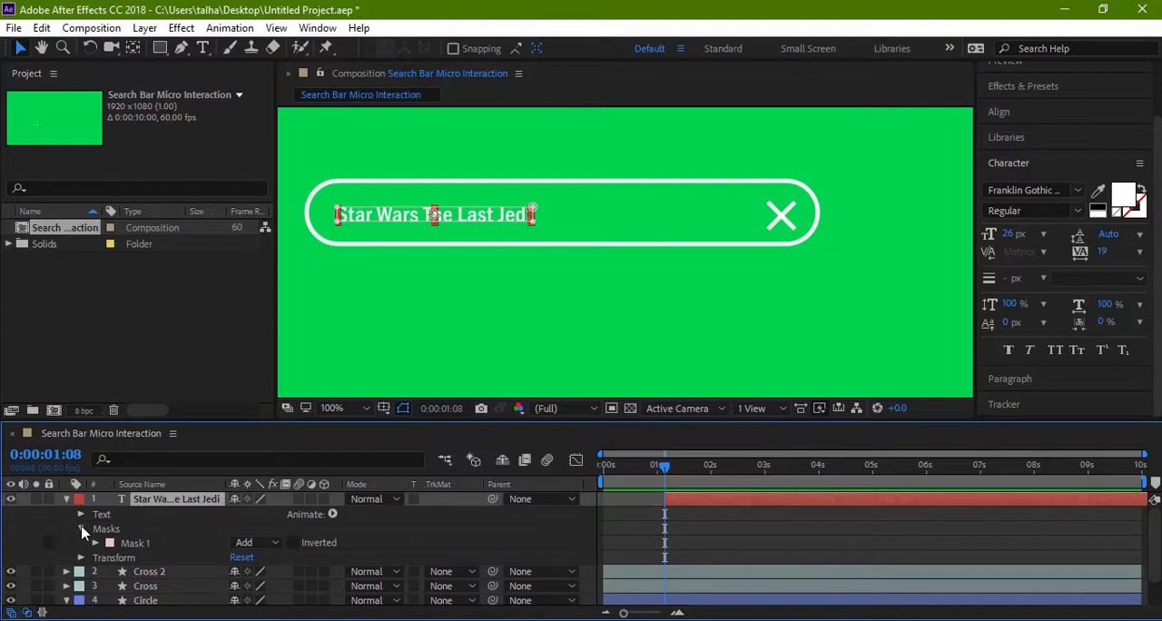
pyautogui.scroll(-2, 186, 535)
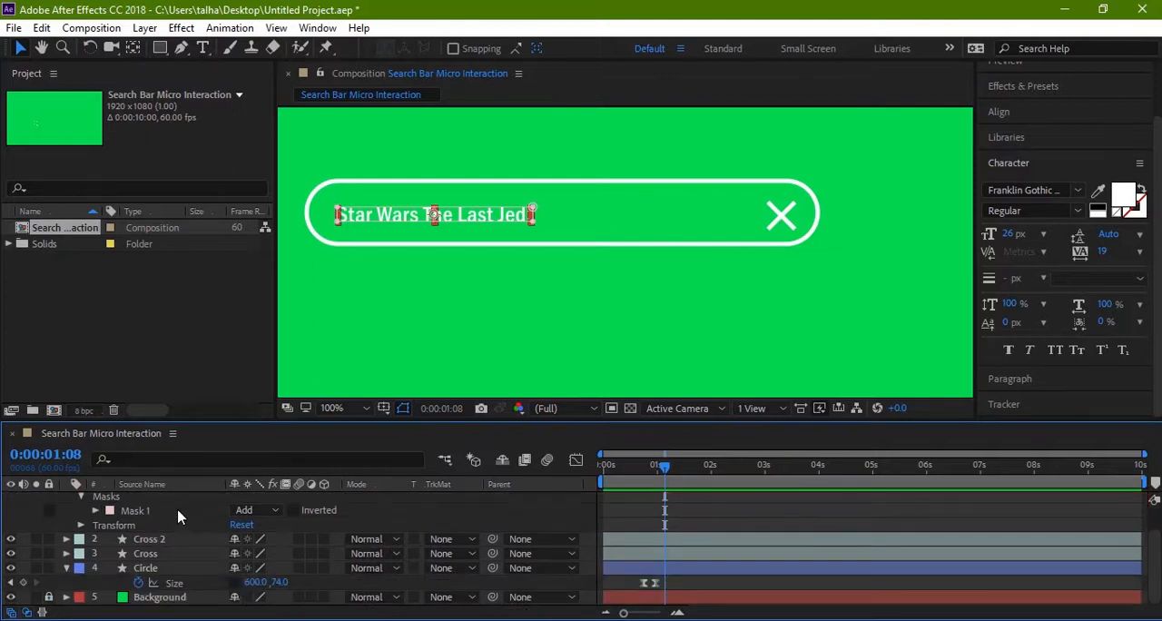
pyautogui.click(96, 511)
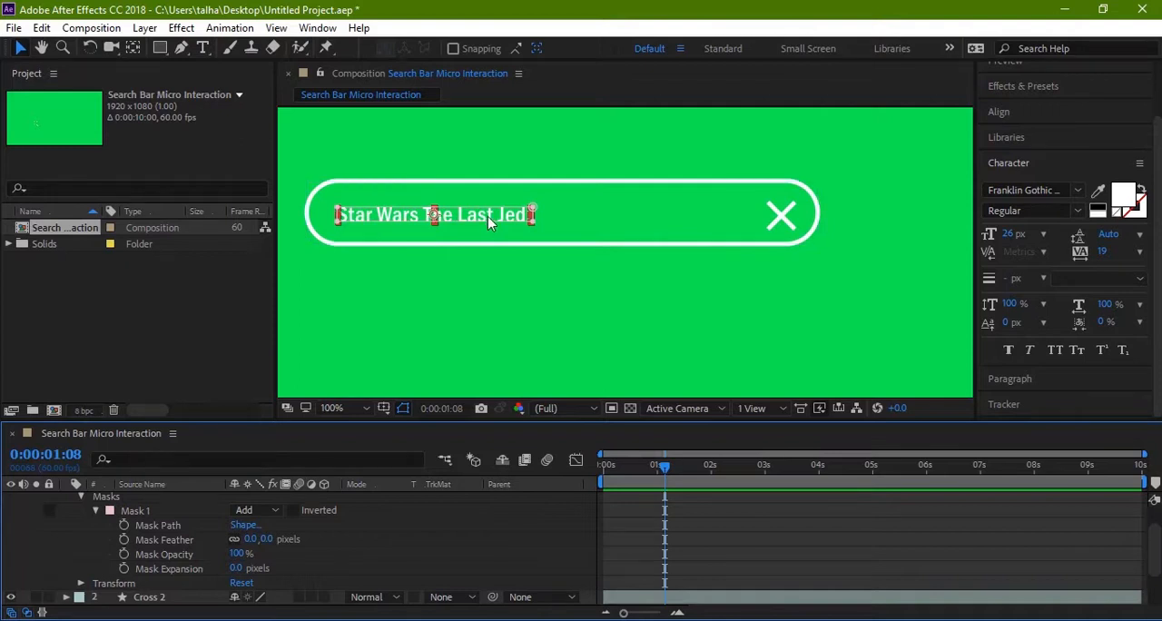
pyautogui.hotkey('ctrl', 't')
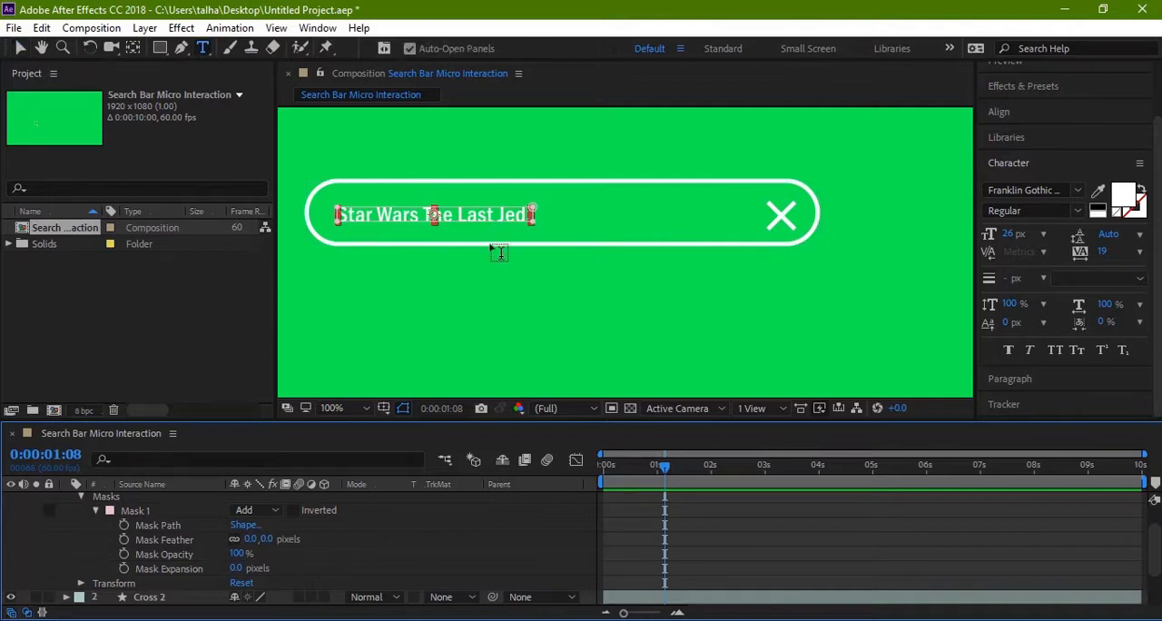
pyautogui.click(155, 513)
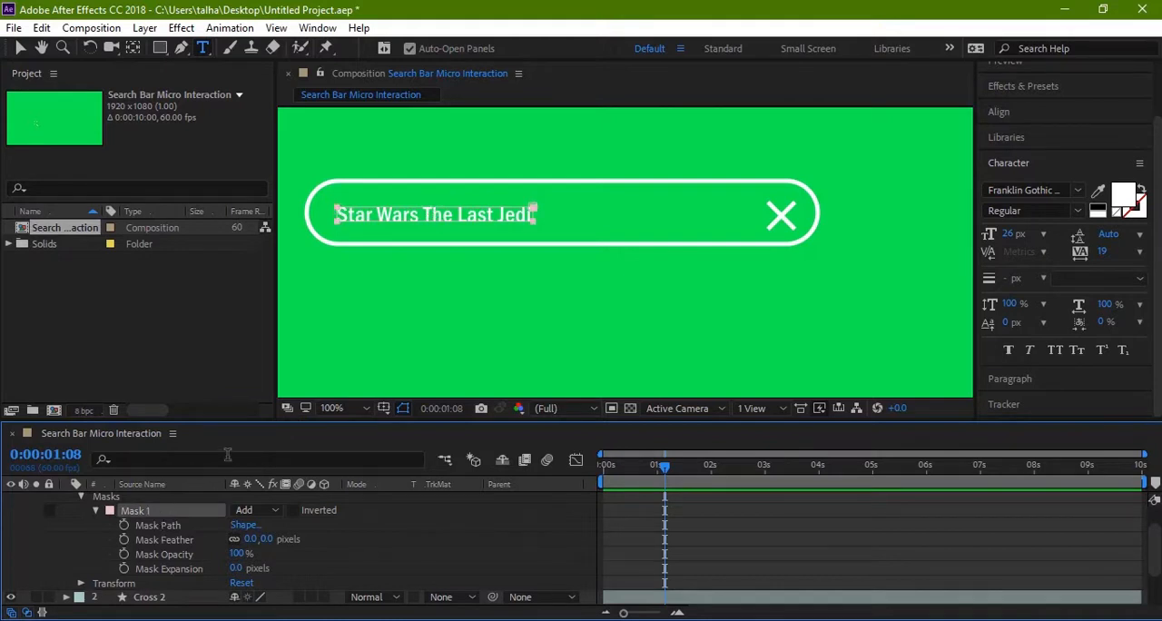
pyautogui.press('v')
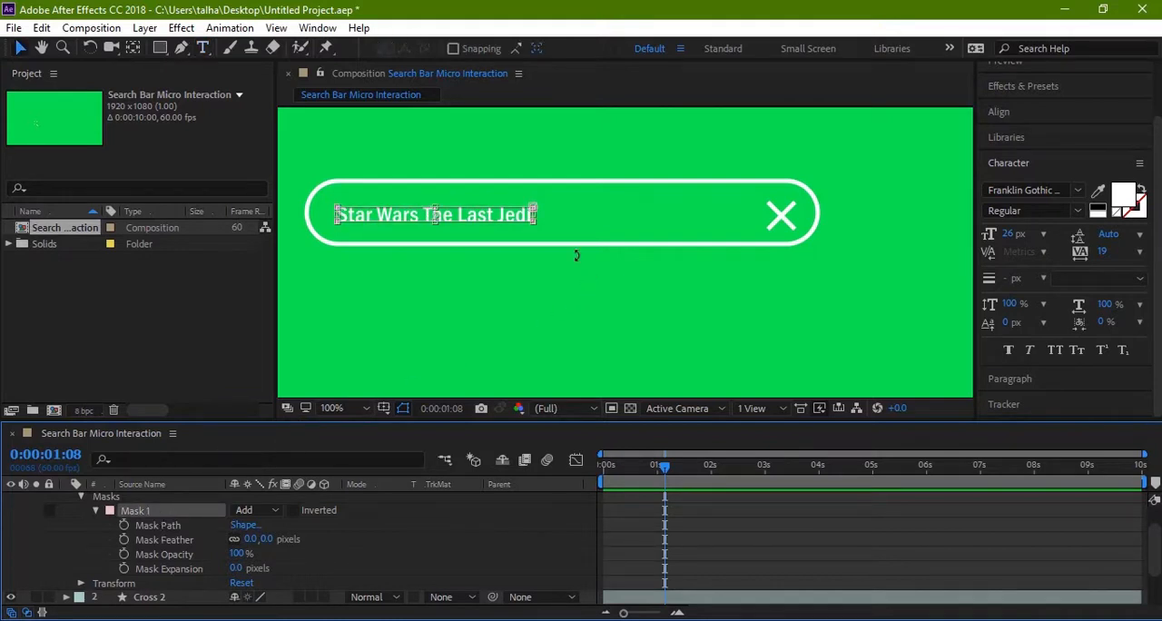
pyautogui.press('z')
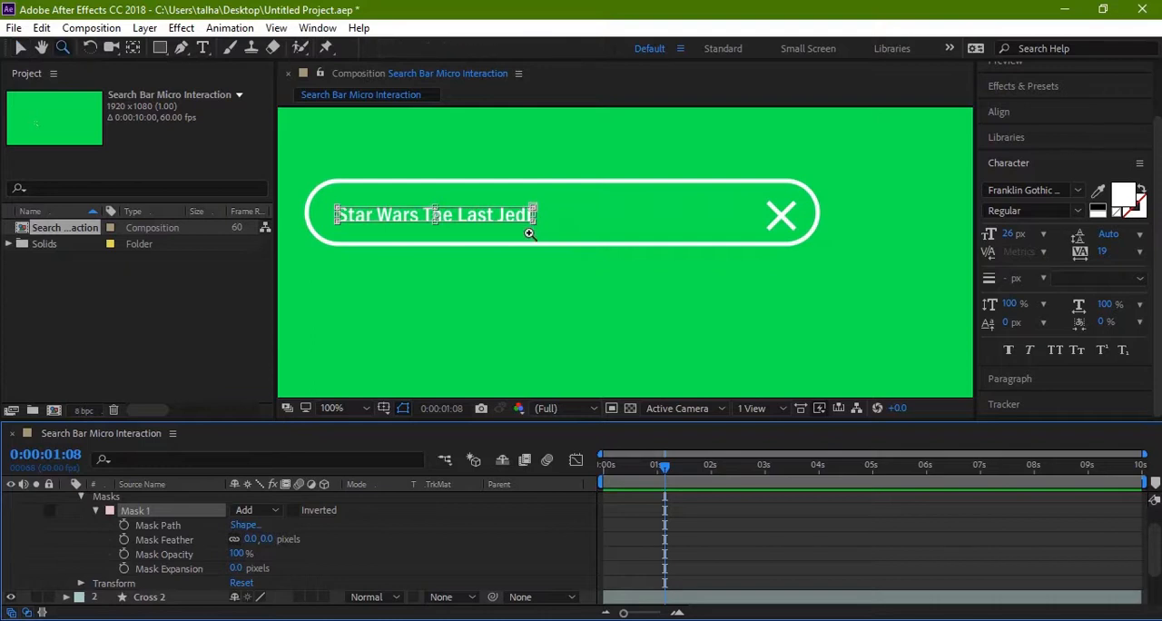
pyautogui.click(530, 235)
pyautogui.press('space')
pyautogui.moveTo(472, 270); pyautogui.dragTo(564, 285)
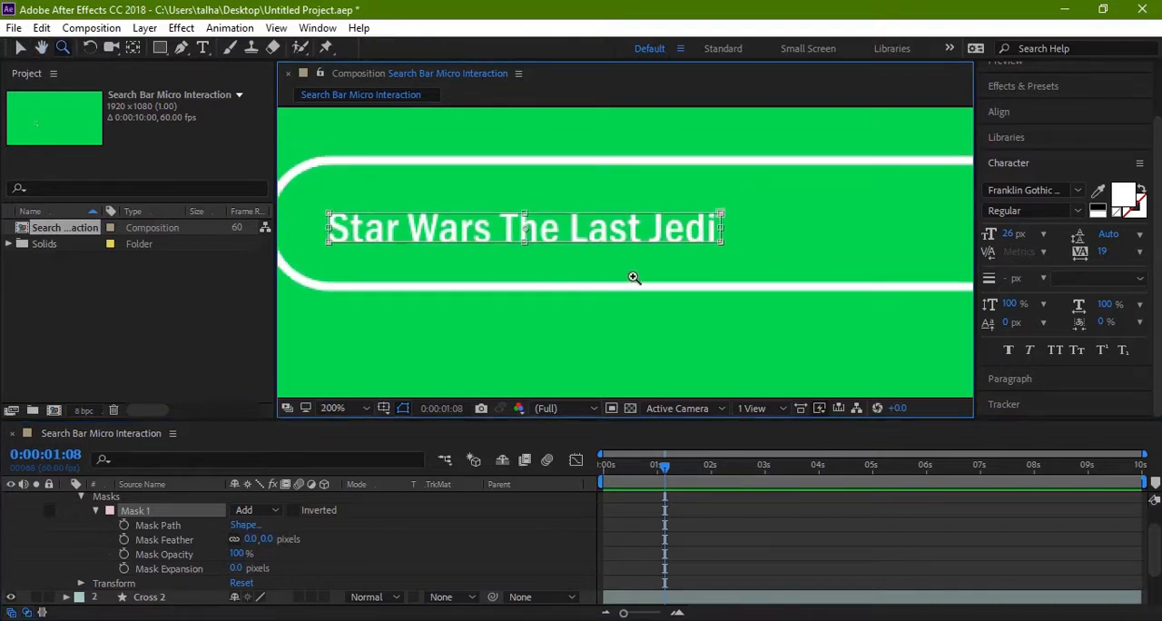
pyautogui.press('v')
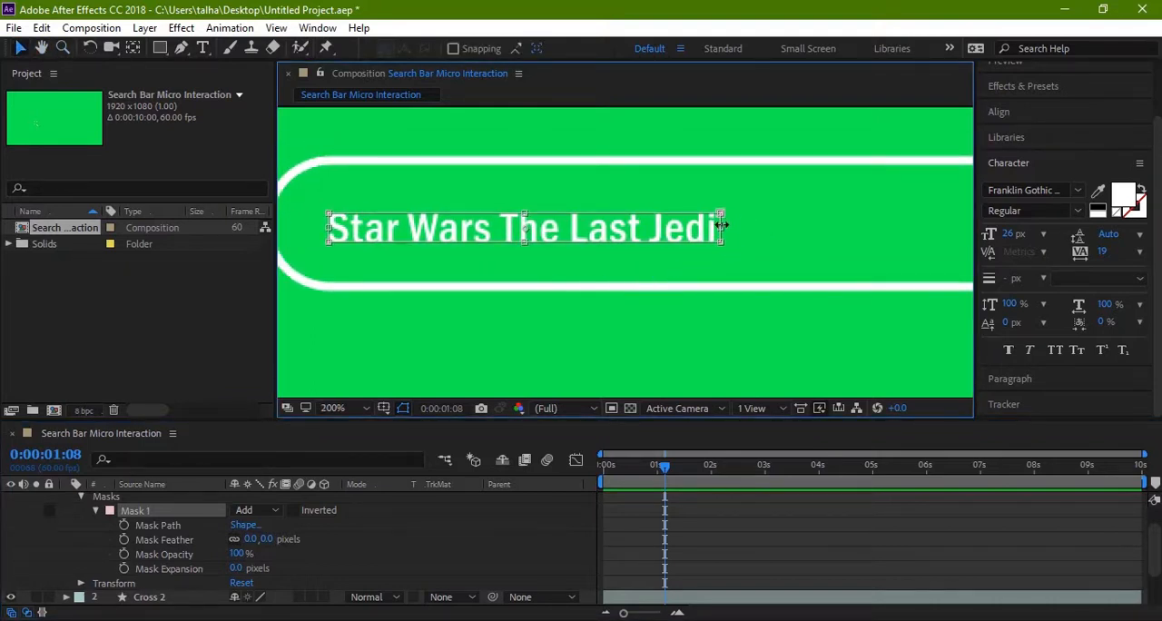
pyautogui.moveTo(718, 228); pyautogui.dragTo(333, 257)
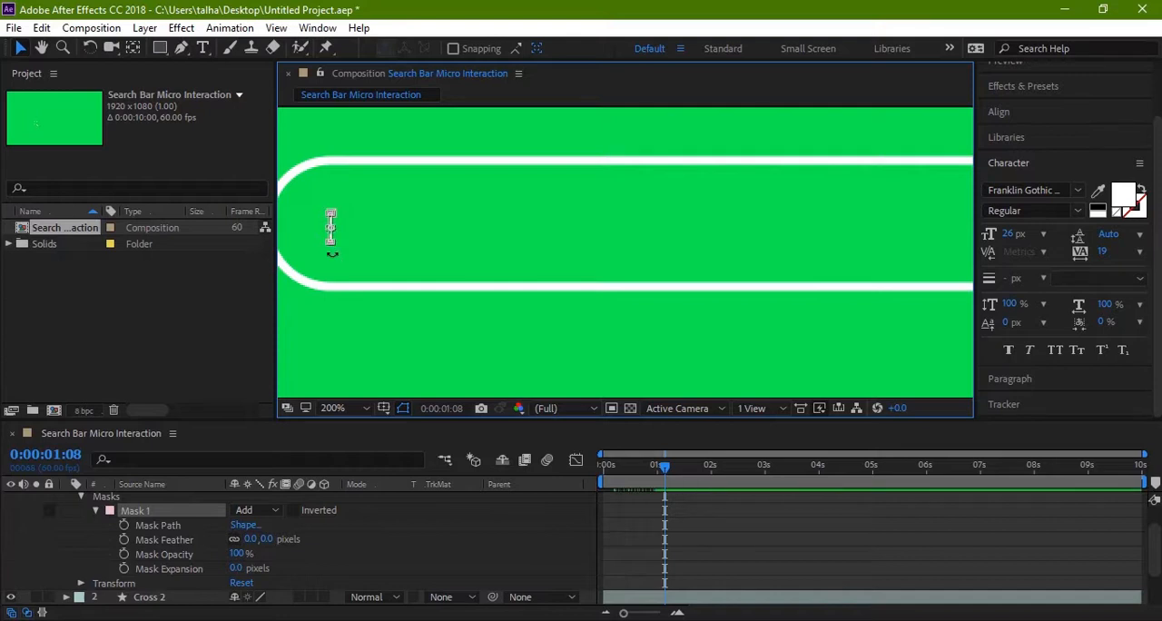
pyautogui.click(125, 526)
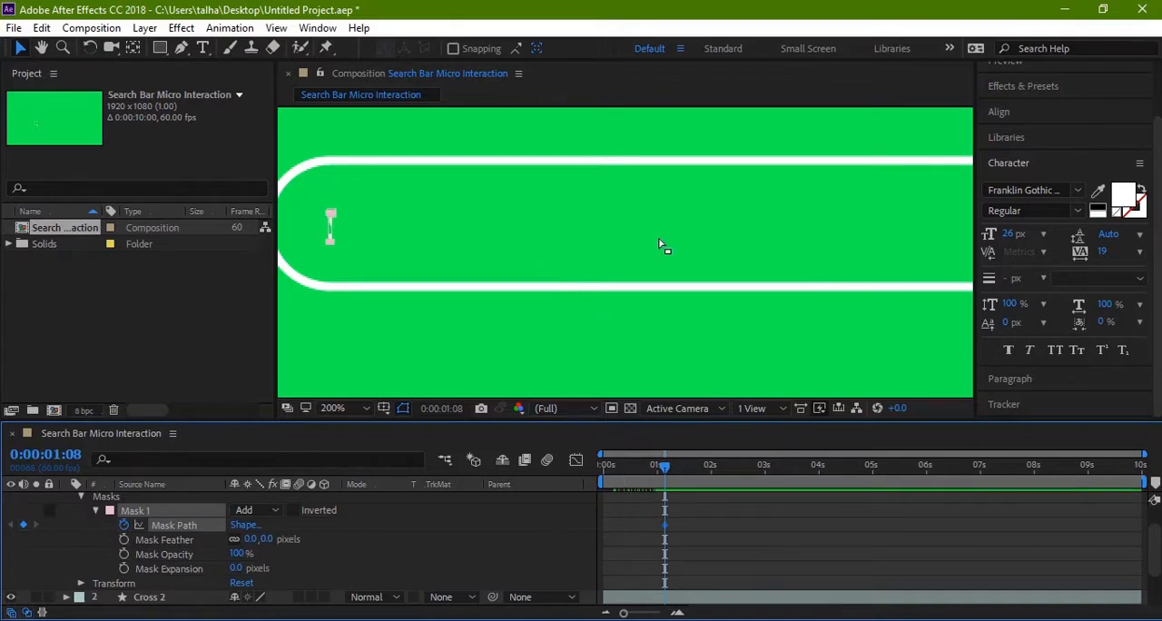
# Step: At 0:00:01:38, widen Mask 1 from its right edge to the end of "Jedi", keyframing the Mask Path so the whole text is revealed
pyautogui.hotkey('shift', 'pagedown')
pyautogui.hotkey('shift', 'pagedown')
pyautogui.hotkey('shift', 'pagedown')
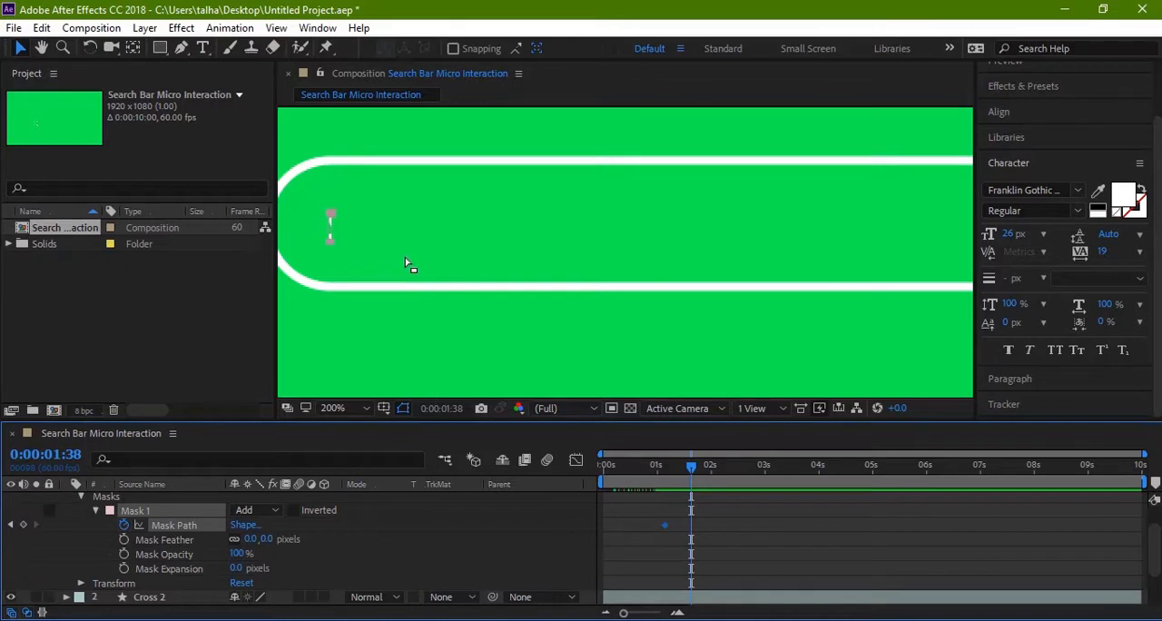
pyautogui.click(336, 237)
pyautogui.moveTo(557, 264); pyautogui.dragTo(399, 264)
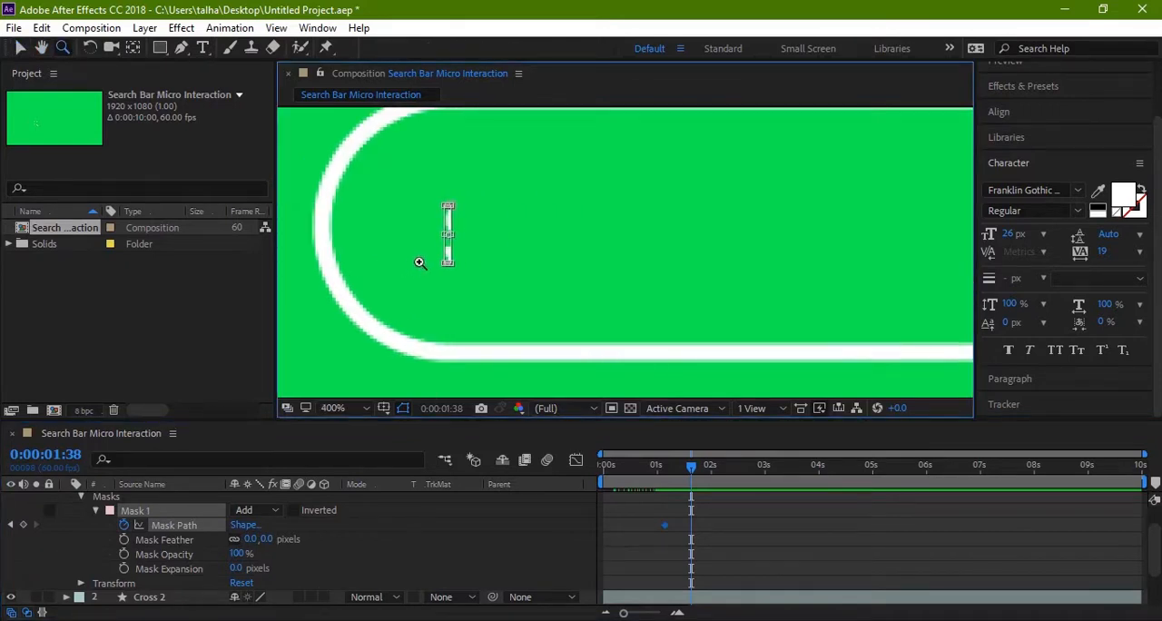
pyautogui.press('v')
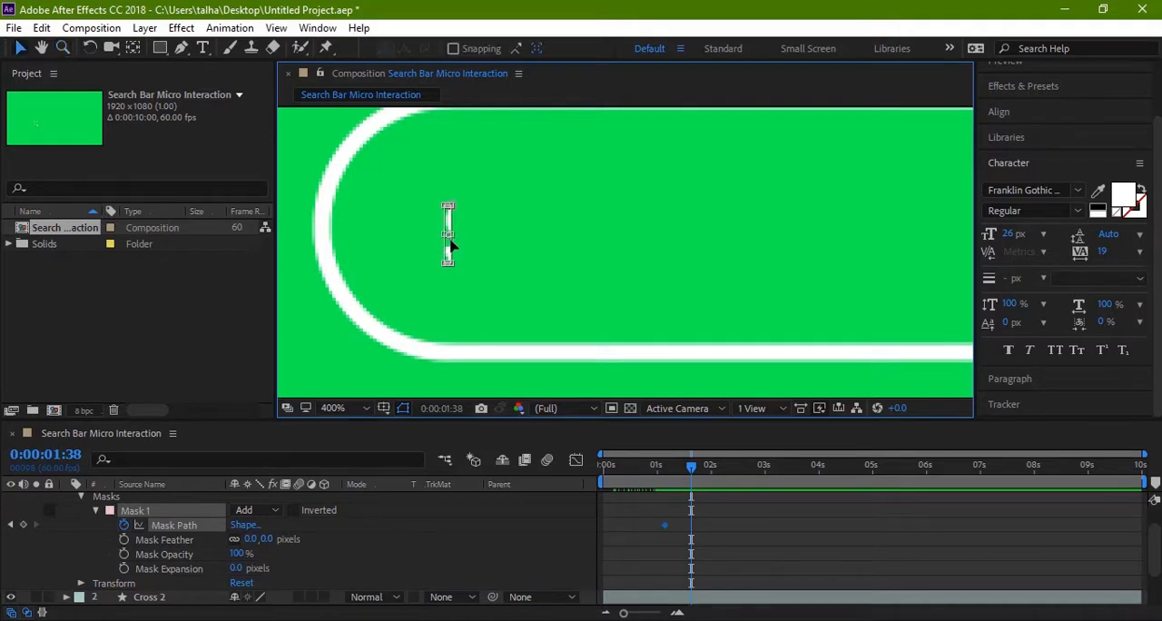
pyautogui.press('z')
pyautogui.click(450, 241)
pyautogui.moveTo(565, 267); pyautogui.dragTo(412, 268)
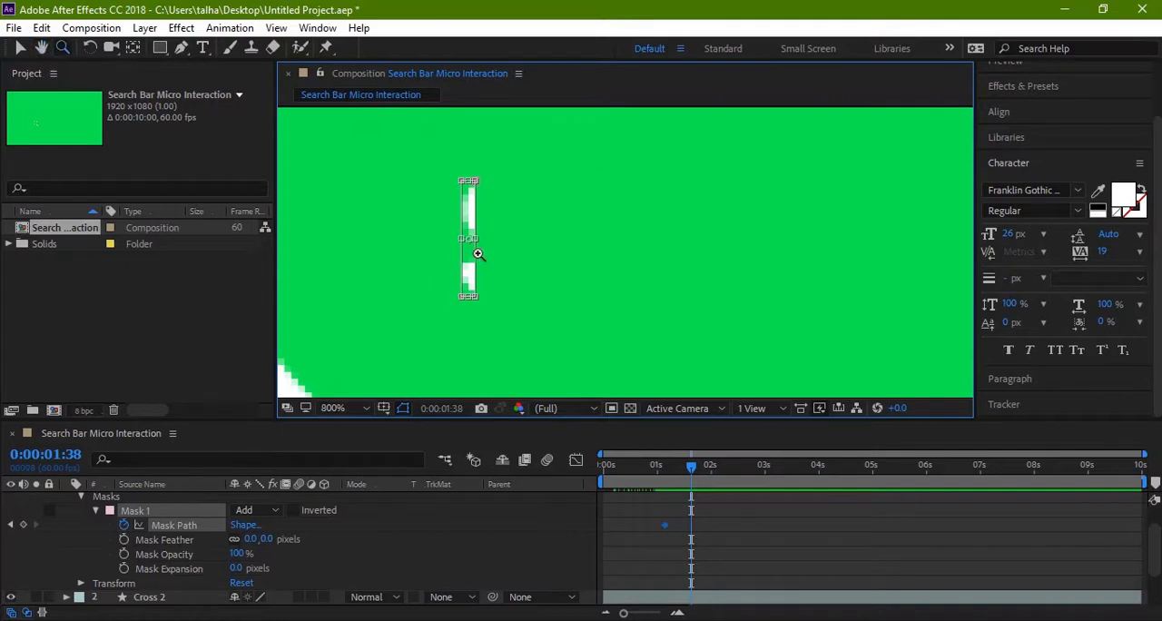
pyautogui.press('v')
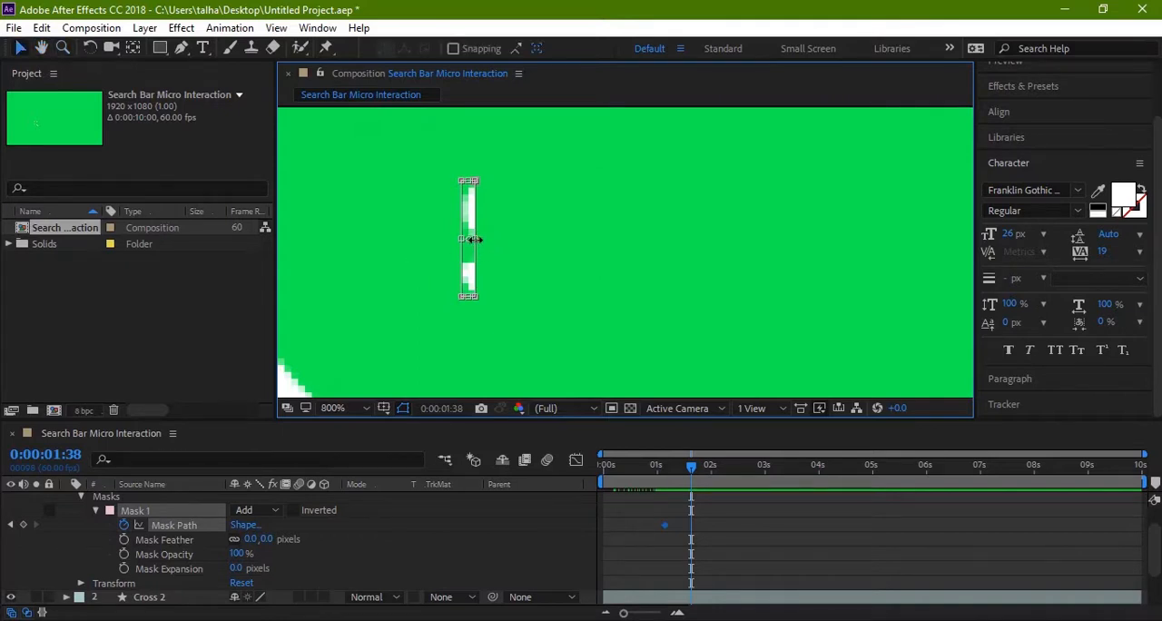
pyautogui.moveTo(473, 238); pyautogui.dragTo(1015, 256)
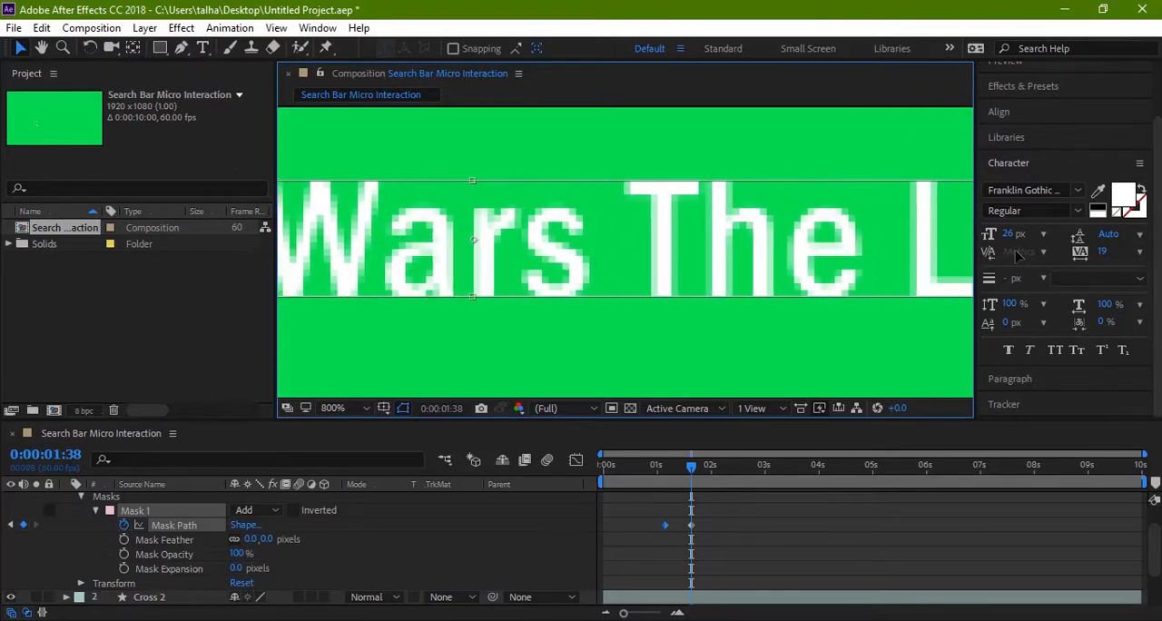
pyautogui.moveTo(1013, 250); pyautogui.dragTo(787, 265)
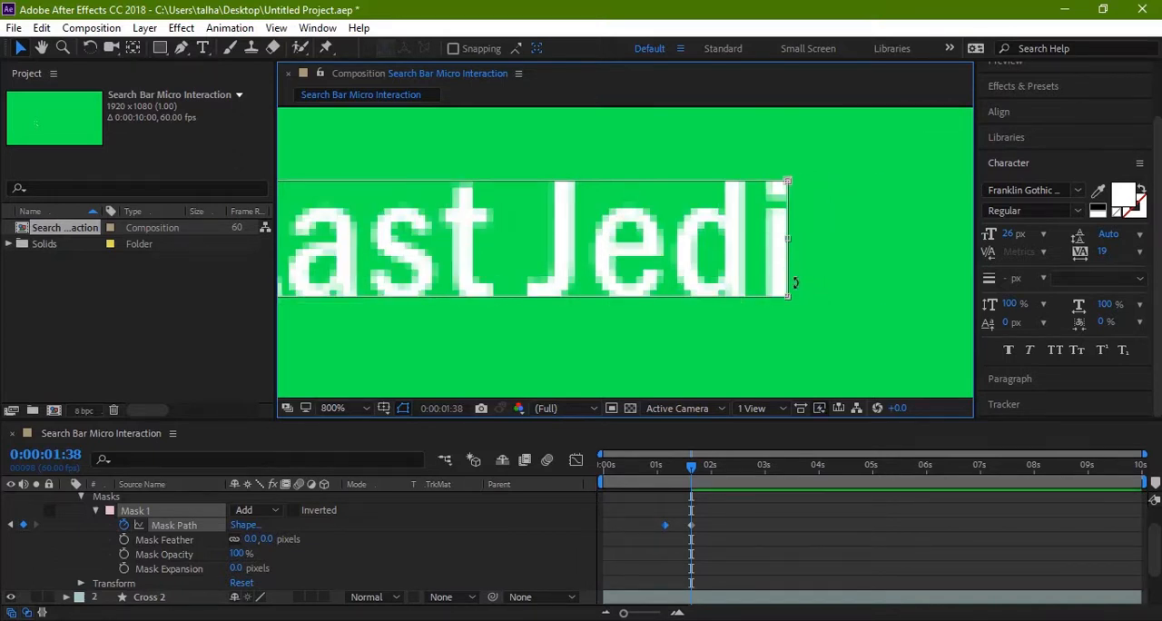
# Step: Zoom back out to the whole search bar and preview the animation from the first frame to check the text reveal
pyautogui.press(',')
pyautogui.press(',')
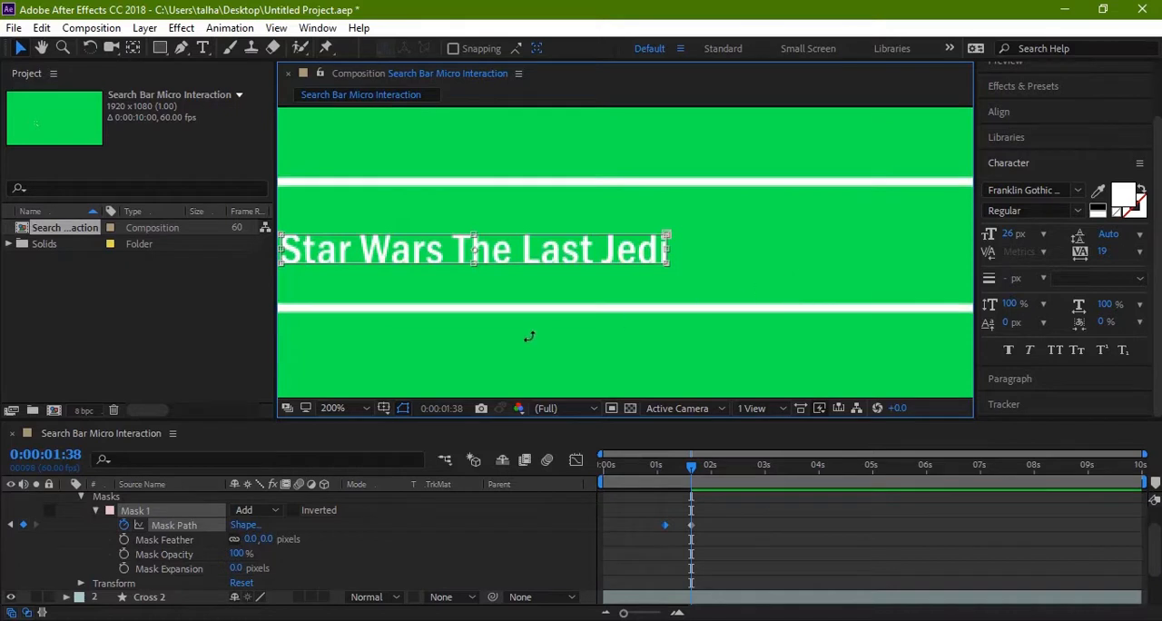
pyautogui.press('h')
pyautogui.moveTo(514, 353); pyautogui.dragTo(537, 334)
pyautogui.press(',')
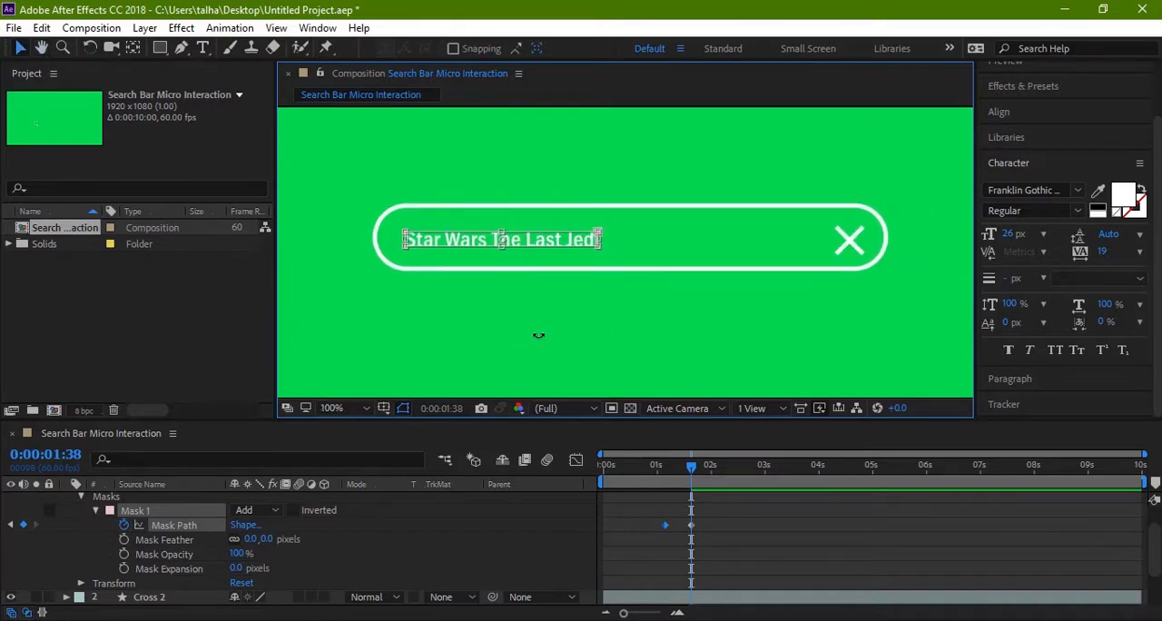
pyautogui.moveTo(694, 470); pyautogui.dragTo(574, 467)
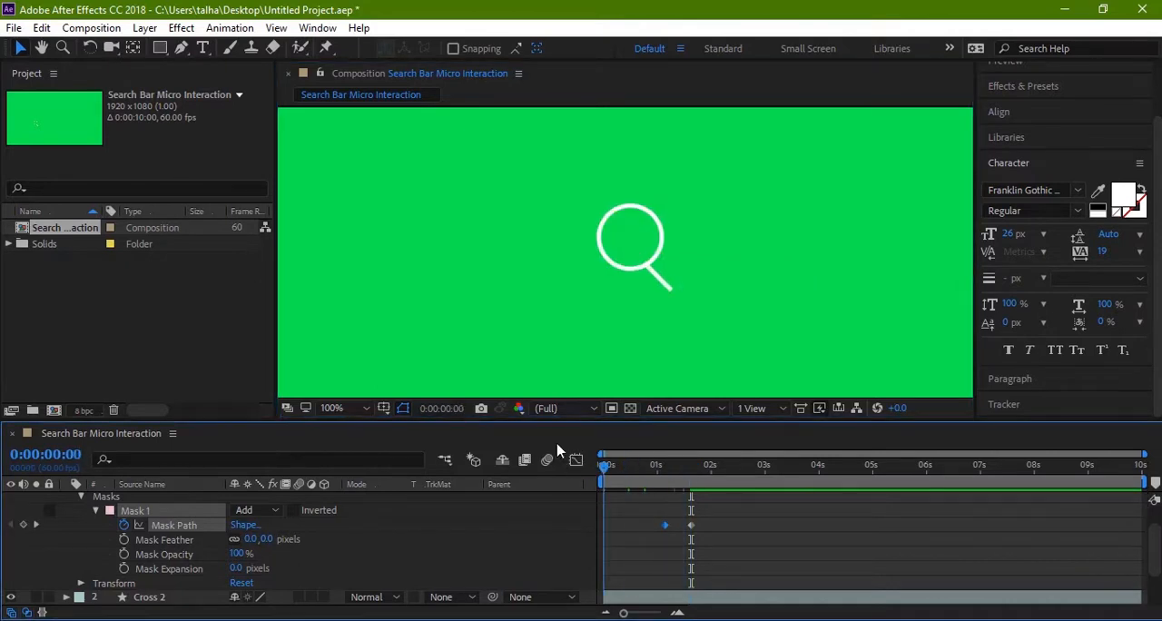
pyautogui.click(599, 347)
pyautogui.press('space')
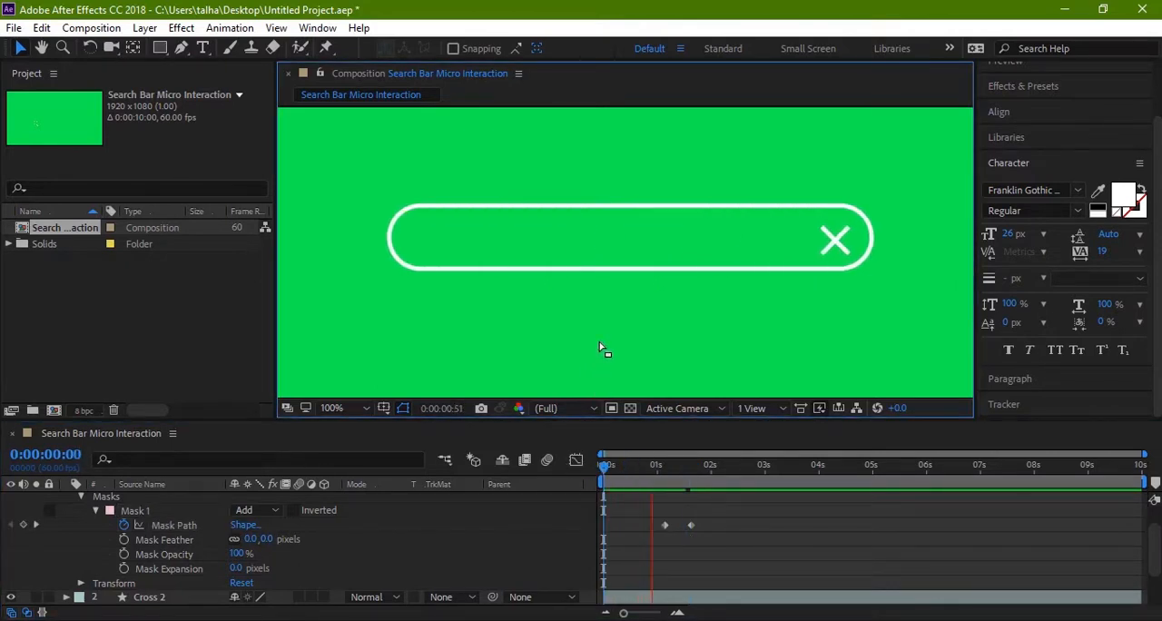
pyautogui.press('space')
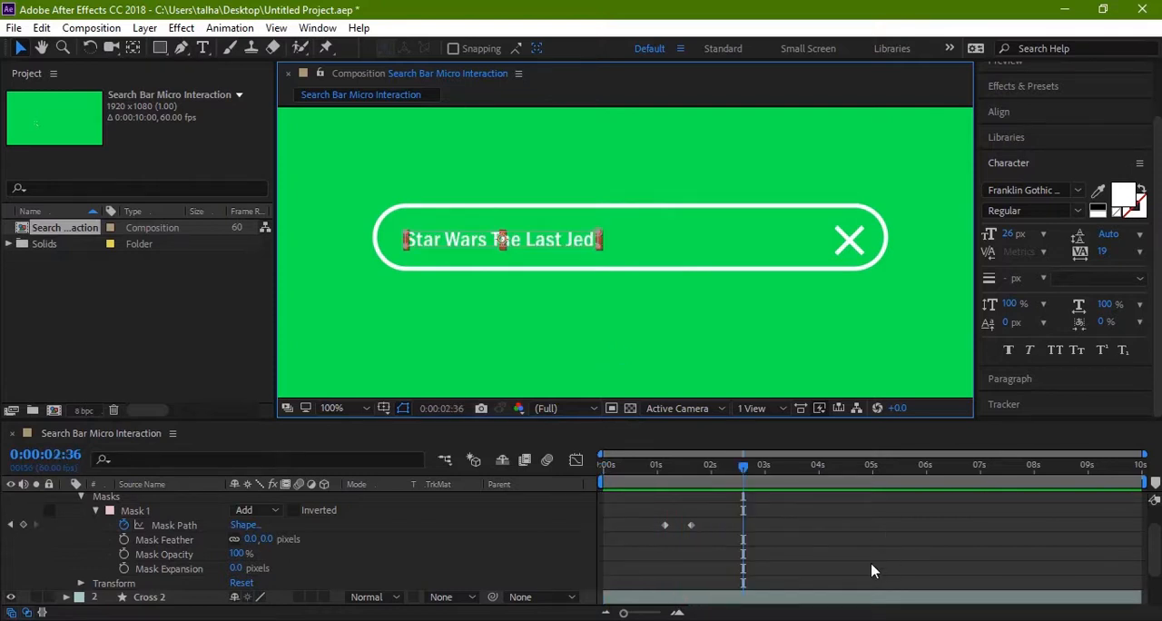
# Step: Apply Easy Ease to both Mask Path keyframes of the text layer
pyautogui.moveTo(708, 519); pyautogui.dragTo(646, 523)
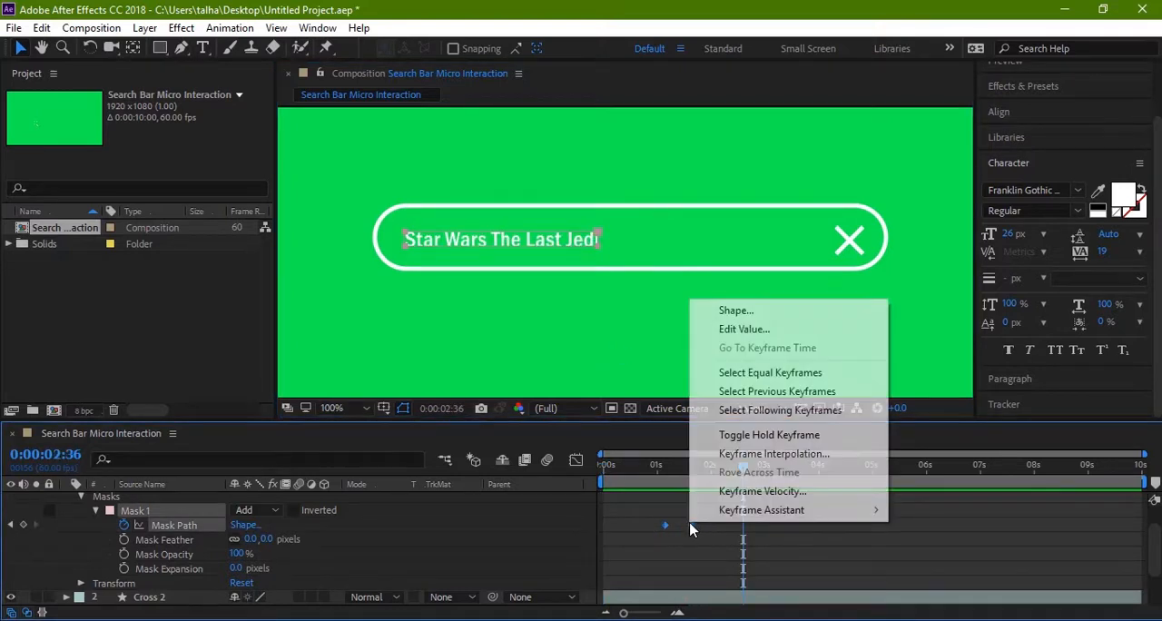
pyautogui.rightClick(689, 524)
pyautogui.moveTo(755, 513)
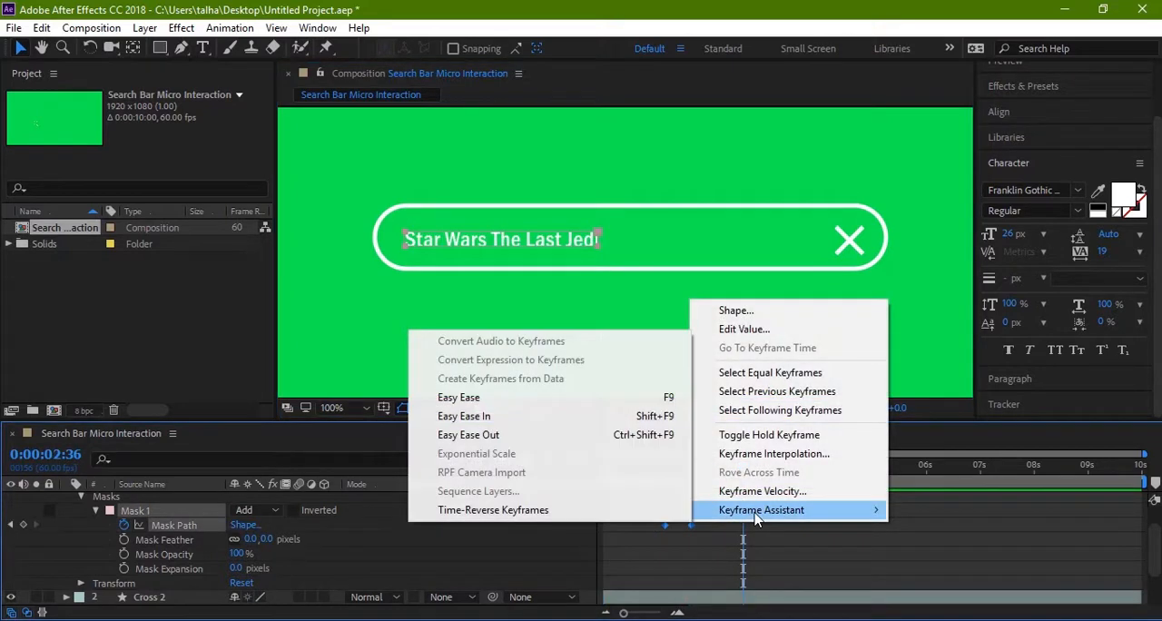
pyautogui.click(487, 402)
# Step: Preview the animation from the start to check the eased text reveal, and return to 0:00:00:00
pyautogui.moveTo(741, 465); pyautogui.dragTo(545, 466)
pyautogui.press('space')
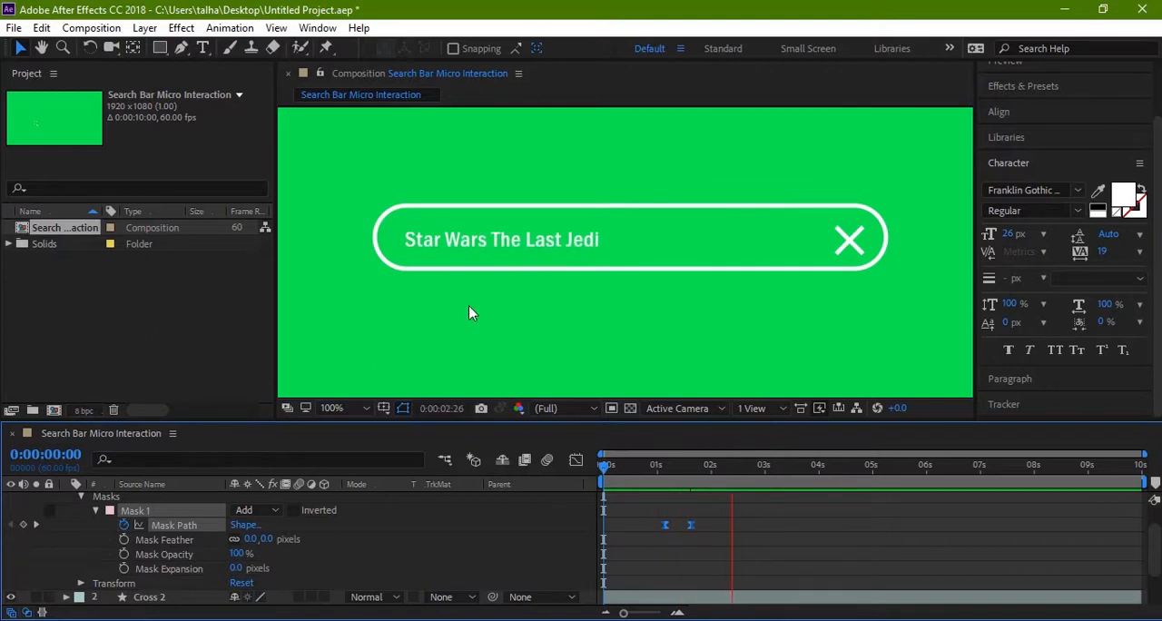
pyautogui.click(736, 466)
pyautogui.moveTo(740, 467); pyautogui.dragTo(499, 467)
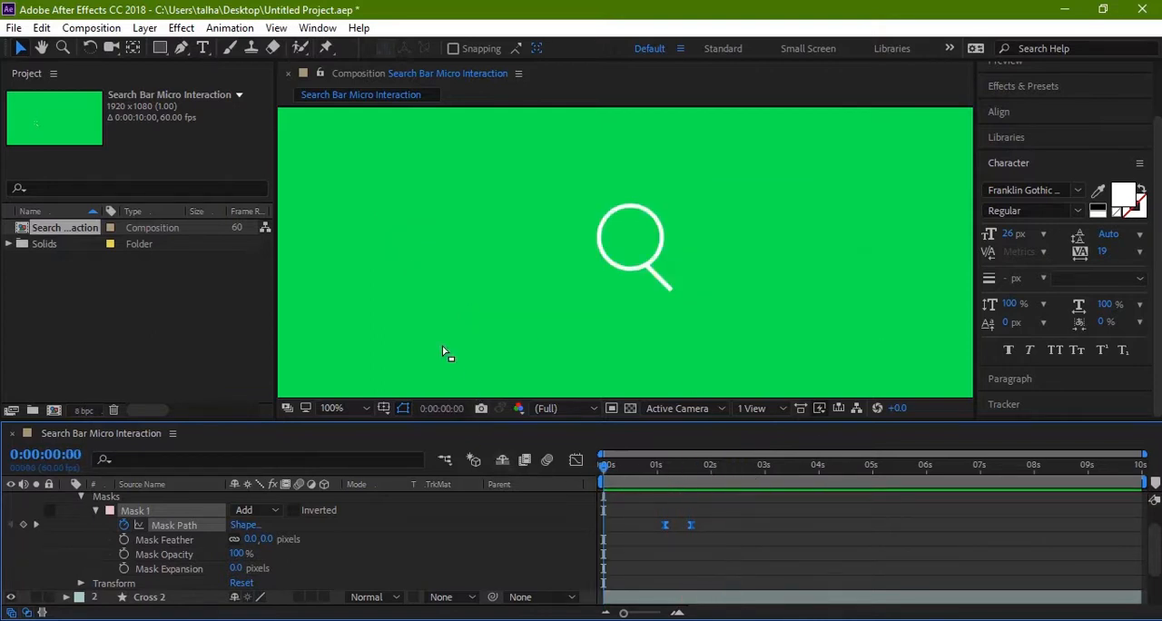
pyautogui.press('space')
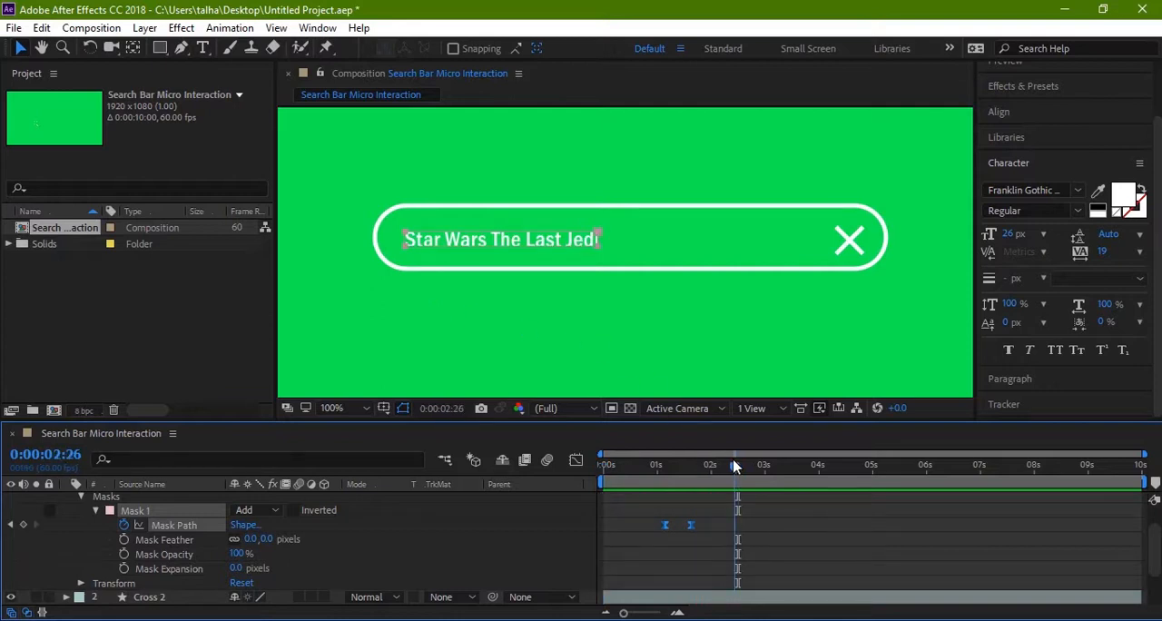
pyautogui.press('space')
pyautogui.press('space')
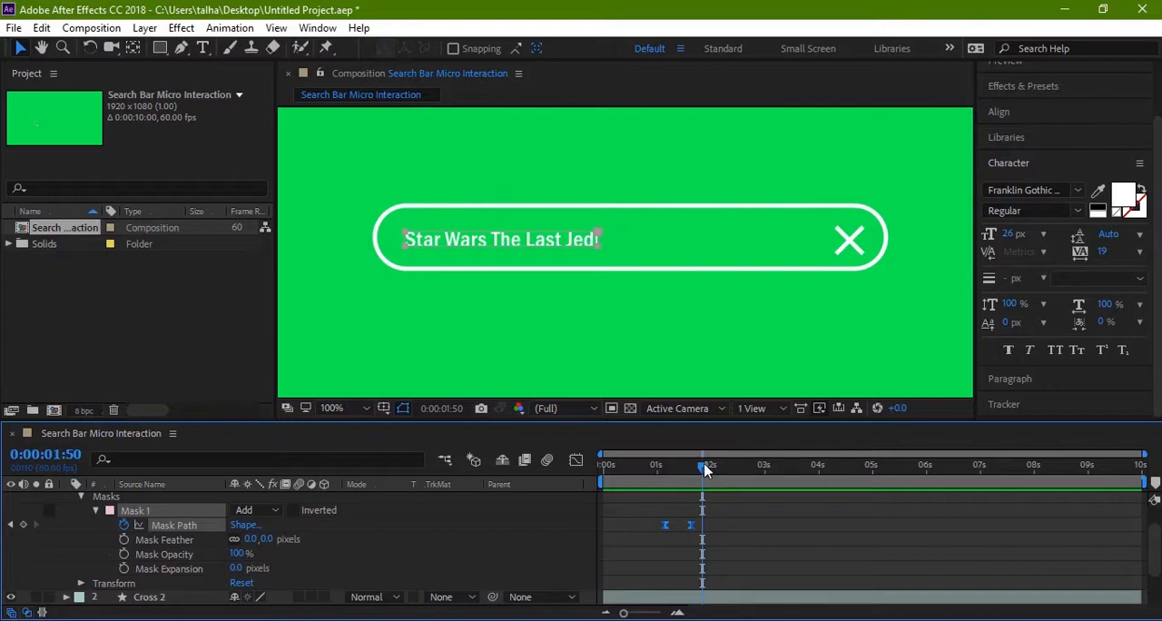
pyautogui.moveTo(702, 467); pyautogui.dragTo(580, 470)
pyautogui.scroll(2, 338, 554)
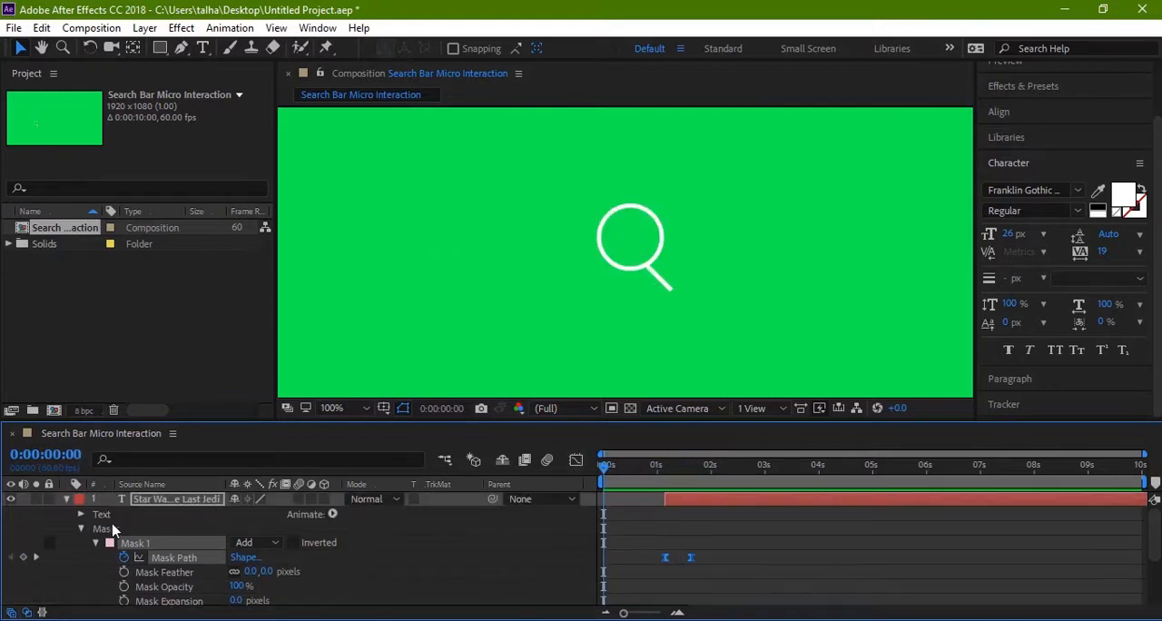
# Step: Collapse the text layer's properties and add a new empty shape layer to the composition
pyautogui.click(66, 499)
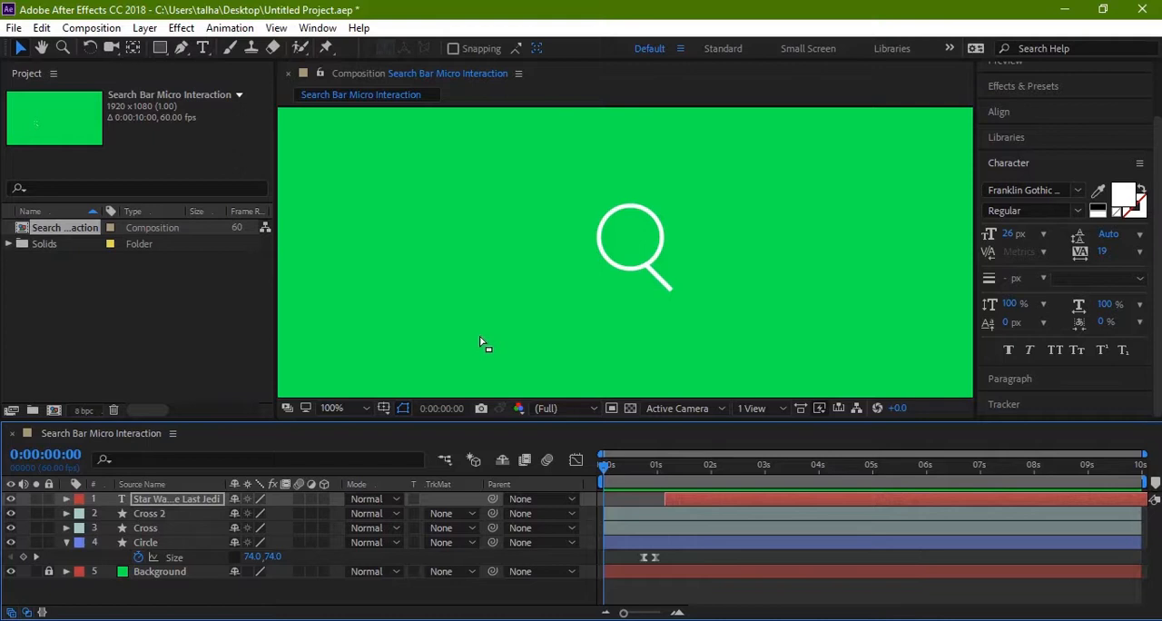
pyautogui.rightClick(379, 594)
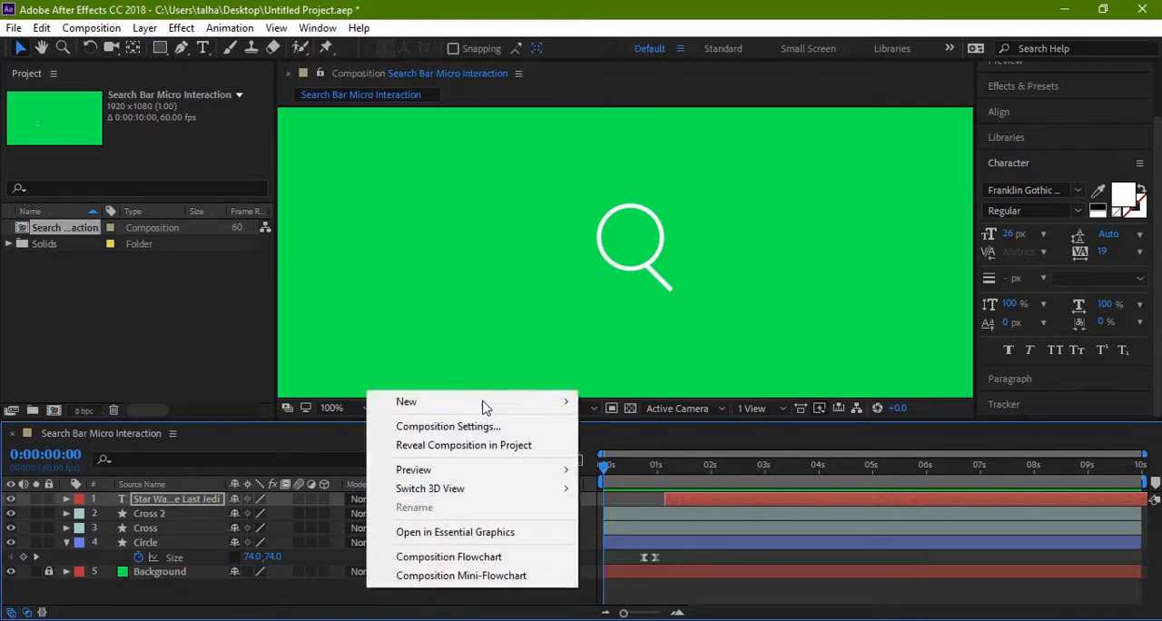
pyautogui.moveTo(510, 402)
pyautogui.click(637, 527)
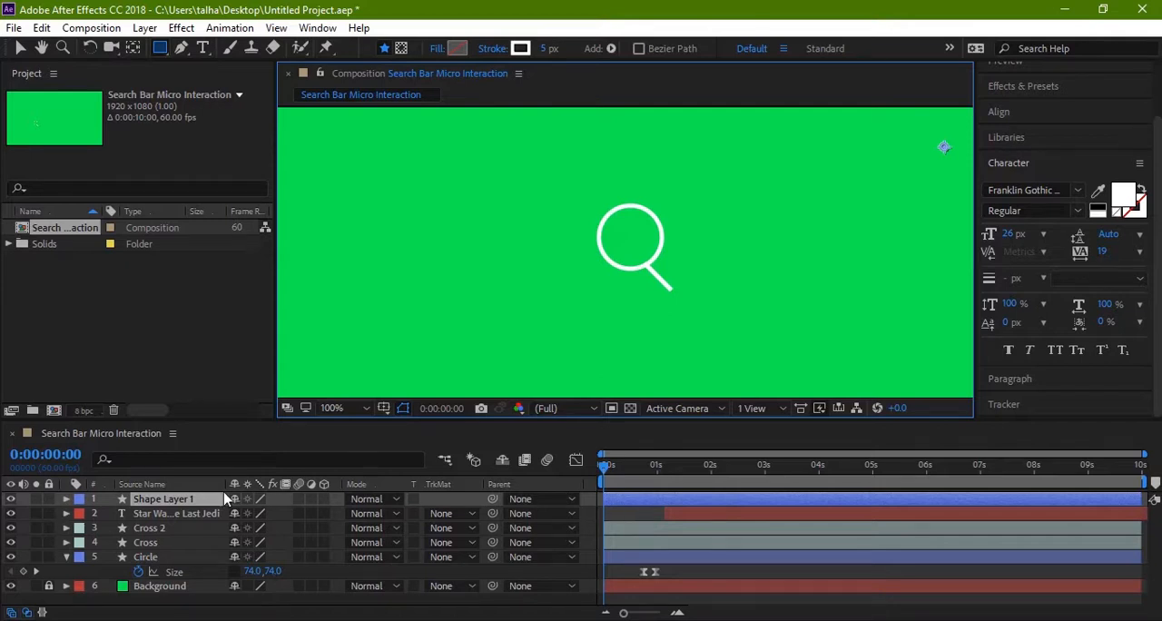
# Step: Rename the new shape layer as "Blinker"
pyautogui.click(166, 504)
pyautogui.press('Return')
pyautogui.write('Bl')
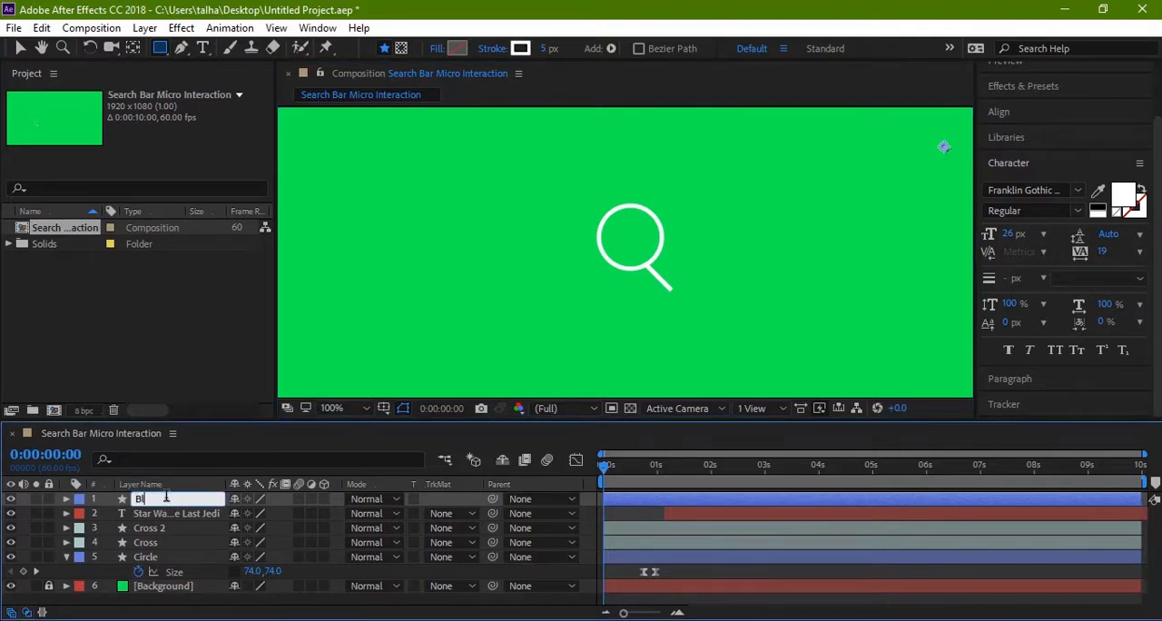
pyautogui.write('inker')
pyautogui.press('Return')
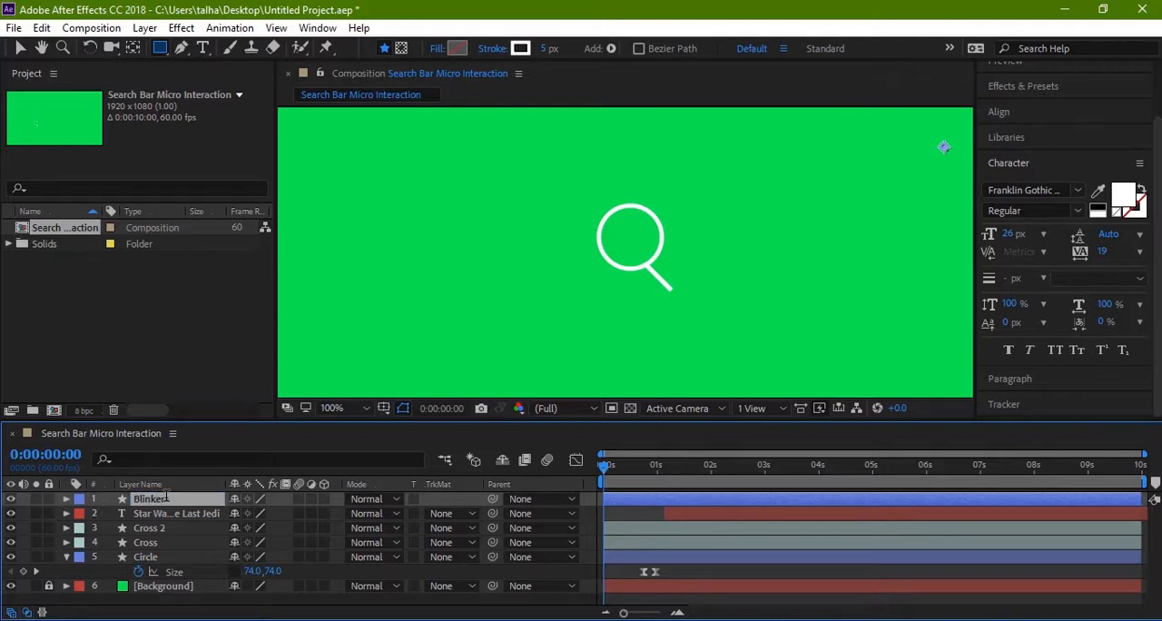
# Step: At 0:00:01:08, draw a short vertical line with the Pen tool on the Blinker layer, just before the text's first letter
pyautogui.moveTo(604, 467); pyautogui.dragTo(663, 489)
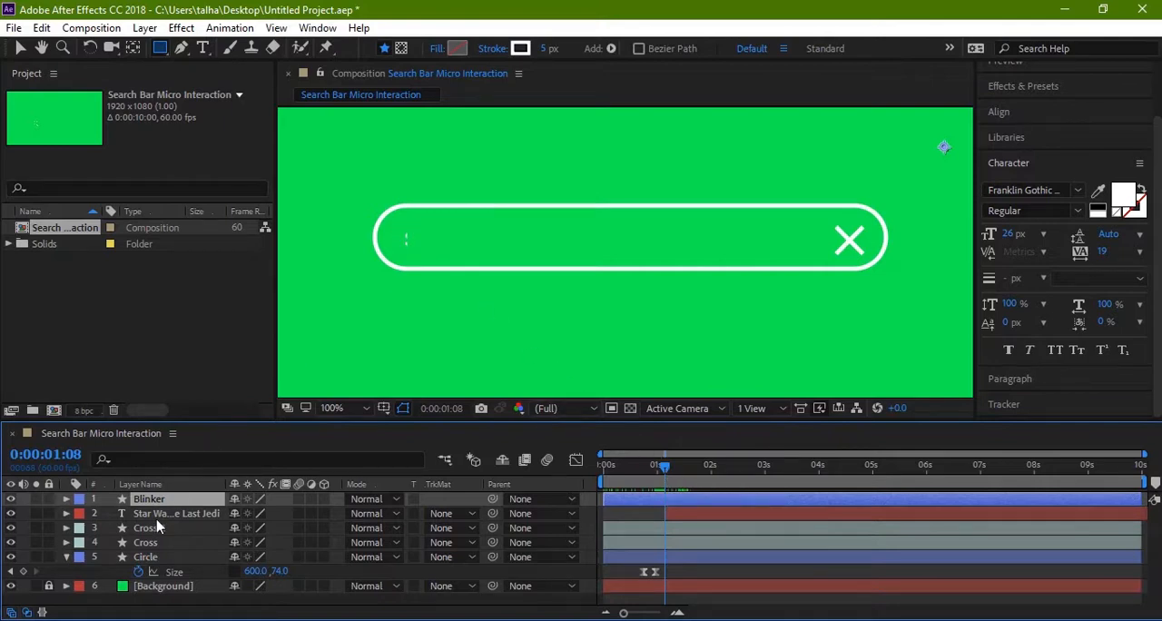
pyautogui.press('g')
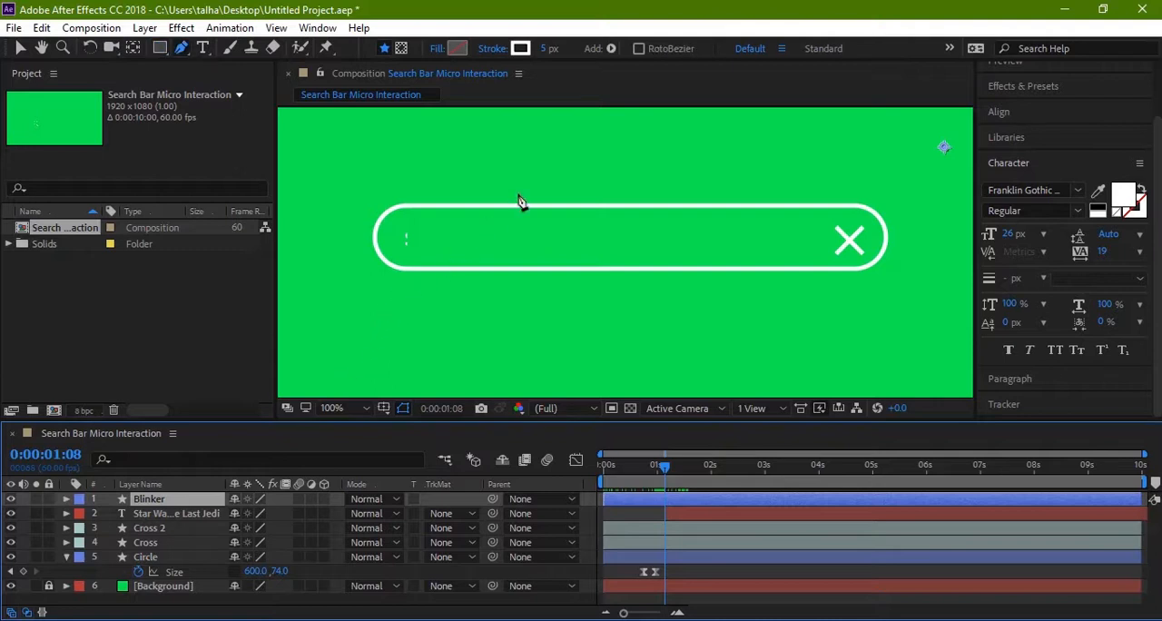
pyautogui.press('z')
pyautogui.click(397, 264)
pyautogui.click(396, 264)
pyautogui.press('h')
pyautogui.moveTo(464, 300); pyautogui.dragTo(433, 301)
pyautogui.press('z')
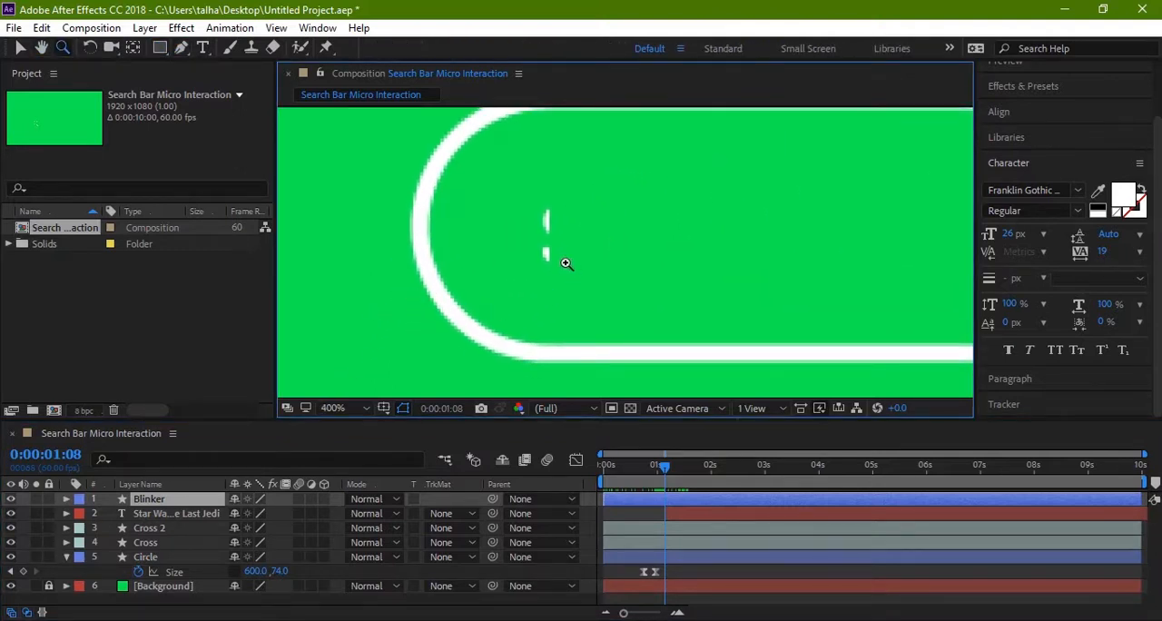
pyautogui.press('g')
pyautogui.click(521, 196)
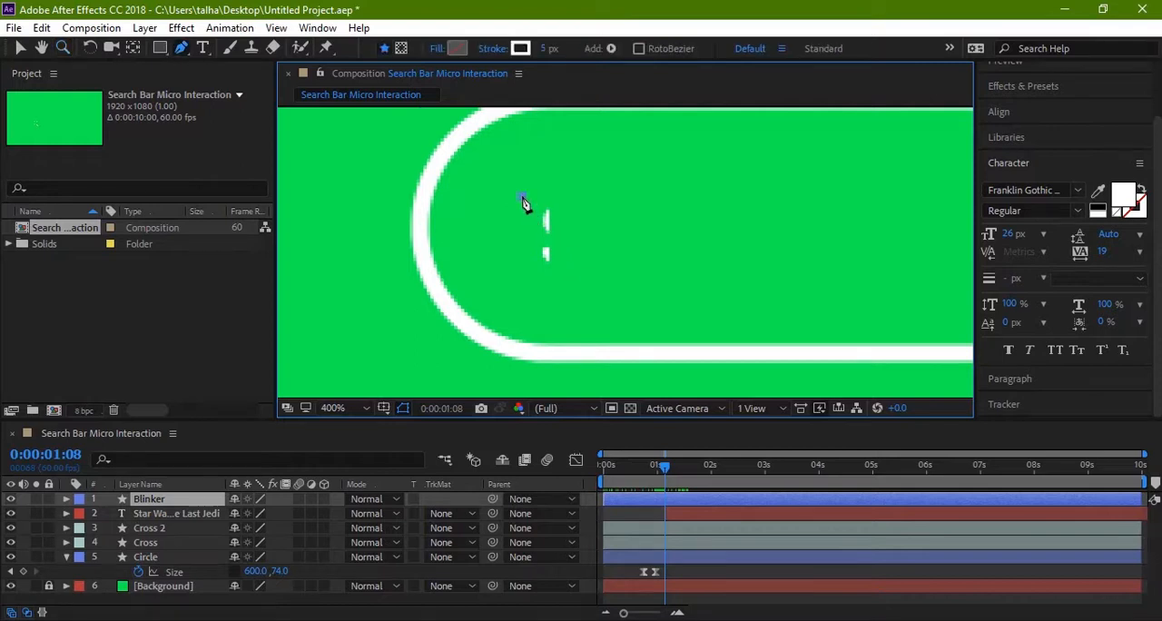
pyautogui.click(521, 267)
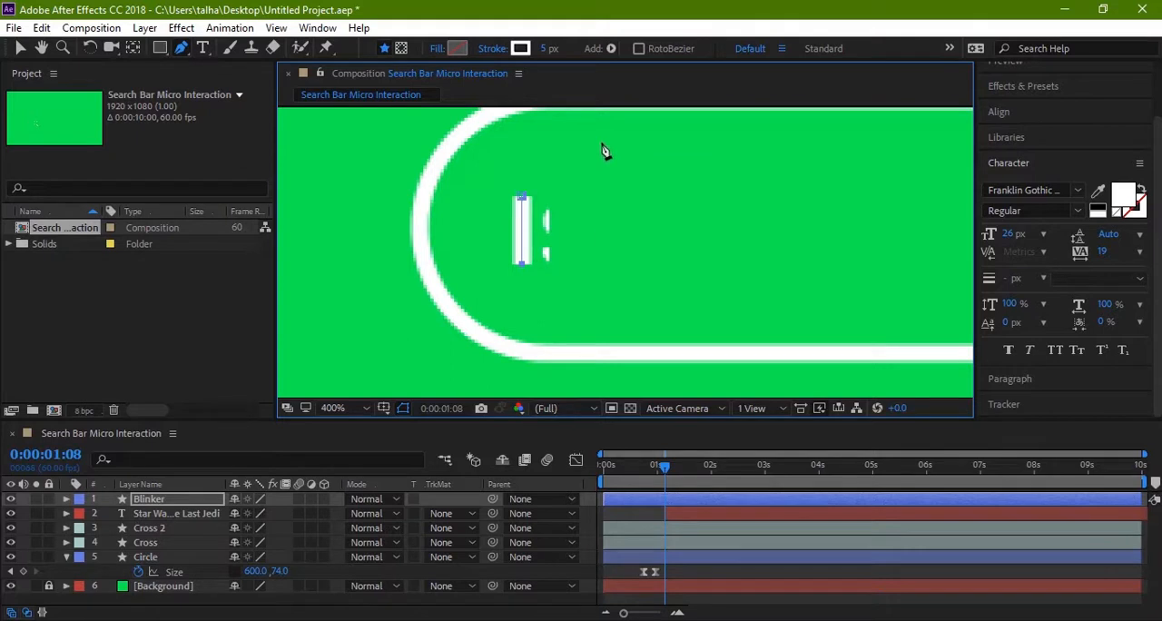
# Step: Set the blinker line's stroke width to 2 px and deselect the layer
pyautogui.click(559, 50)
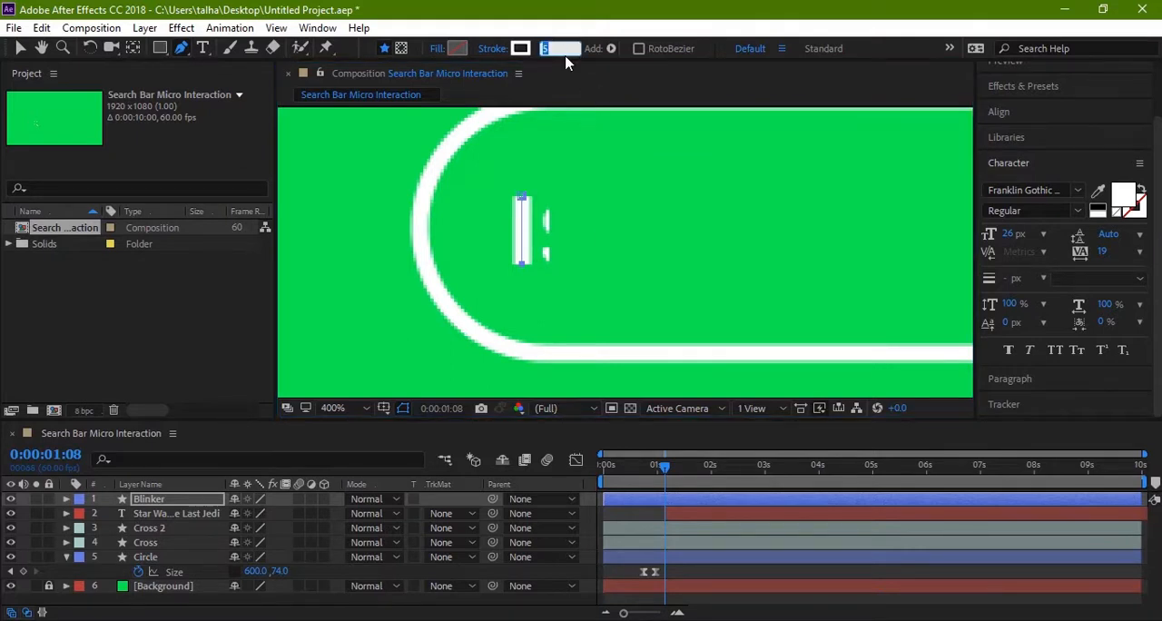
pyautogui.write('2')
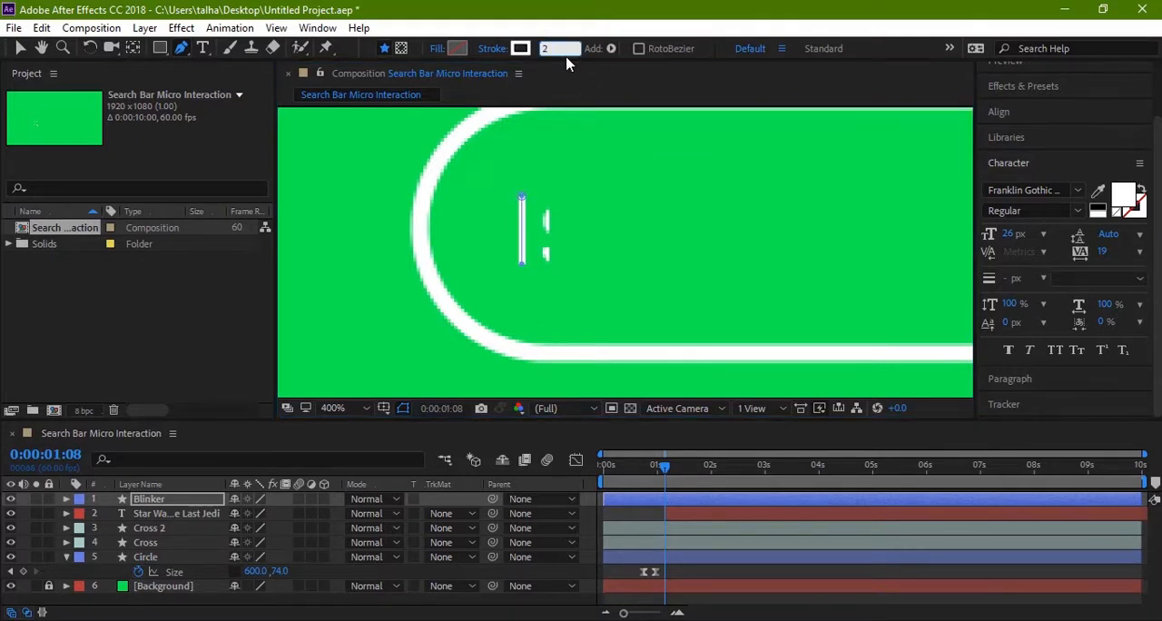
pyautogui.press('Return')
pyautogui.press('v')
pyautogui.click(389, 319)
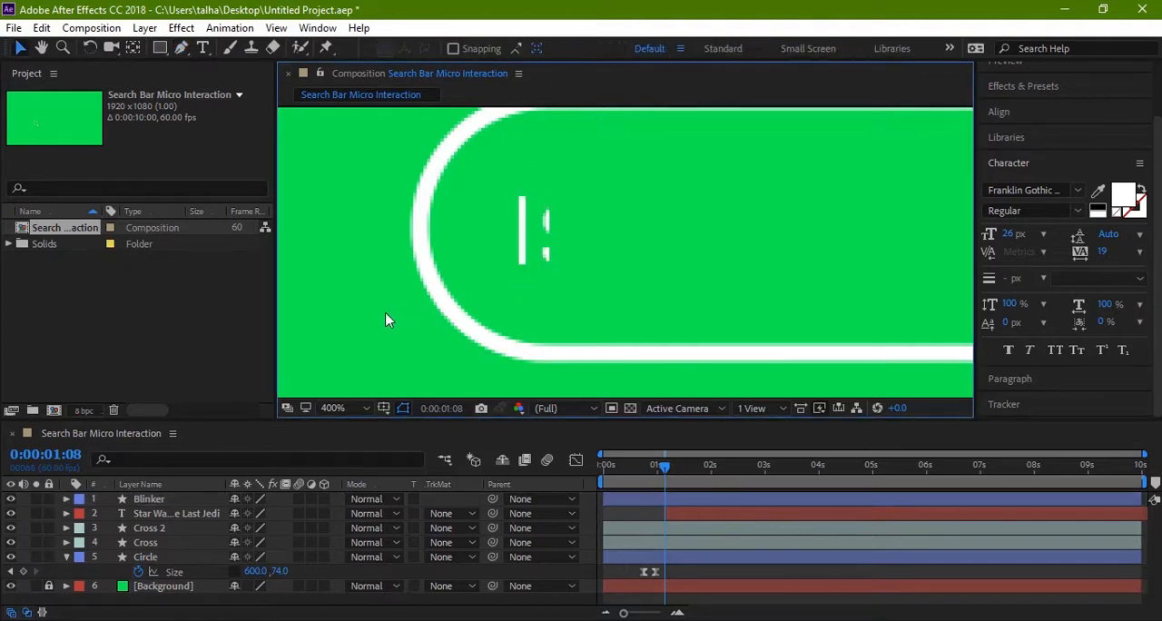
# Step: Move the Blinker layer in time so it starts at 0:00:00:59, once the search bar is expanded
pyautogui.press(',')
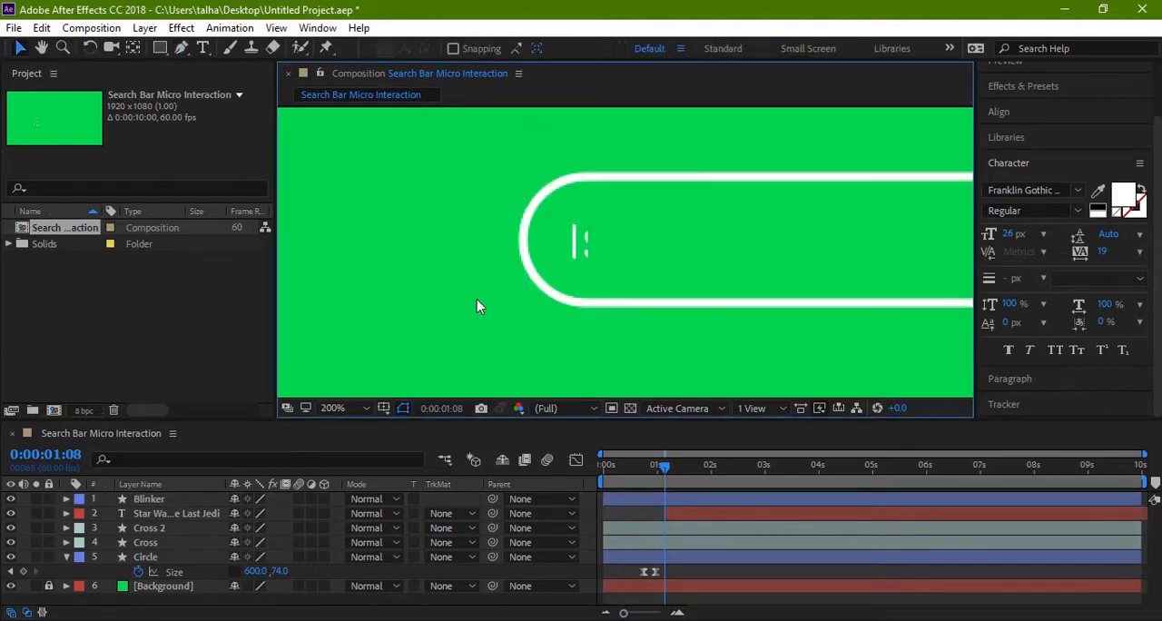
pyautogui.press('h')
pyautogui.moveTo(514, 330); pyautogui.dragTo(499, 326)
pyautogui.press('v')
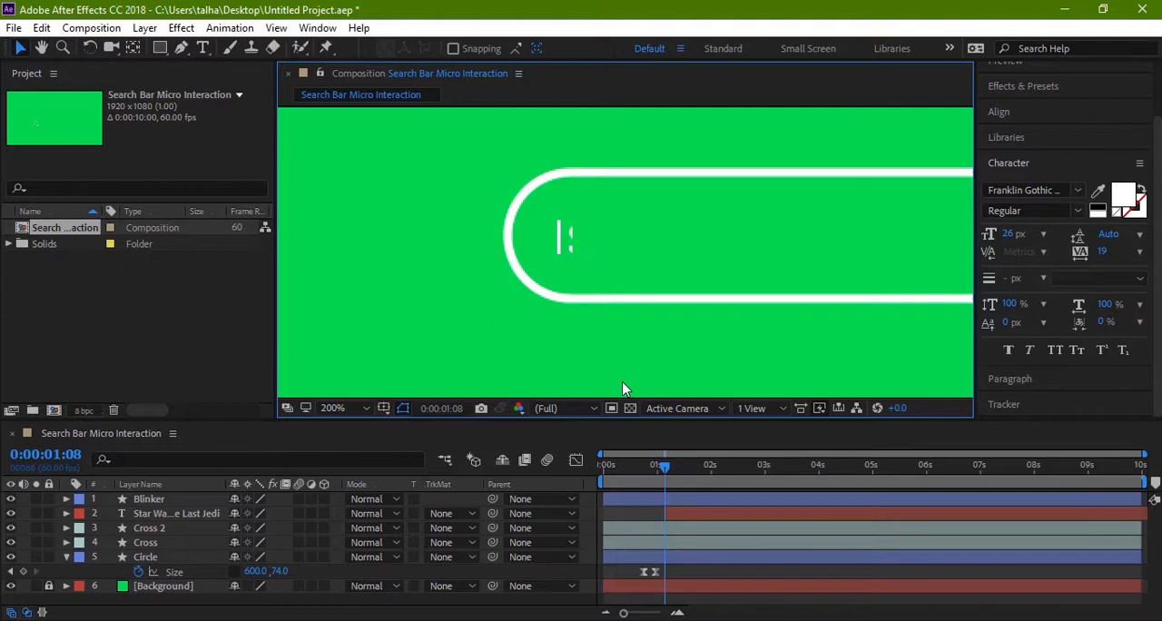
pyautogui.moveTo(668, 474); pyautogui.dragTo(604, 481)
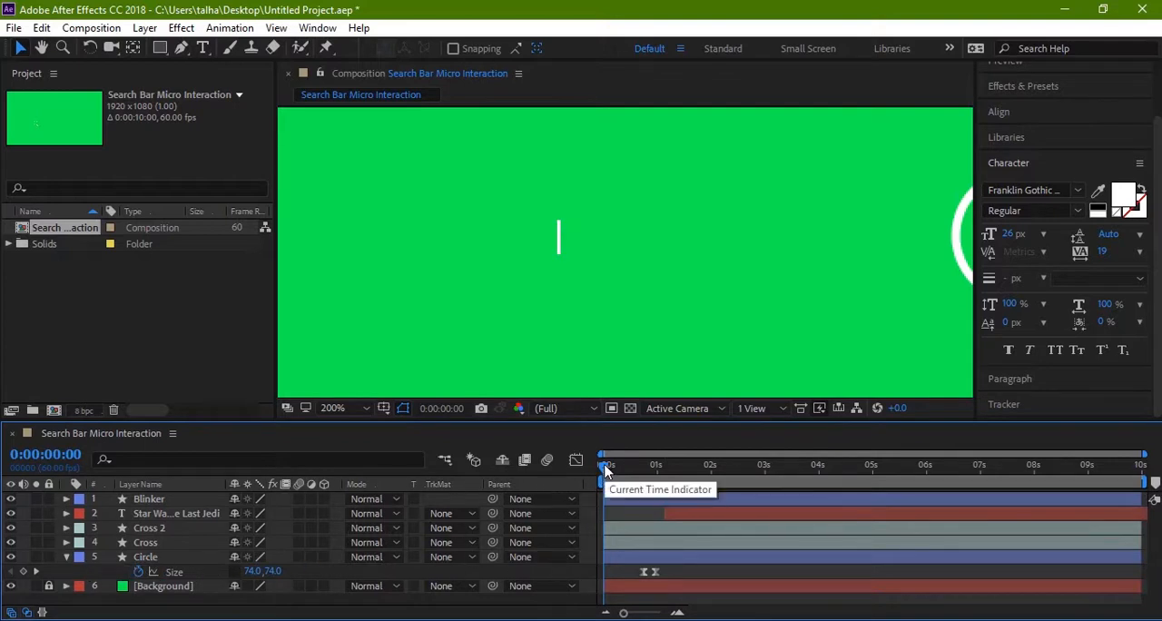
pyautogui.moveTo(606, 470); pyautogui.dragTo(657, 482)
pyautogui.hotkey('ctrl', 'z')
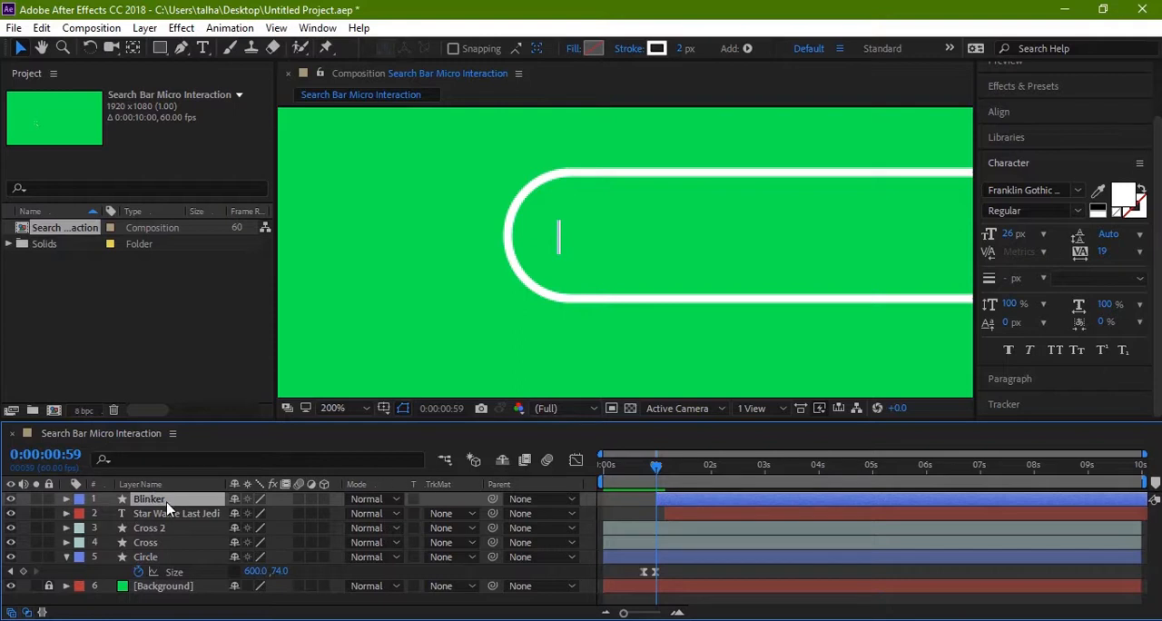
# Step: Reveal the Blinker layer's Opacity and set a 100% keyframe at 0:00:00:59
pyautogui.press('t')
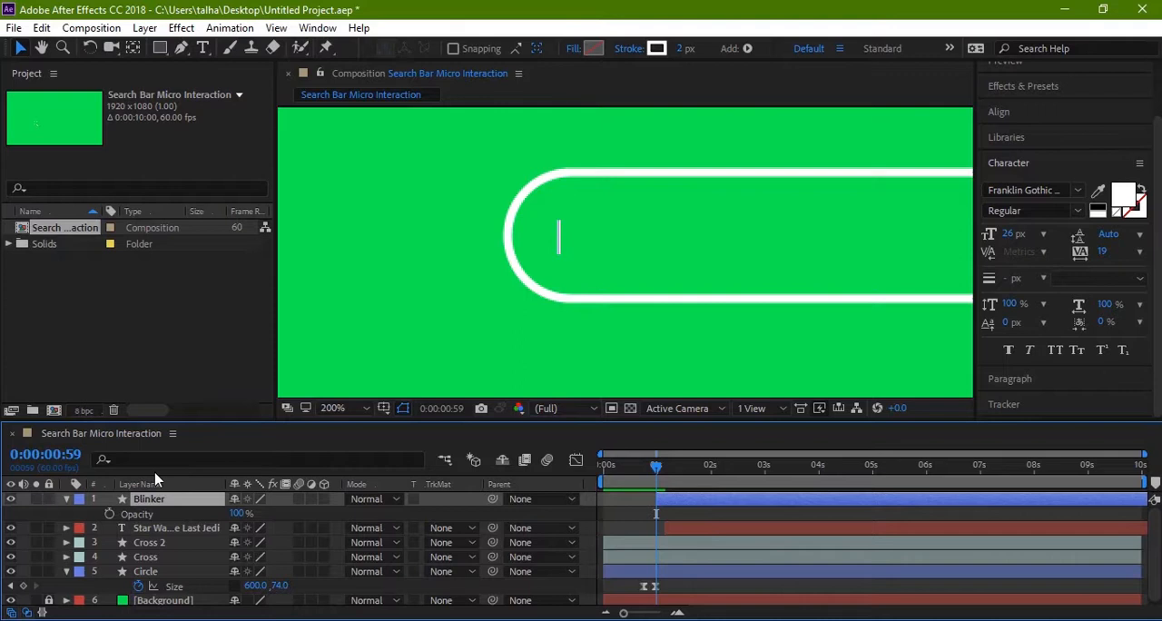
pyautogui.click(66, 500)
pyautogui.click(67, 499)
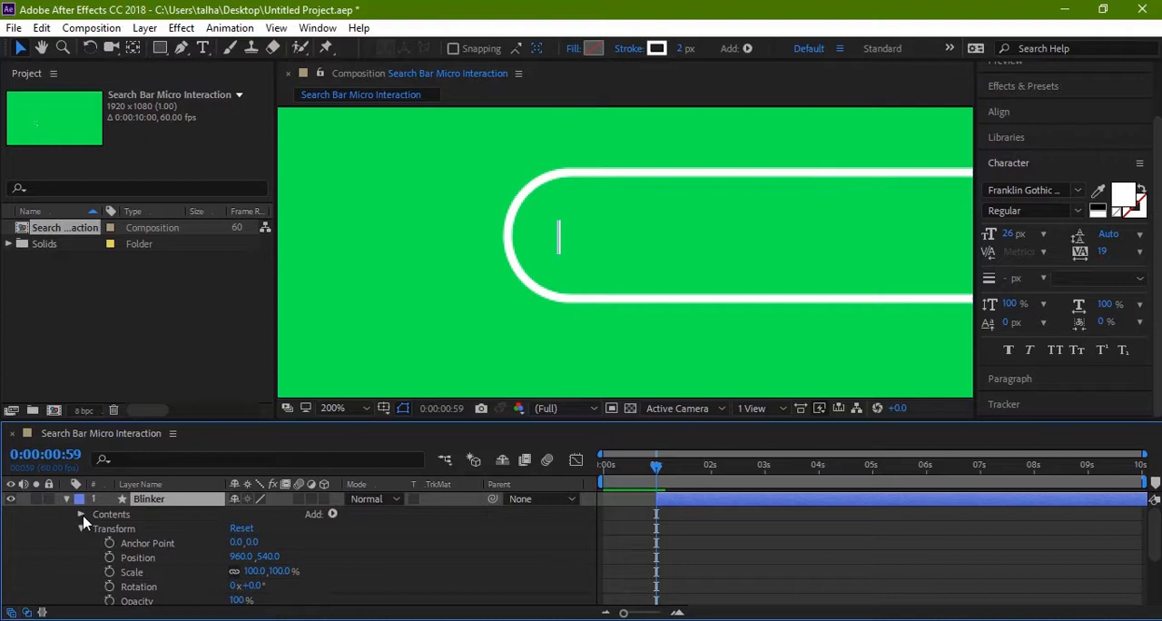
pyautogui.click(81, 528)
pyautogui.click(82, 526)
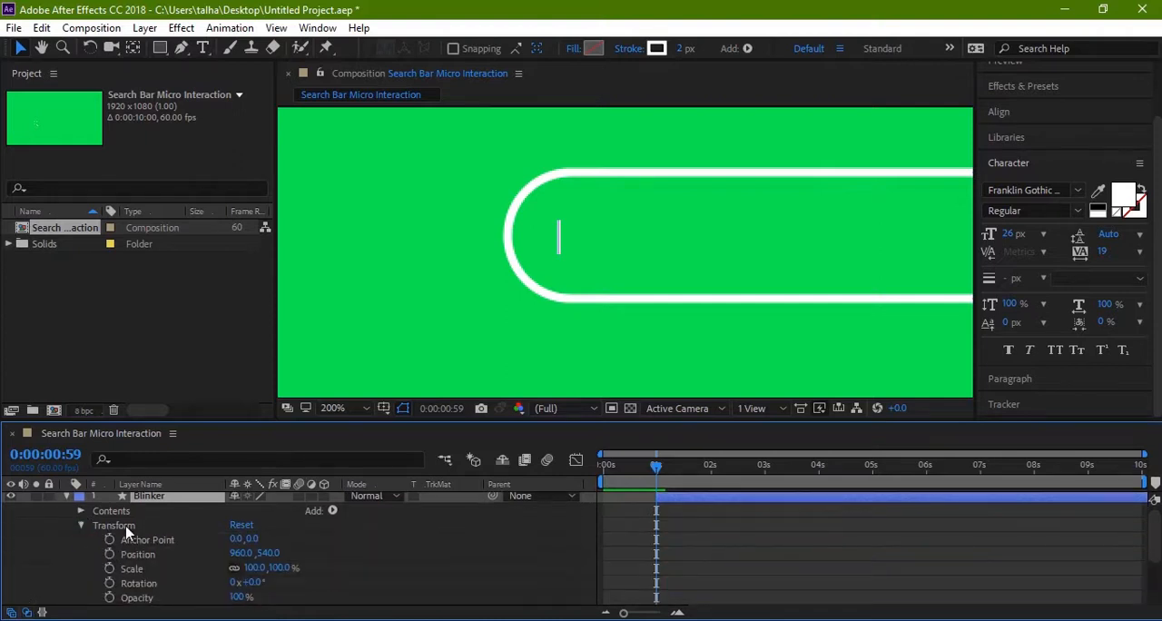
pyautogui.scroll(-3, 140, 531)
pyautogui.scroll(3, 182, 549)
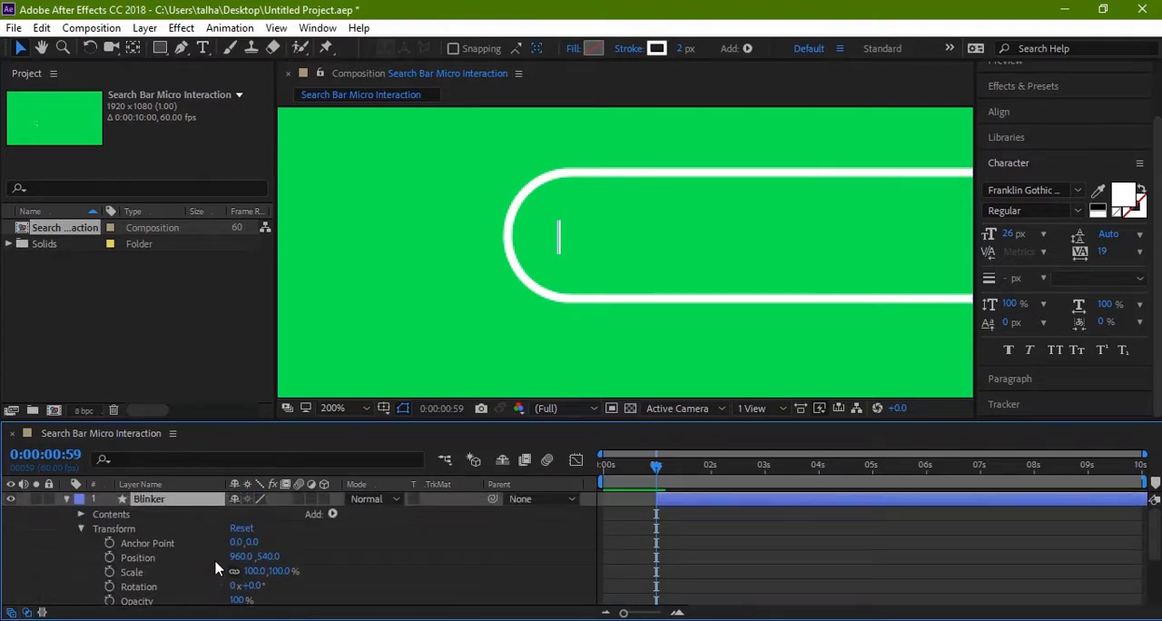
pyautogui.click(67, 500)
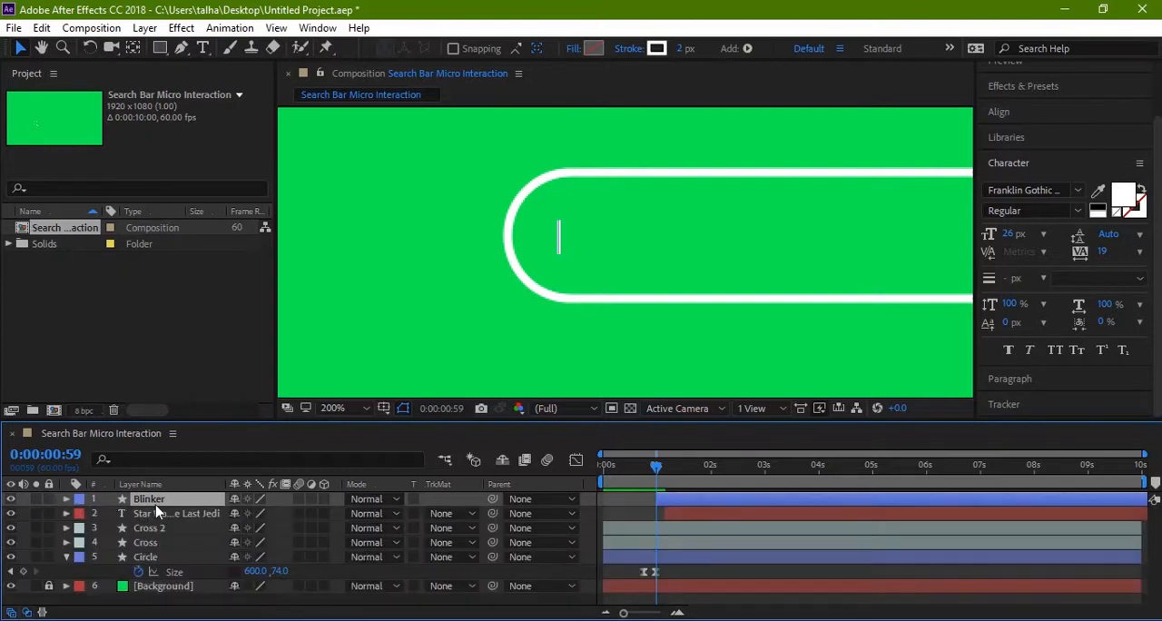
pyautogui.press('t')
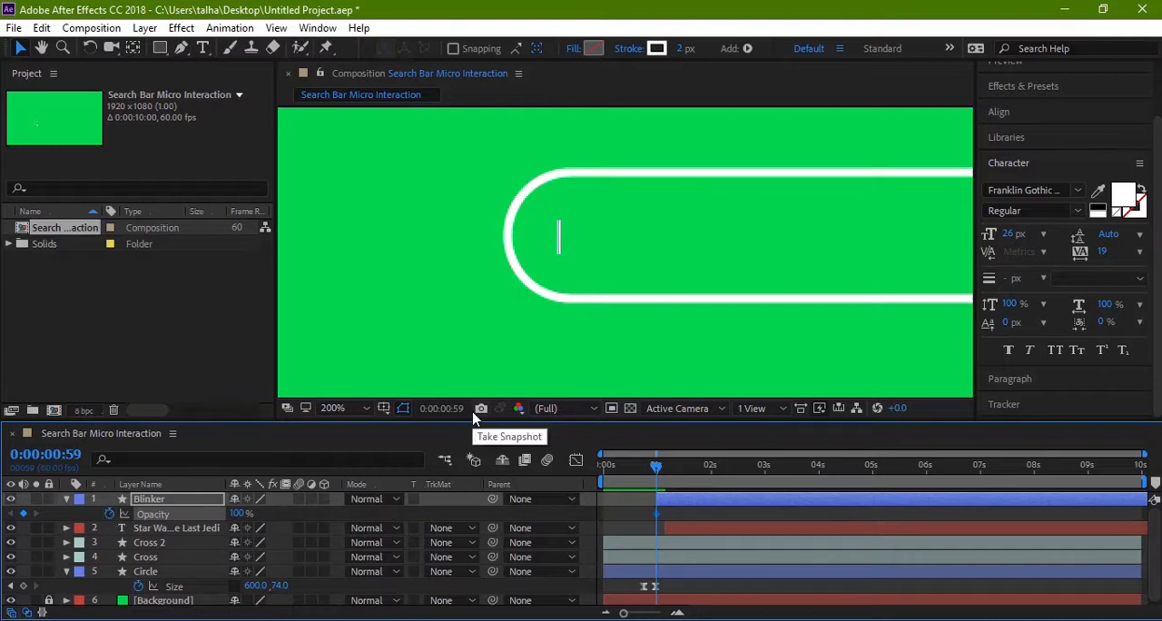
# Step: Set the Blinker layer's Opacity to 0% at 0:00:01:09, and advance to 0:00:01:19
pyautogui.press('space')
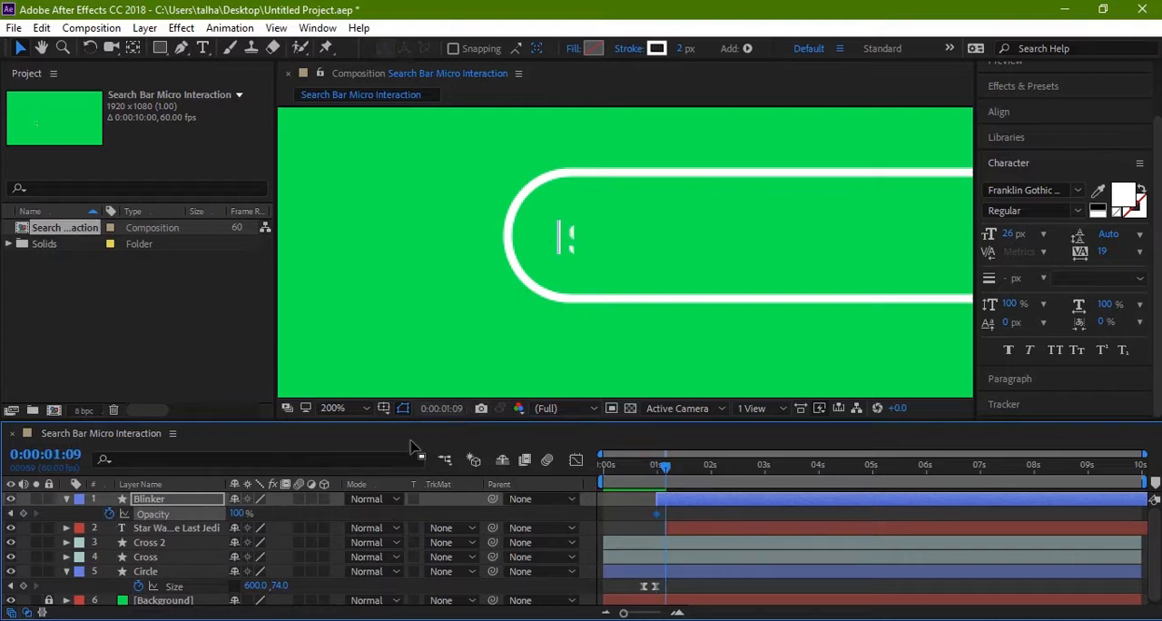
pyautogui.click(240, 513)
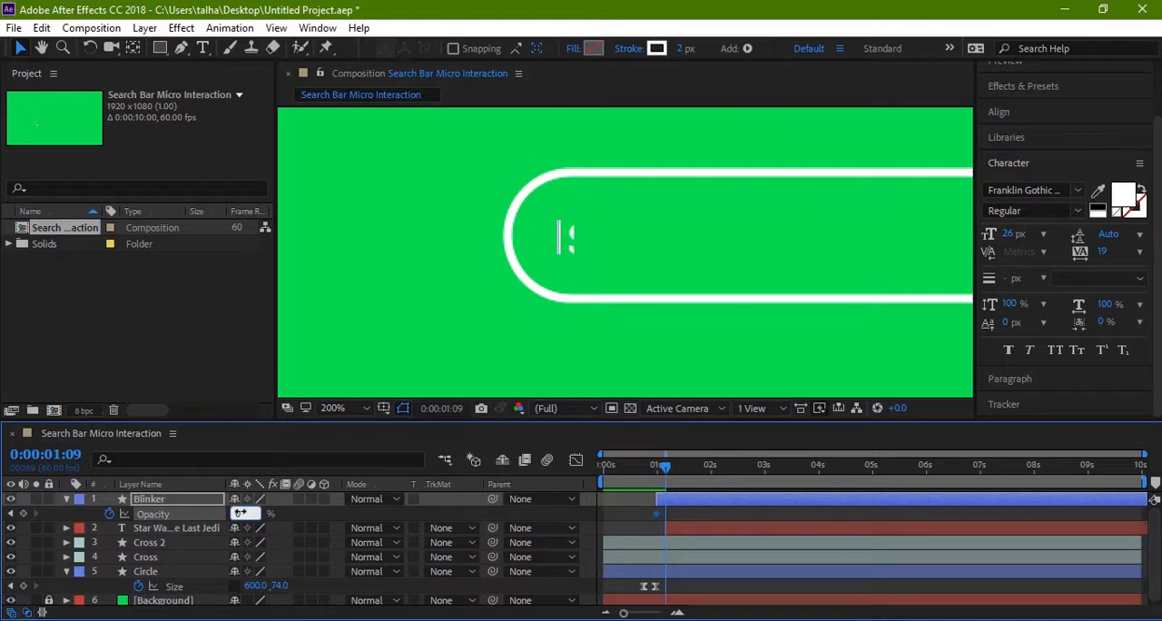
pyautogui.write('0')
pyautogui.press('Return')
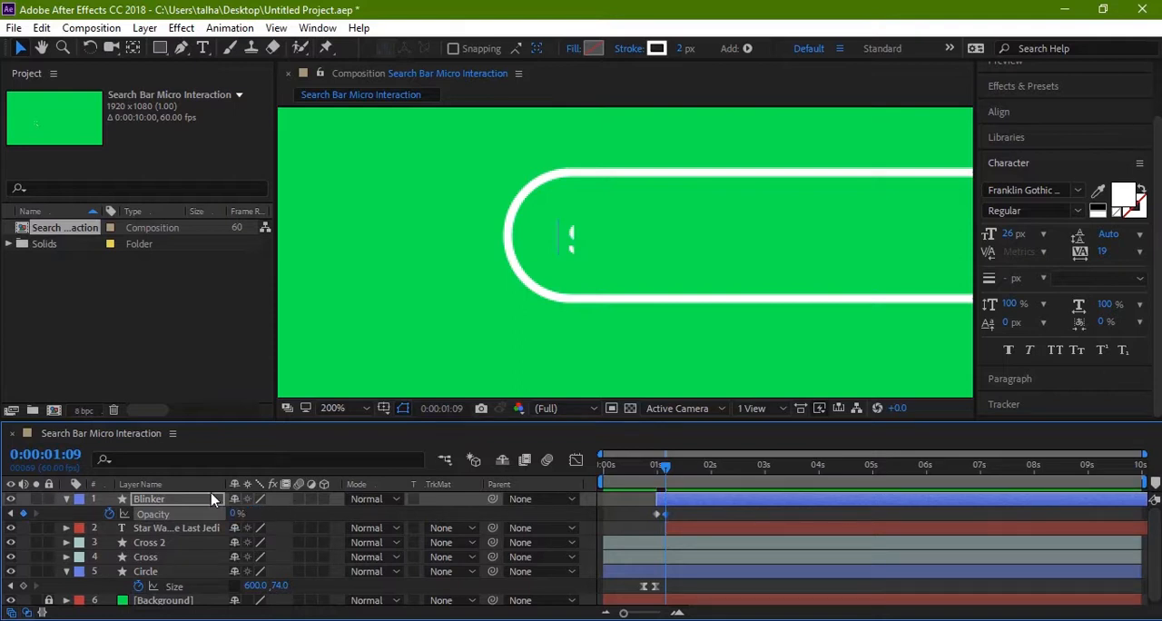
pyautogui.hotkey('shift', 'pagedown')
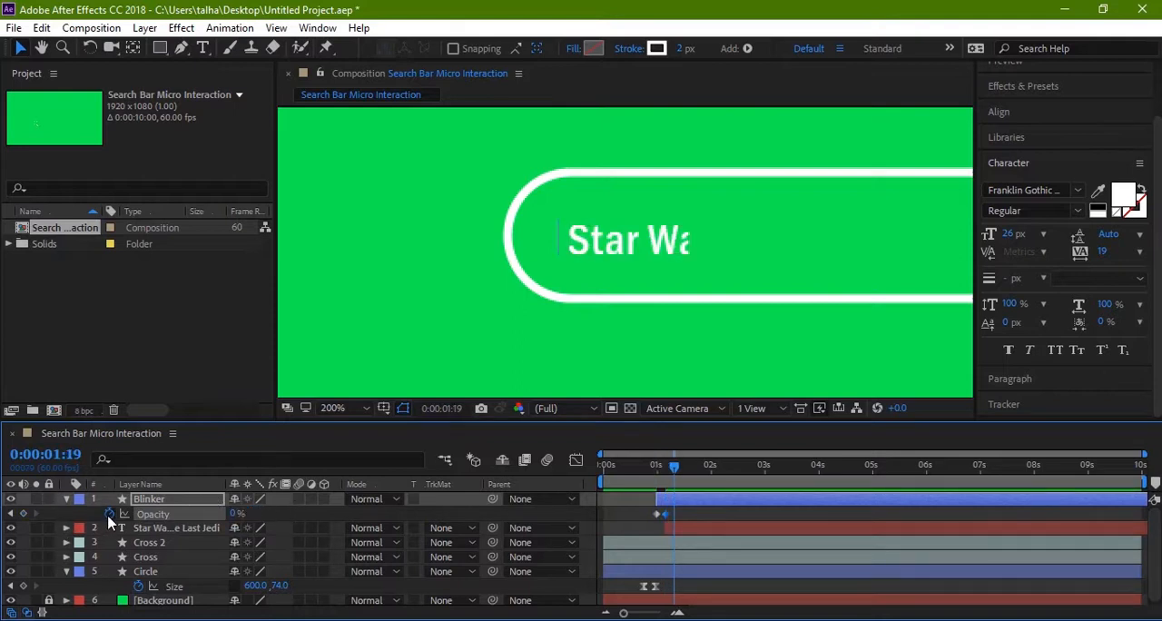
pyautogui.click(236, 513)
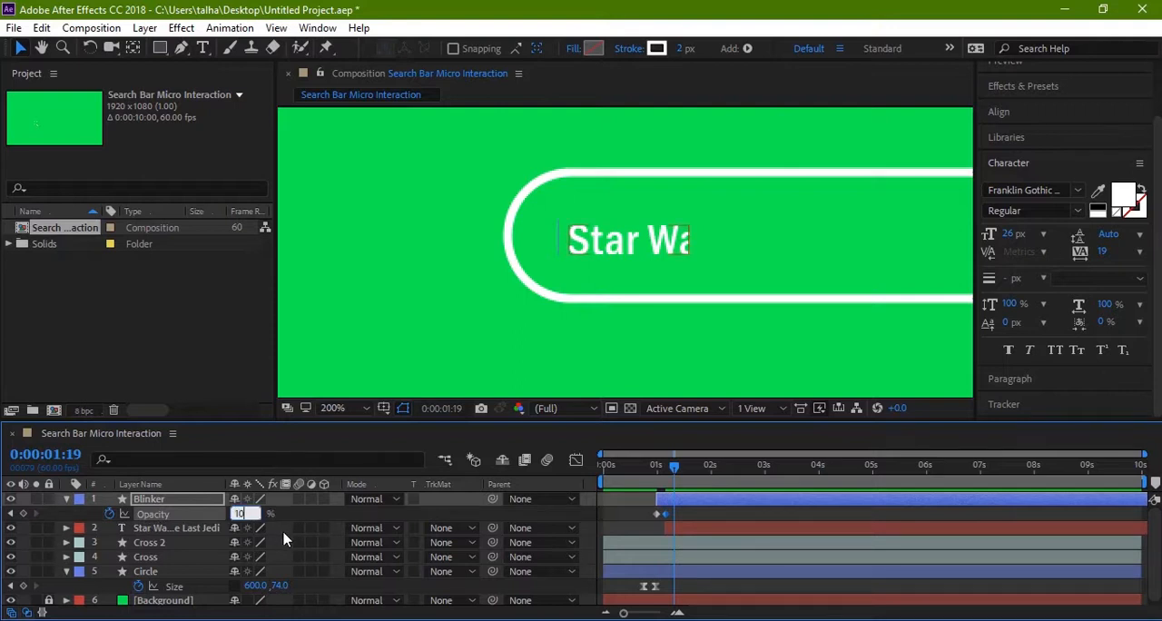
pyautogui.write('10')
pyautogui.press('Return')
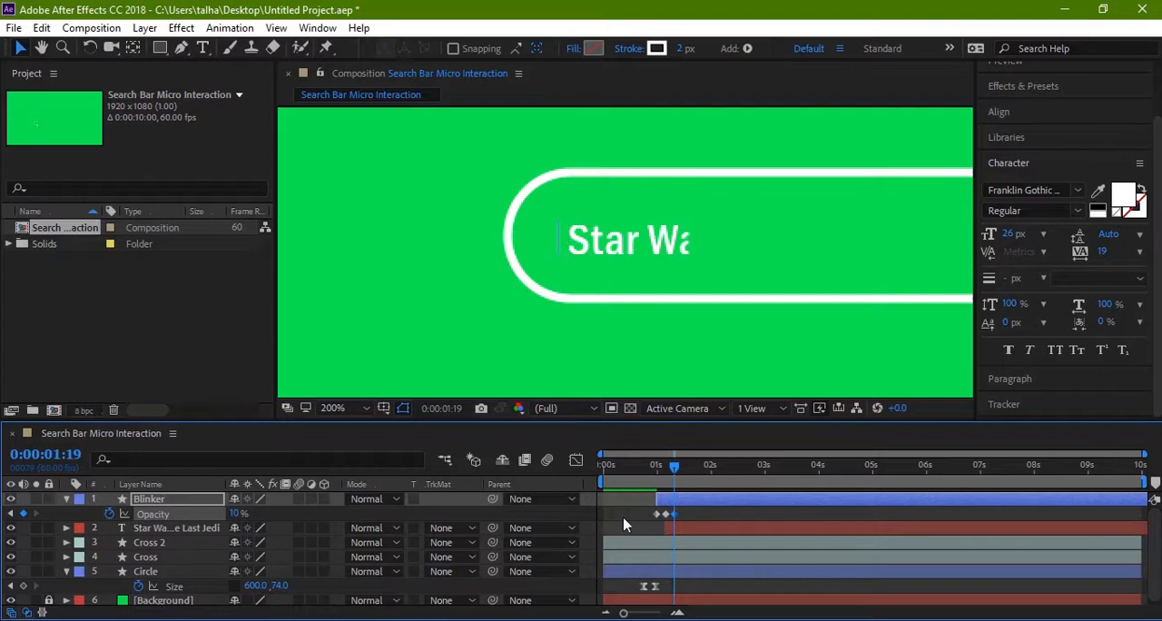
pyautogui.hotkey('ctrl', 'z')
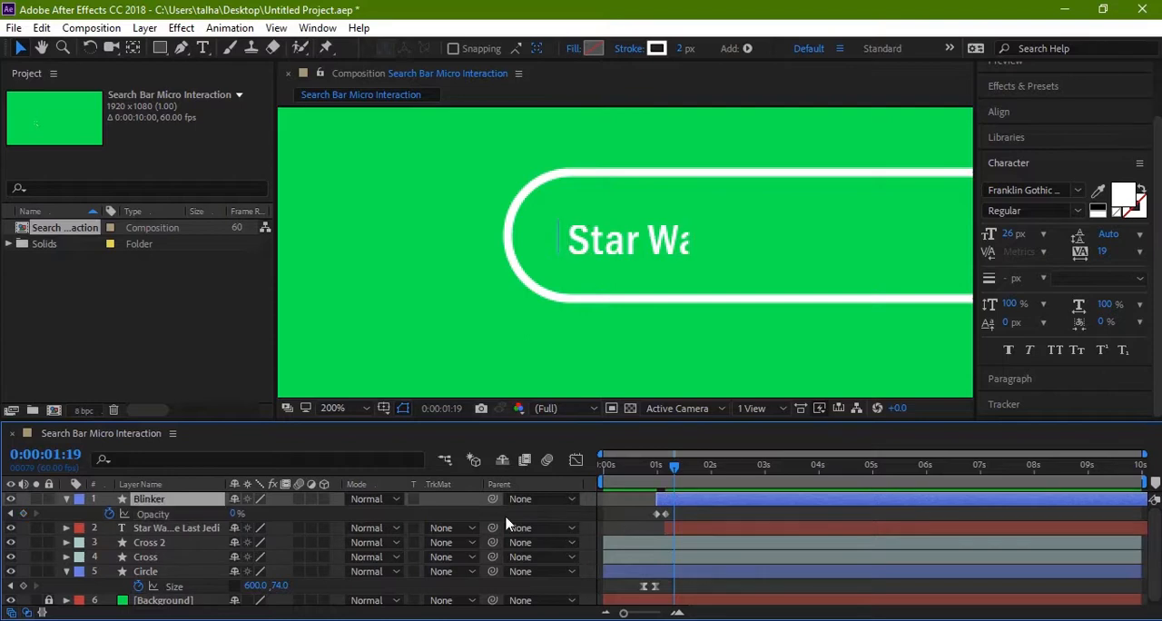
# Step: Set the Blinker layer's Opacity to 100% at 0:00:01:19
pyautogui.click(236, 514)
pyautogui.write('100')
pyautogui.press('Return')
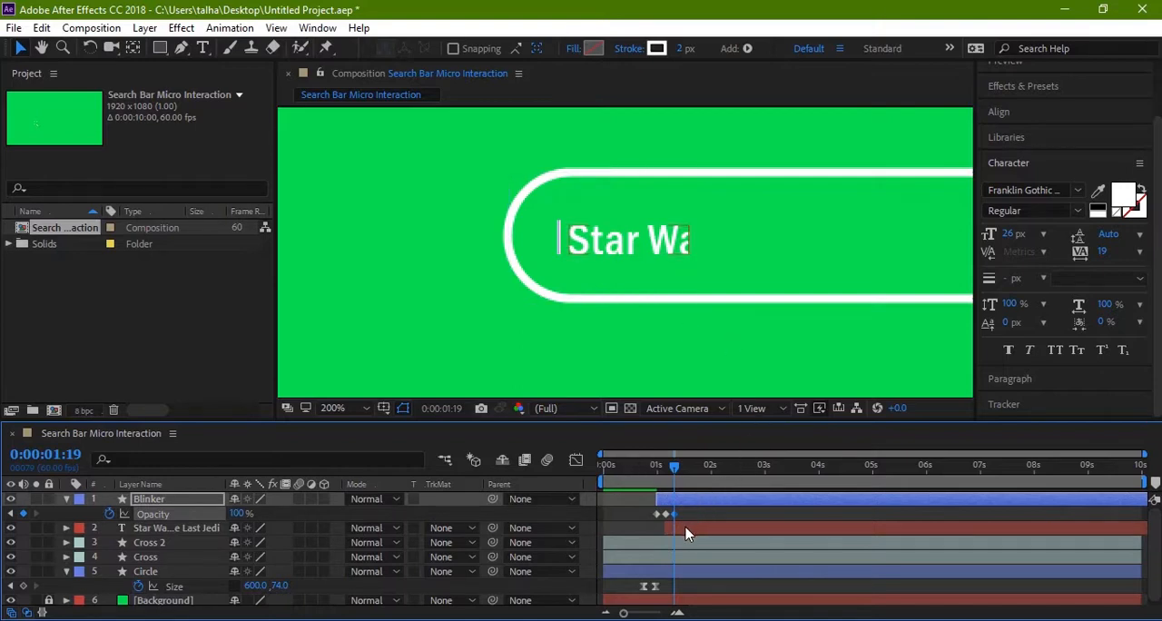
# Step: Shift the text layer to start at 0:00:01:19, and scrub to 0:00:02:14 and back to check the reveal
pyautogui.moveTo(687, 534); pyautogui.dragTo(697, 532)
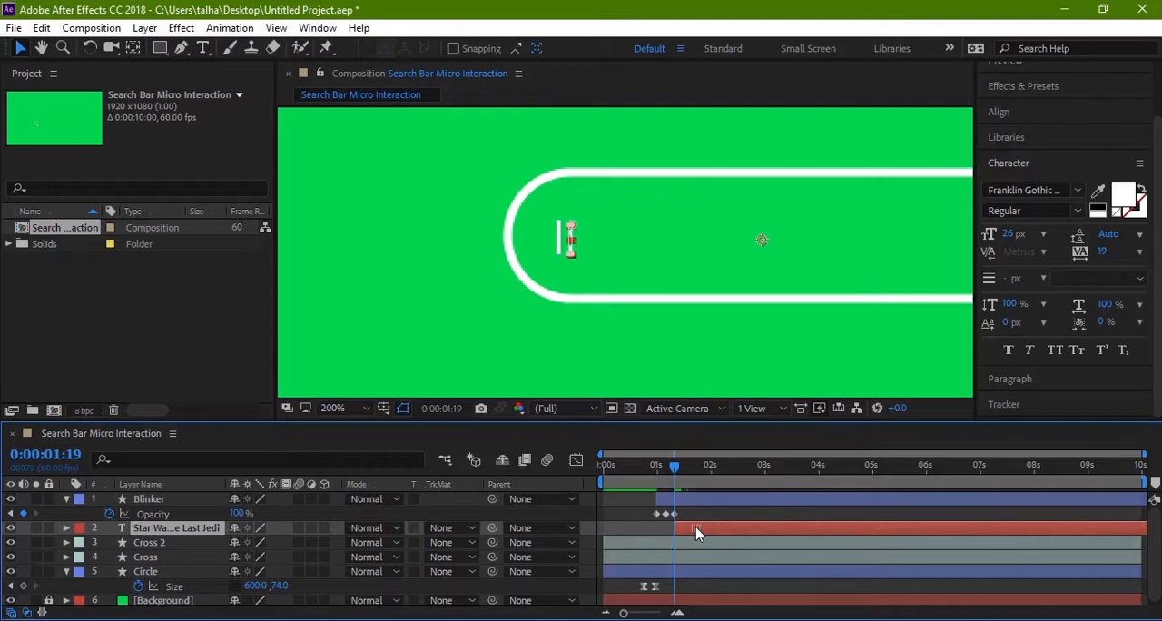
pyautogui.moveTo(678, 470); pyautogui.dragTo(728, 477)
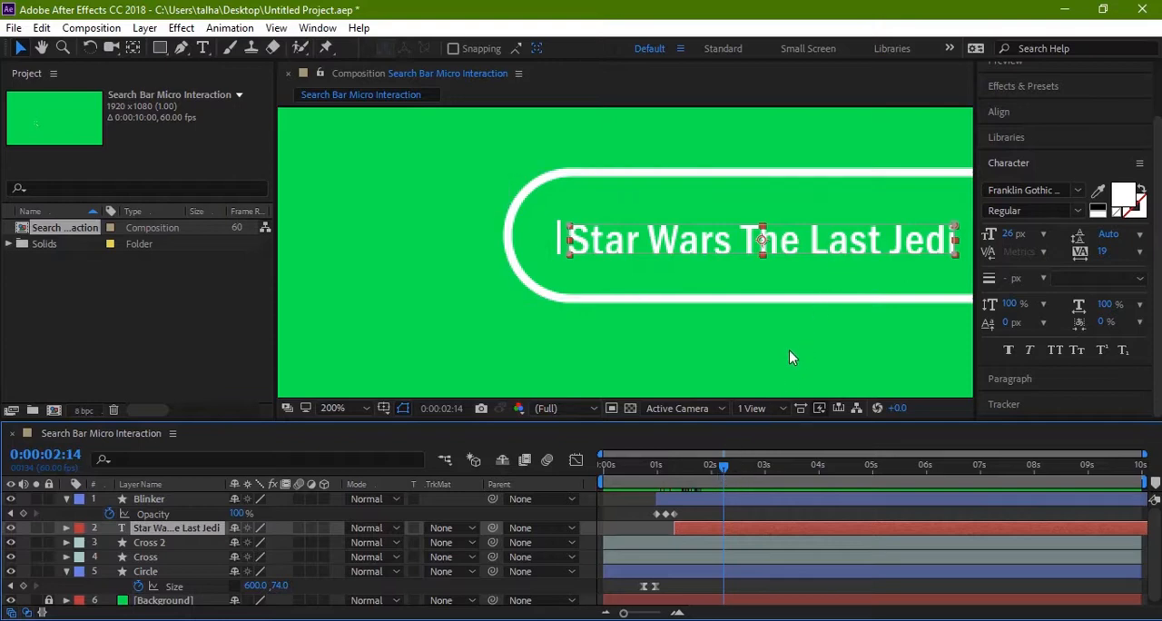
pyautogui.moveTo(804, 342); pyautogui.dragTo(579, 339)
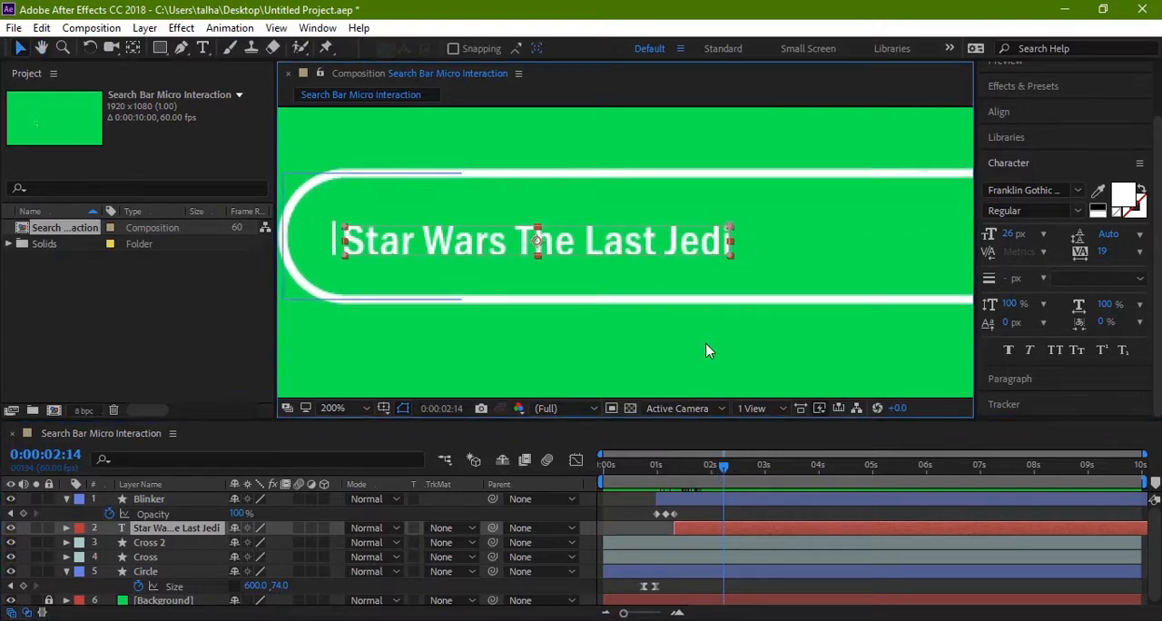
pyautogui.moveTo(725, 469); pyautogui.dragTo(679, 465)
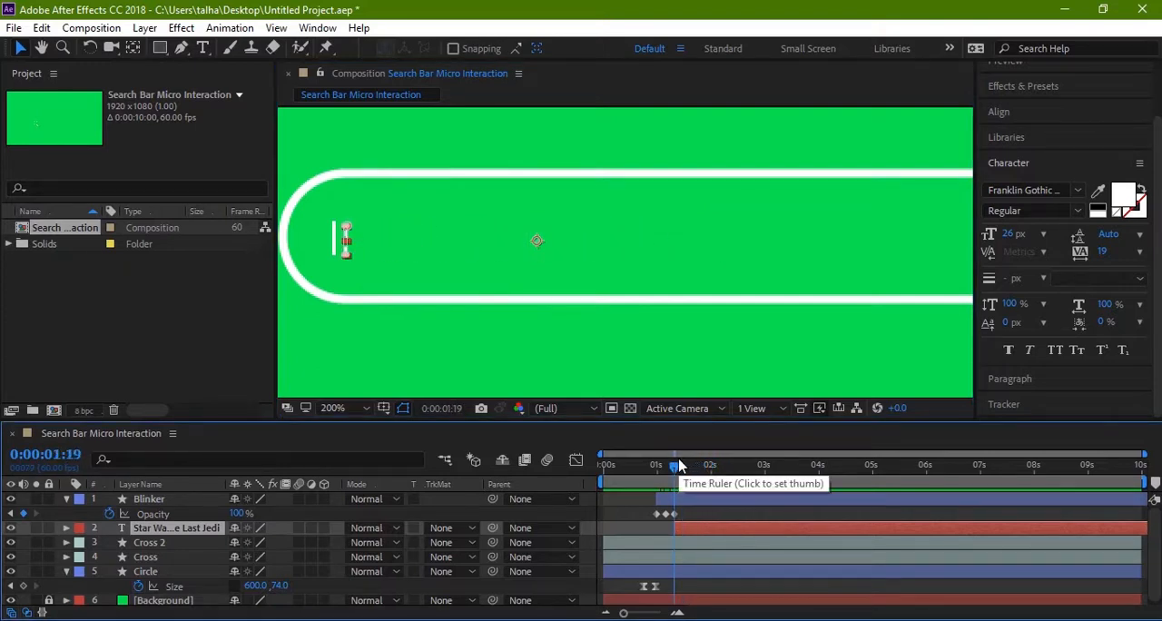
# Step: With the text's Mask Path keyframes shown, add a Blinker Position keyframe at 0:00:01:19 and go to the last Mask Path keyframe at 0:00:01:49
pyautogui.click(145, 500)
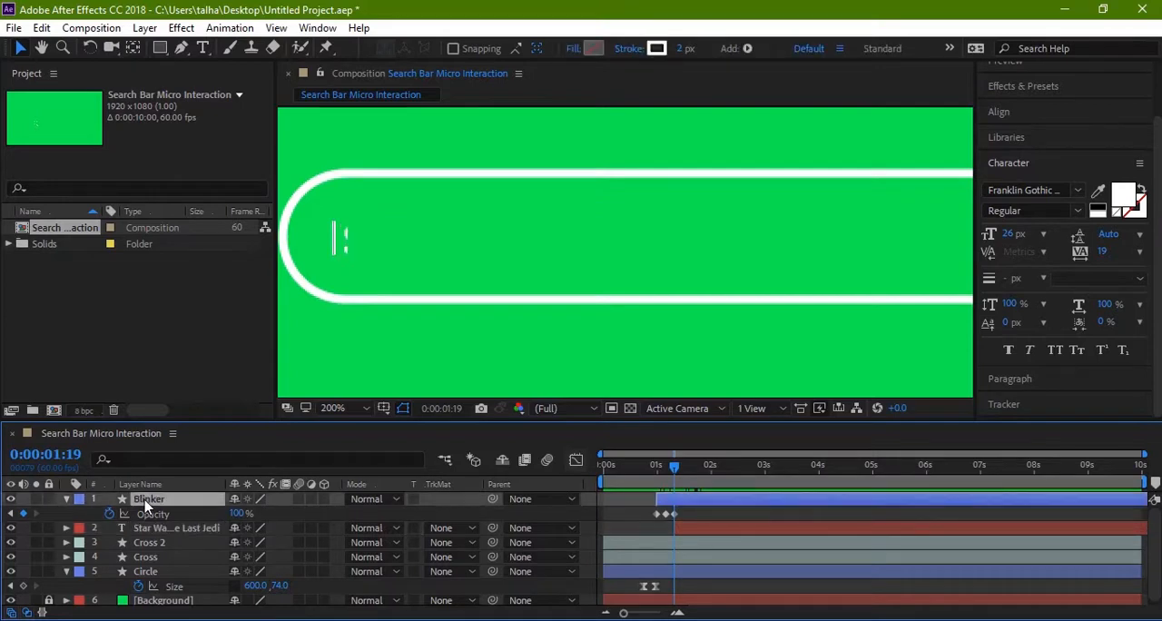
pyautogui.hotkey('shift', 'p')
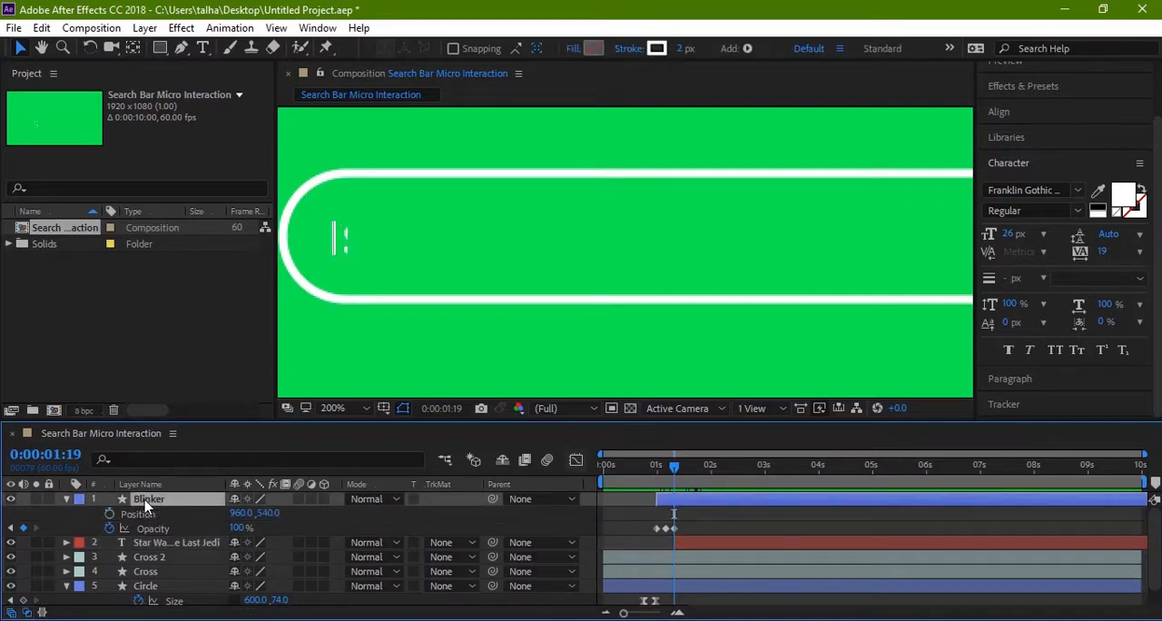
pyautogui.click(165, 542)
pyautogui.press('m')
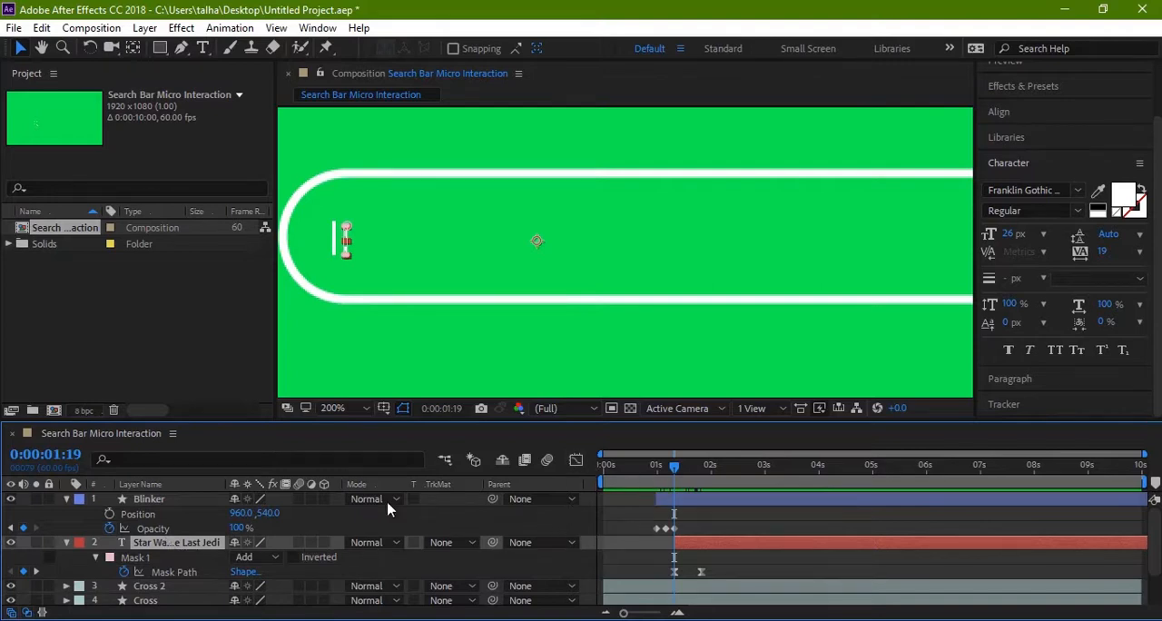
pyautogui.click(110, 514)
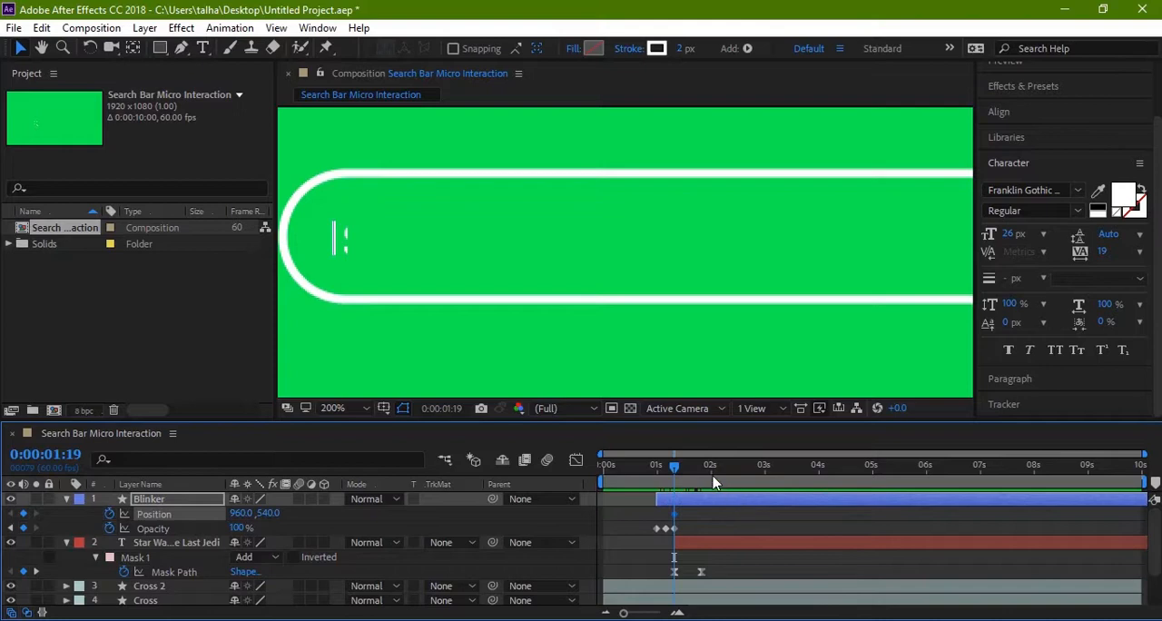
pyautogui.moveTo(674, 466); pyautogui.dragTo(705, 474)
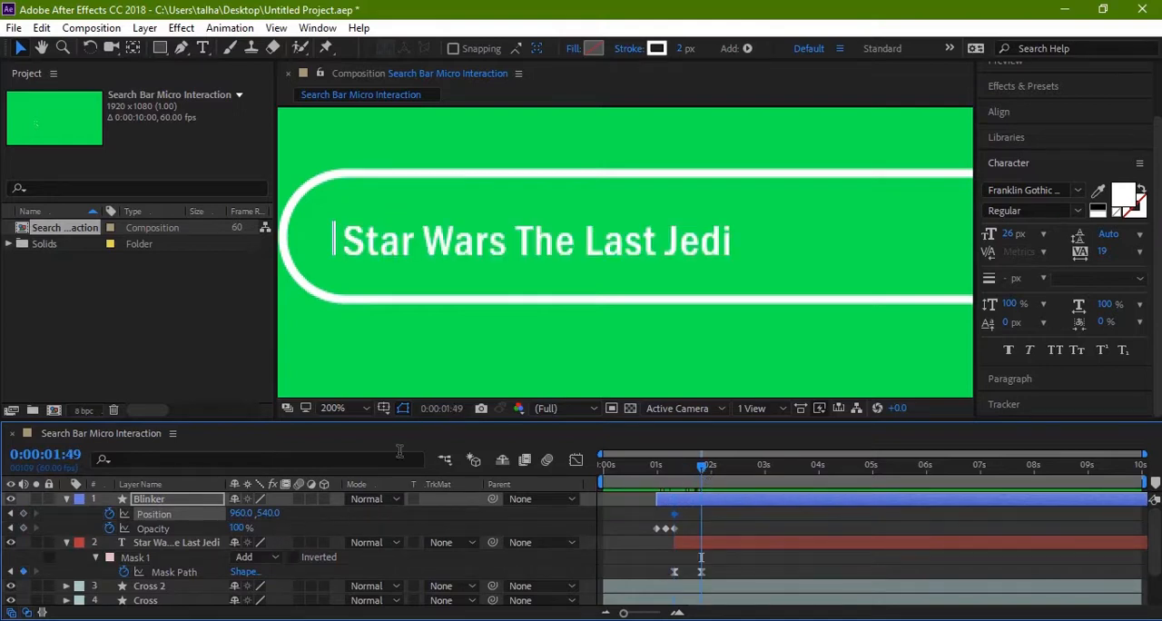
# Step: Set the Blinker layer's Position to 1196.0, 540.0 at 0:00:01:49, placing the cursor at the end of the text
pyautogui.click(334, 246)
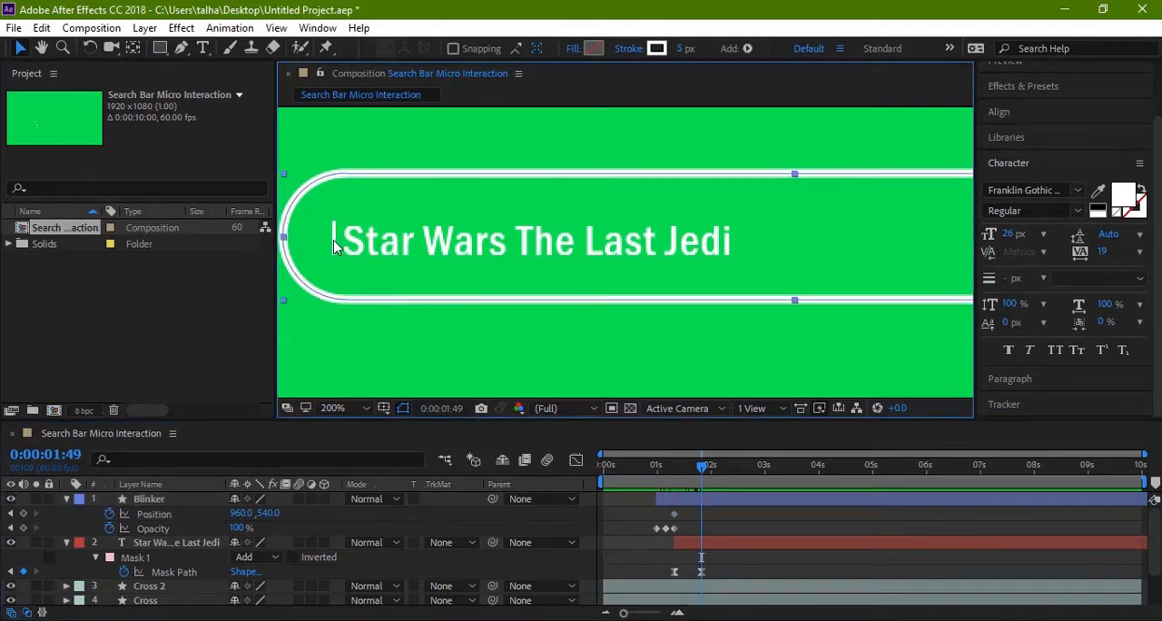
pyautogui.click(181, 500)
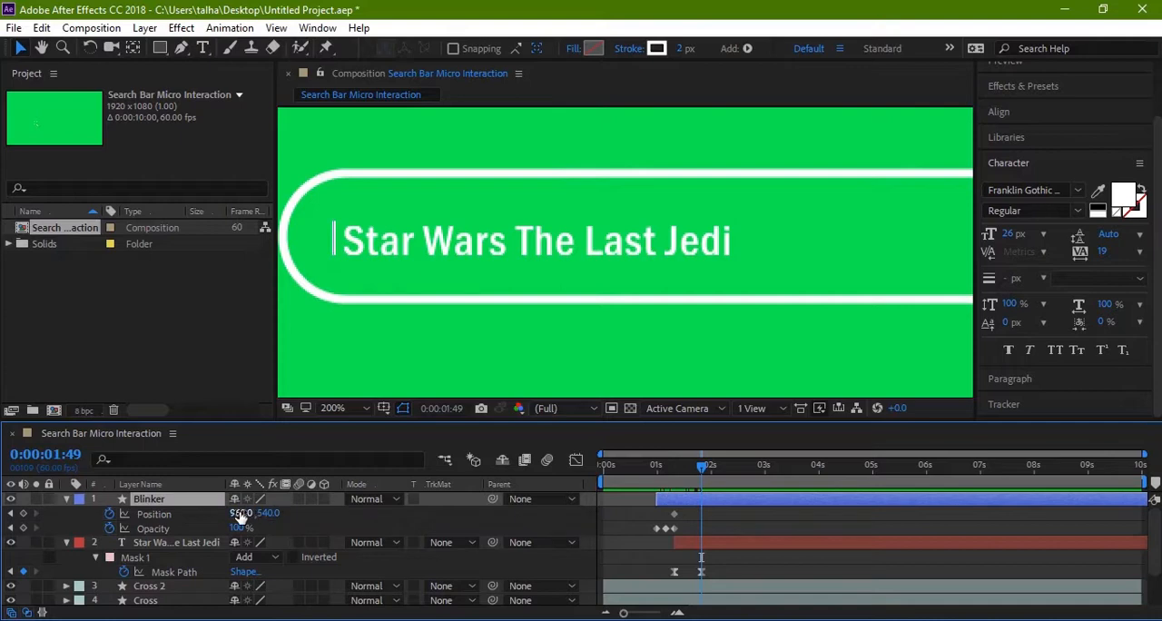
pyautogui.moveTo(243, 513); pyautogui.dragTo(439, 513)
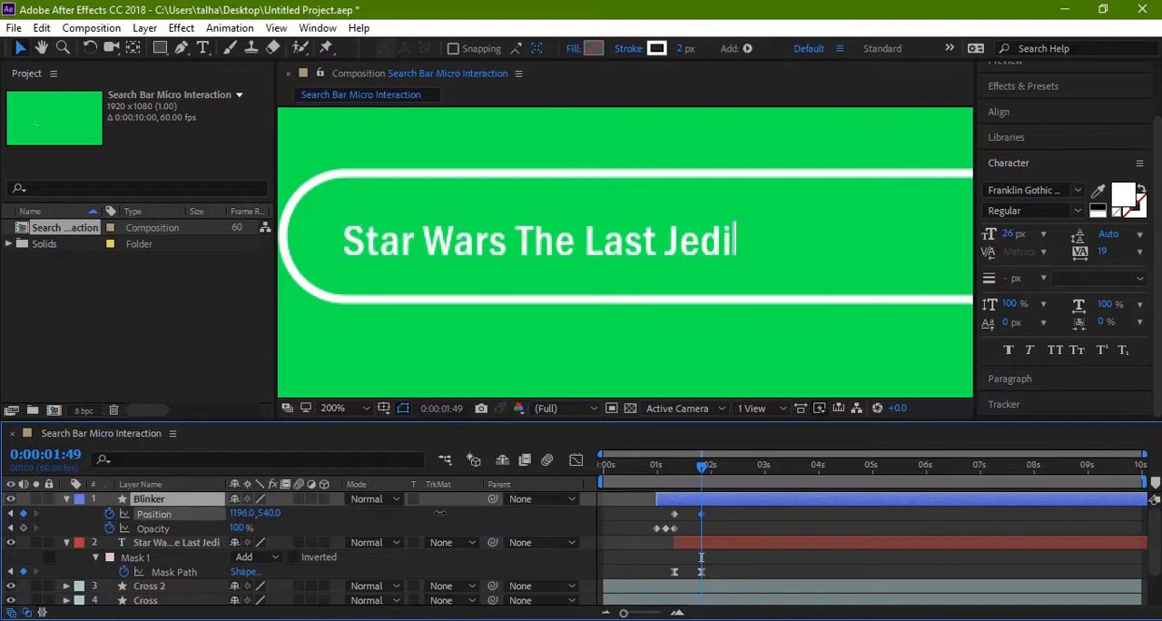
# Step: Apply Easy Ease to both of the Blinker layer's Position keyframes
pyautogui.moveTo(644, 509); pyautogui.dragTo(712, 521)
pyautogui.rightClick(701, 514)
pyautogui.moveTo(773, 499)
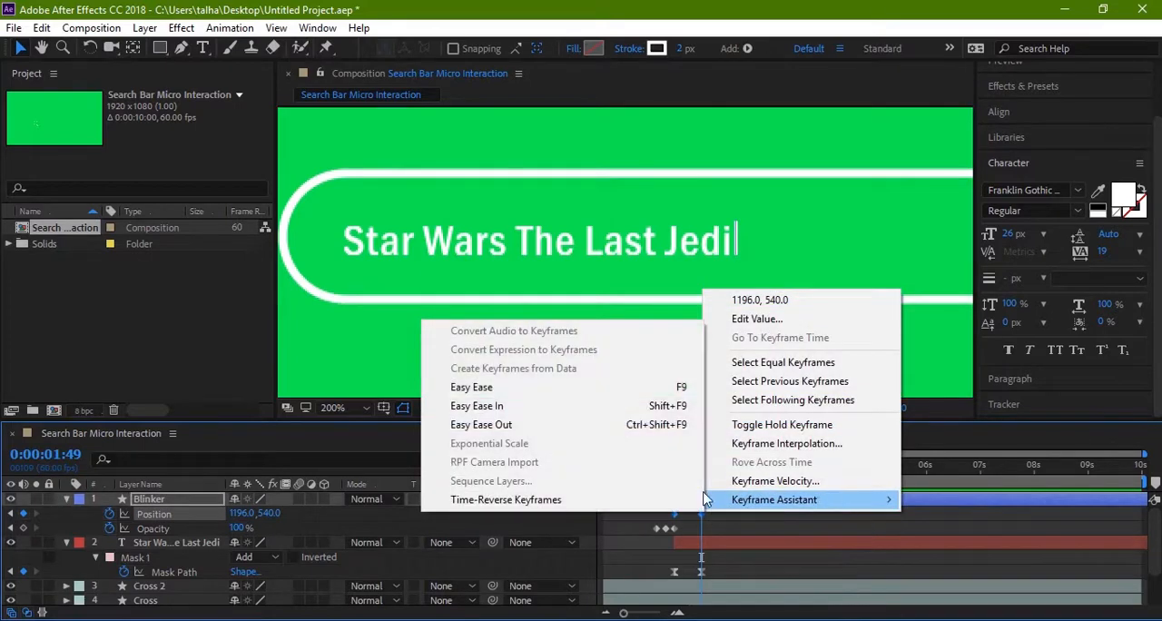
pyautogui.click(481, 407)
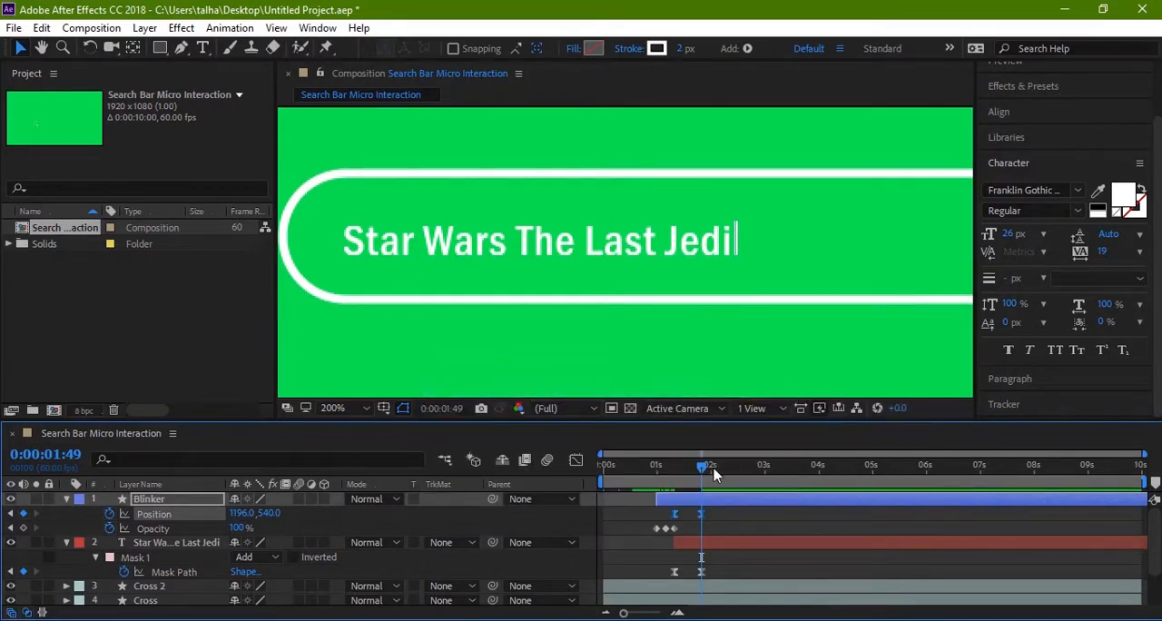
# Step: Apply Easy Ease to all three of the Blinker layer's Opacity keyframes
pyautogui.moveTo(691, 534); pyautogui.dragTo(652, 525)
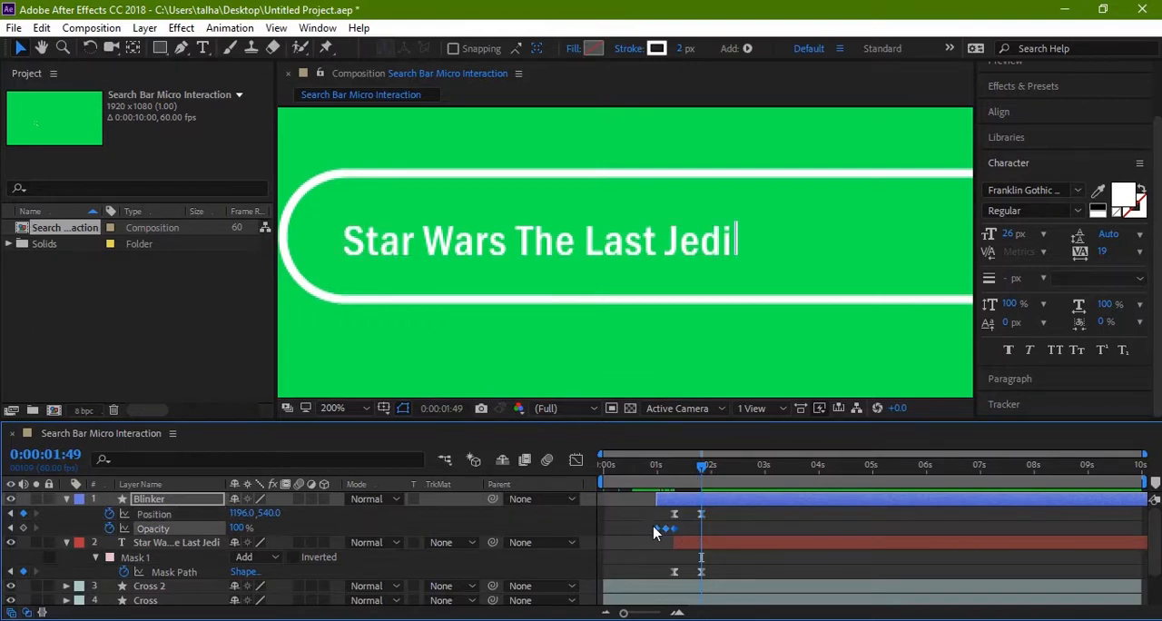
pyautogui.rightClick(680, 536)
pyautogui.moveTo(762, 590)
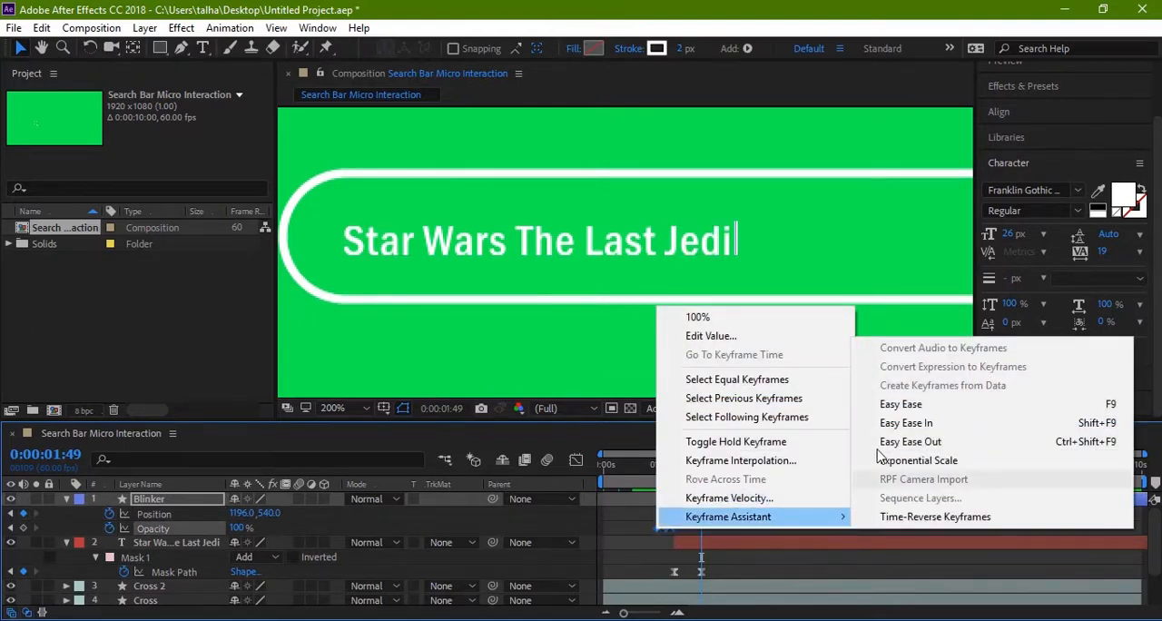
pyautogui.click(944, 404)
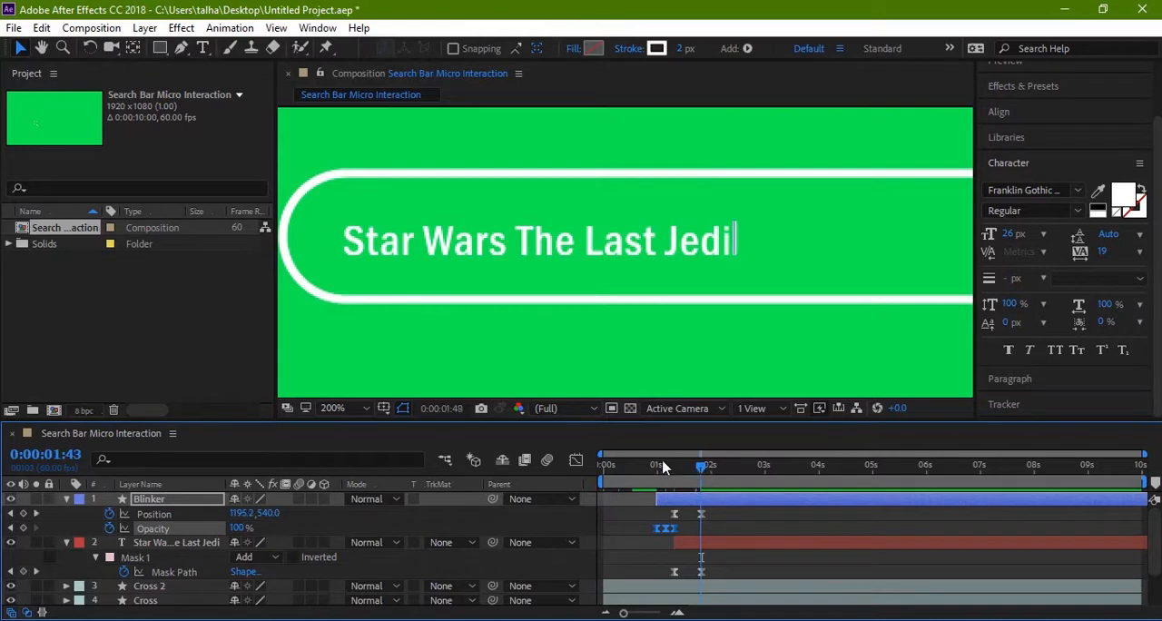
# Step: Preview the animation from 0:00:00:00 to check that the blinker travels with the text reveal
pyautogui.moveTo(701, 465); pyautogui.dragTo(592, 463)
pyautogui.press('h')
pyautogui.moveTo(679, 345); pyautogui.dragTo(583, 315)
pyautogui.press('v')
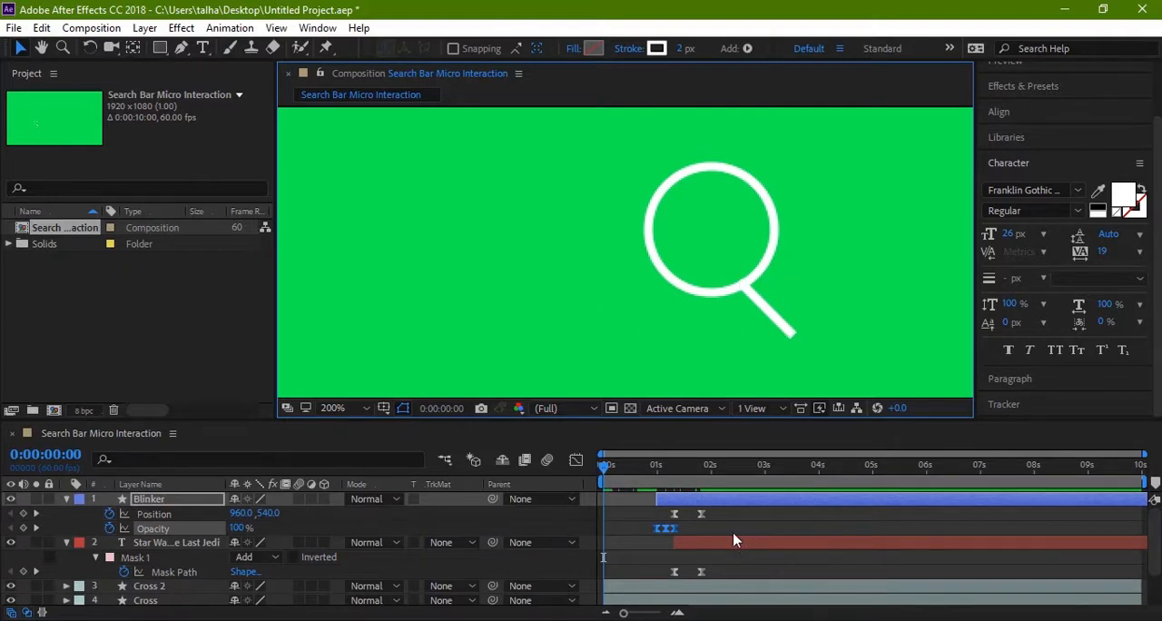
pyautogui.press('space')
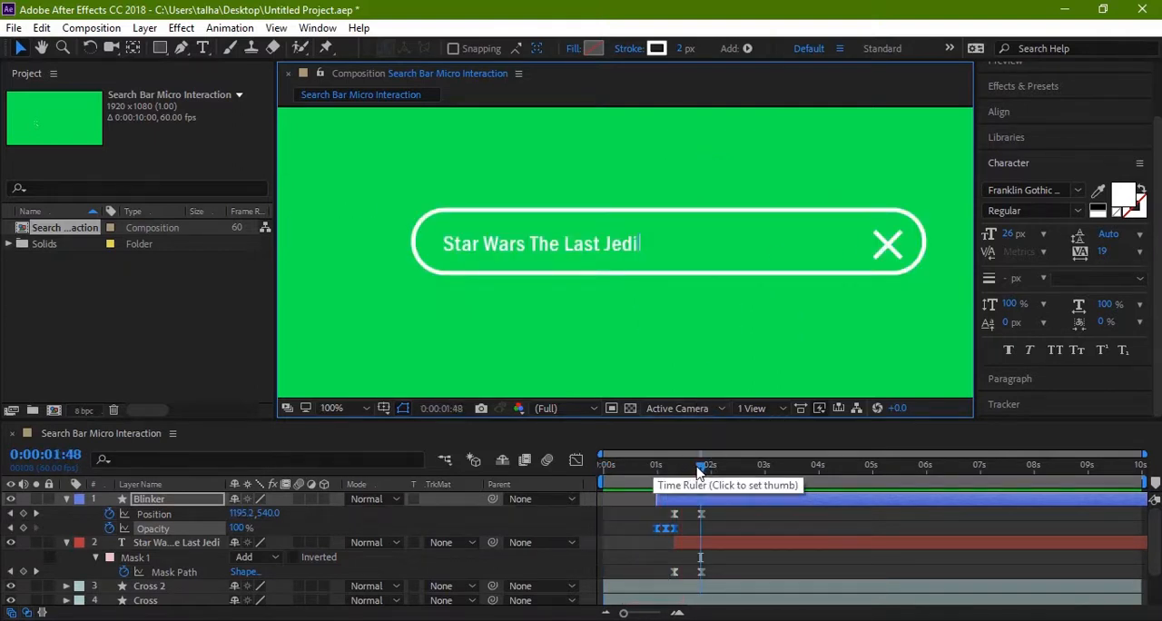
pyautogui.moveTo(700, 465); pyautogui.dragTo(577, 460)
pyautogui.press('space')
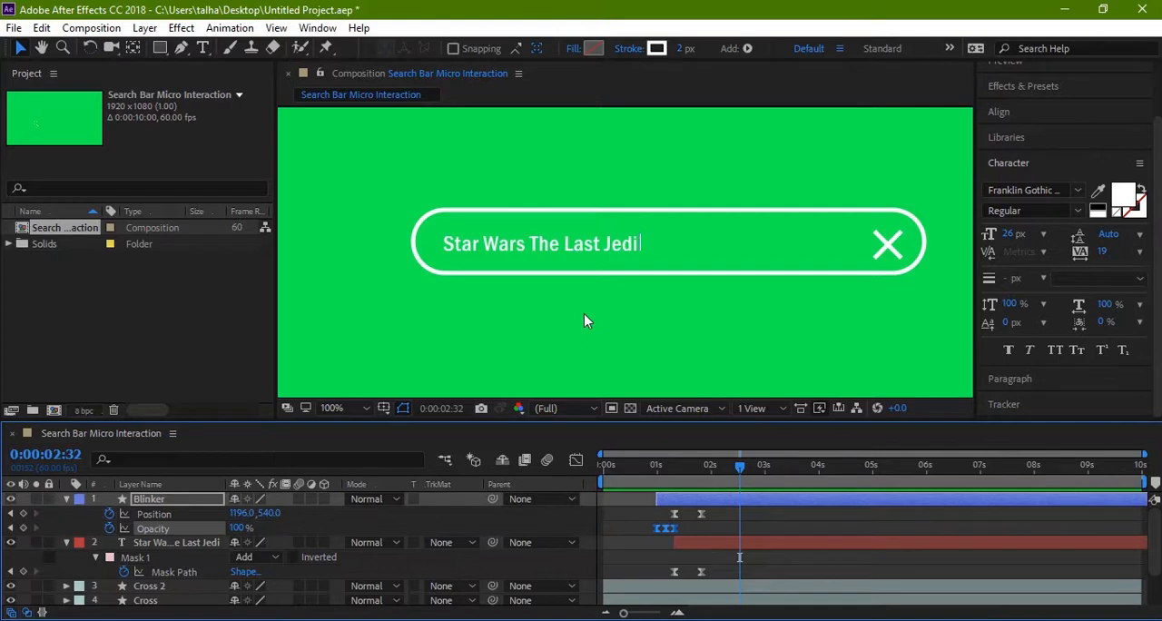
pyautogui.press('h')
pyautogui.moveTo(674, 330)
pyautogui.mouseDown()
pyautogui.moveTo(635, 311)
pyautogui.moveTo(608, 324)
pyautogui.moveTo(666, 330)
pyautogui.mouseUp()
pyautogui.press('v')
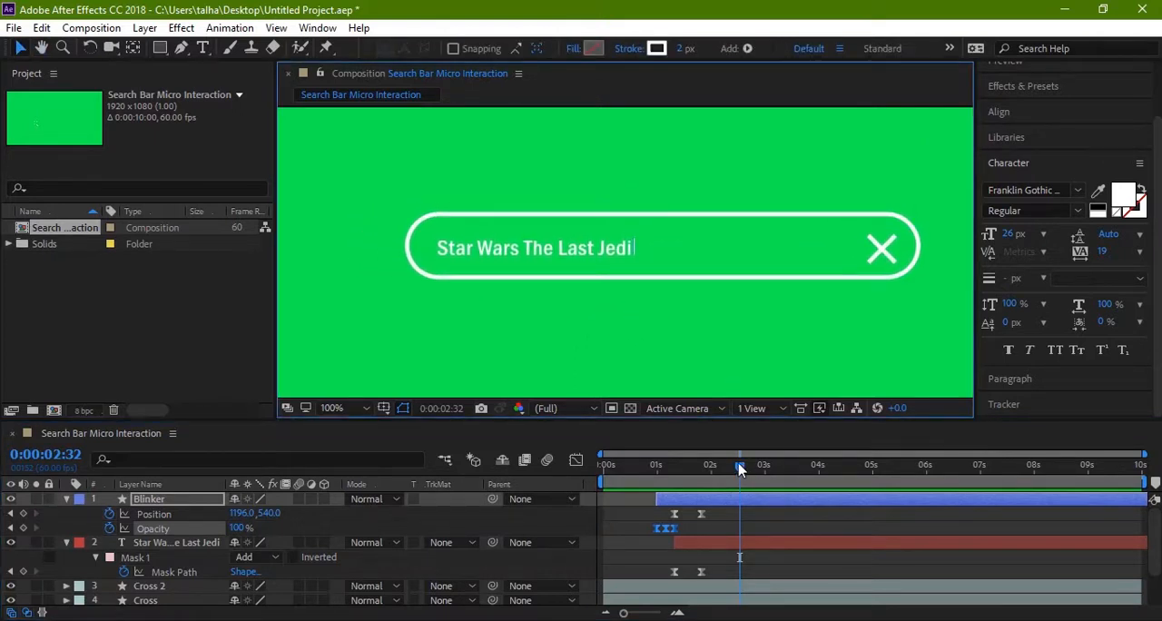
pyautogui.click(571, 339)
pyautogui.moveTo(737, 464); pyautogui.dragTo(484, 382)
pyautogui.press('space')
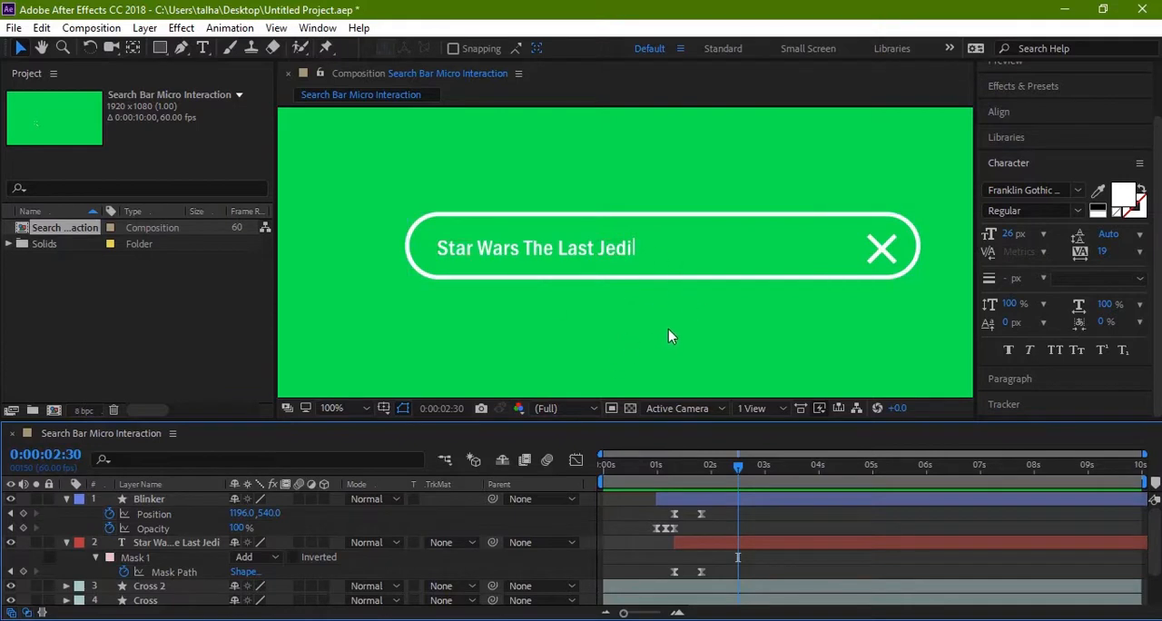
pyautogui.press(',')
pyautogui.press(',')
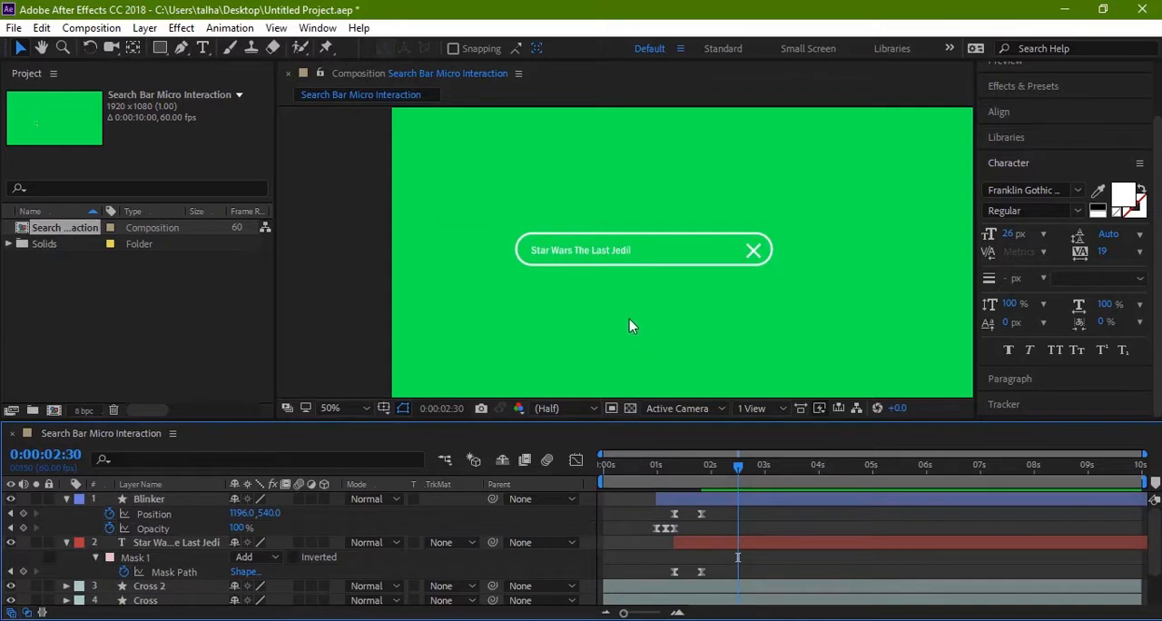
pyautogui.doubleClick(608, 283)
pyautogui.moveTo(605, 211); pyautogui.dragTo(554, 332)
pyautogui.press(',')
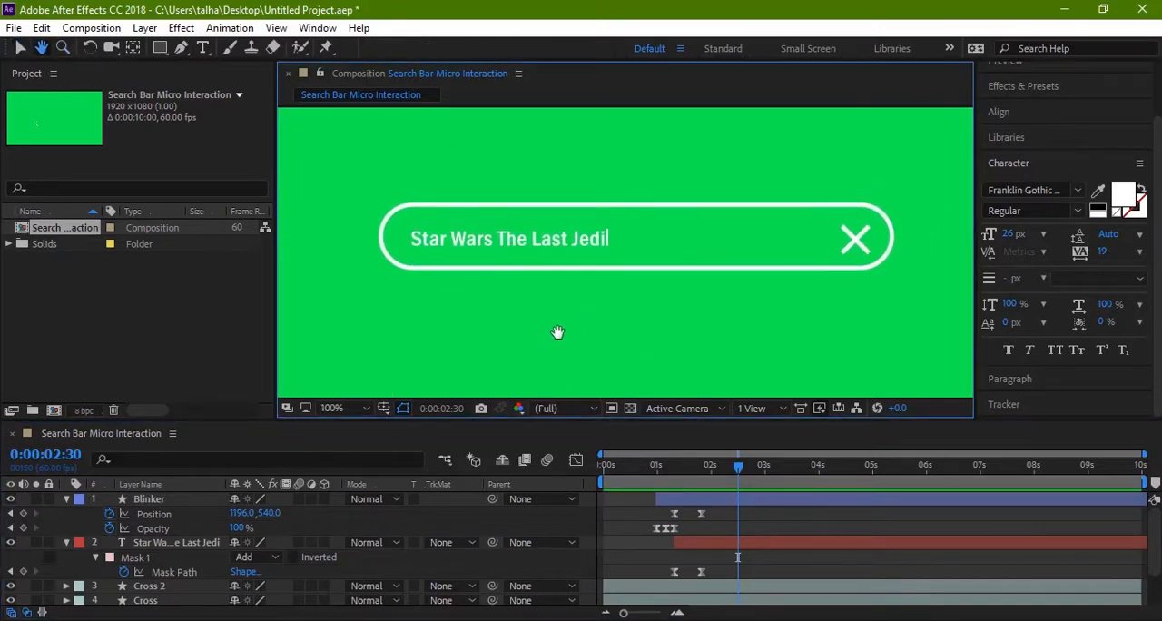
pyautogui.hotkey('ctrl', 'r')
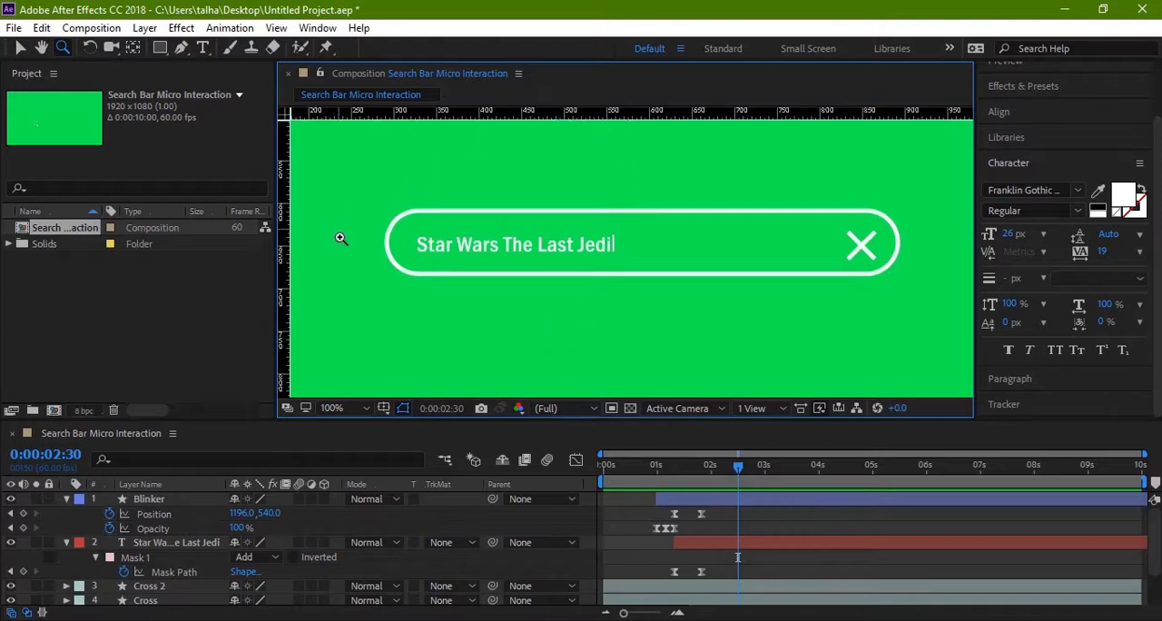
pyautogui.press('v')
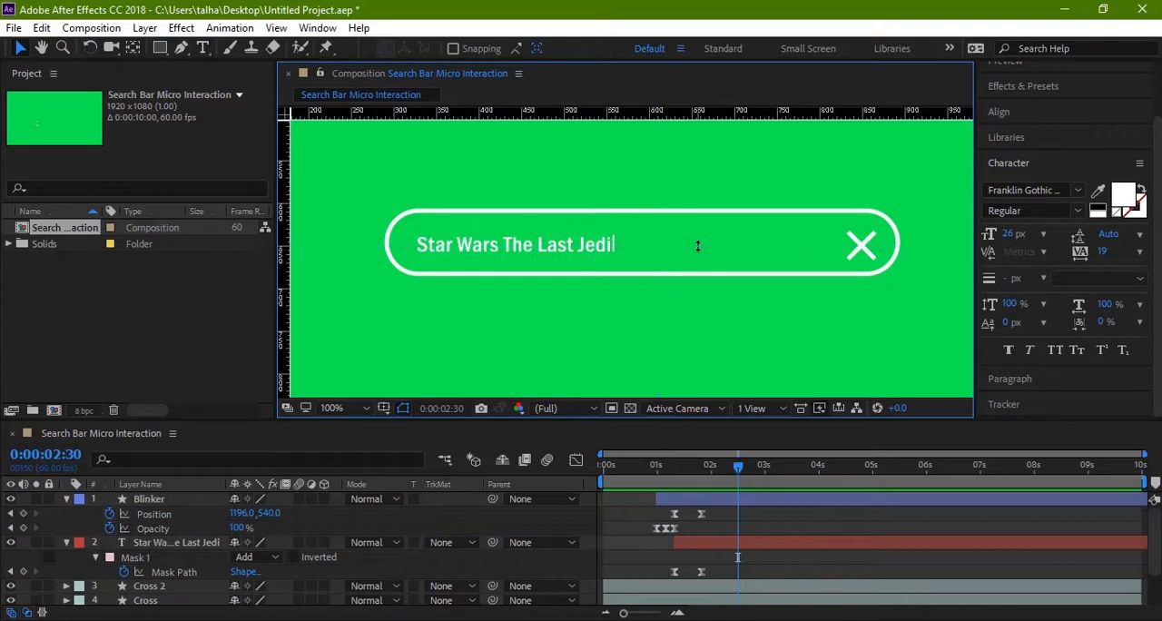
pyautogui.hotkey('ctrl', 'r')
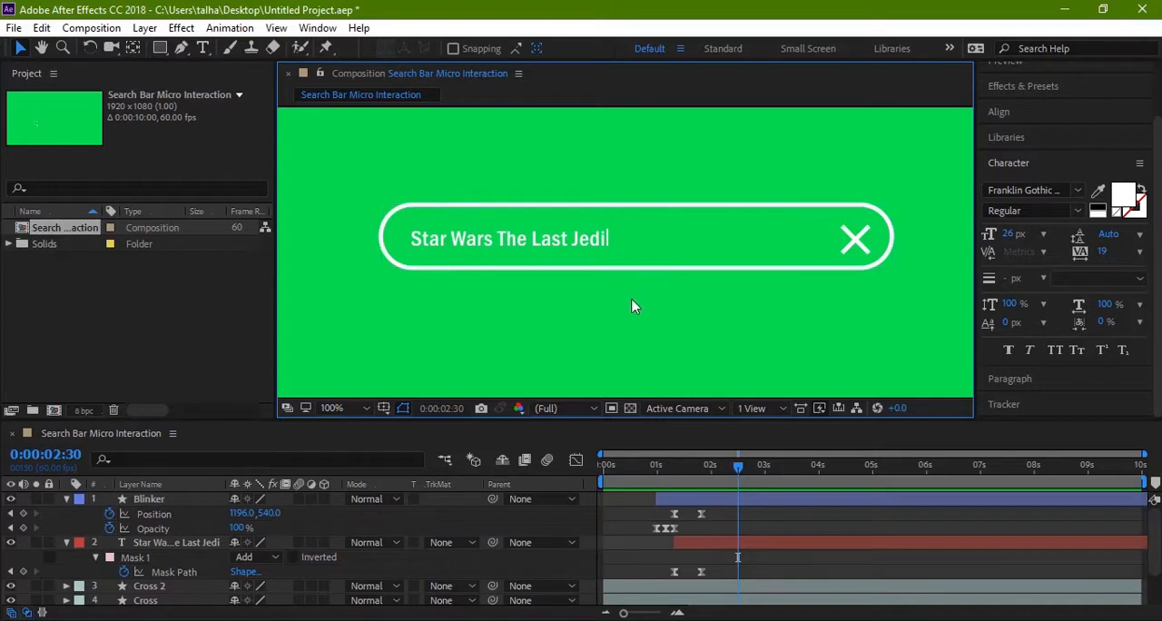
# Step: Replay the composition several times from the first frame to examine the timing of the bar, cross, blinker and text
pyautogui.moveTo(736, 465); pyautogui.dragTo(588, 438)
pyautogui.press('space')
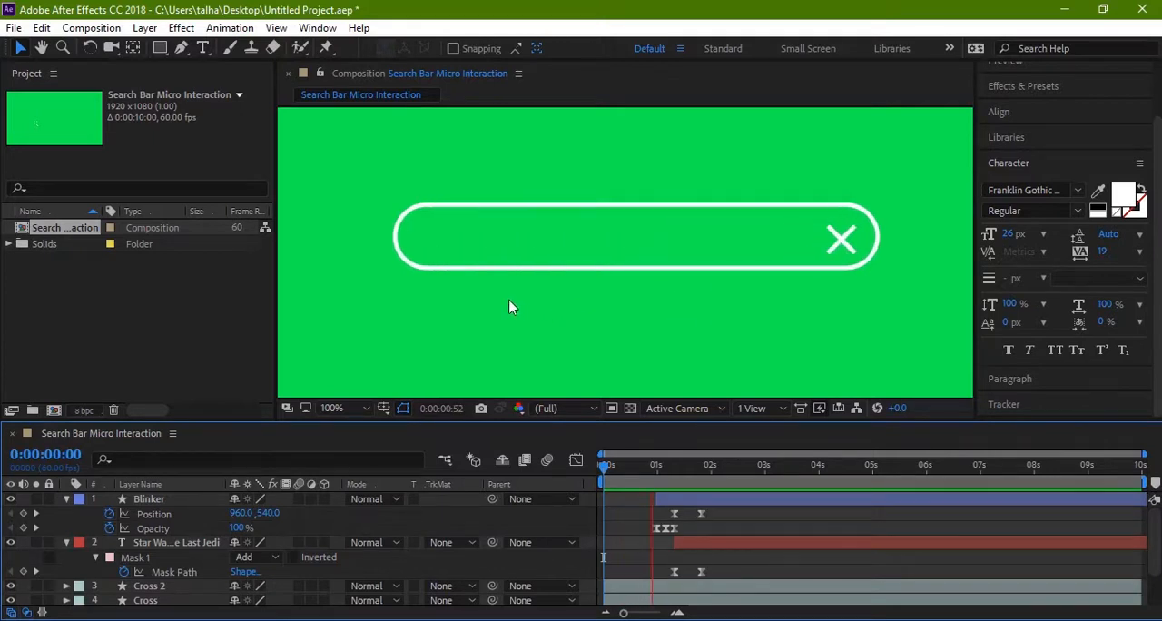
pyautogui.press('space')
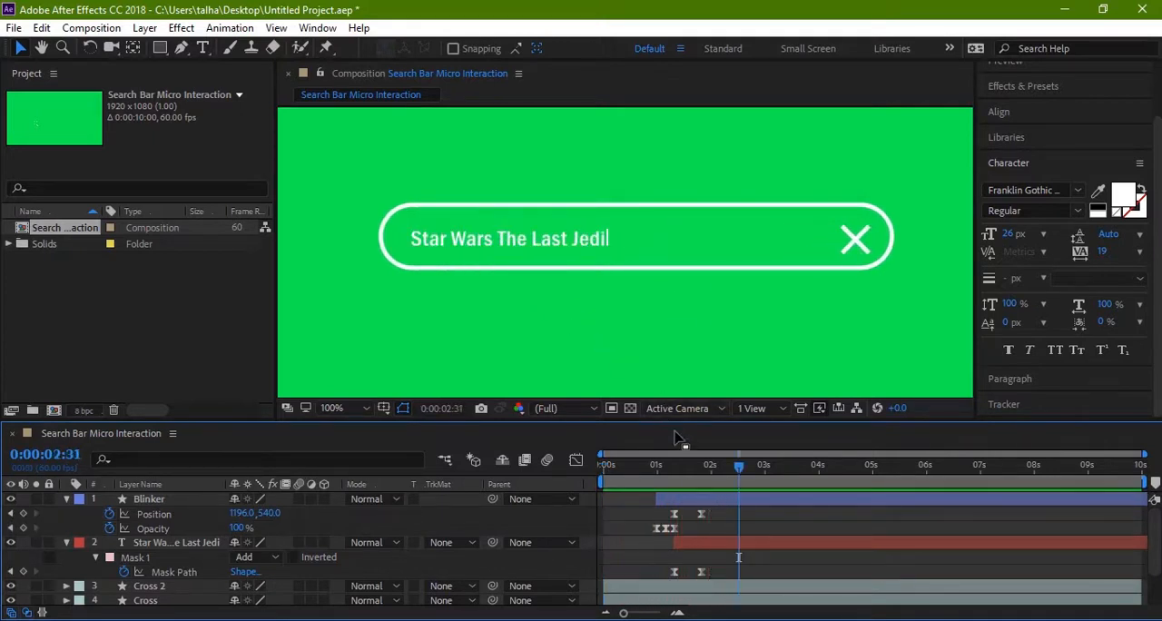
pyautogui.moveTo(741, 468); pyautogui.dragTo(605, 466)
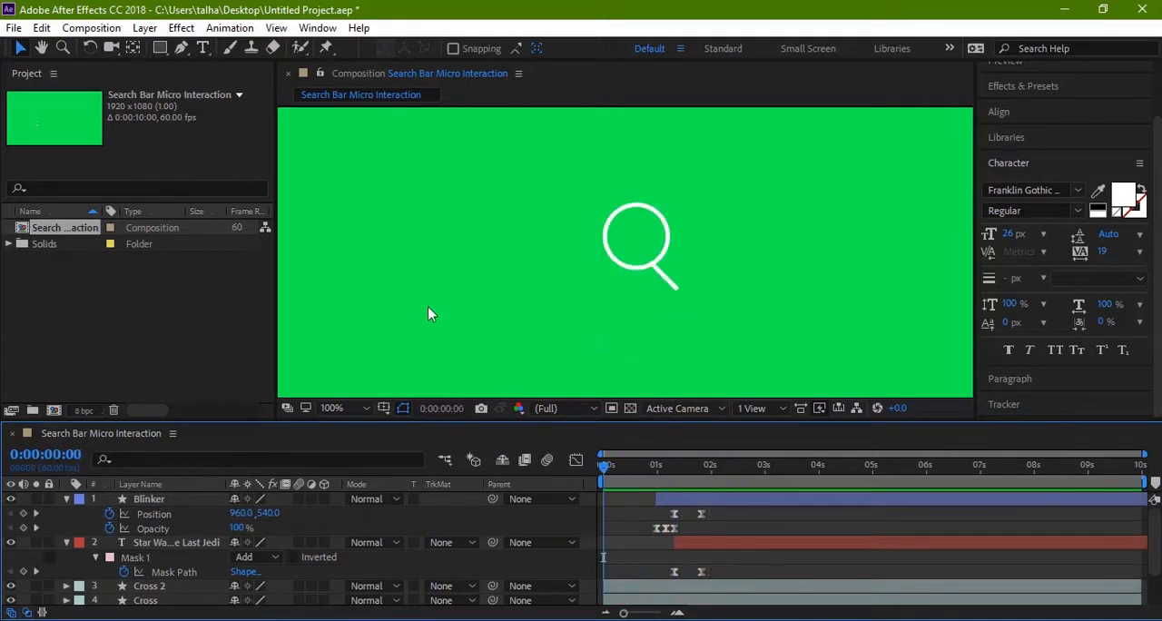
pyautogui.press('space')
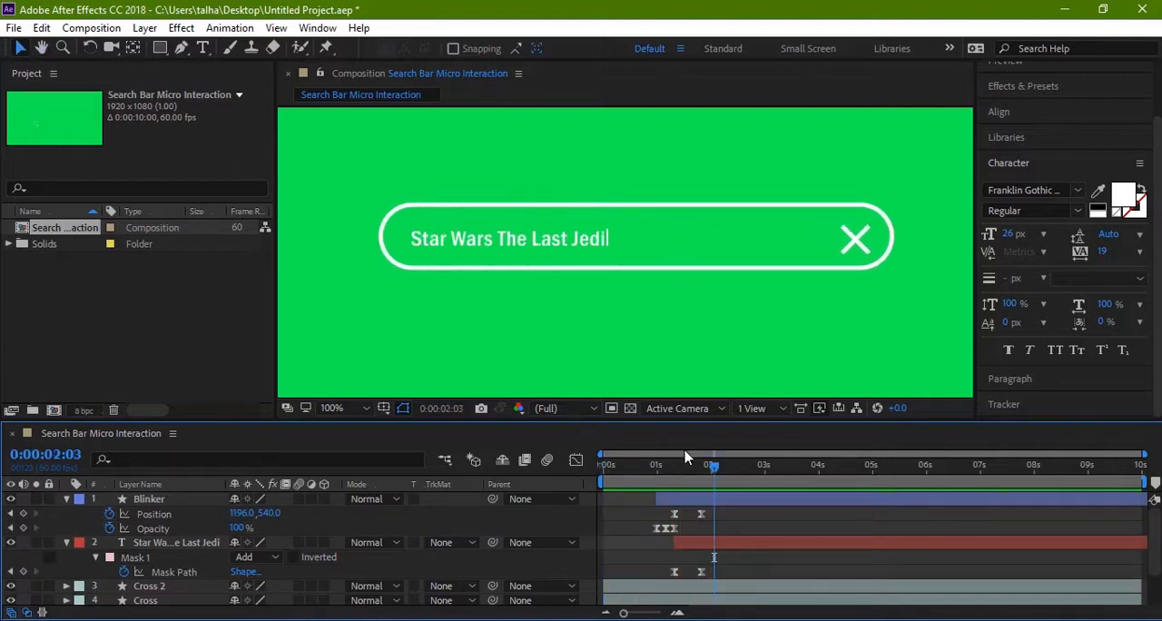
pyautogui.moveTo(713, 469); pyautogui.dragTo(578, 467)
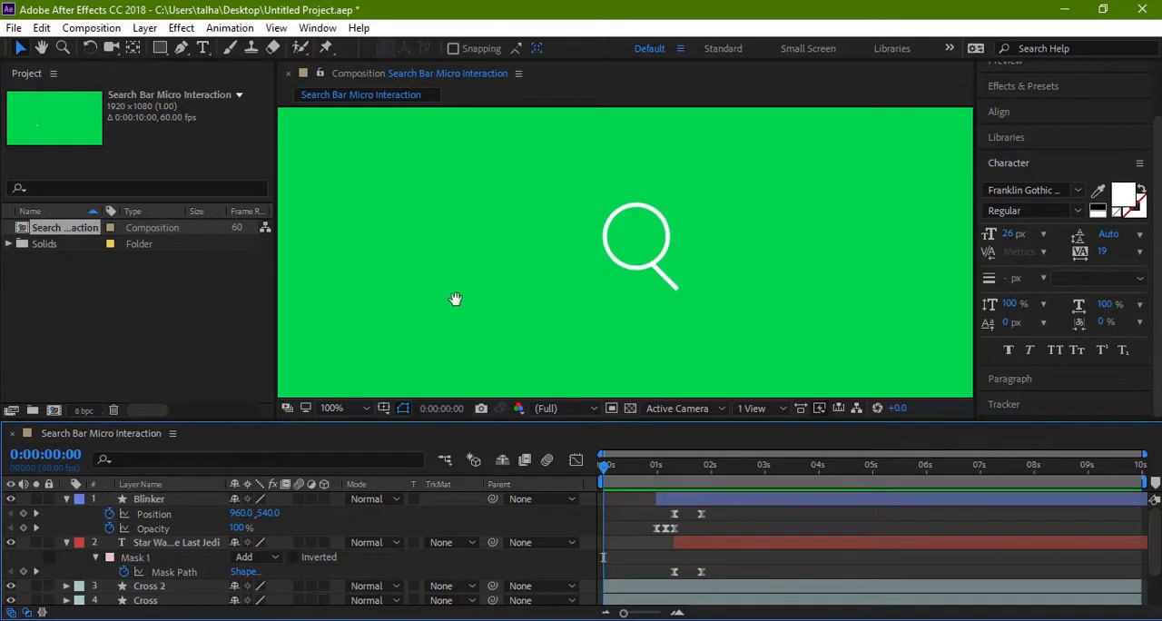
pyautogui.press('space')
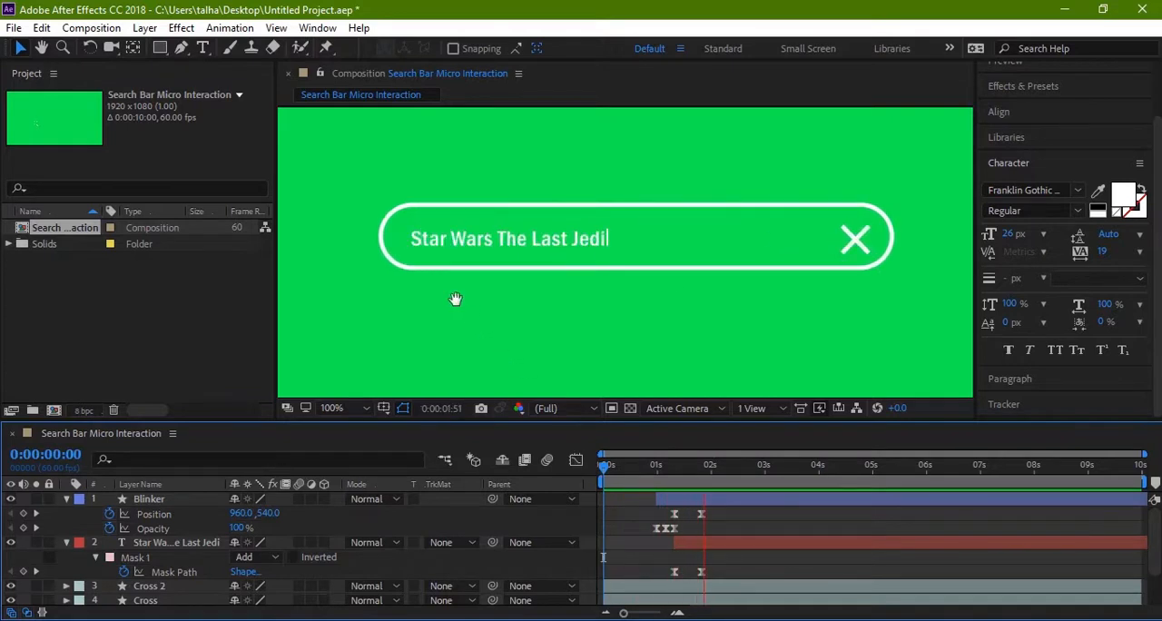
pyautogui.press('space')
pyautogui.moveTo(724, 470); pyautogui.dragTo(573, 464)
pyautogui.press('space')
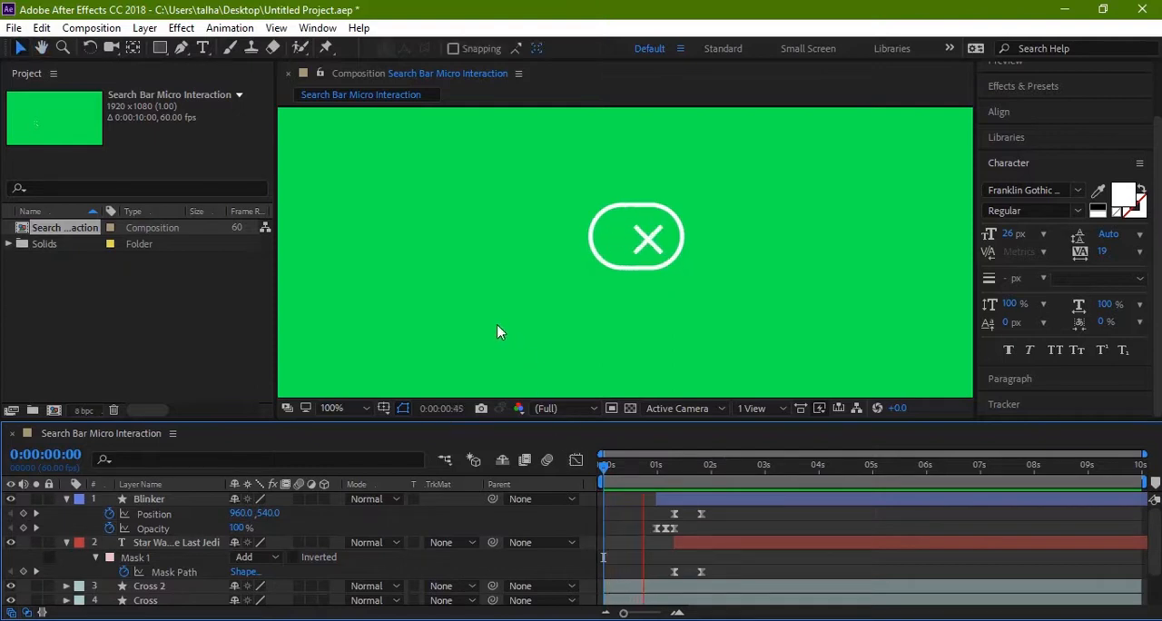
pyautogui.press('space')
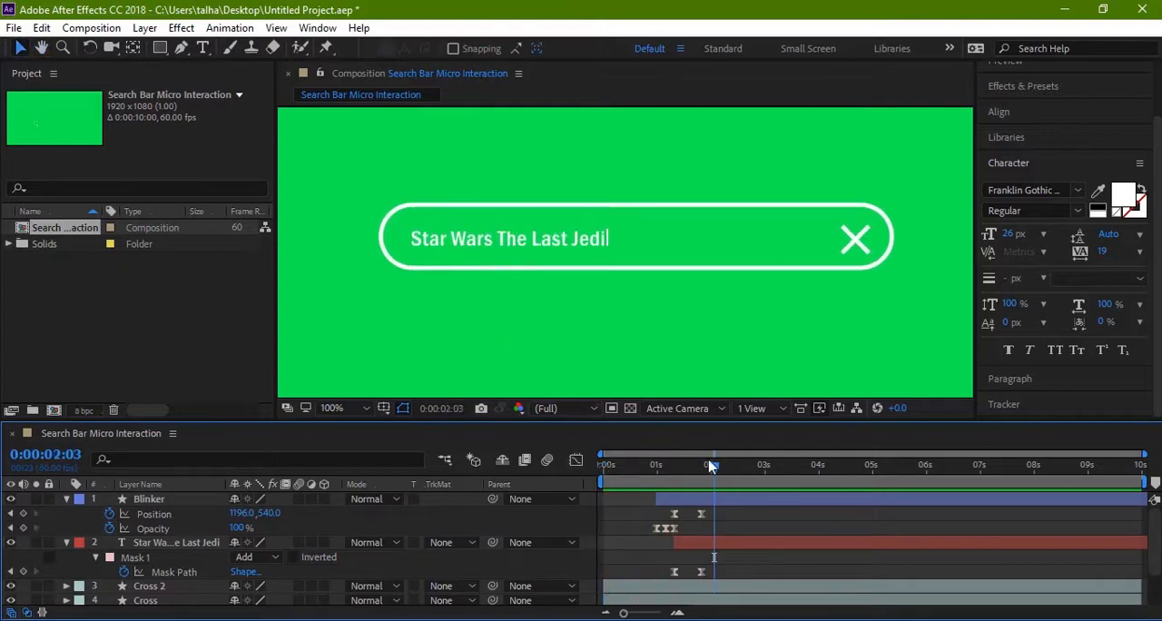
pyautogui.moveTo(715, 467); pyautogui.dragTo(563, 462)
pyautogui.press('space')
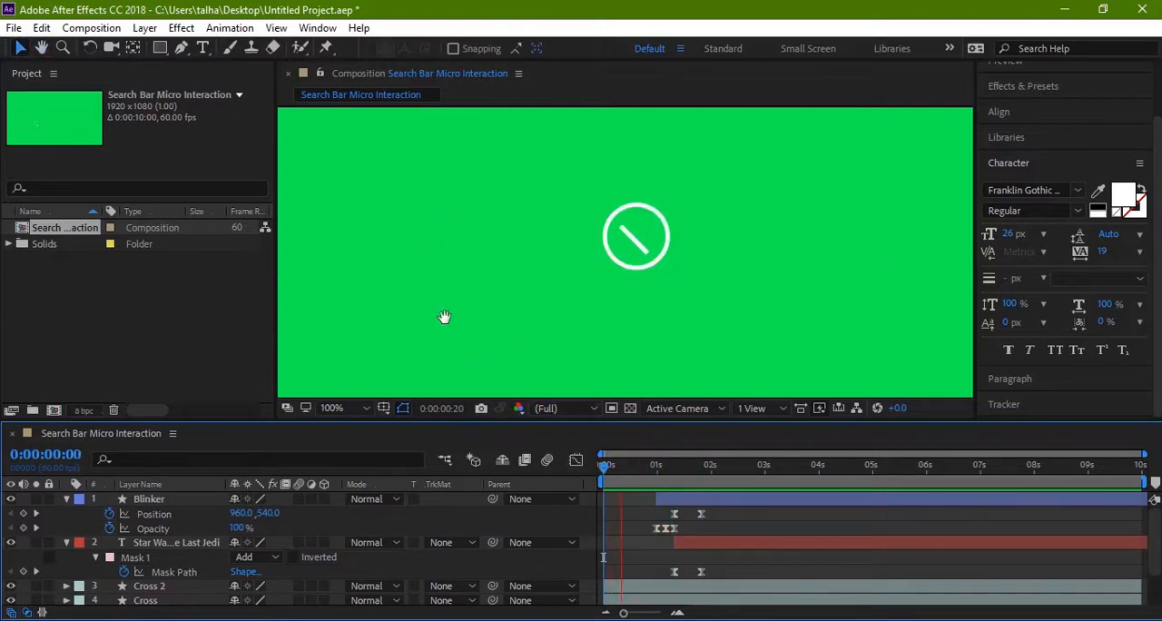
pyautogui.click(712, 466)
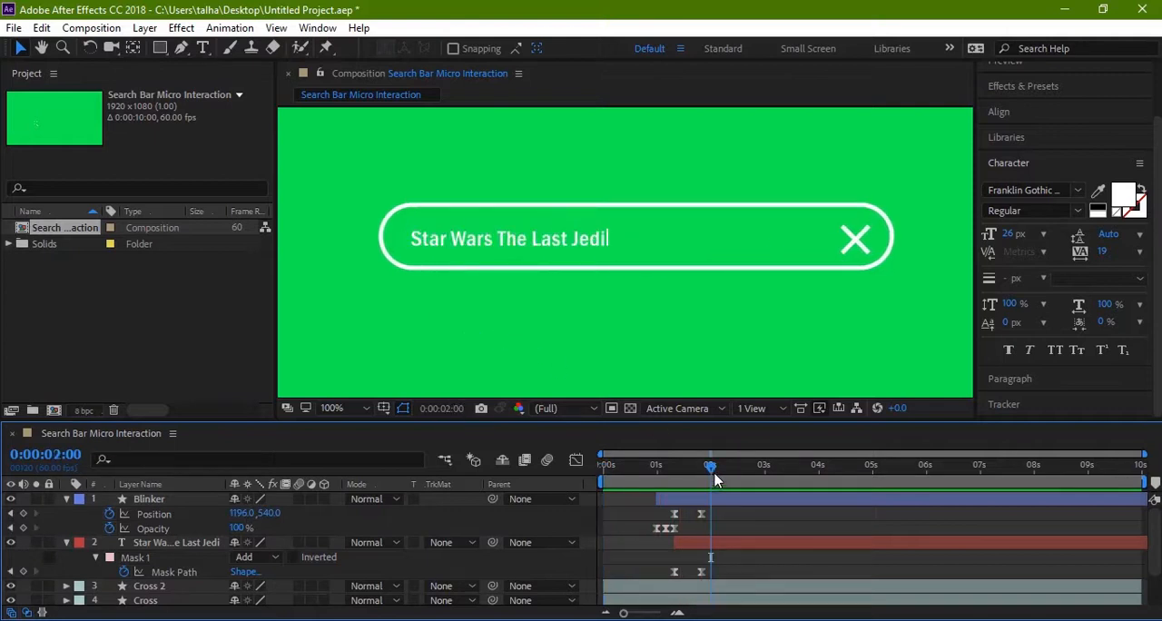
# Step: Scrub from 0:00:00:00 to 0:00:02:35 and back to the start to examine the whole magnifier-to-search-bar transition
pyautogui.moveTo(711, 466); pyautogui.dragTo(581, 463)
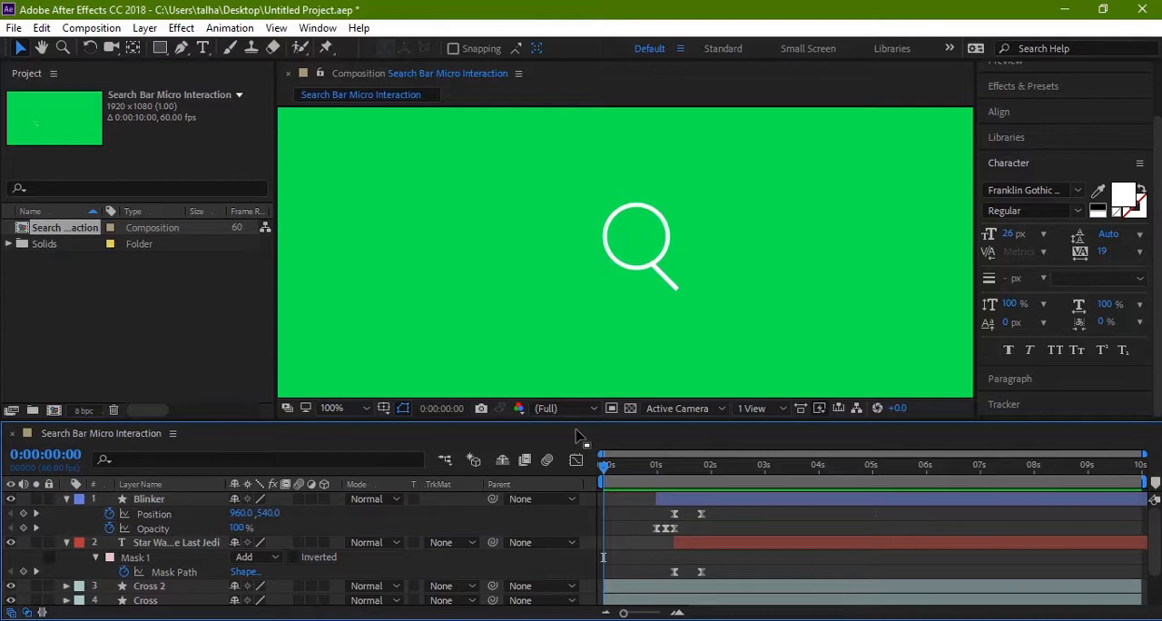
pyautogui.moveTo(607, 470); pyautogui.dragTo(742, 465)
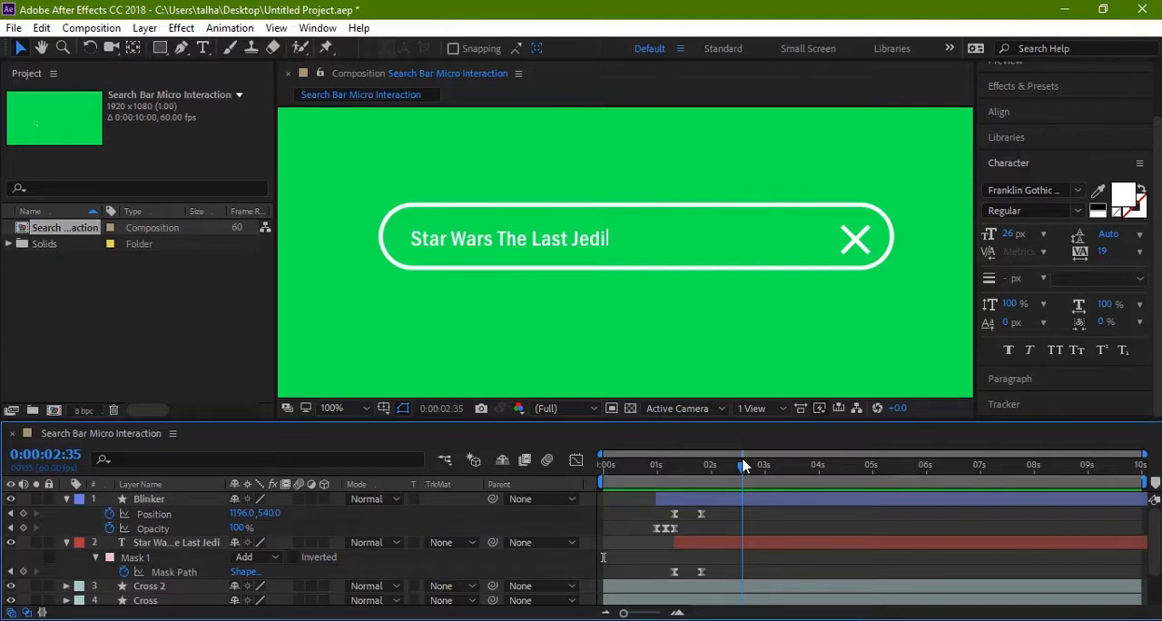
pyautogui.moveTo(742, 466); pyautogui.dragTo(649, 484)
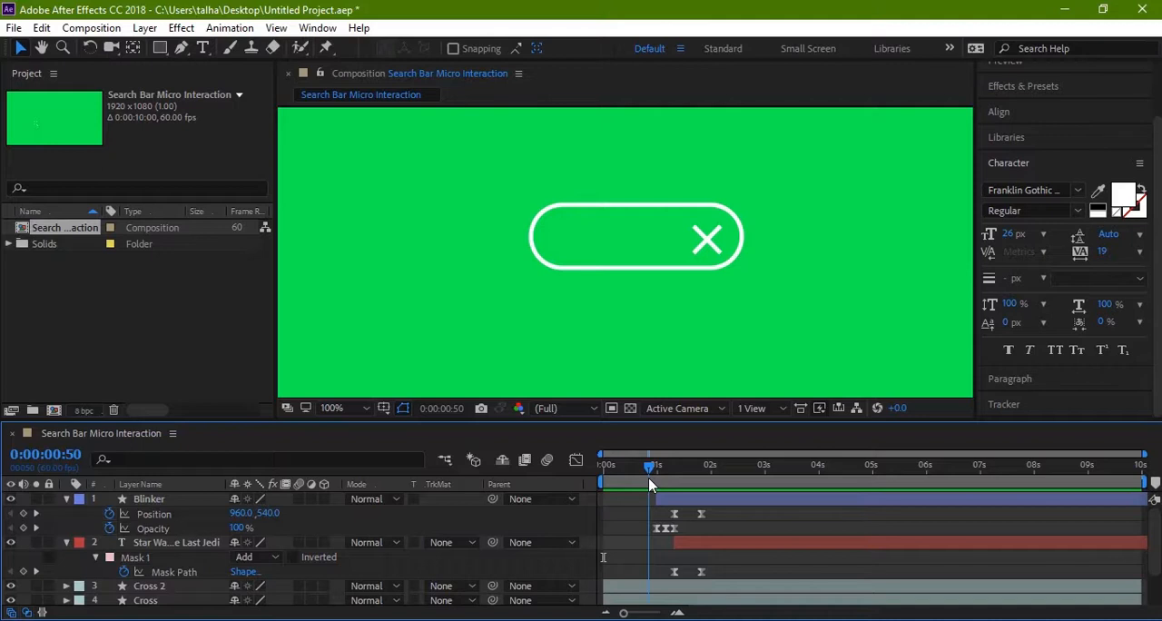
pyautogui.moveTo(648, 483); pyautogui.dragTo(585, 505)
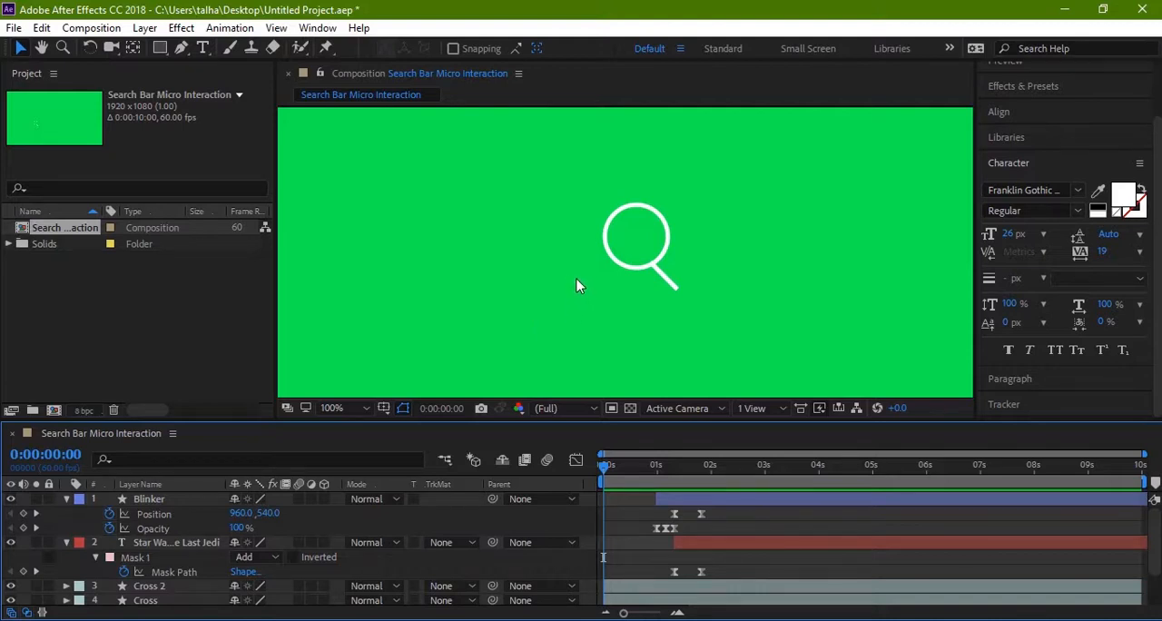
# Step: Play the complete search bar interaction again from the beginning, and return to 0:00:00:00
pyautogui.moveTo(568, 279); pyautogui.dragTo(546, 294)
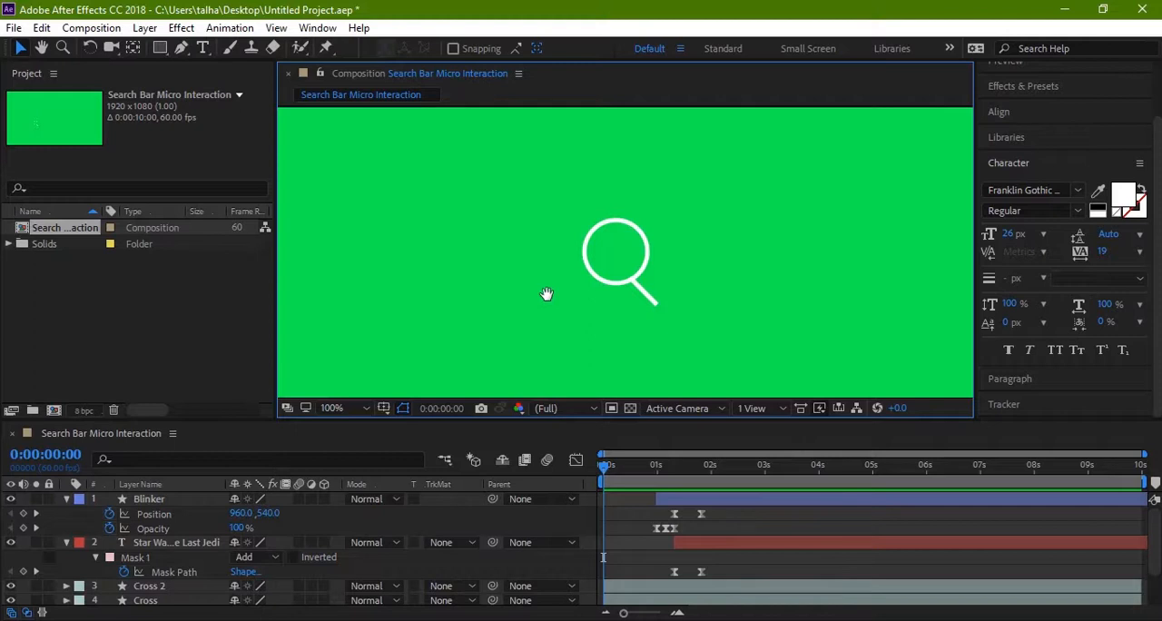
pyautogui.press('space')
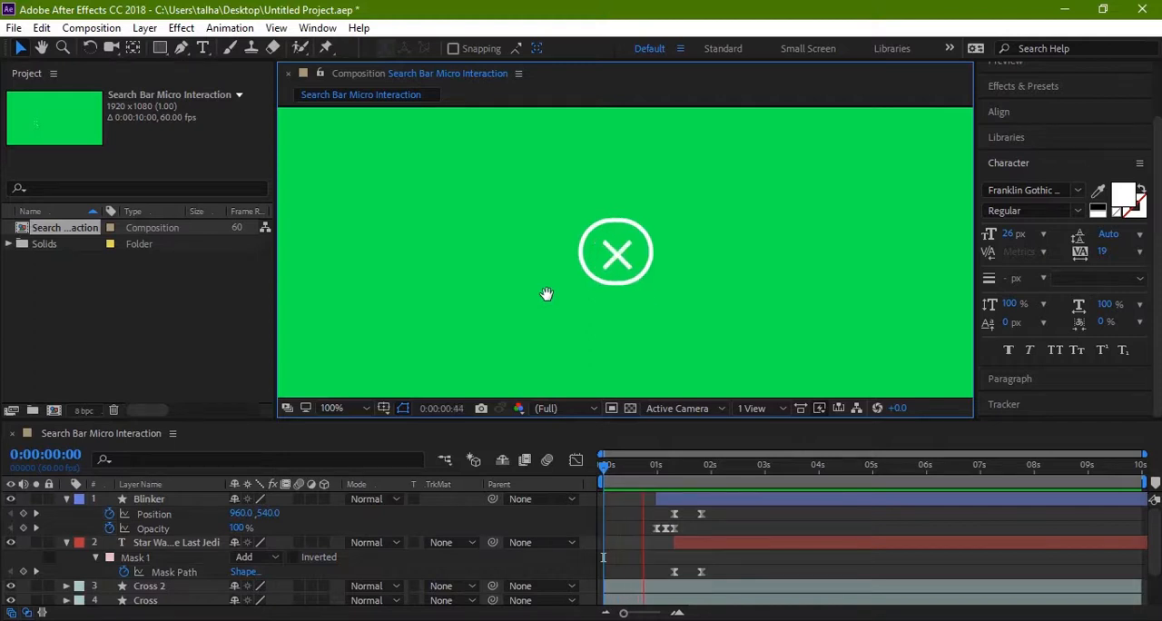
pyautogui.press('space')
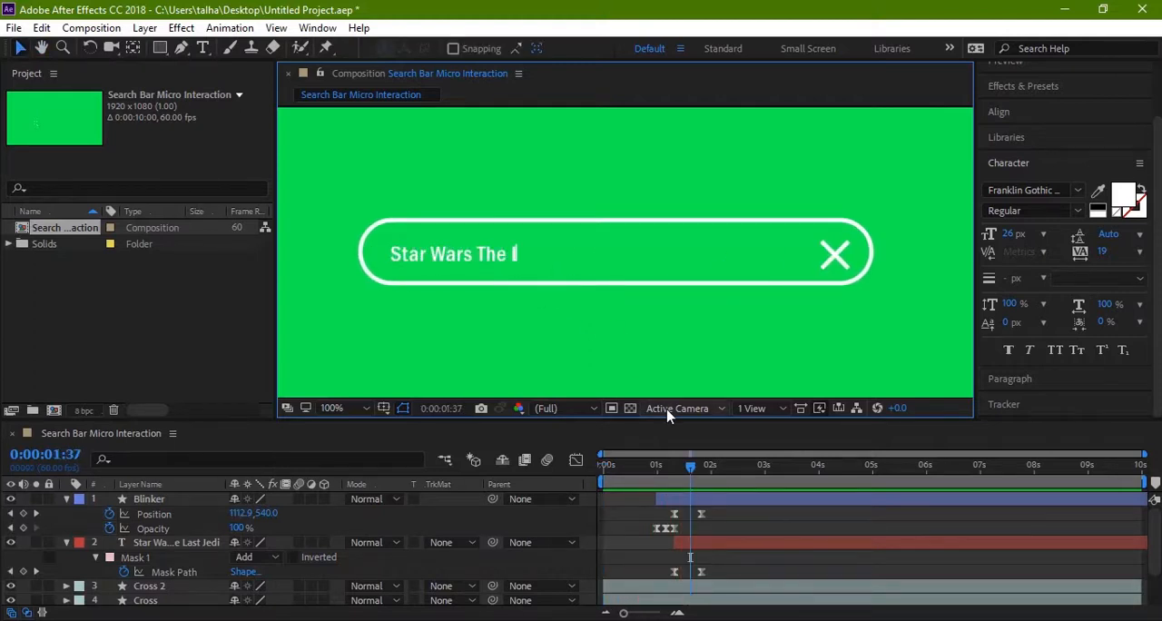
pyautogui.moveTo(688, 468); pyautogui.dragTo(599, 481)
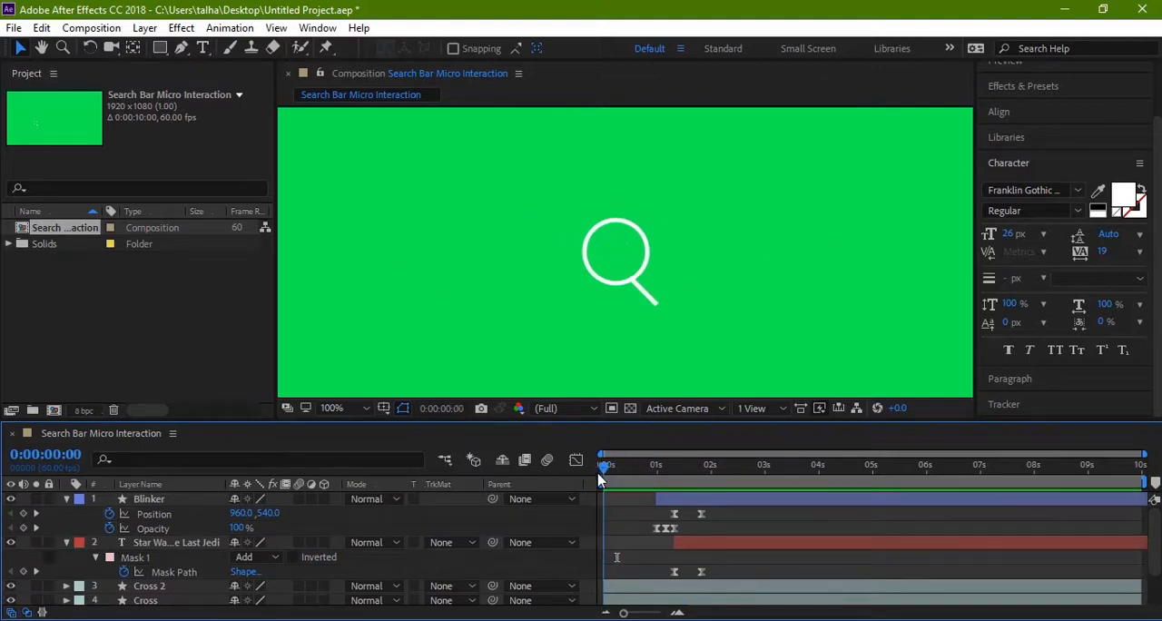
pyautogui.press('space')
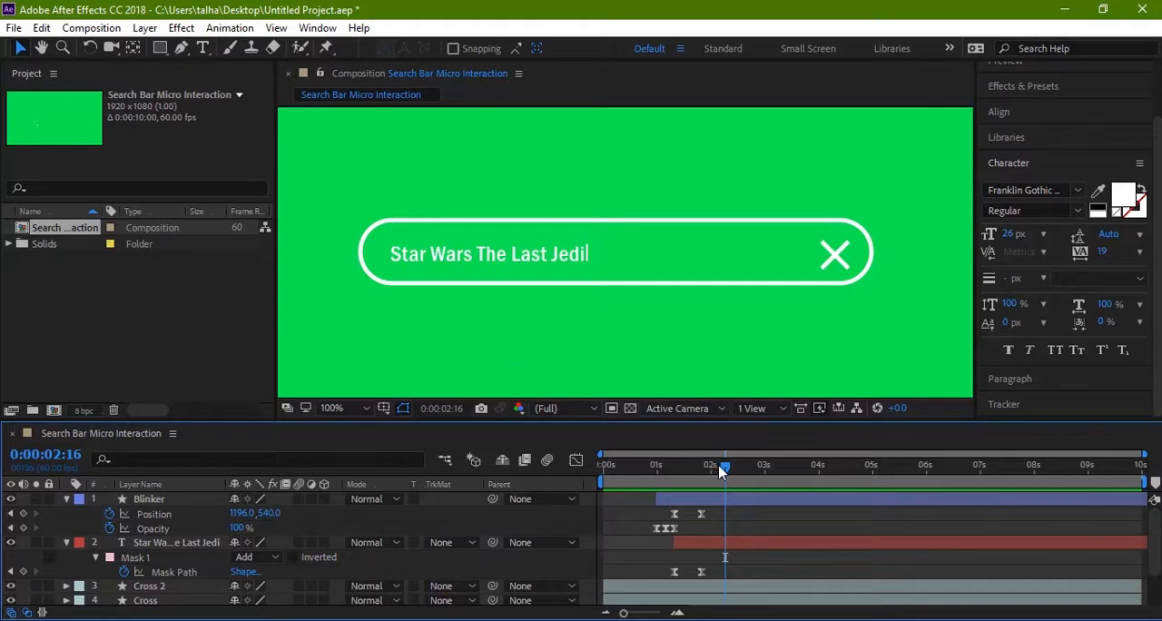
pyautogui.moveTo(726, 471); pyautogui.dragTo(570, 472)
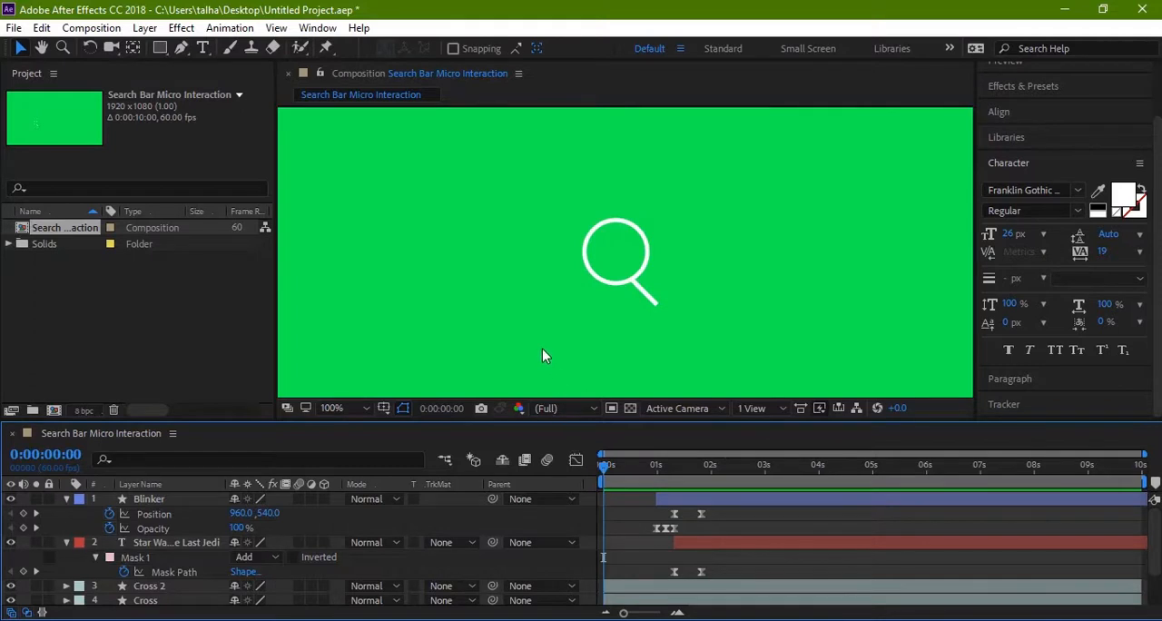